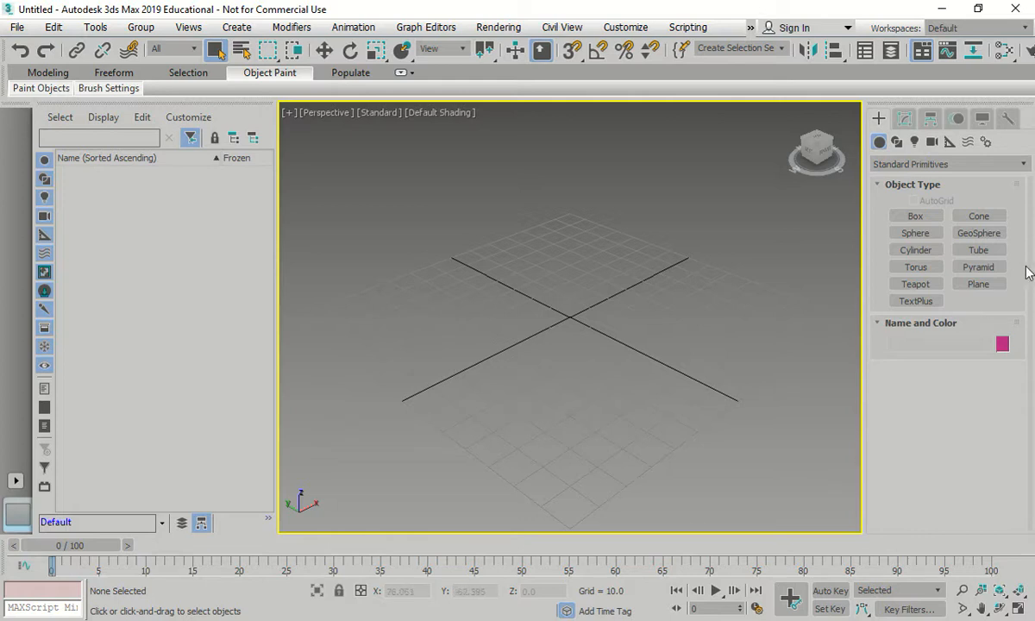
- Create a teapot with a radius of about 8 at the centre of the grid in the Perspective view
click(960, 291)
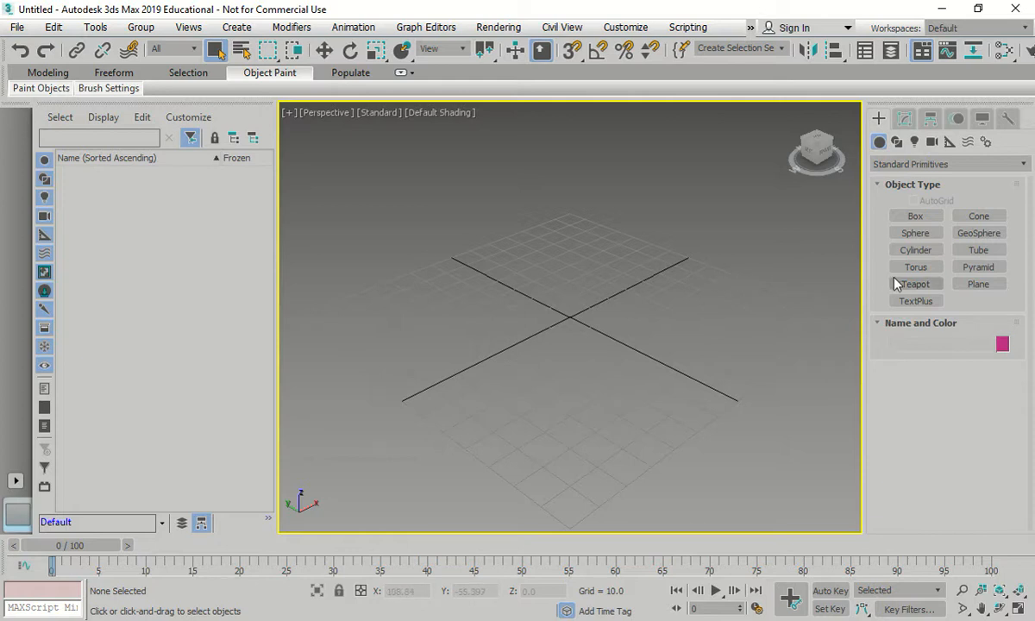
click(913, 283)
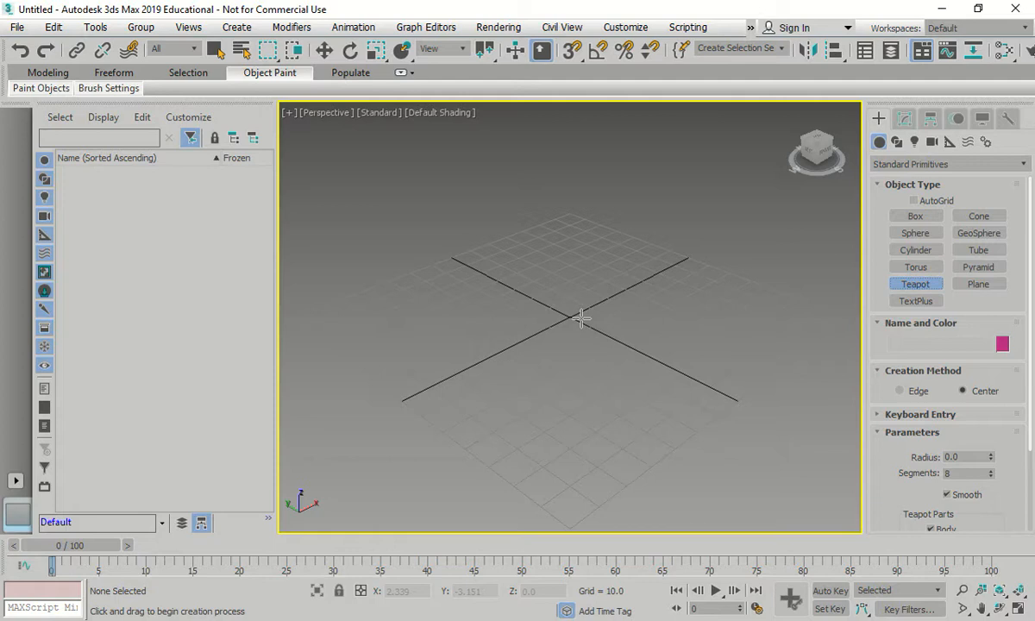
drag(571, 316, 590, 310)
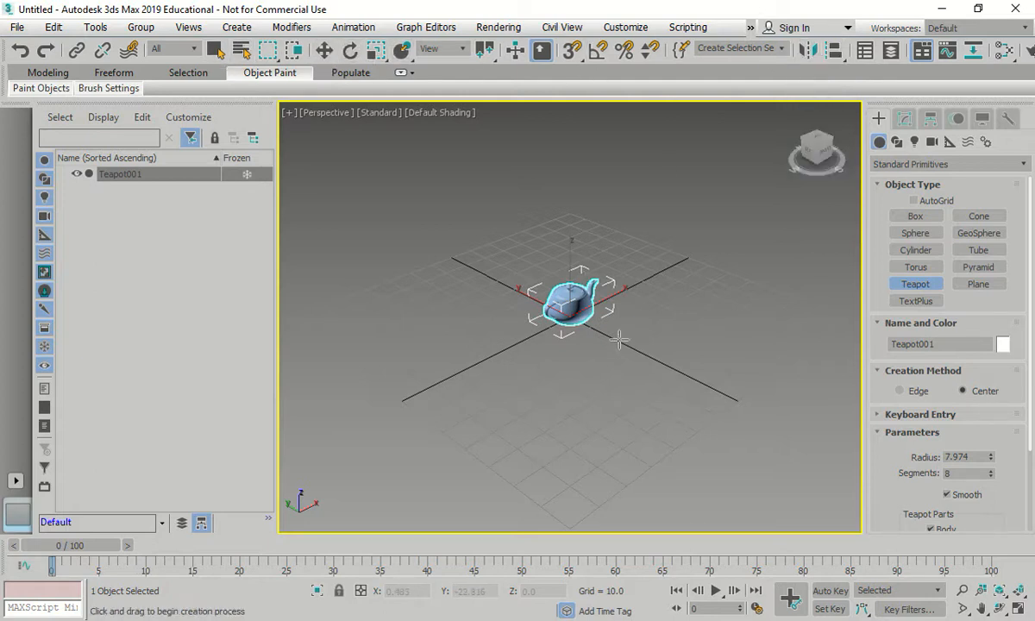
scroll(610, 323, up, 5)
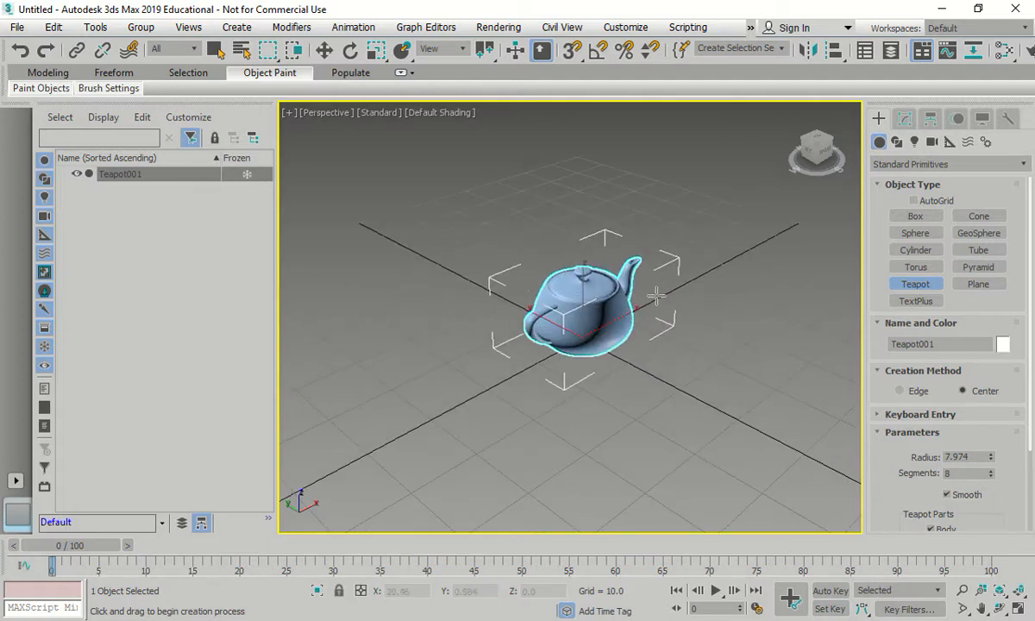
middle_drag(646, 283, 531, 286)
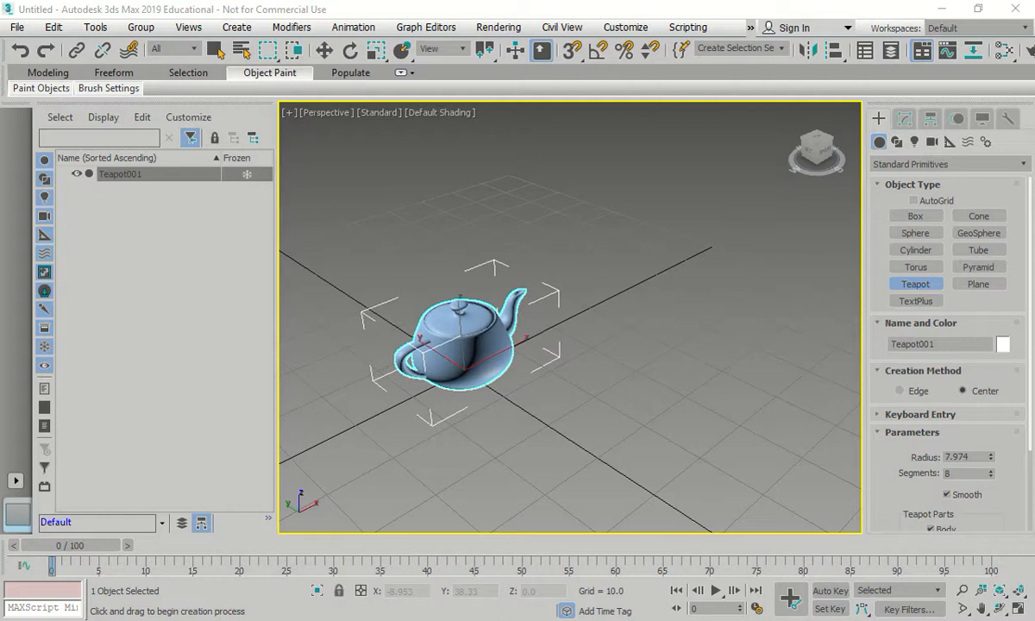
click(53, 26)
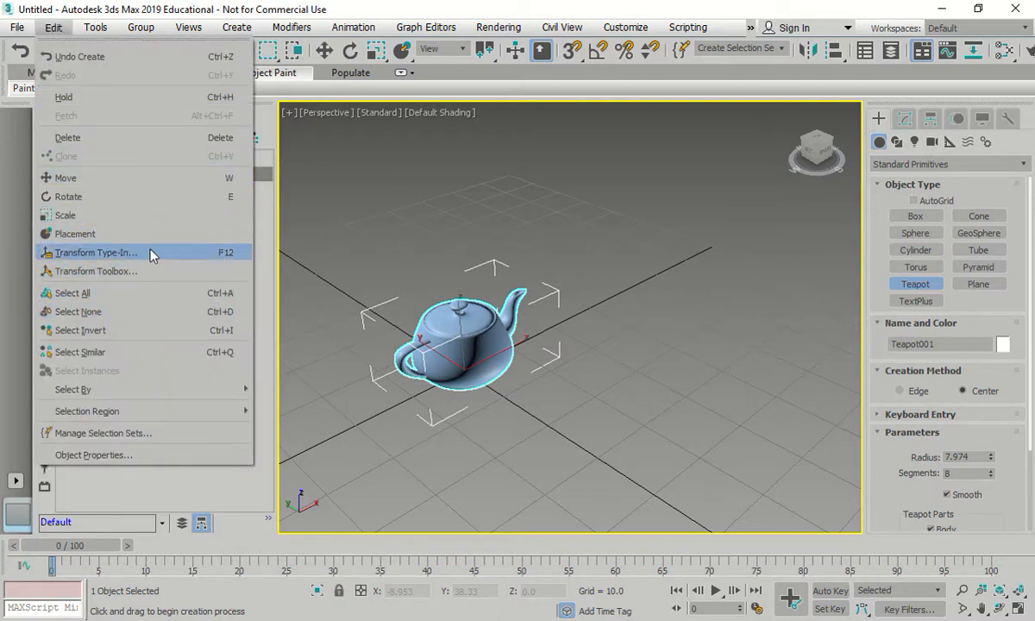
mouse_move(95, 27)
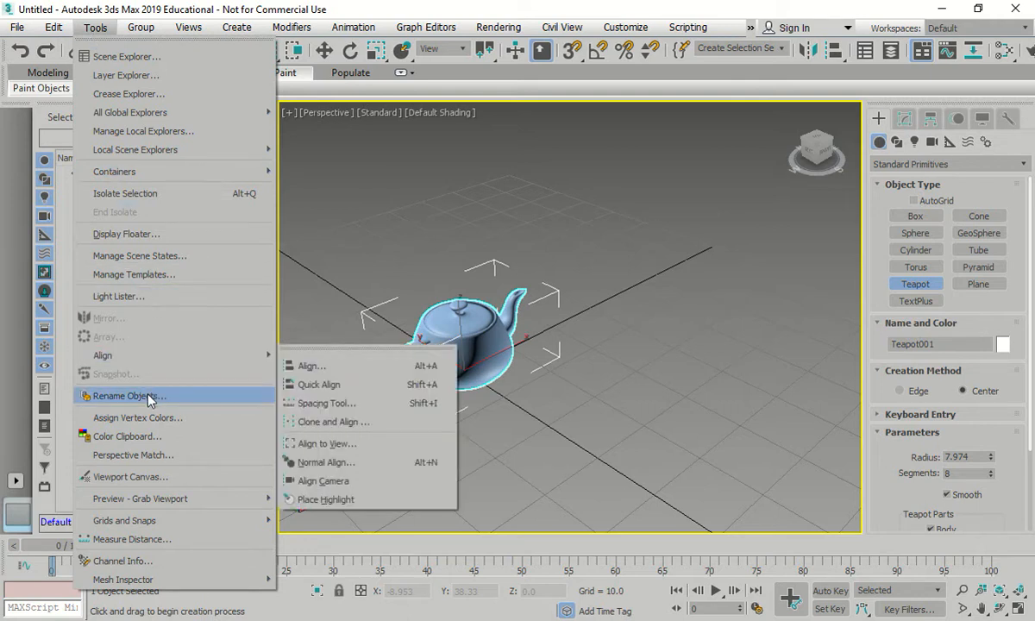
click(545, 241)
double_click(142, 175)
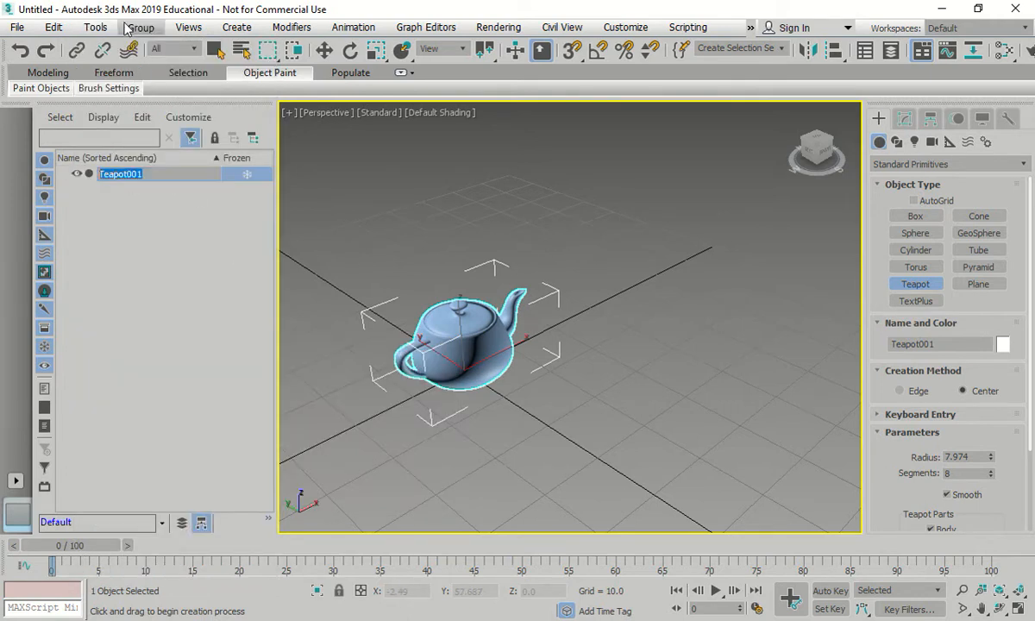
click(97, 27)
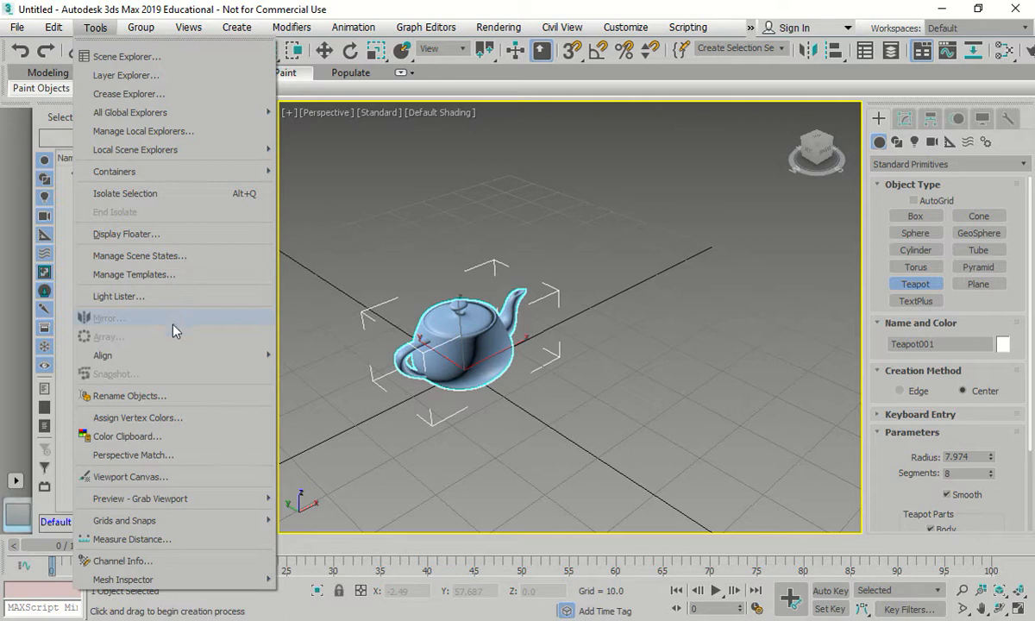
click(317, 7)
- Switch to the Move tool, open the Array tool for the teapot and turn on its preview
click(325, 50)
click(92, 25)
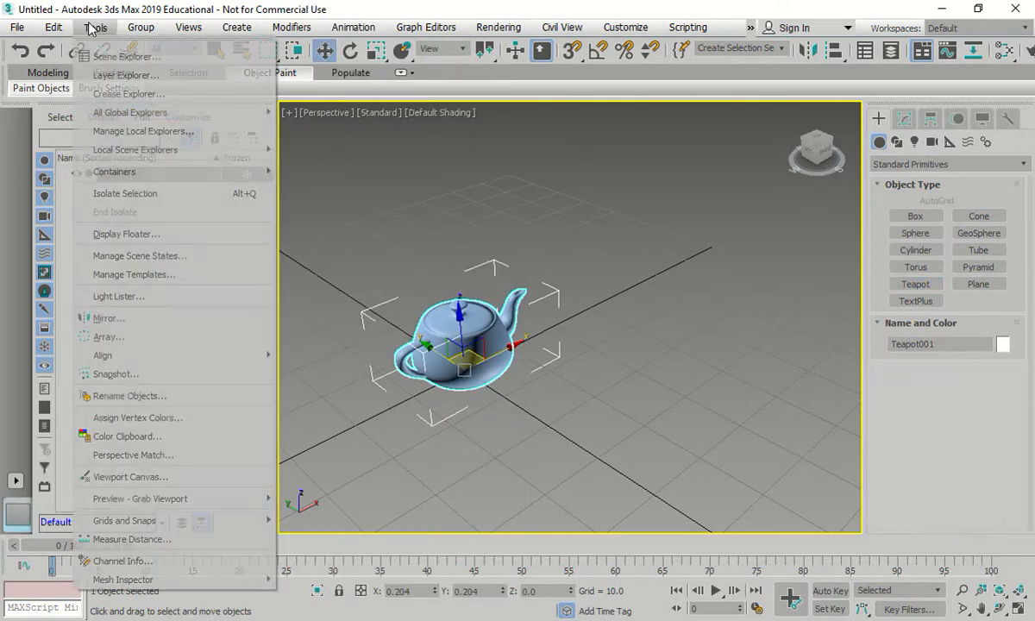
click(335, 8)
click(121, 172)
click(119, 28)
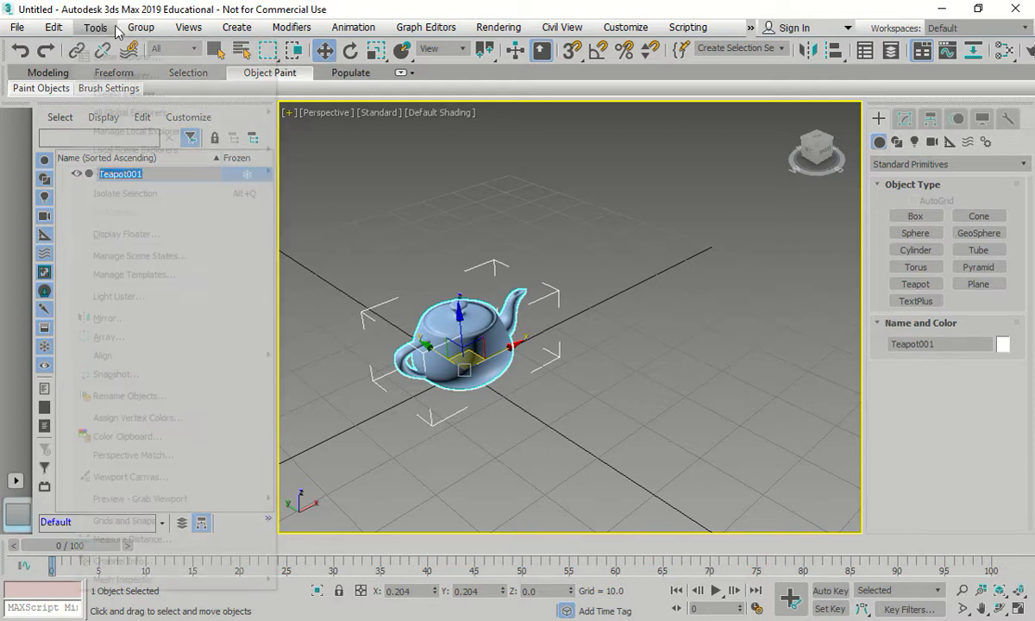
click(153, 343)
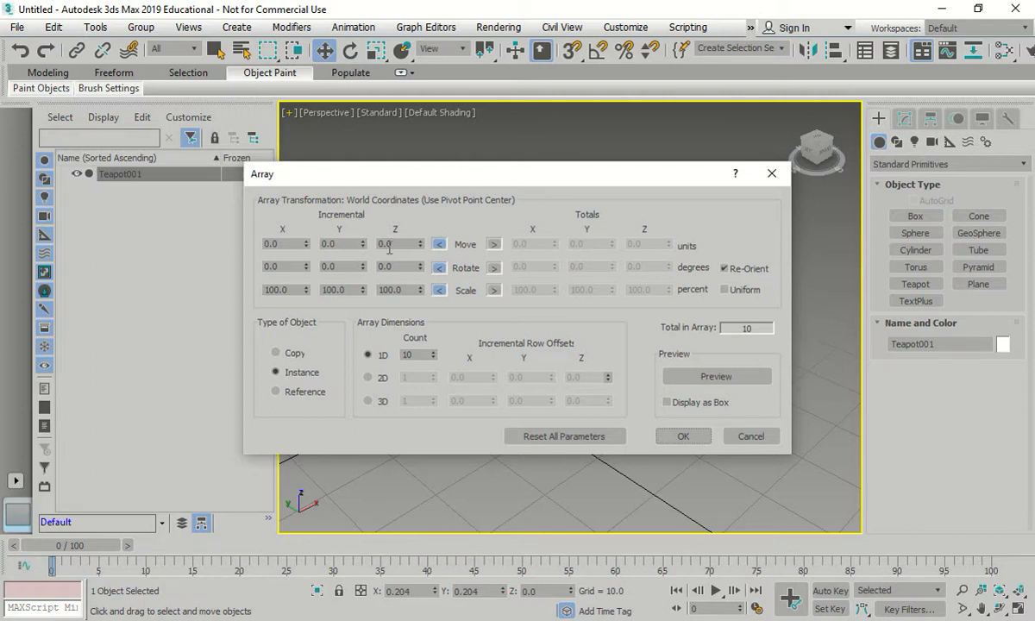
drag(542, 187, 373, 21)
click(545, 215)
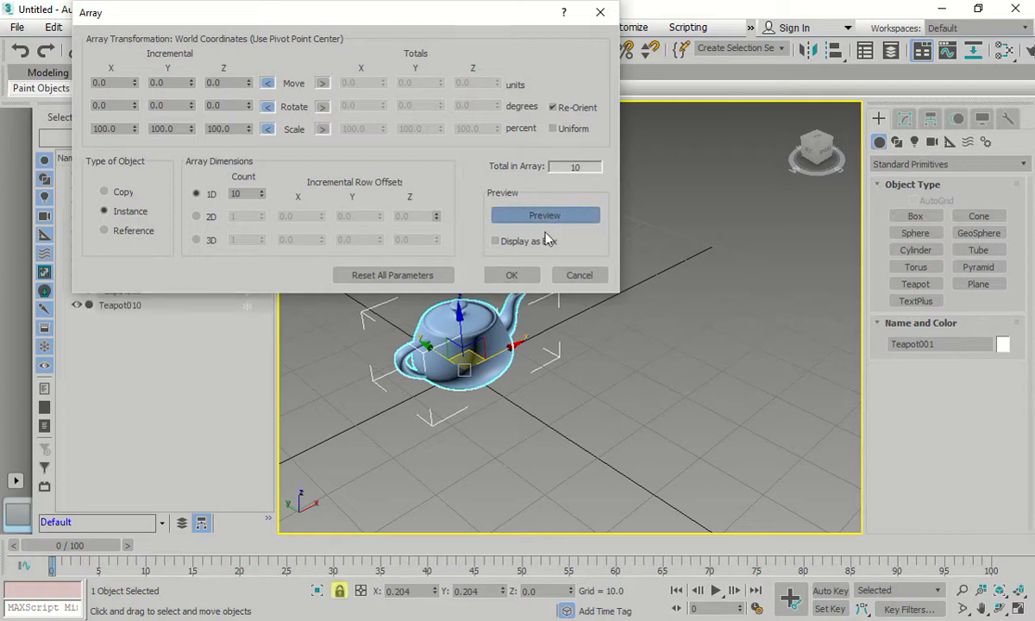
- Set the 1D array count to 4
double_click(237, 193)
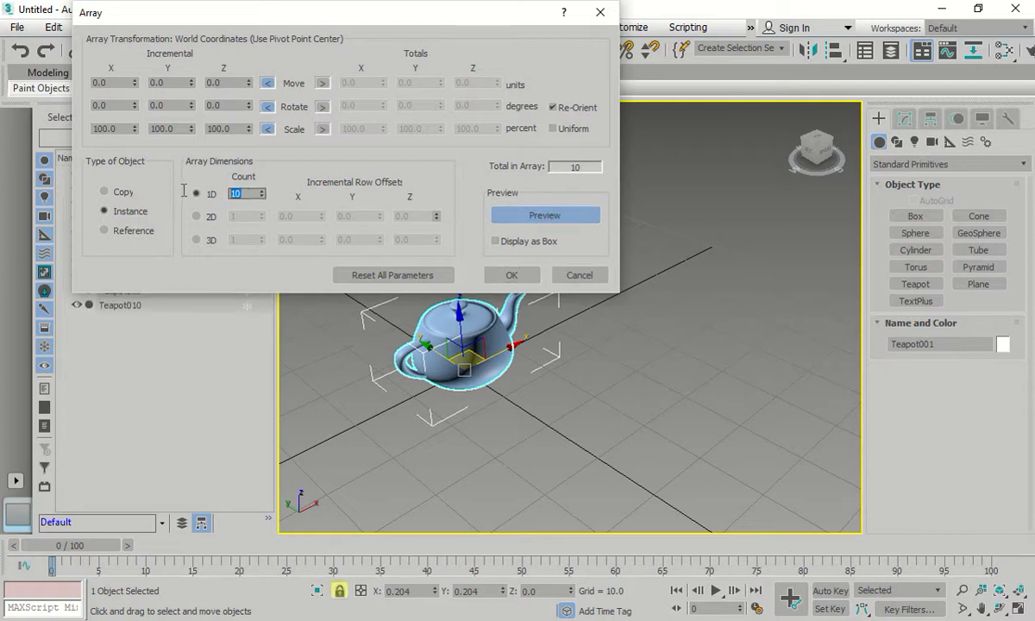
drag(250, 19, 749, 21)
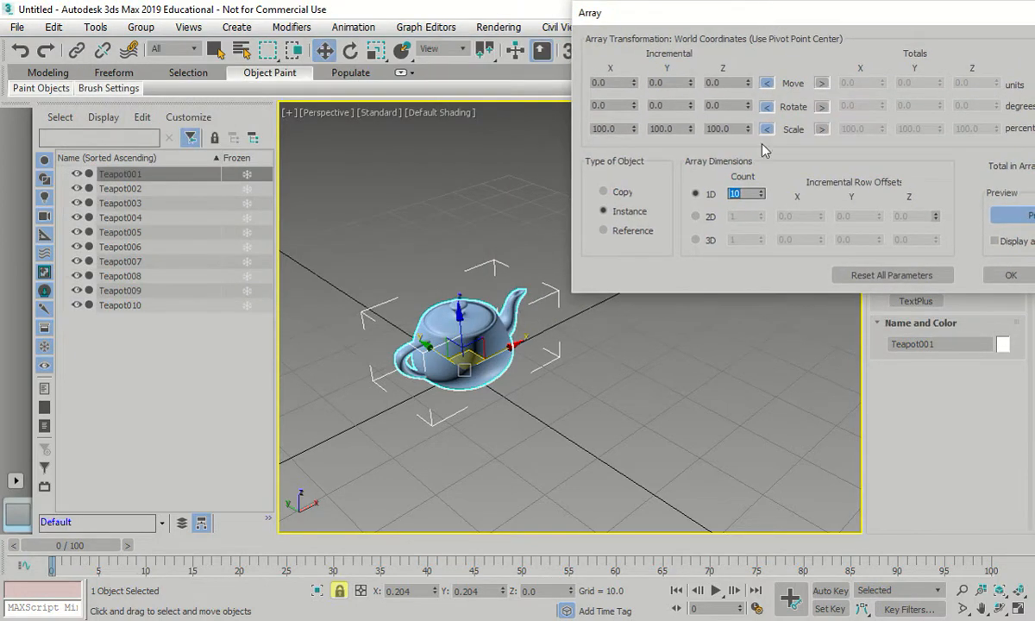
text(4)
click(696, 215)
click(697, 193)
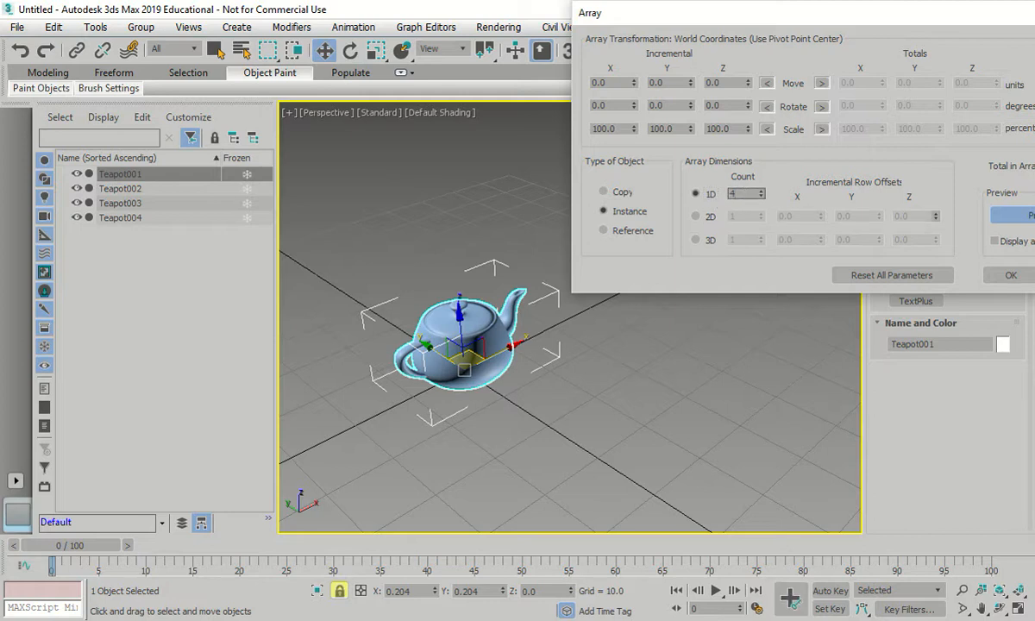
drag(779, 13, 598, 13)
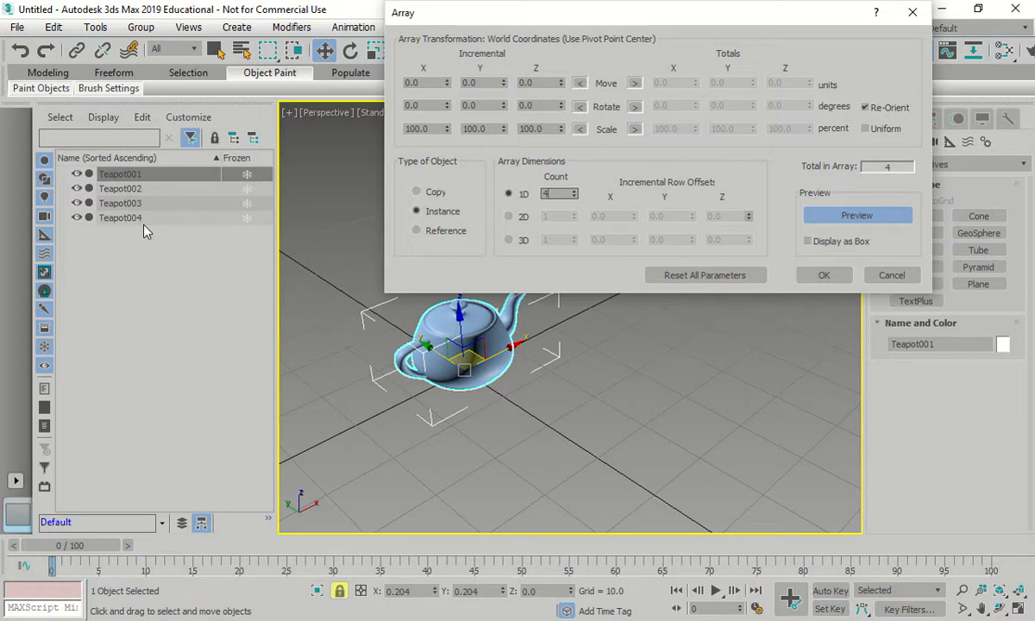
click(854, 220)
- Set the array's incremental X move to 60 units
drag(421, 82, 291, 68)
text(60)
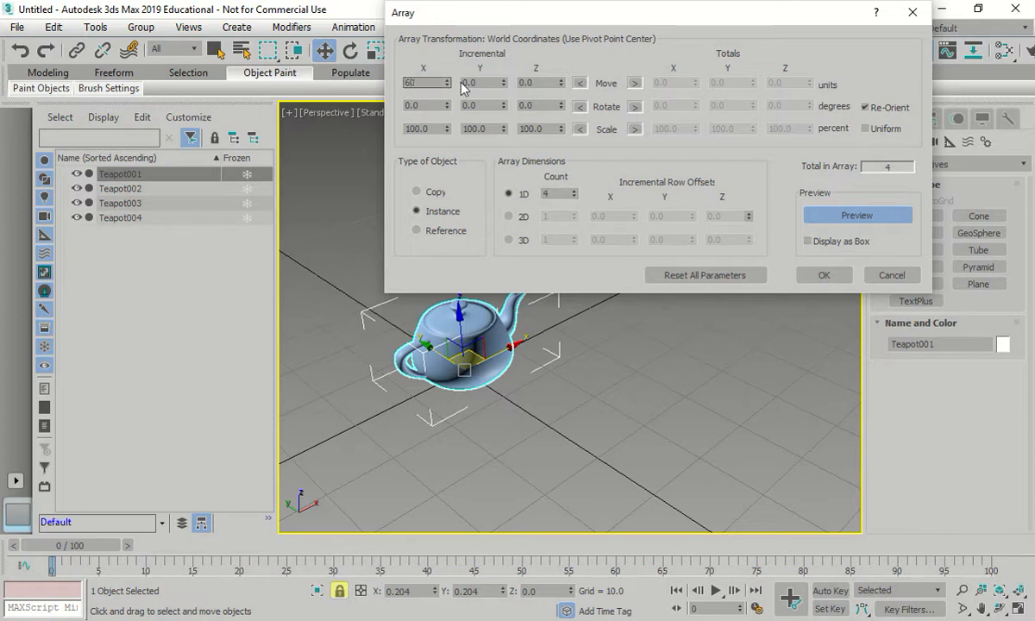
key(Tab)
drag(532, 20, 148, 180)
scroll(623, 300, down, 3)
scroll(654, 307, up, 1)
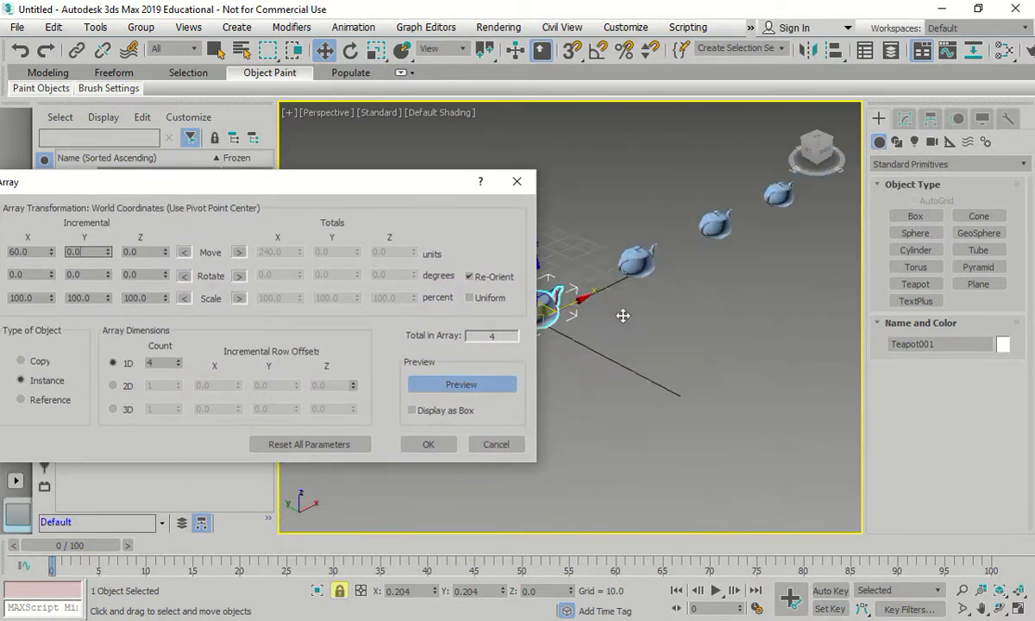
middle_drag(623, 316, 643, 398)
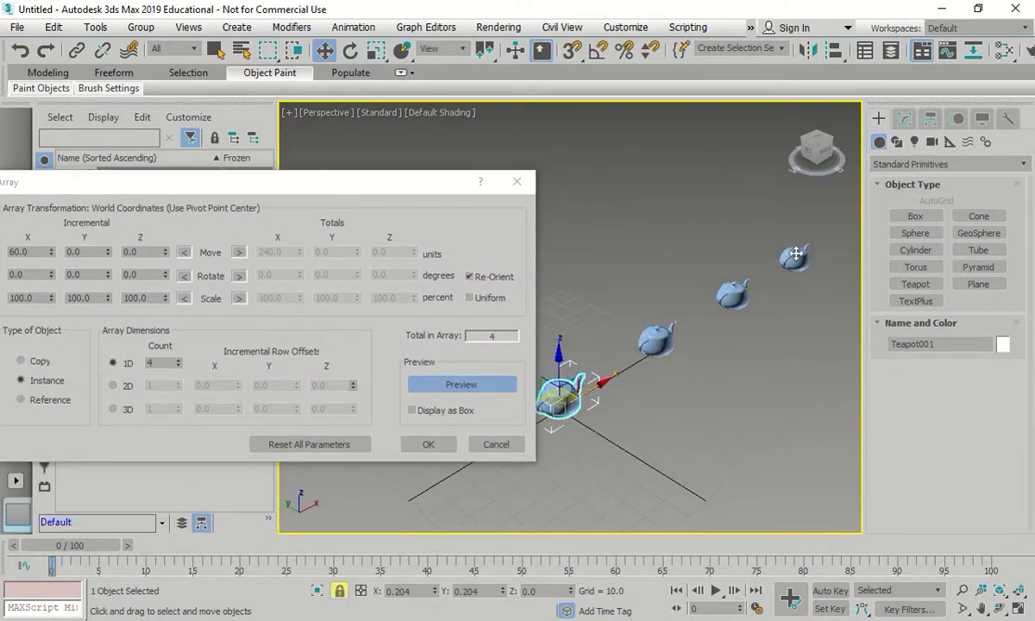
drag(335, 184, 382, 52)
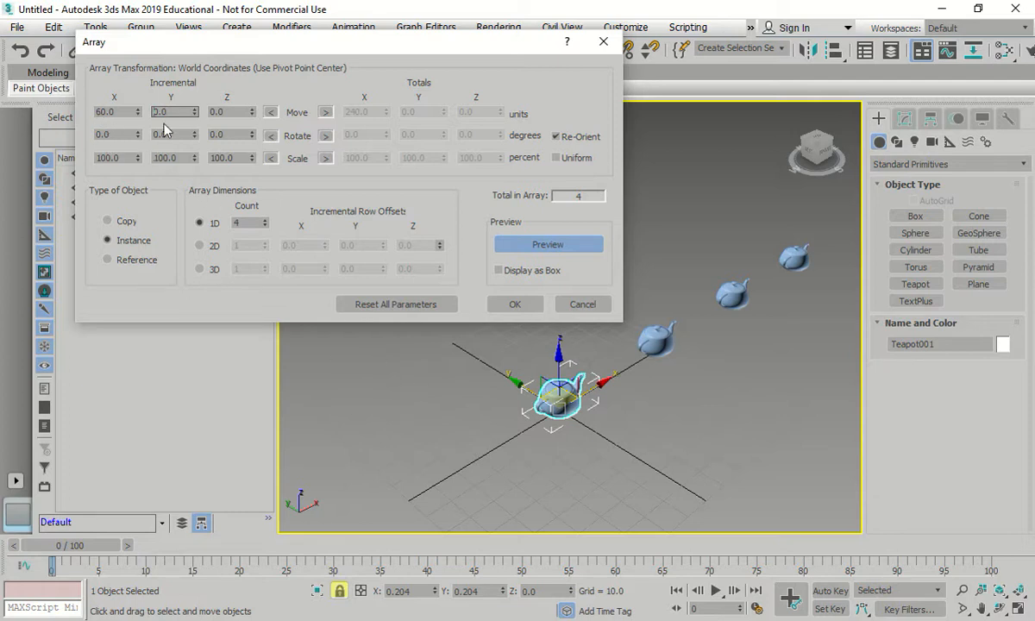
- Define the array's X move as a total of 180 units, and switch the move back to incremental values
click(325, 114)
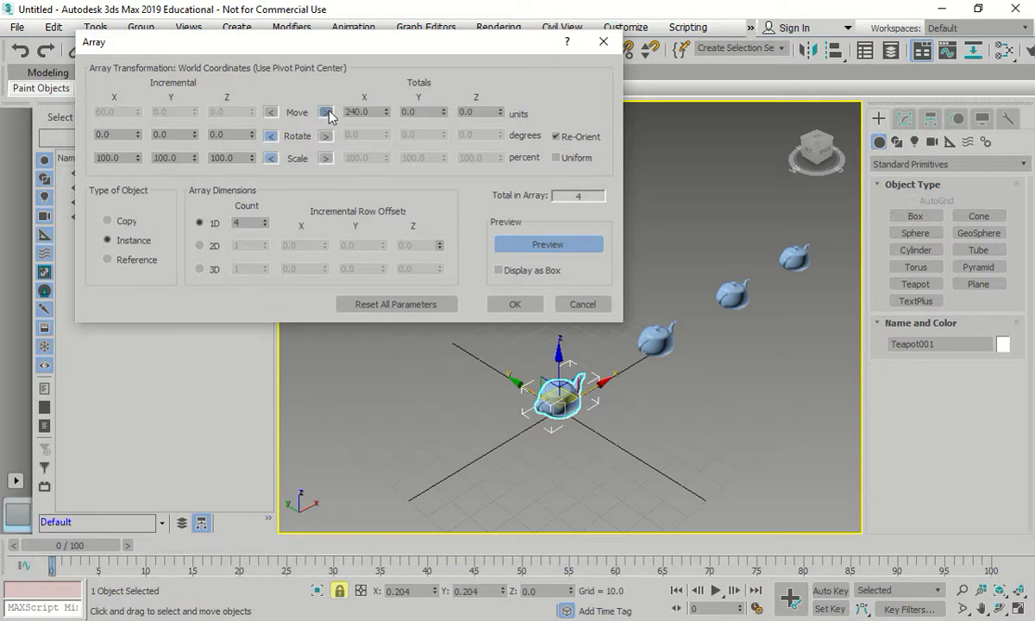
double_click(371, 113)
text(180)
double_click(424, 113)
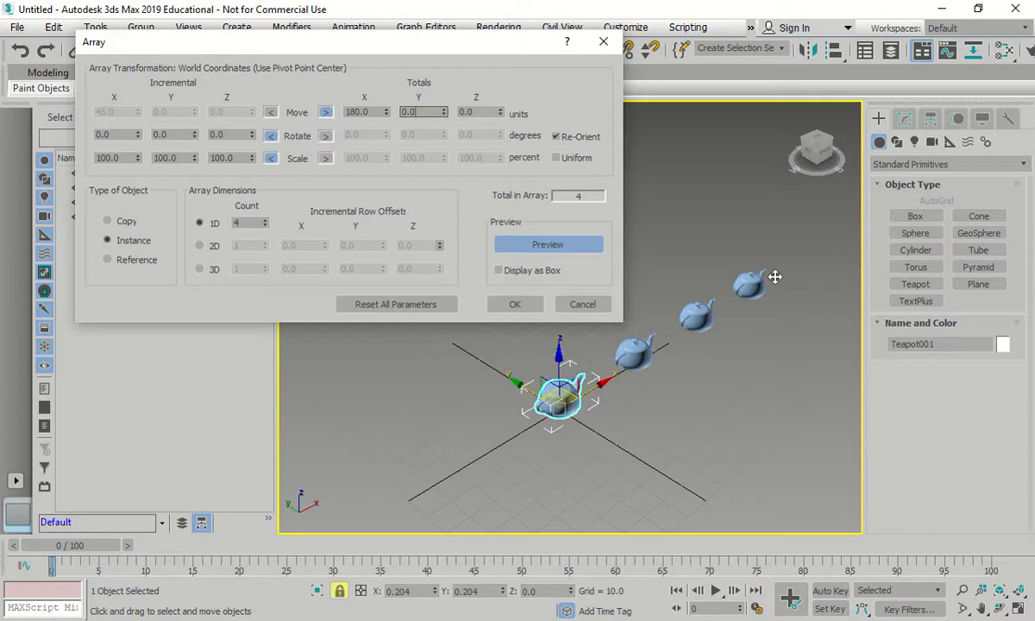
click(270, 113)
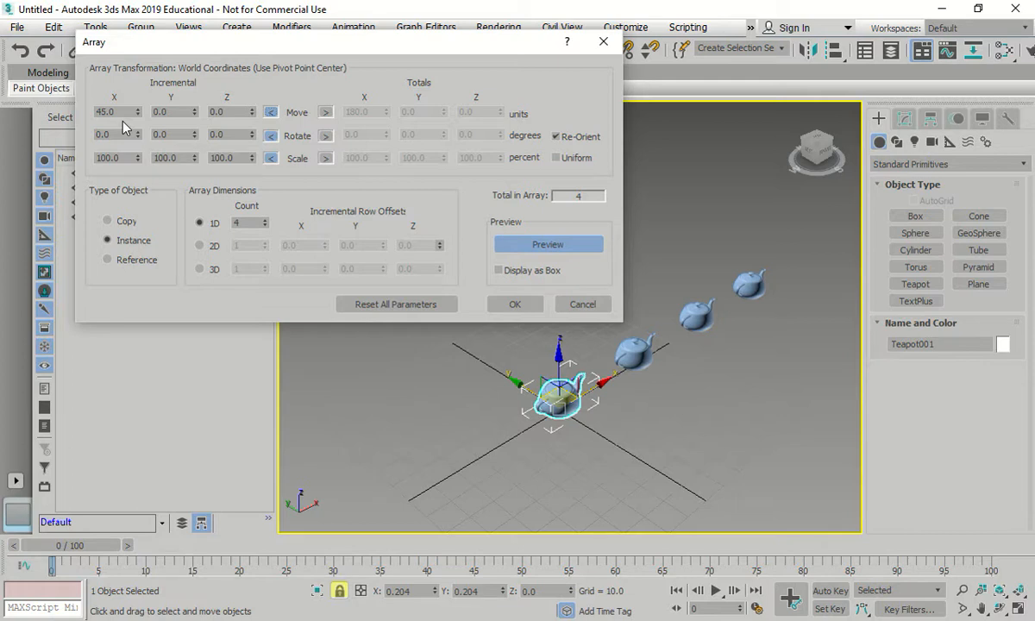
- Switch the array's move to total values and set the X total to 100 units
click(325, 112)
double_click(350, 112)
text(10)
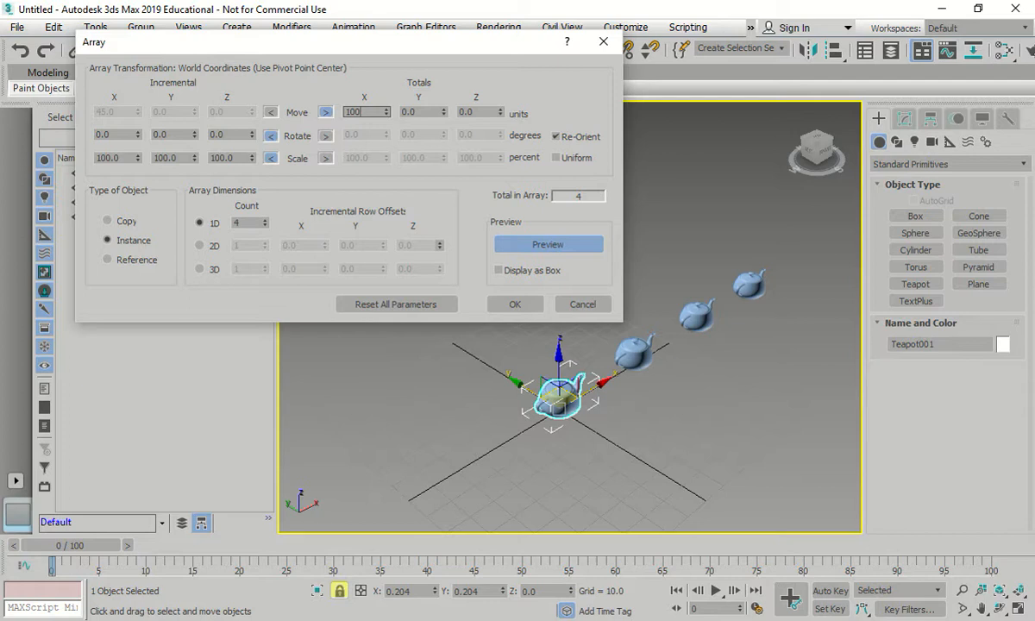
click(271, 112)
click(325, 113)
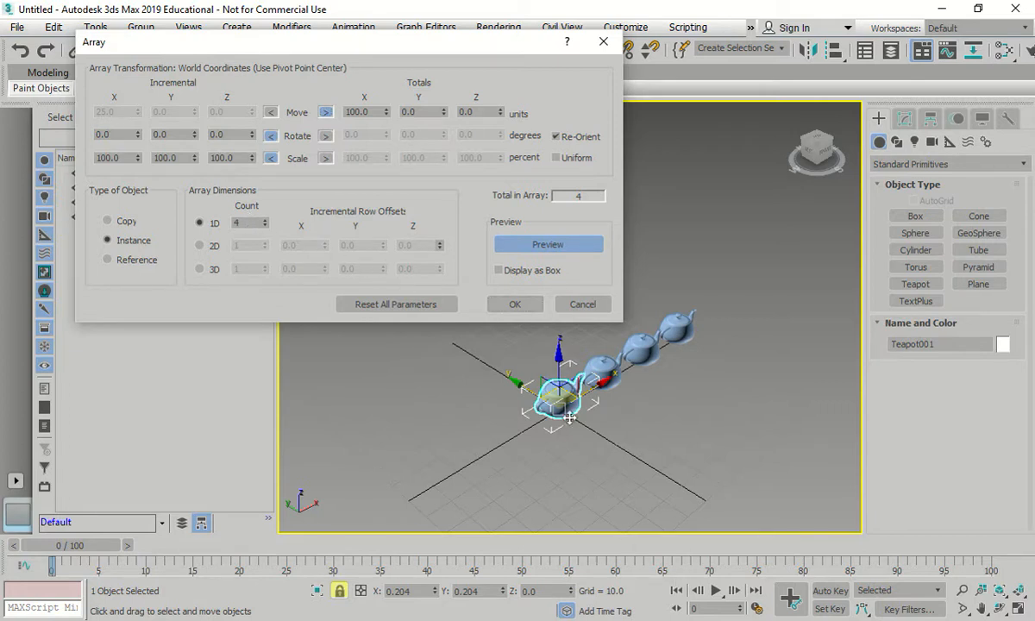
- Raise the 1D array count to 20 within the same total X distance
click(264, 220)
click(264, 220)
click(264, 220)
click(264, 220)
click(264, 220)
click(264, 220)
drag(278, 45, 380, 53)
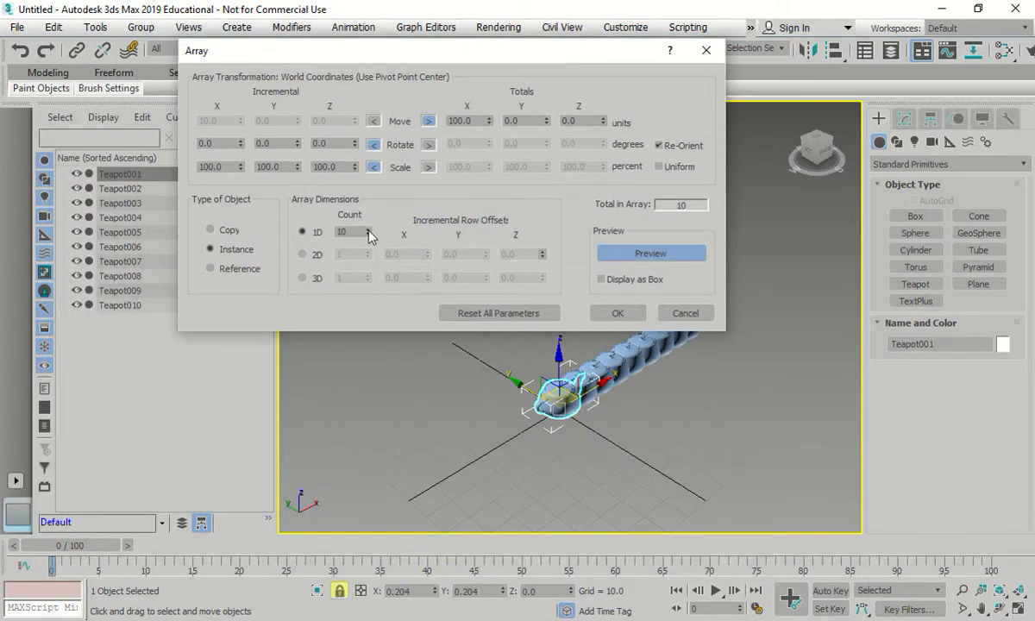
click(369, 230)
click(368, 230)
click(369, 230)
click(369, 230)
click(369, 229)
click(368, 230)
click(368, 230)
click(368, 230)
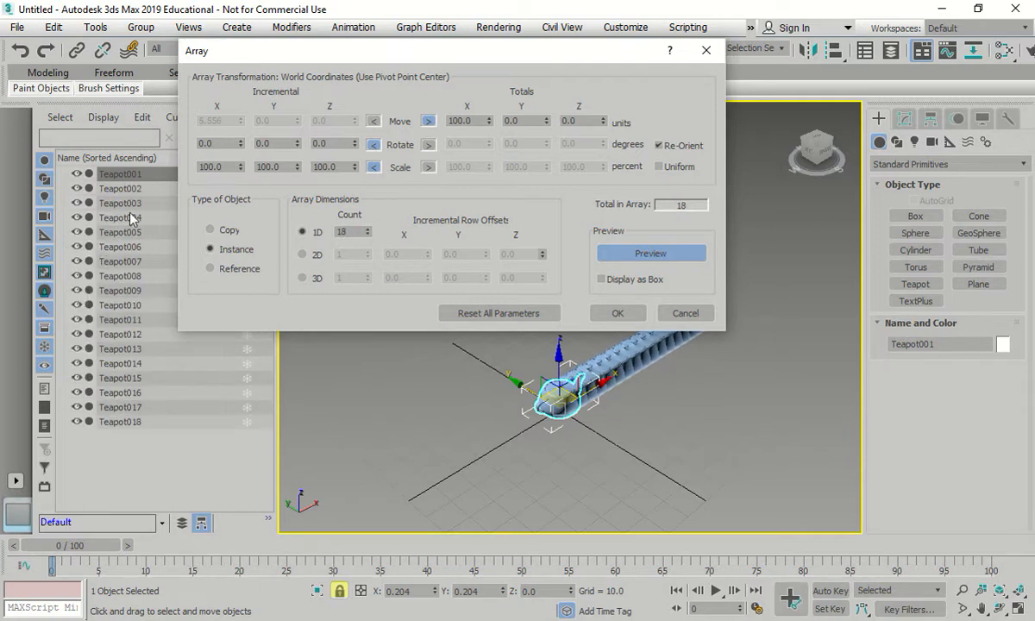
click(368, 230)
click(369, 229)
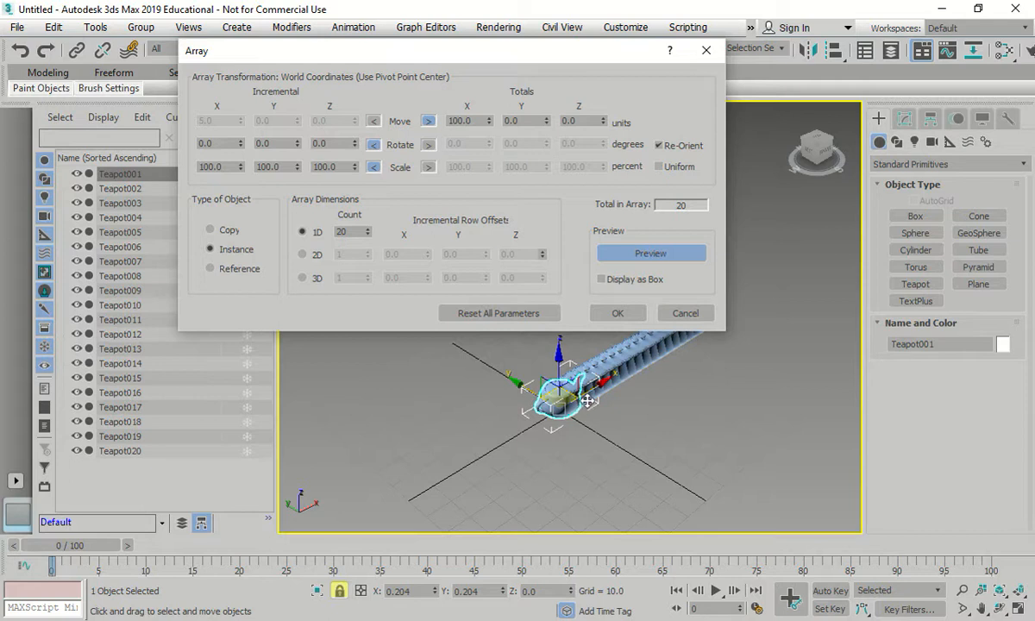
drag(505, 54, 372, 95)
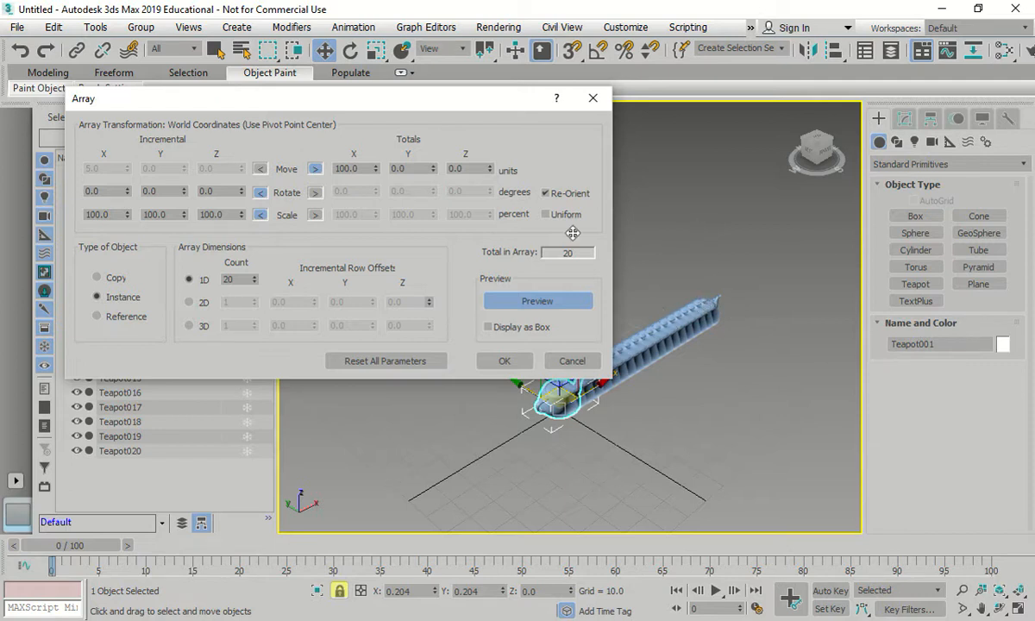
- Reduce the 1D array count to 3 and set the total X move to 400 units
drag(254, 279, 260, 289)
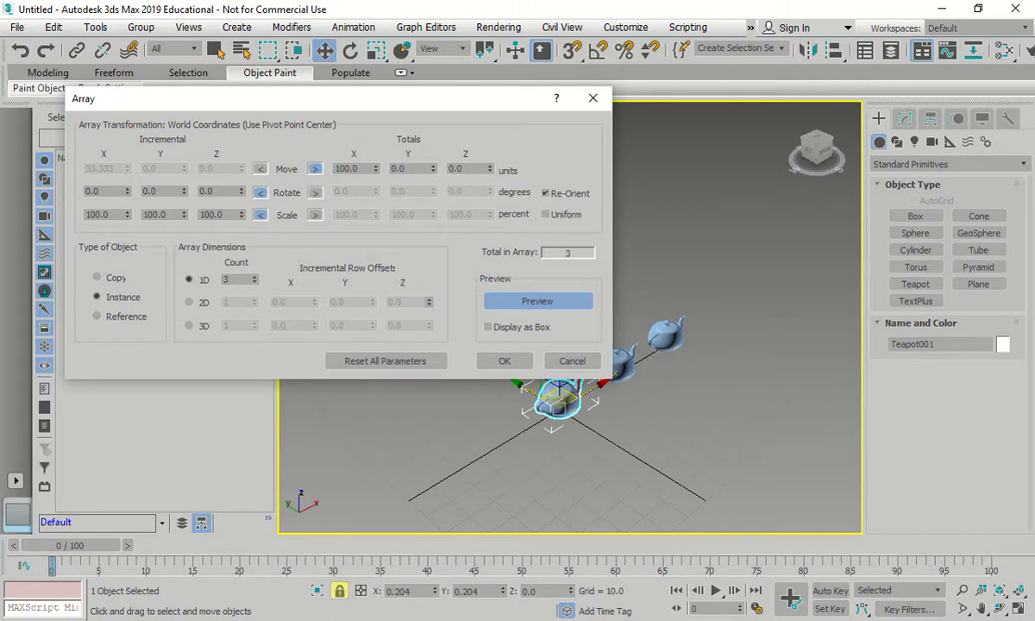
double_click(345, 168)
text(400)
click(406, 167)
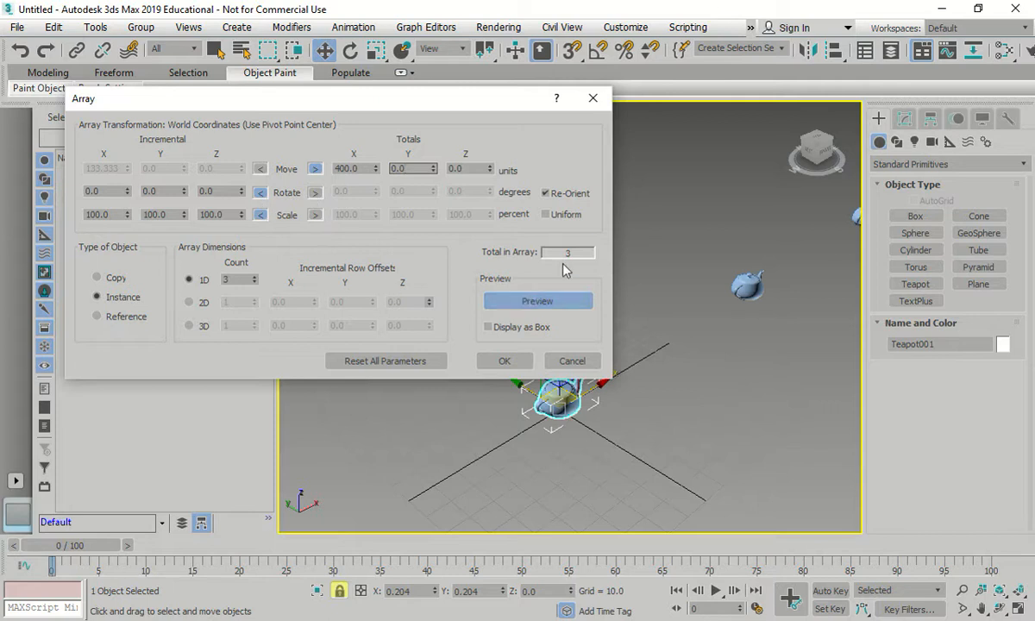
- Raise the 1D array count to 16 and check the whole row of teapots in the preview
click(255, 283)
click(254, 282)
click(254, 277)
click(254, 277)
click(255, 277)
click(255, 277)
click(254, 277)
click(255, 277)
click(256, 277)
click(255, 277)
click(254, 277)
click(255, 277)
click(255, 277)
click(255, 277)
click(254, 277)
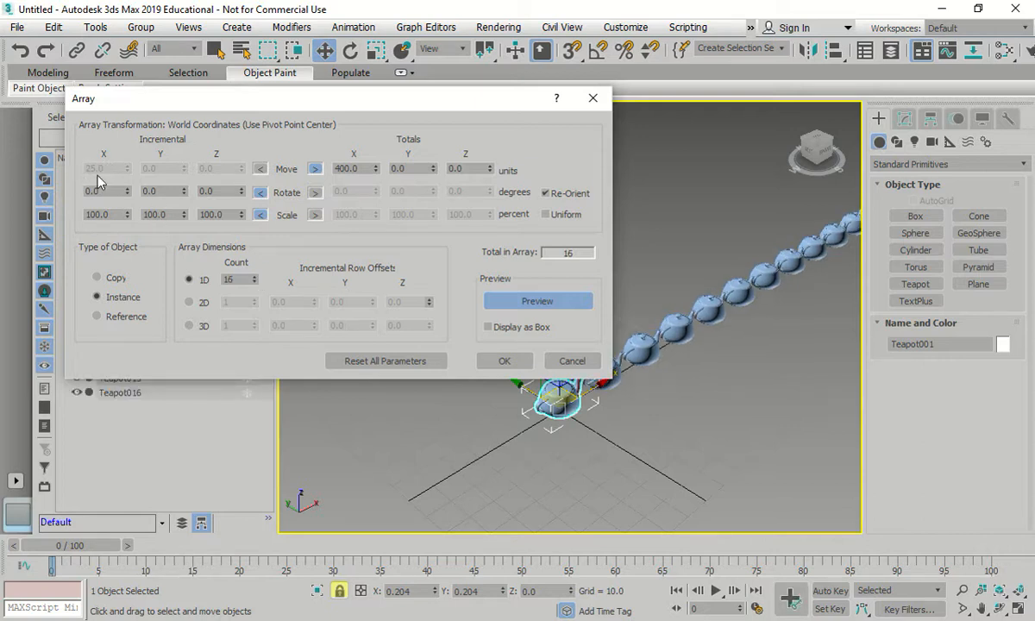
scroll(681, 408, down, 2)
scroll(686, 408, down, 3)
scroll(751, 369, up, 4)
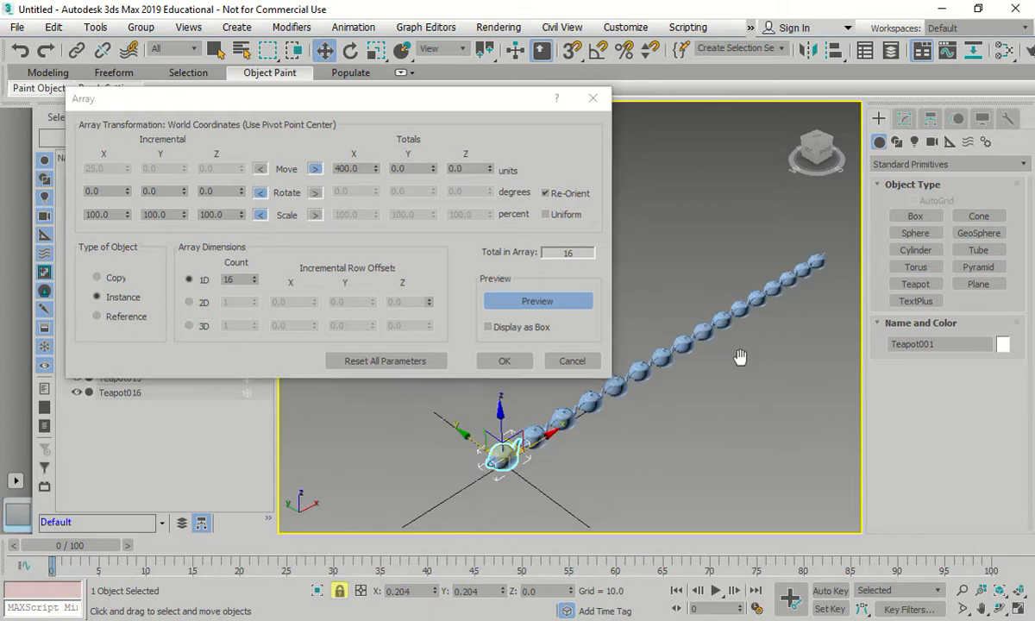
middle_drag(746, 356, 656, 379)
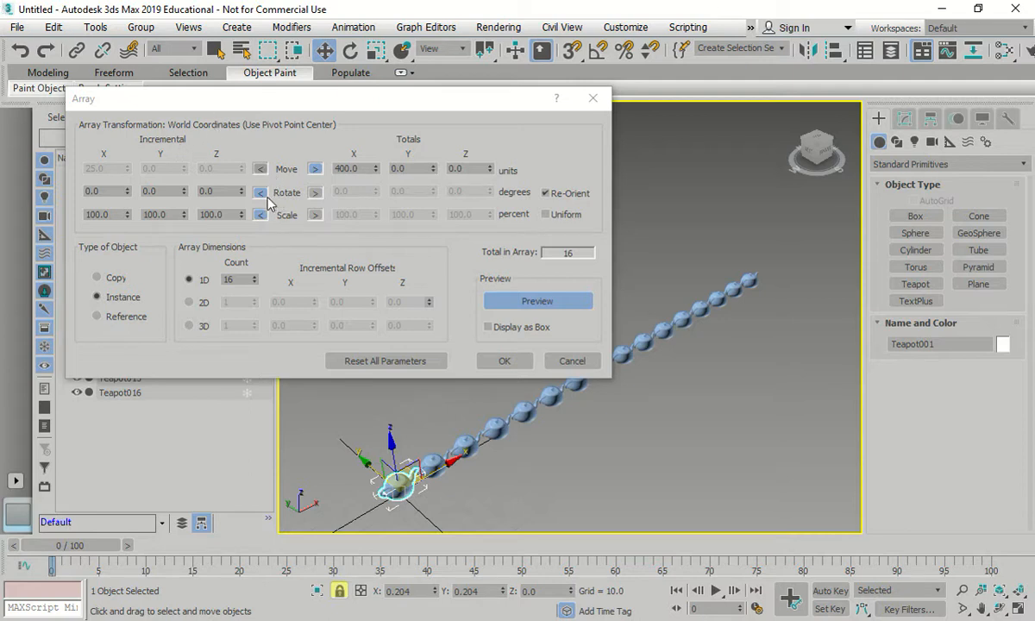
double_click(111, 192)
text(180)
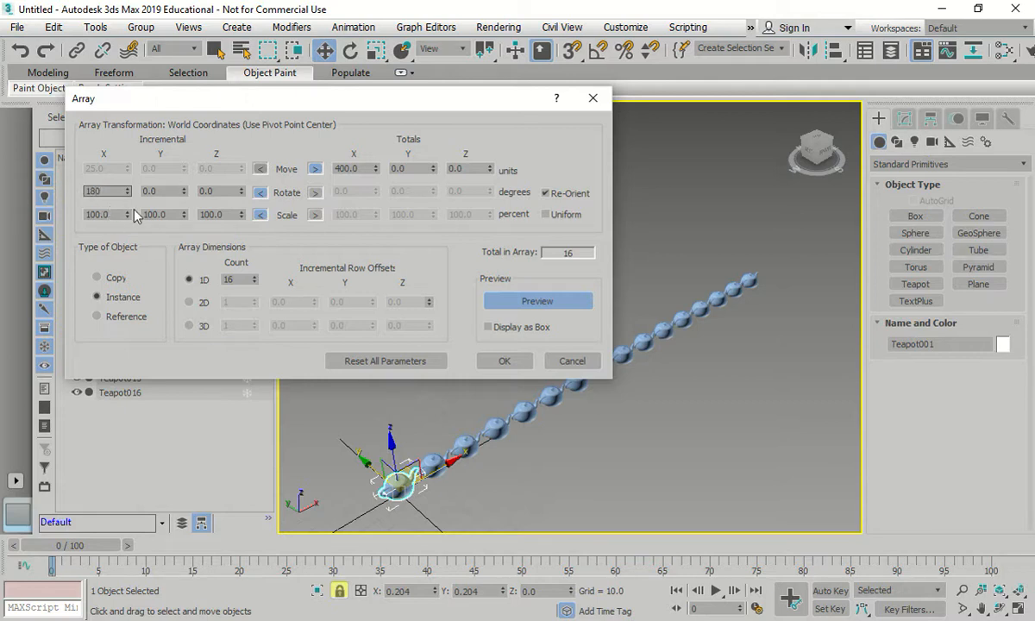
double_click(93, 191)
text(0)
- Set the array's incremental Z rotation to 180 degrees
key(Tab)
key(Tab)
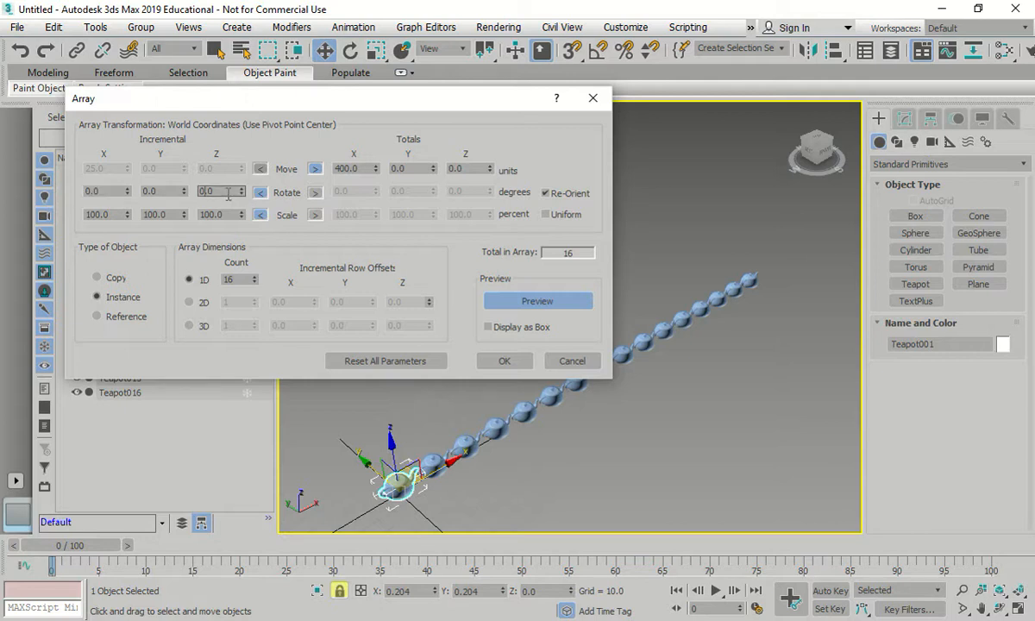
text(180)
click(226, 215)
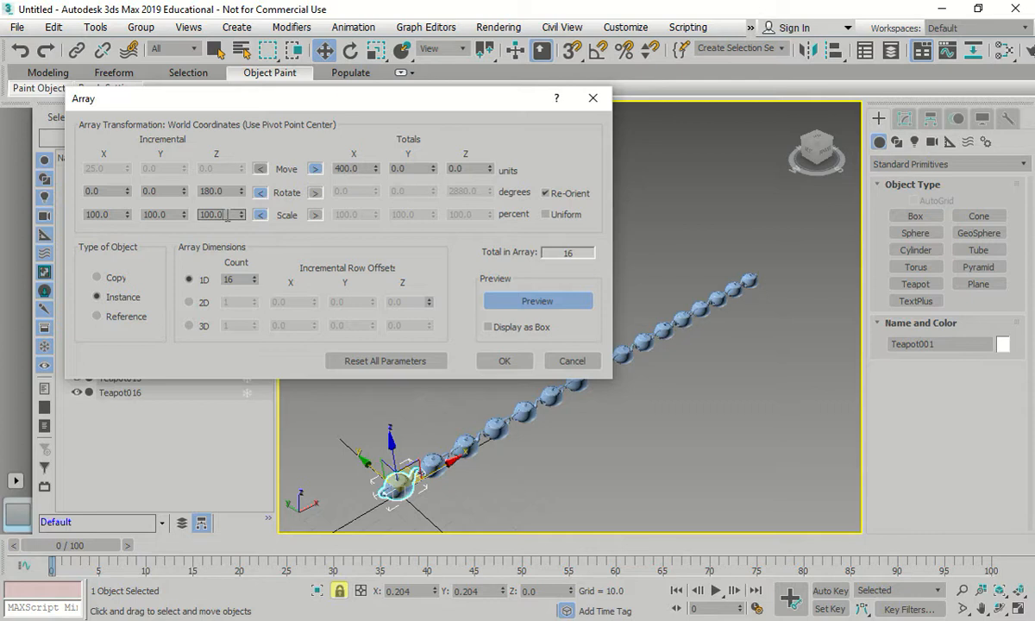
- Set the array's incremental Y and X rotations to 180 degrees each
double_click(156, 191)
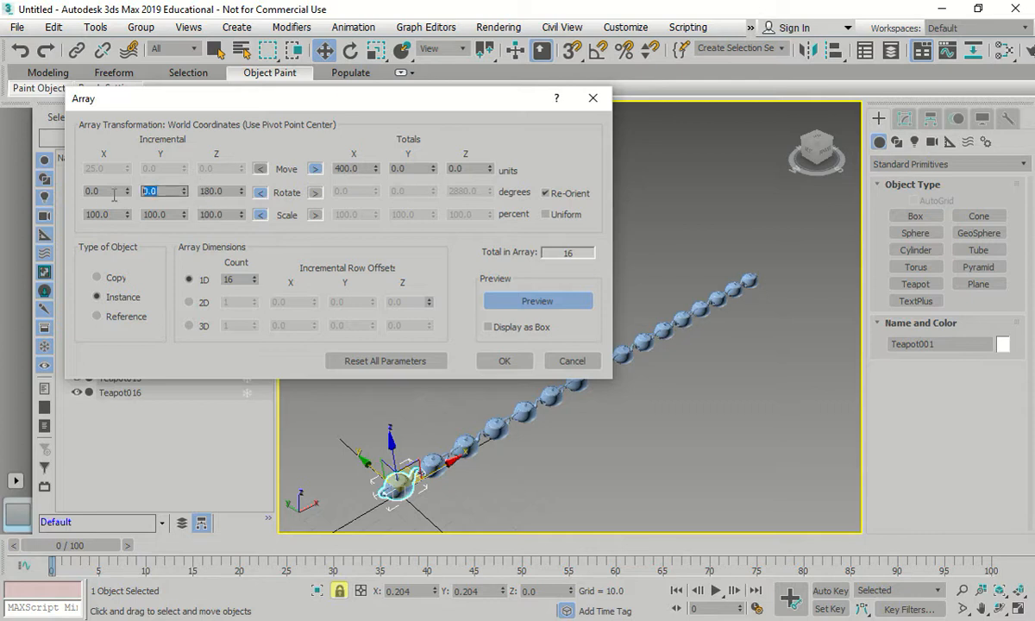
text(180)
click(230, 189)
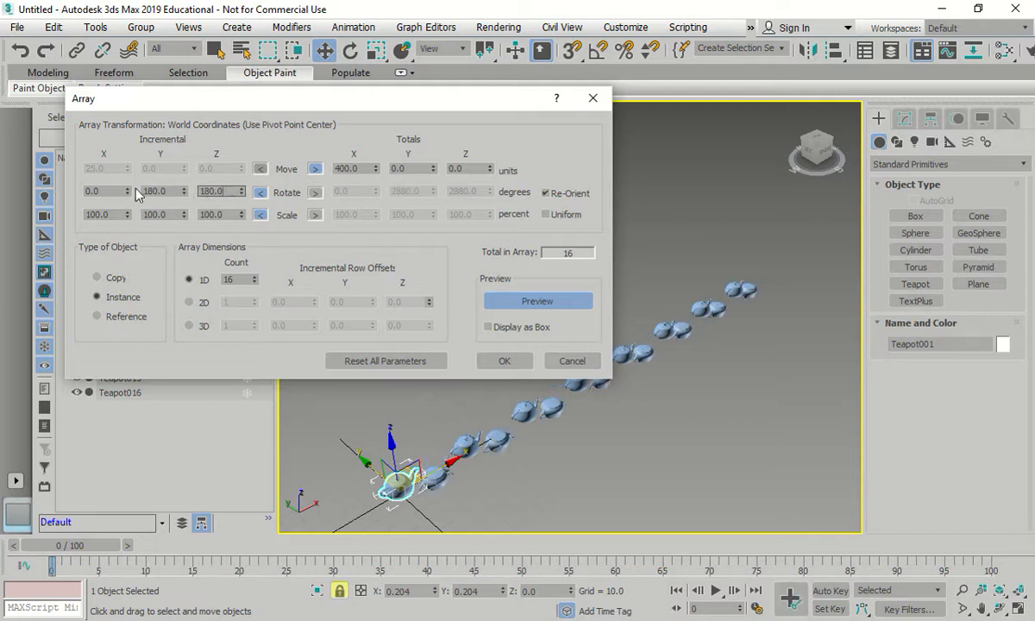
double_click(104, 191)
text(180)
click(164, 191)
- Set the incremental Y and Z rotations to 0 degrees and check the teapots turned about X only
drag(172, 188, 136, 189)
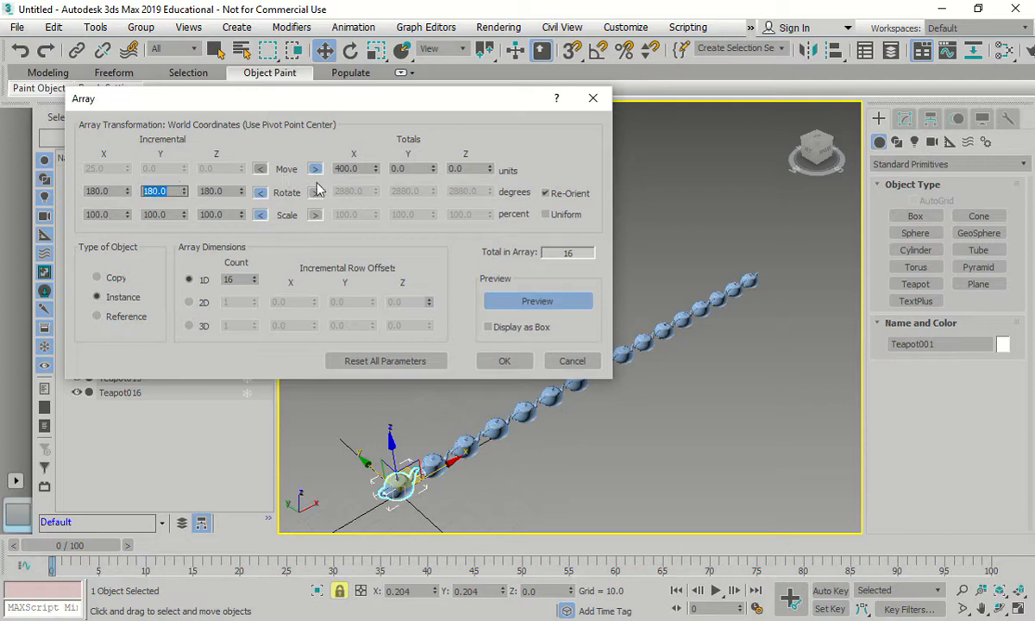
text(0)
click(226, 191)
drag(226, 192, 197, 191)
text(0)
click(162, 190)
scroll(449, 446, up, 5)
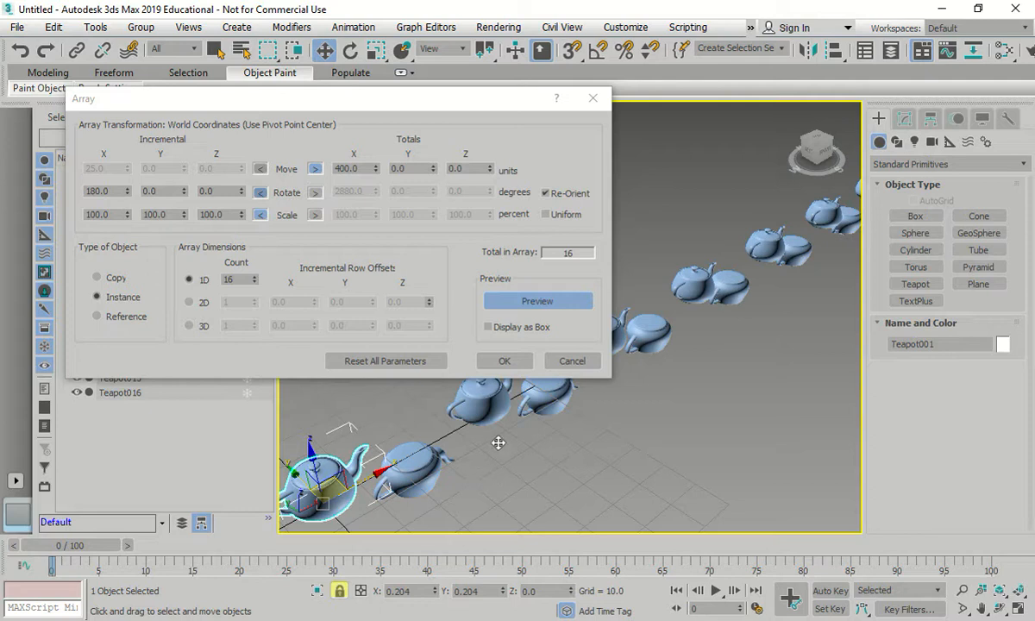
- Set the array's incremental X rotation to 90 degrees
drag(113, 192, 58, 195)
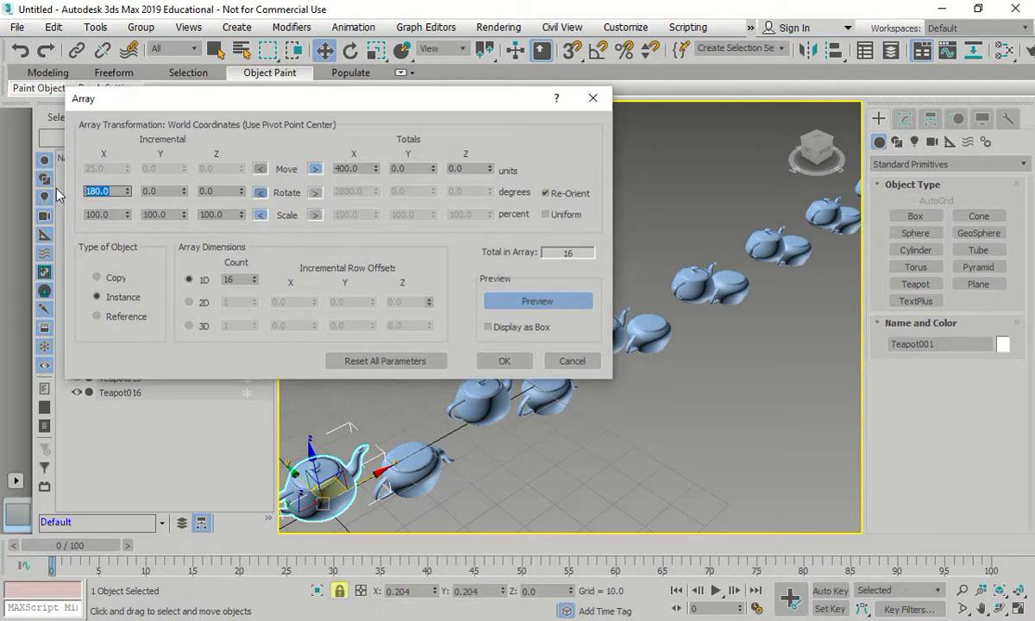
text(90)
click(173, 190)
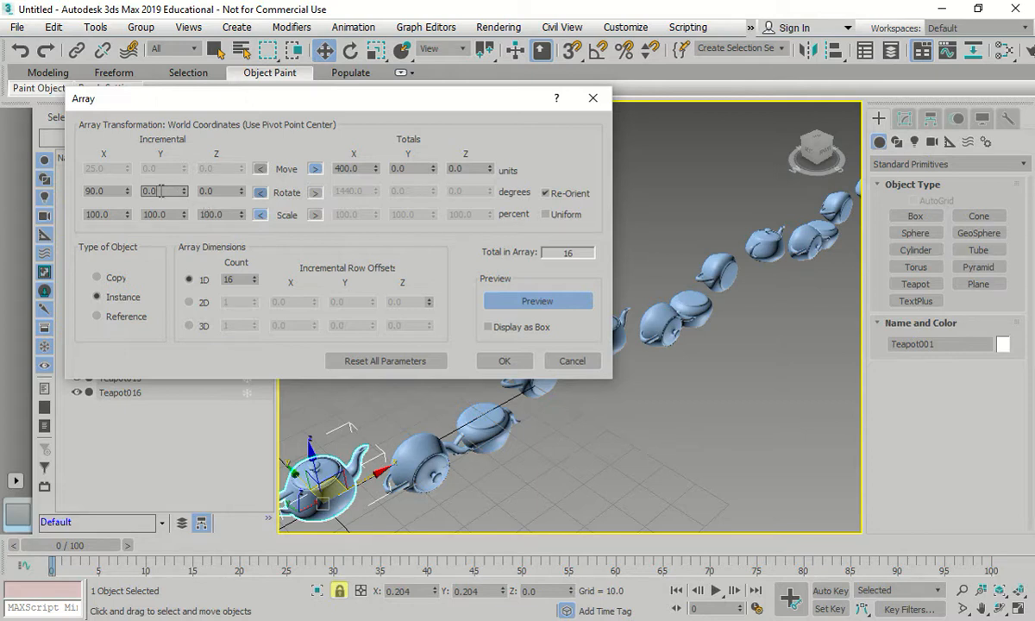
- Set the incremental X rotation to 0 and the incremental Y rotation to 90 degrees
key(shift+Tab)
text(0)
key(Tab)
text(90)
click(218, 192)
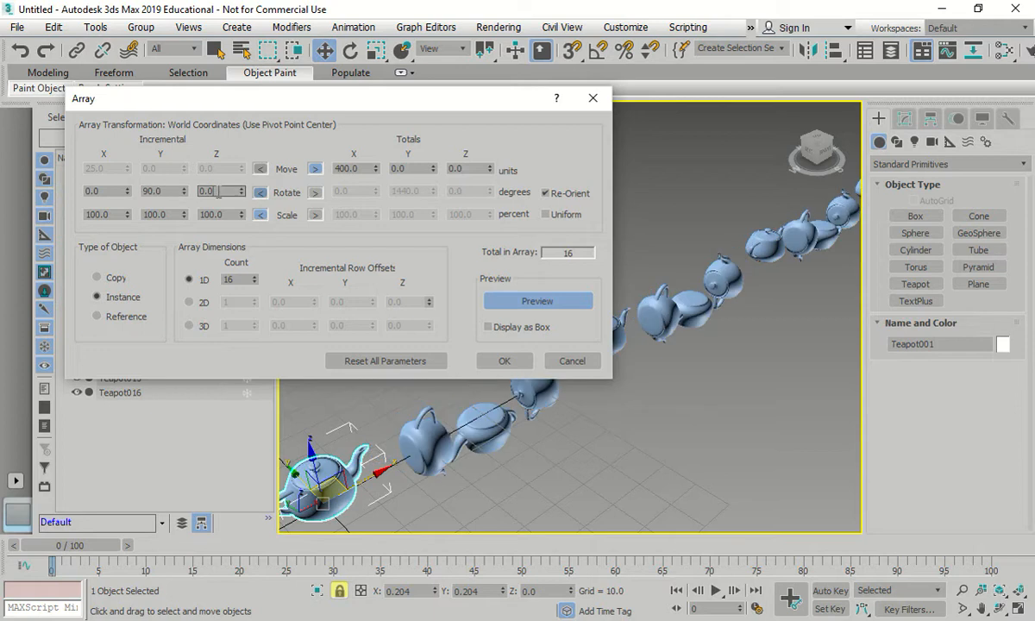
- Set the incremental Y rotation to 0 and the incremental Z rotation to 90 degrees
double_click(162, 191)
text(0)
key(Tab)
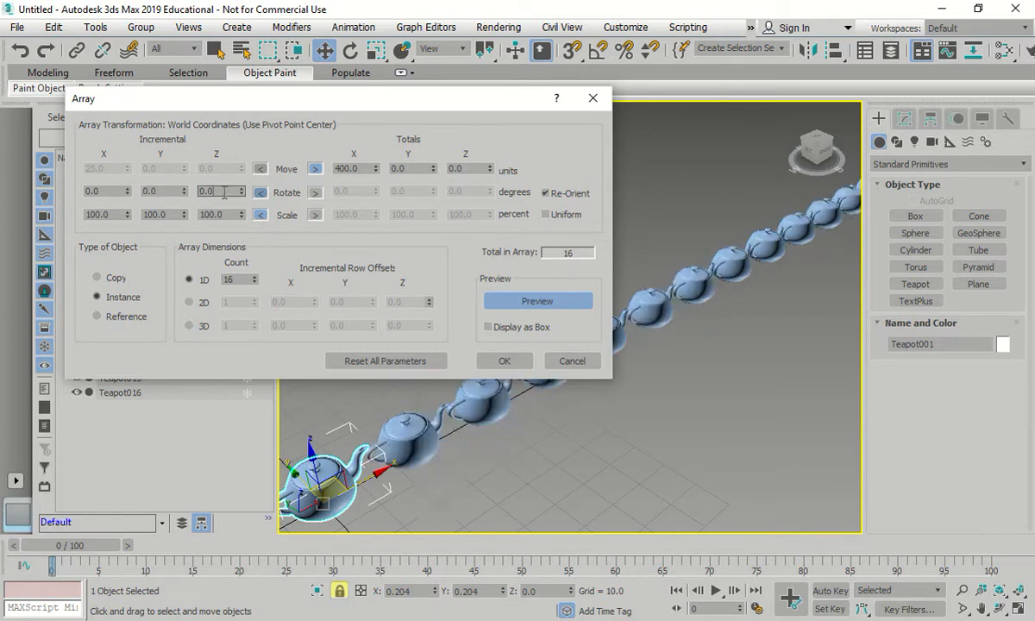
text(90)
key(Tab)
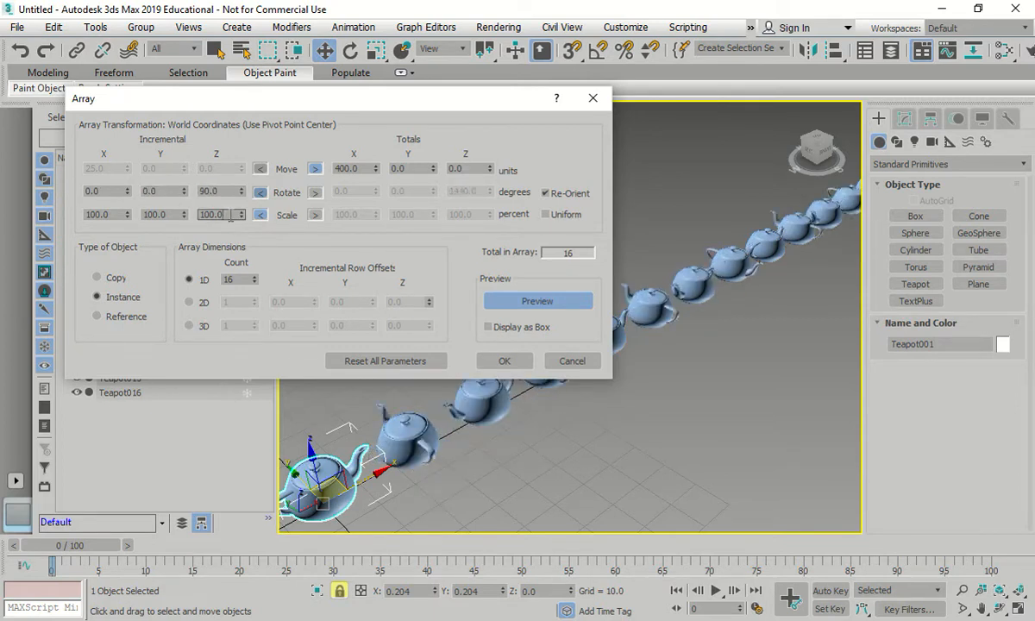
scroll(481, 401, up, 3)
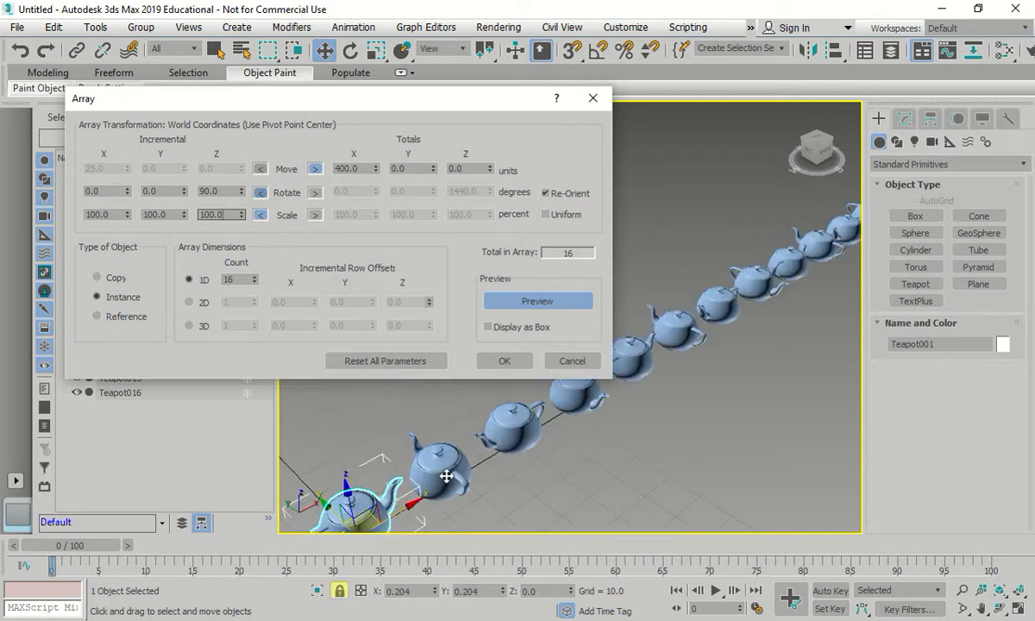
scroll(395, 500, down, 3)
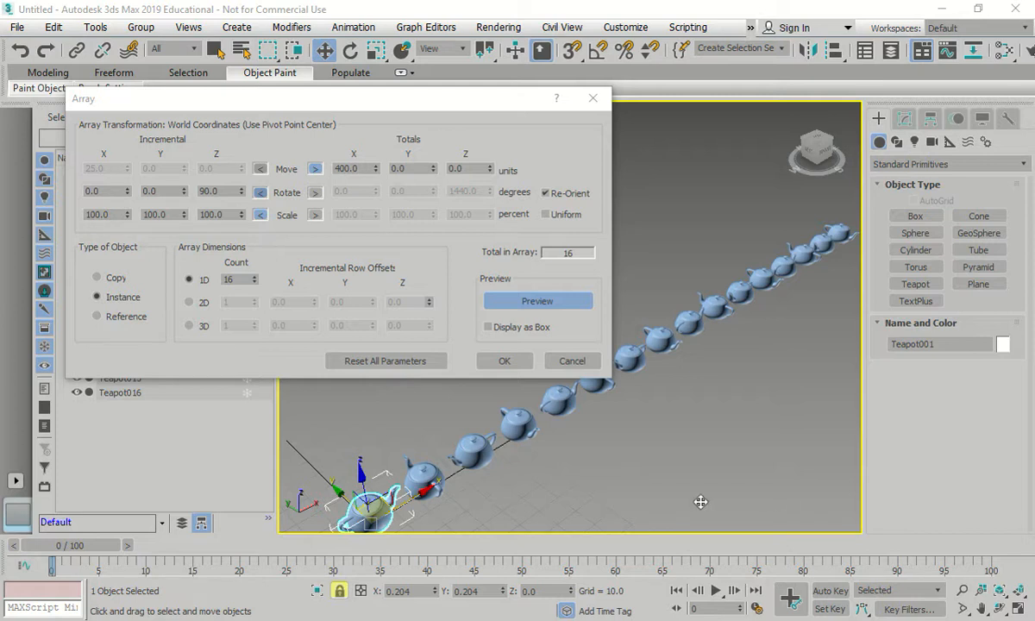
- Make the array 2D with a 2D count of 4 and a Y row offset of -40 units
click(188, 303)
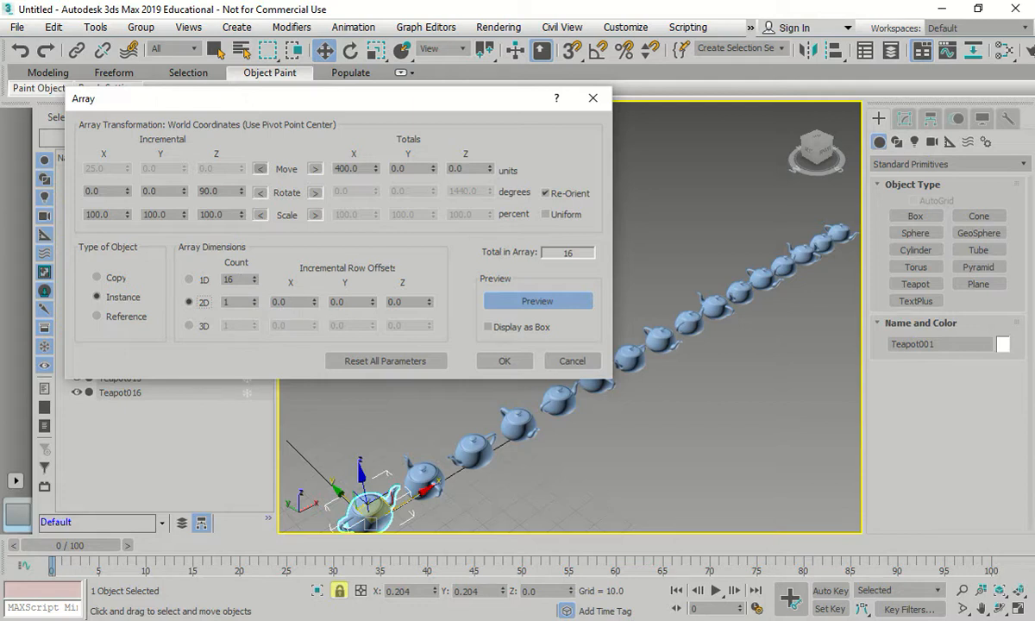
drag(234, 302, 181, 291)
text(4)
click(303, 302)
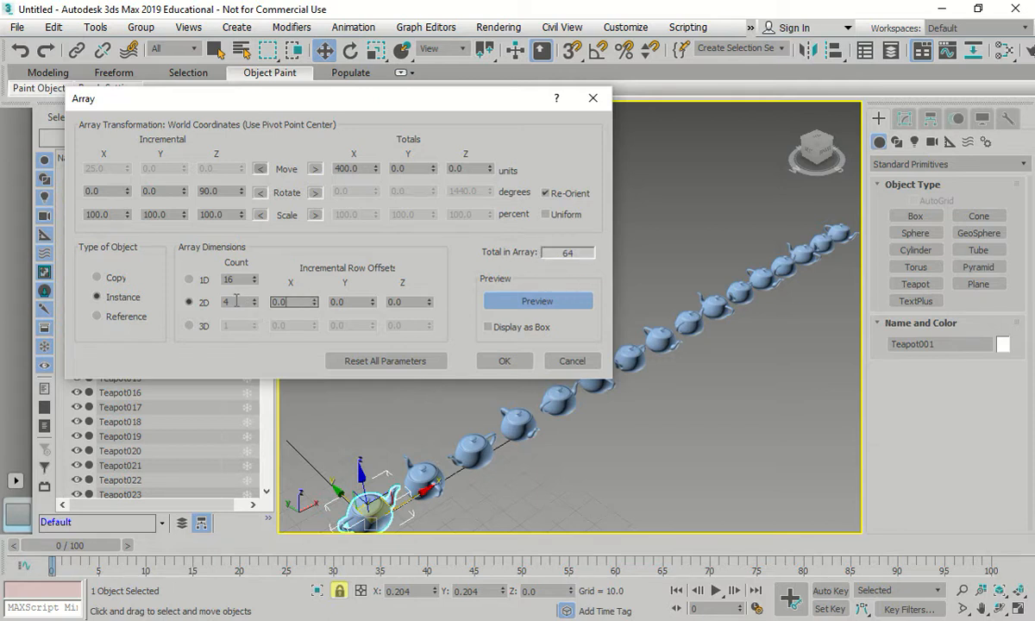
key(Tab)
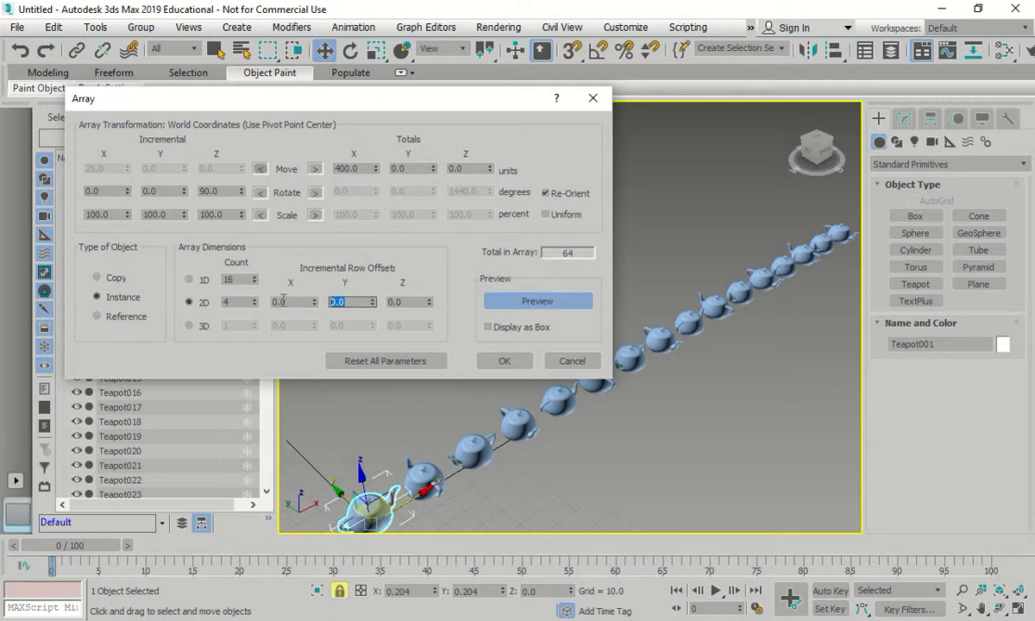
text(-40)
key(Tab)
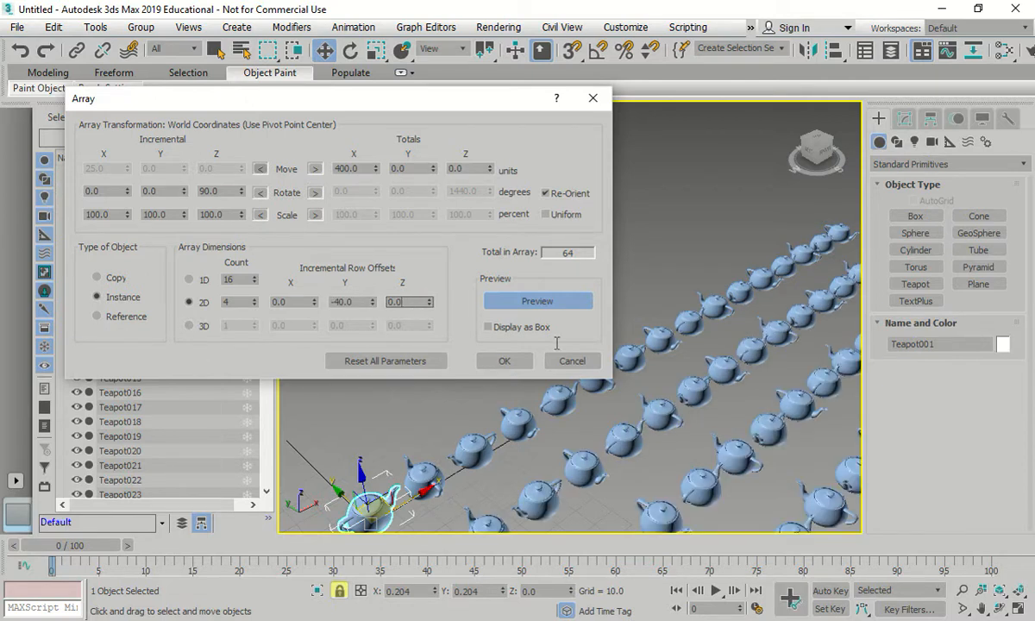
scroll(713, 360, down, 3)
scroll(725, 366, up, 6)
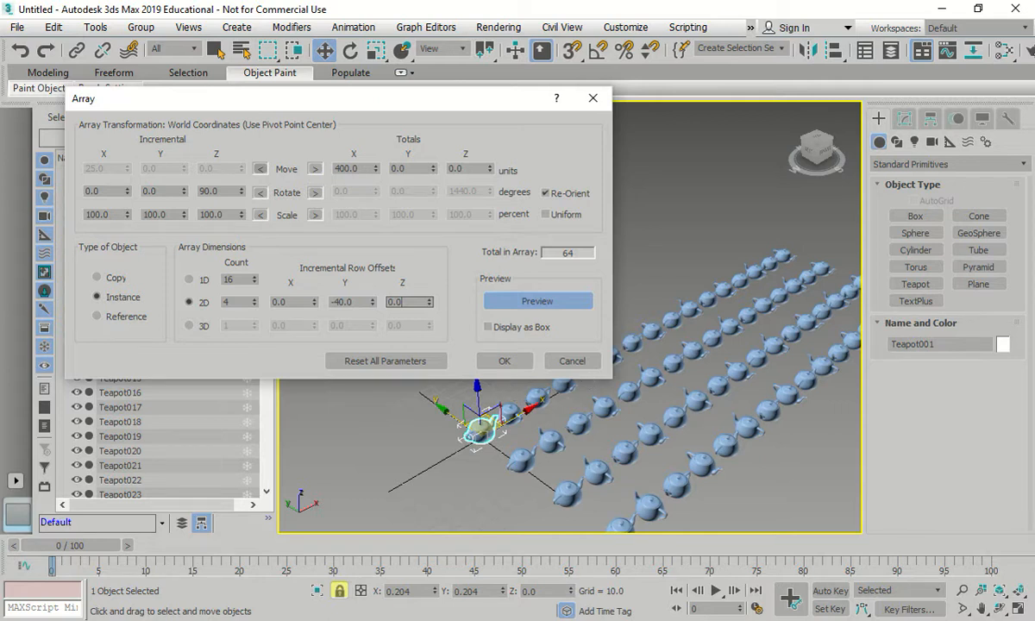
- Make the array 3D with a 3D count of 3 and set the 1D count to 5
click(189, 325)
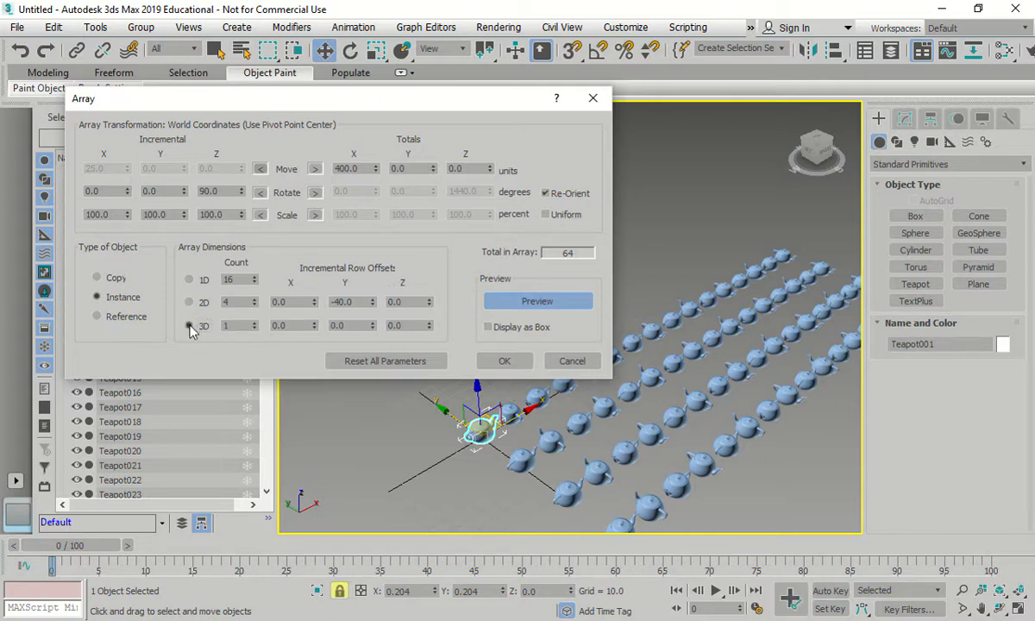
double_click(226, 325)
double_click(228, 280)
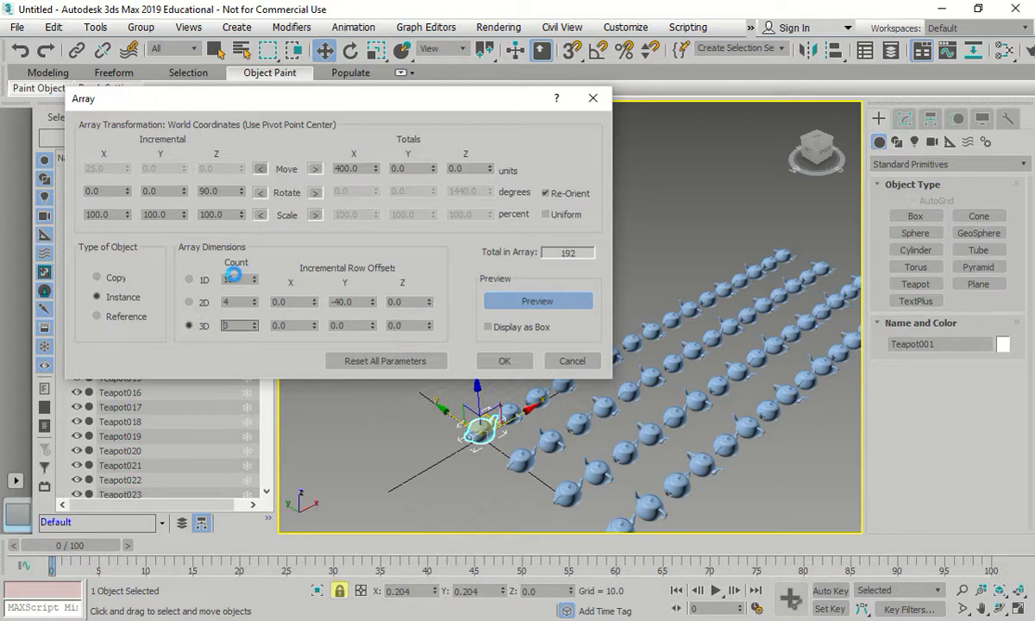
text(5)
click(243, 302)
- Set the array counts to 10 in 1D, 5 in 2D and 10 in 3D
double_click(245, 280)
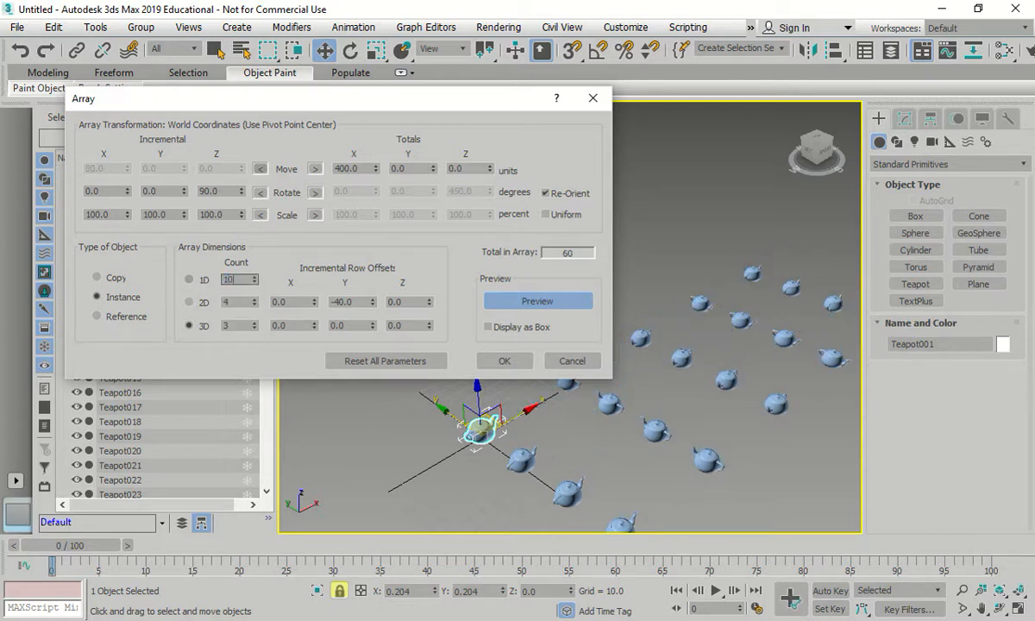
text(10)
click(233, 300)
drag(234, 302, 213, 306)
text(5)
key(Tab)
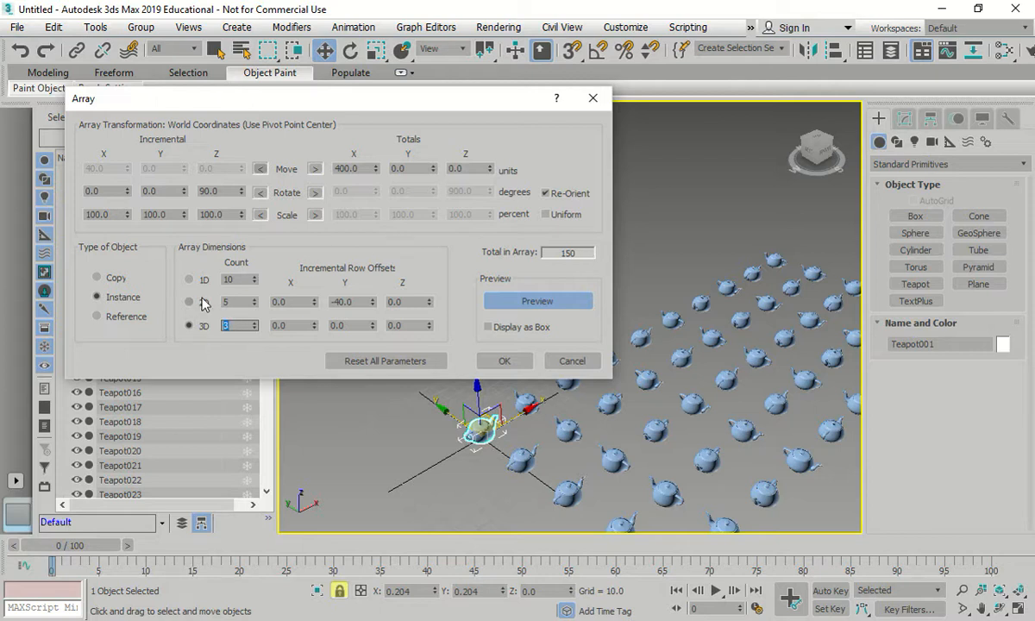
text(10)
click(240, 302)
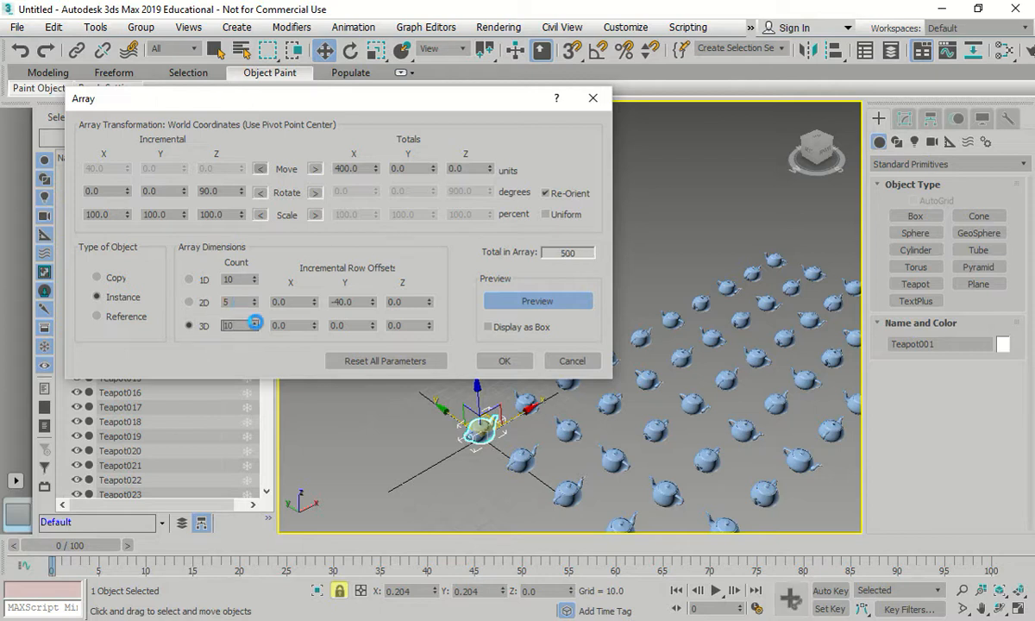
scroll(773, 363, down, 5)
scroll(773, 363, up, 5)
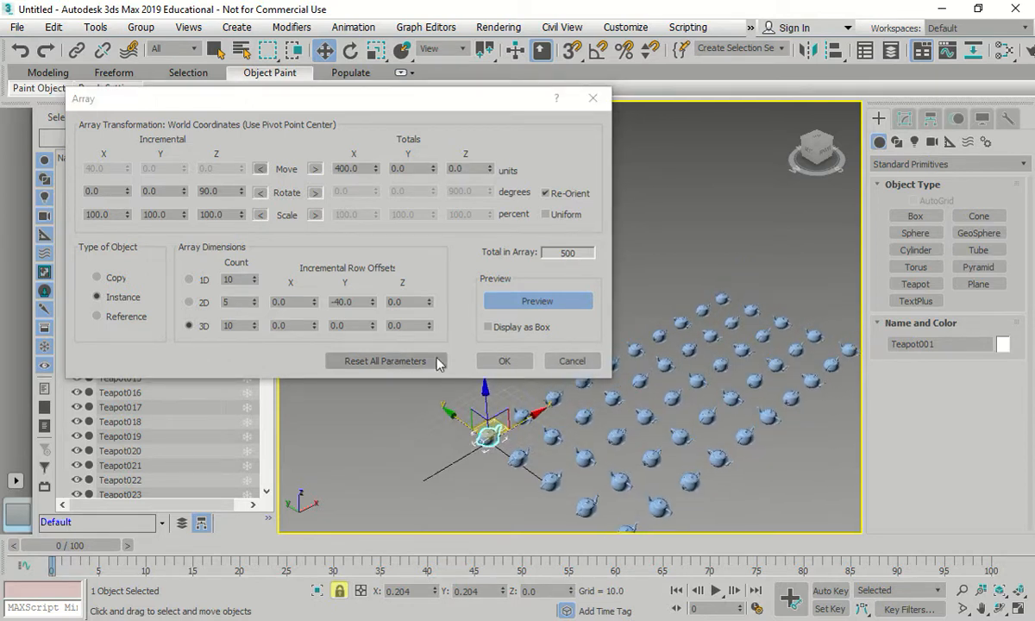
- Set the 3D row offset in Z to 50 units and inspect the stacked layers of teapots
double_click(398, 327)
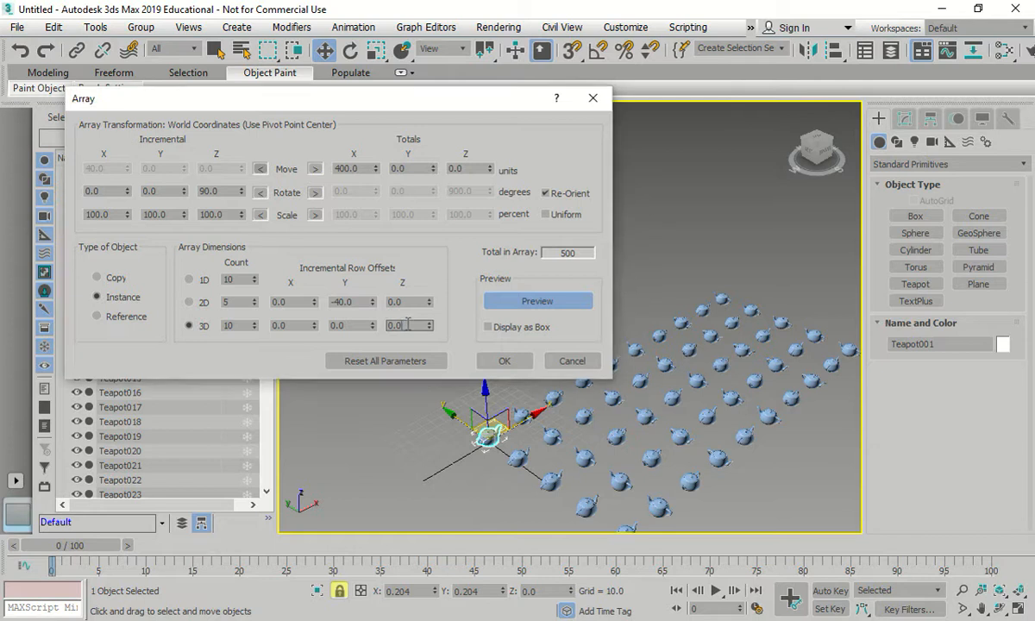
text(50.0)
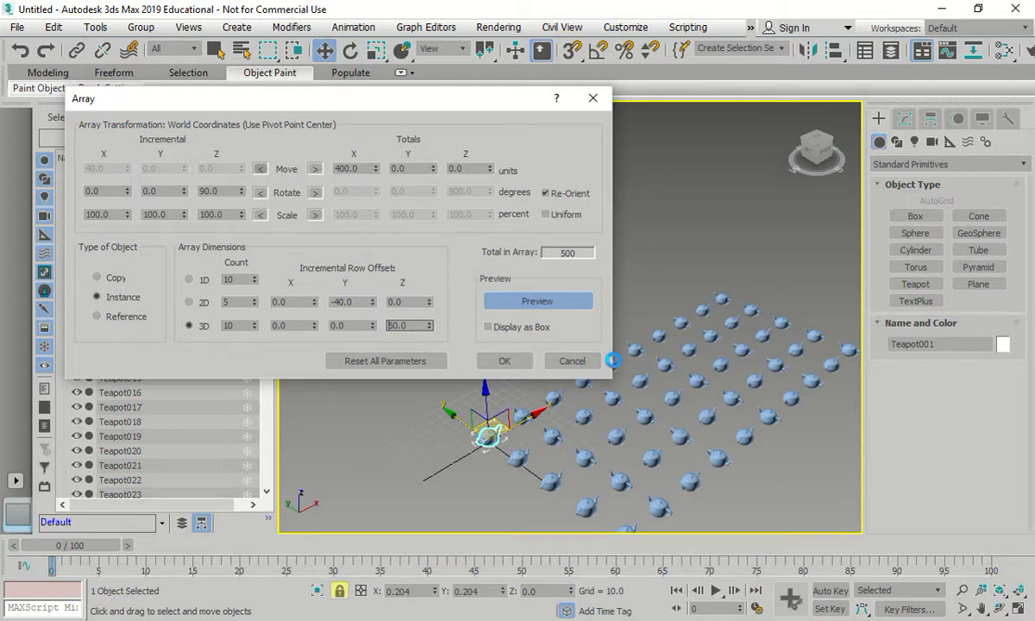
scroll(715, 398, down, 5)
scroll(740, 338, up, 8)
middle_drag(696, 352, 889, 344)
middle_drag(730, 380, 466, 470)
middle_drag(755, 298, 728, 353)
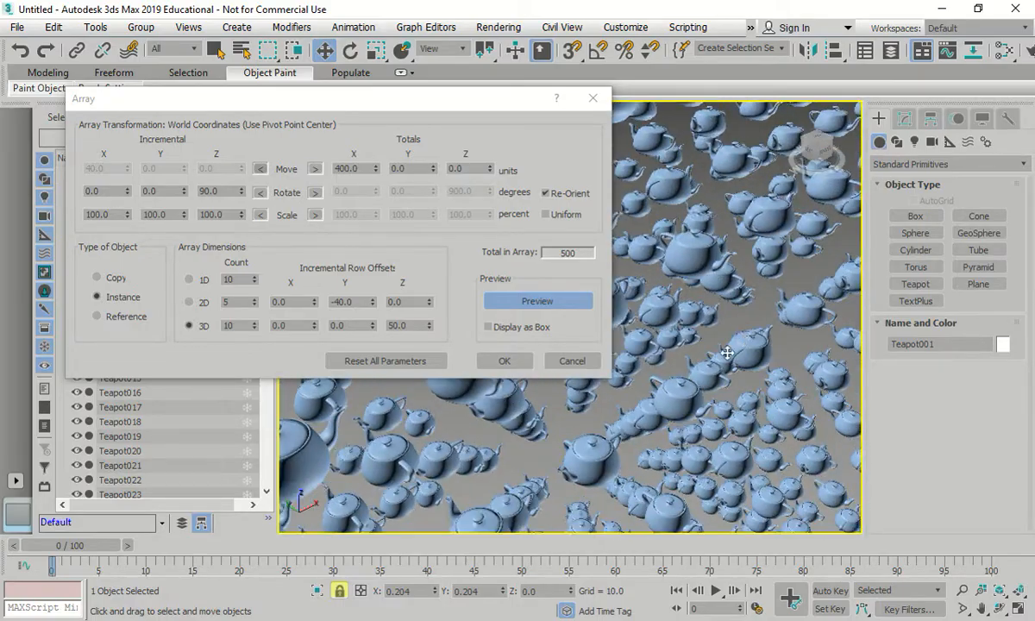
scroll(727, 352, down, 10)
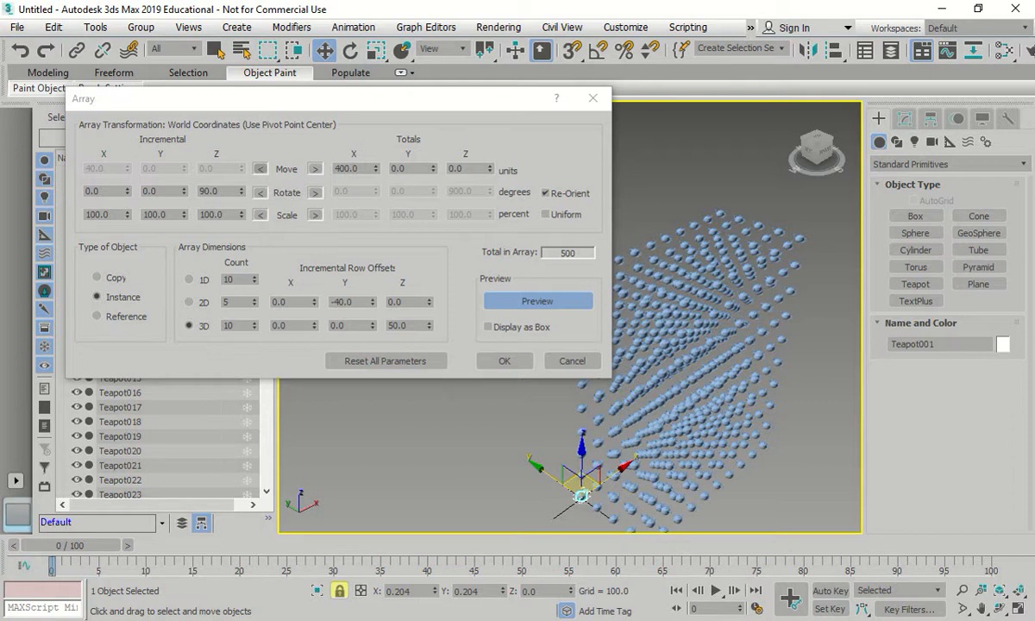
- Reset all array parameters, then use total rotation values with 360 degrees about Z
click(397, 362)
scroll(632, 492, up, 8)
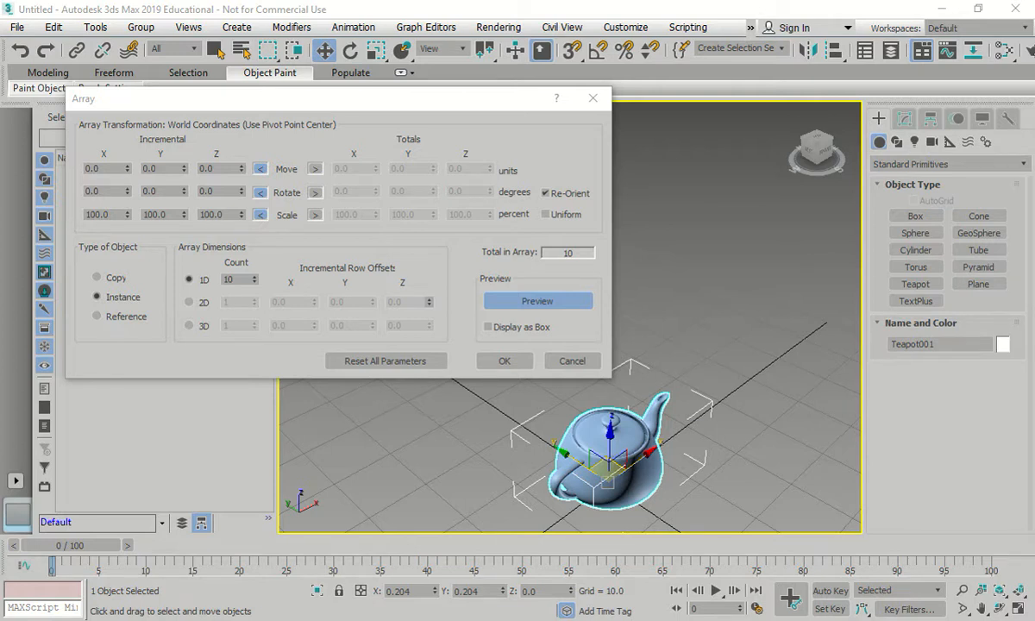
click(314, 192)
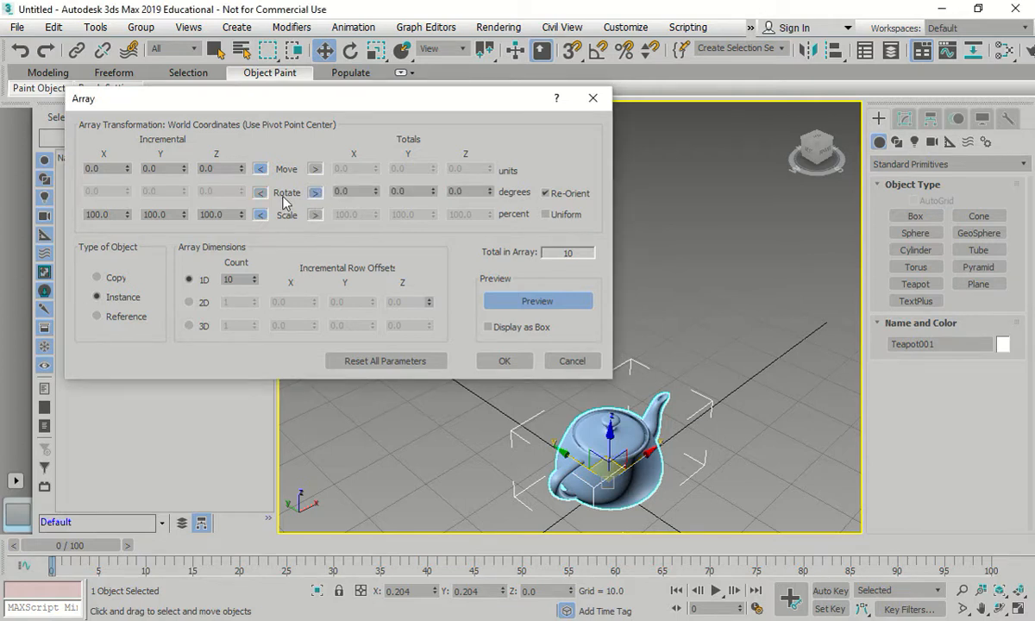
double_click(476, 193)
text(360)
click(412, 191)
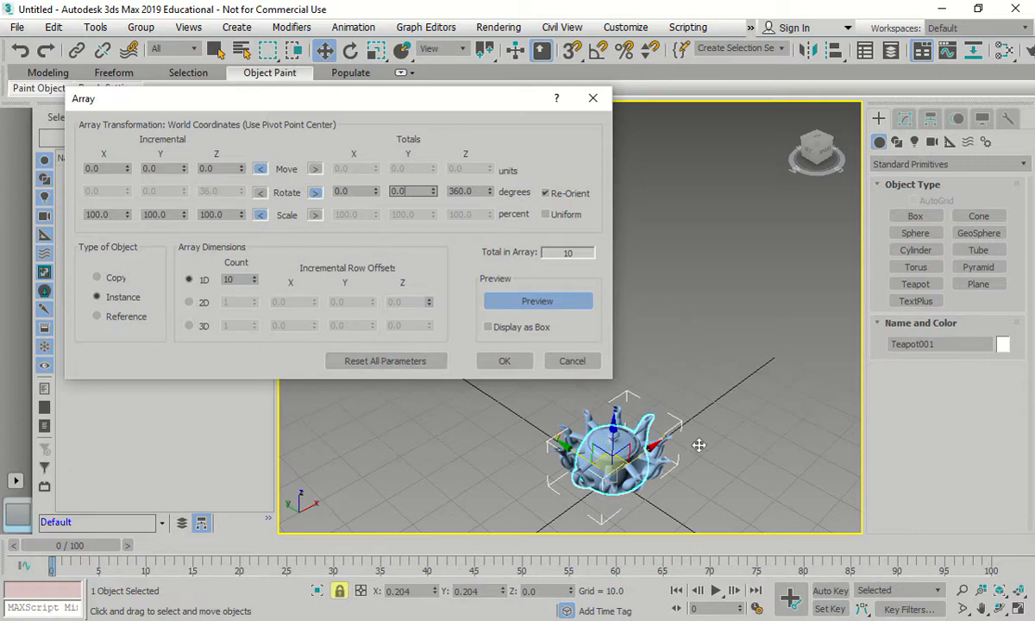
- Set the array's incremental X move to 25 units
click(92, 169)
text(25)
key(Tab)
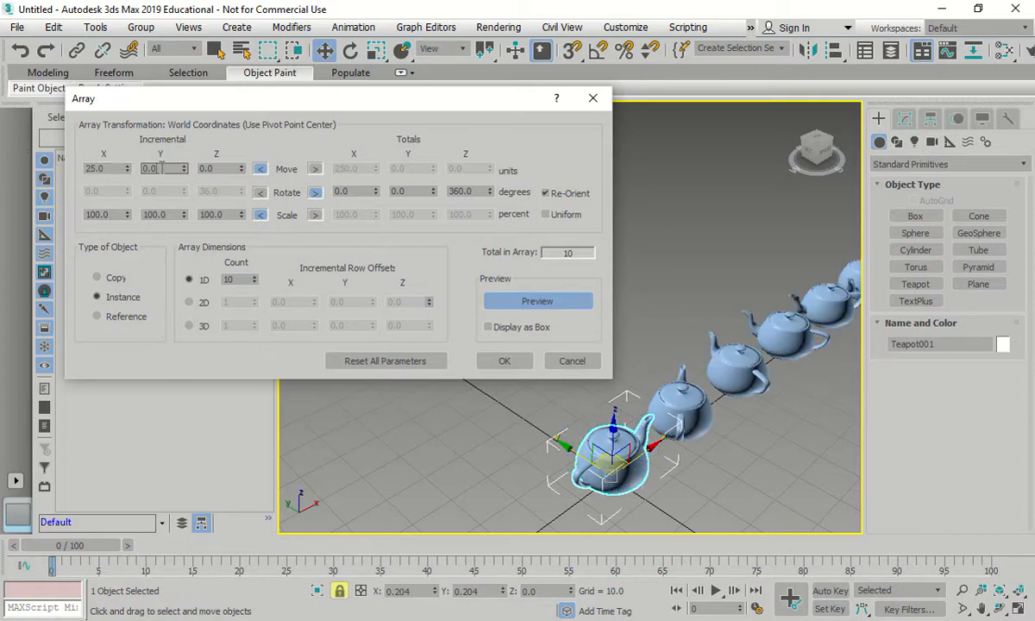
scroll(721, 368, up, 2)
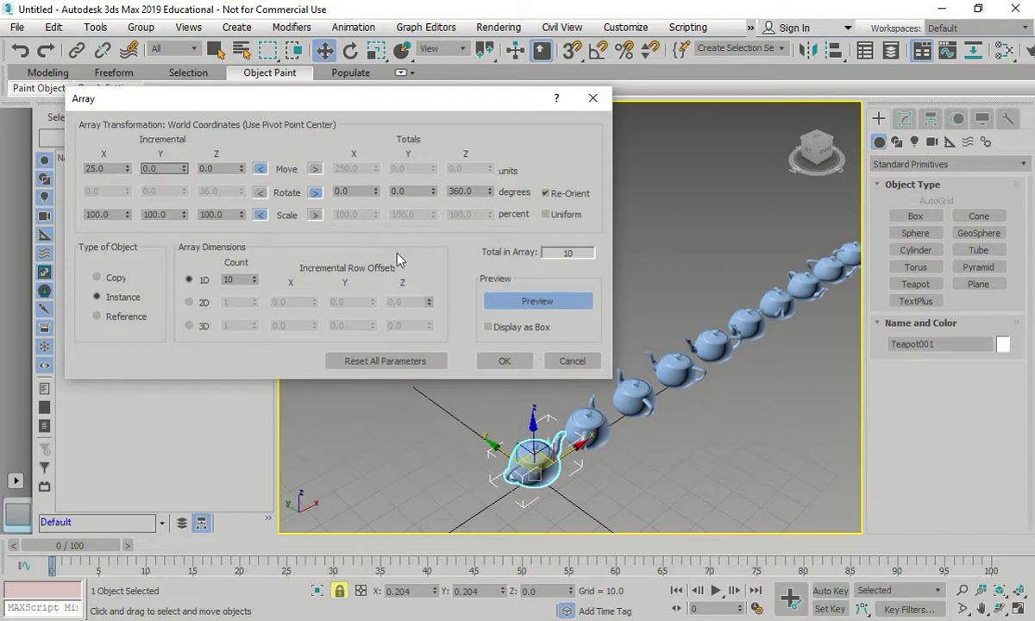
- Set the array's incremental X move to 0 and its incremental Y move to 25 units
drag(106, 165, 0, 157)
text(0)
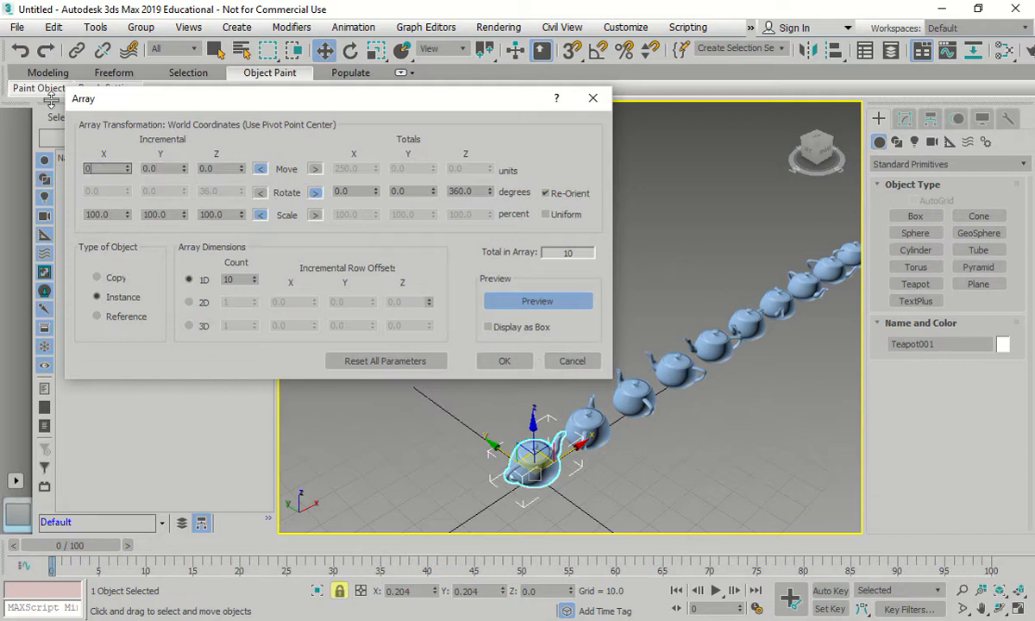
drag(161, 163, 76, 161)
text(25)
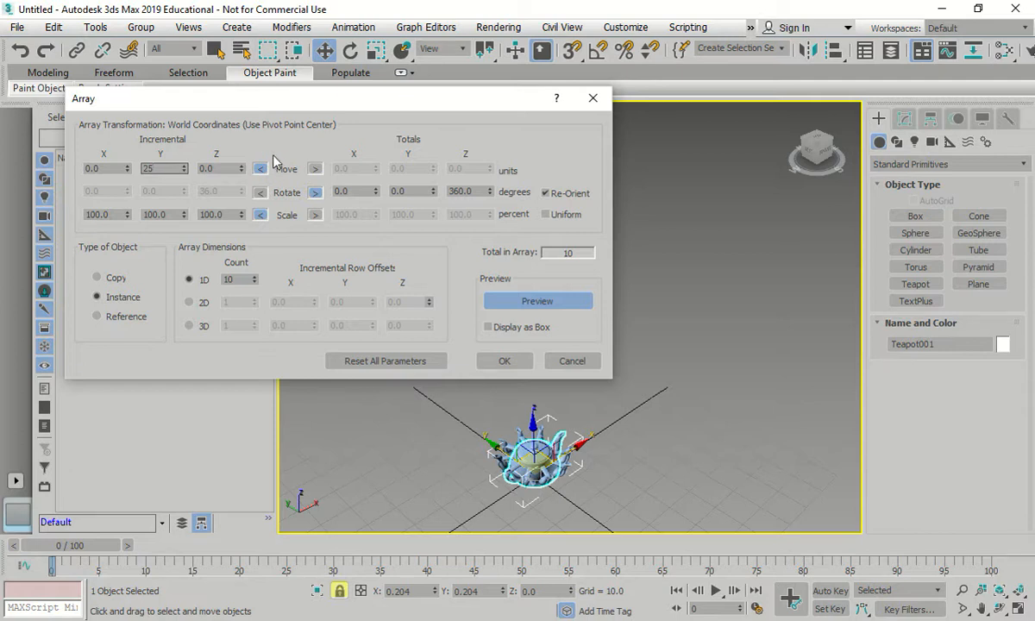
key(Return)
middle_drag(566, 416, 732, 443)
scroll(731, 442, up, 3)
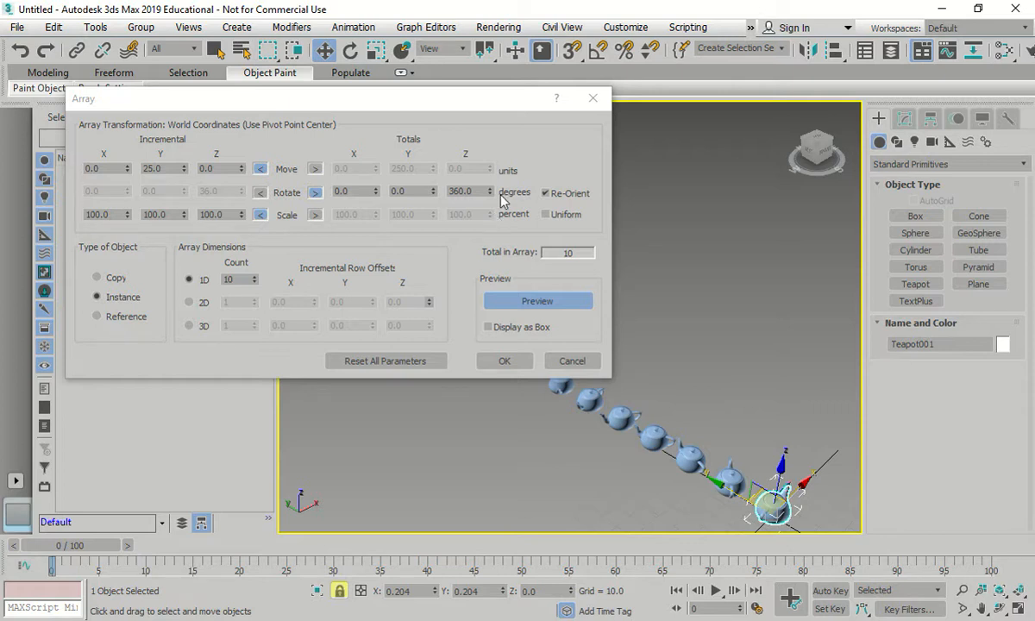
- Set the array's incremental Y move to 0, keeping the 360-degree total Z rotation
click(98, 169)
double_click(99, 168)
key(Tab)
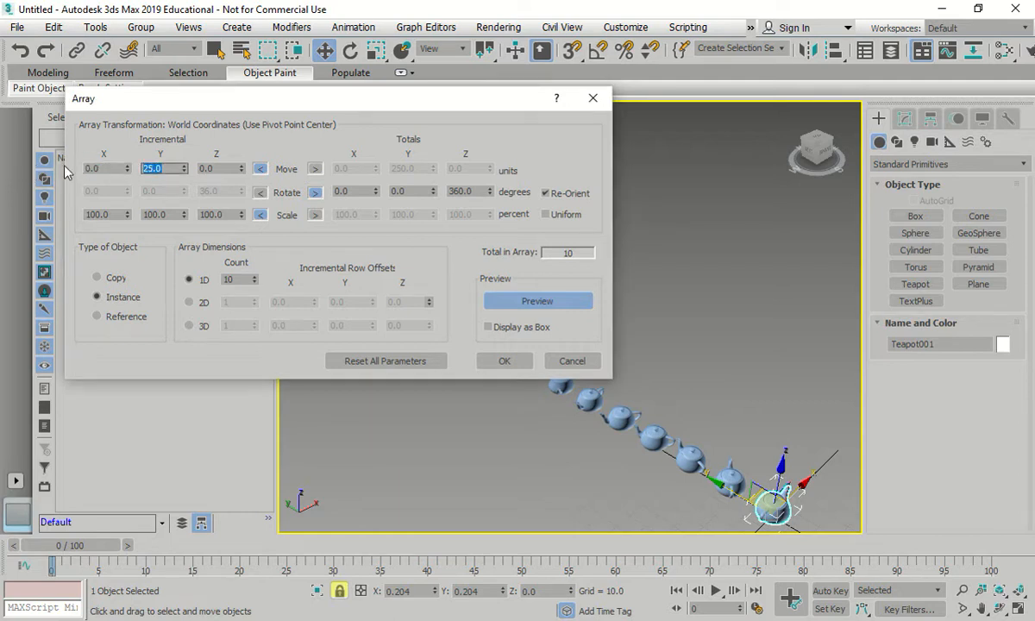
text(0)
click(219, 167)
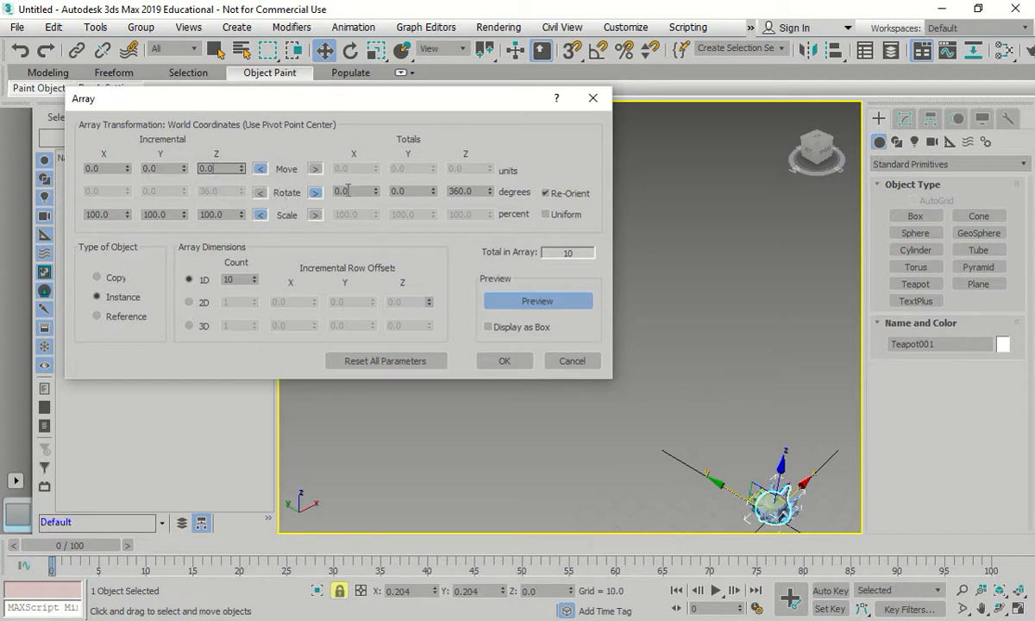
double_click(462, 191)
drag(429, 104, 412, 146)
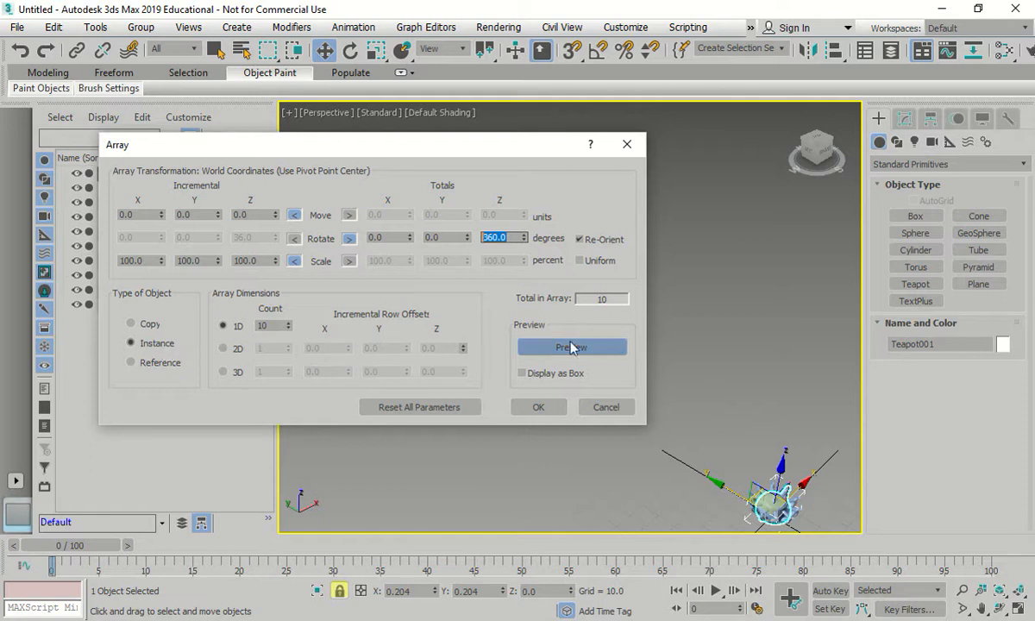
- Refresh the preview of the rotated teapots and switch the pivot mode to Use Transform Coordinate Center
click(582, 353)
middle_drag(749, 423, 698, 340)
click(556, 346)
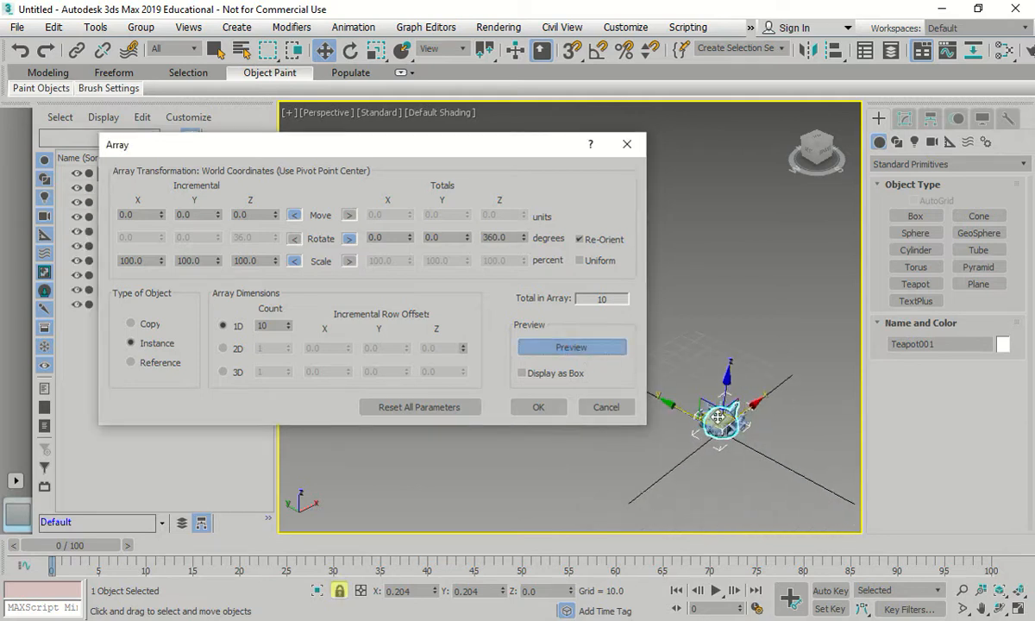
scroll(723, 421, up, 5)
scroll(724, 419, down, 5)
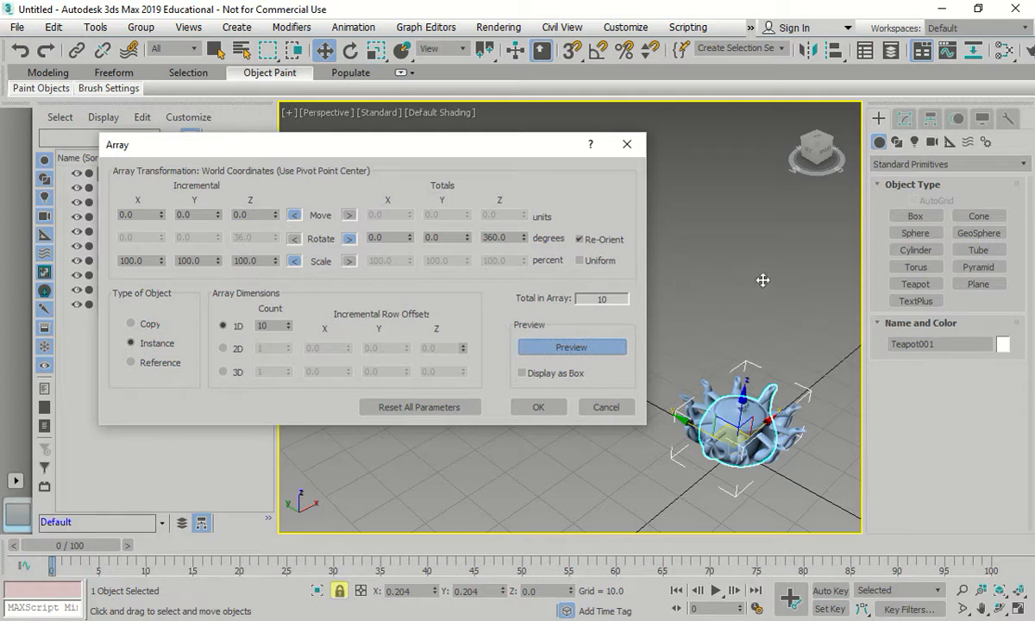
click(495, 62)
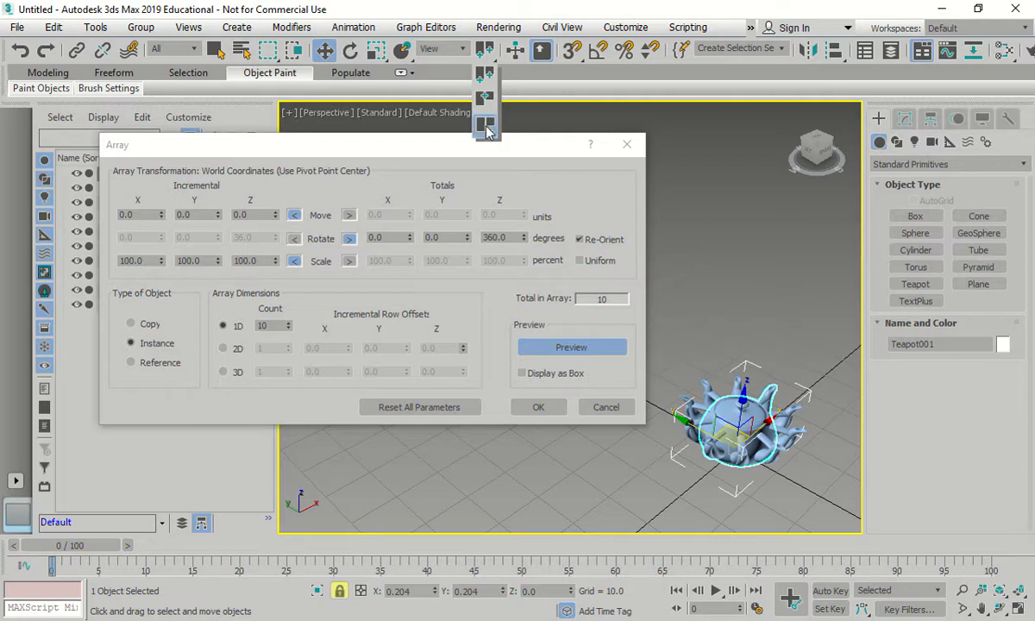
drag(487, 126, 485, 125)
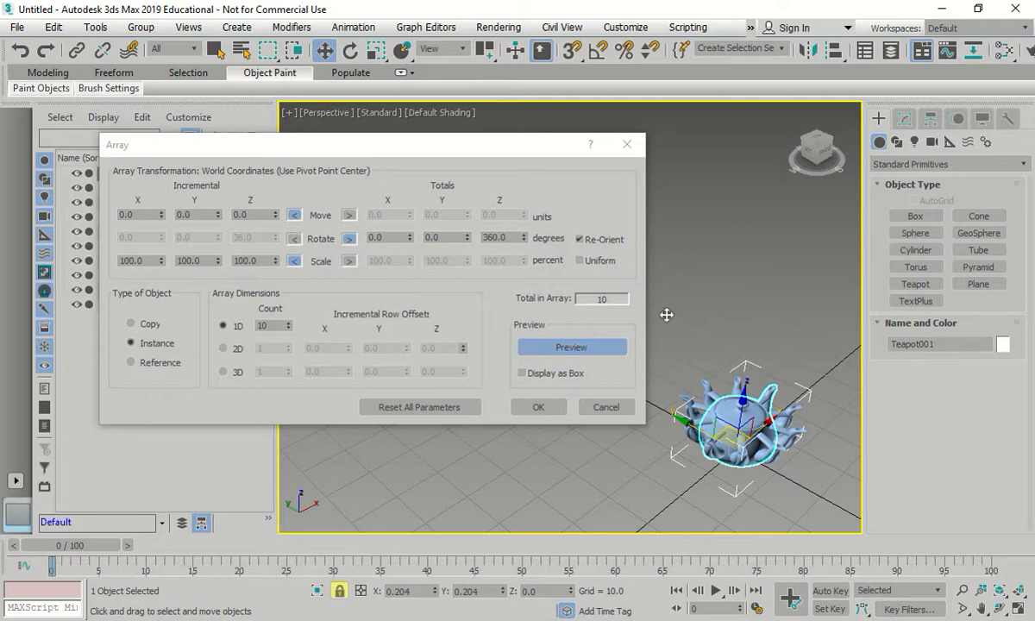
- Move the teapot along X to about -28.7 and preview the array around the world origin
scroll(663, 331, down, 2)
scroll(656, 354, up, 4)
scroll(774, 442, up, 2)
scroll(747, 441, down, 4)
drag(763, 439, 694, 423)
scroll(684, 429, down, 5)
scroll(694, 423, up, 5)
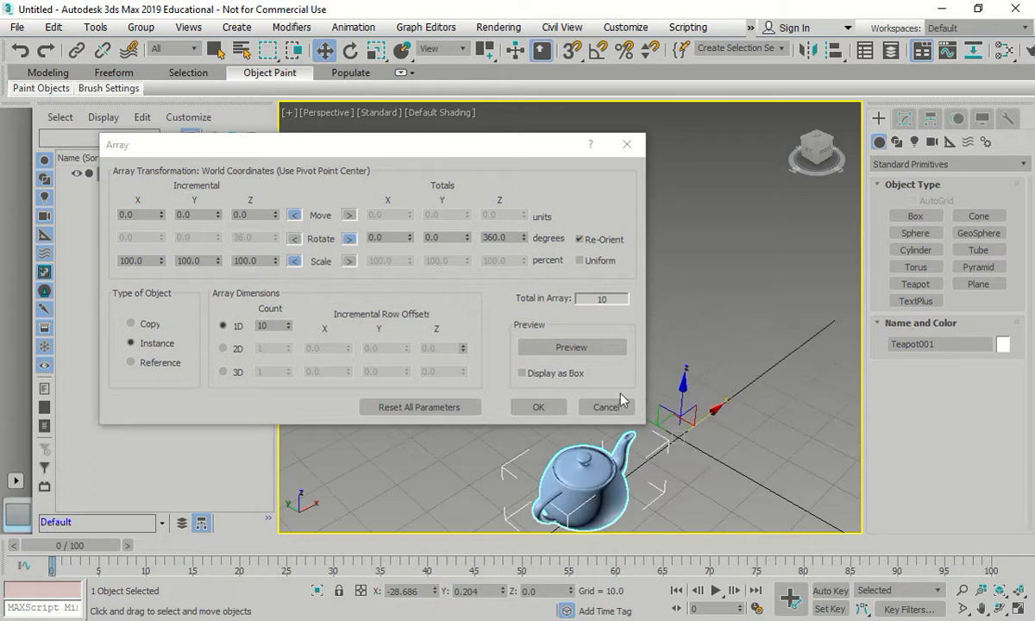
click(572, 347)
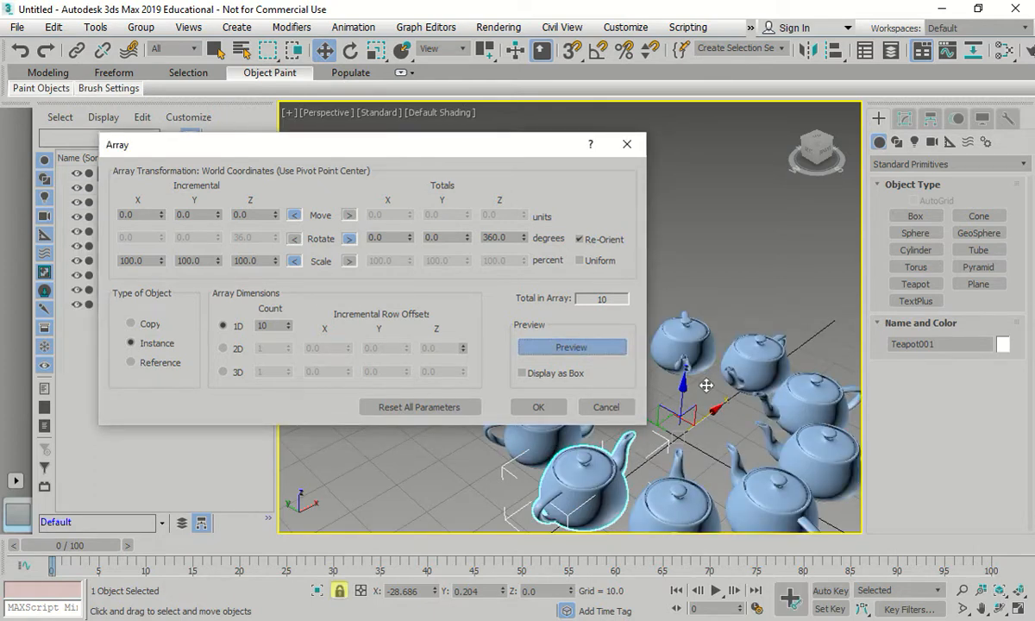
middle_drag(707, 386, 753, 353)
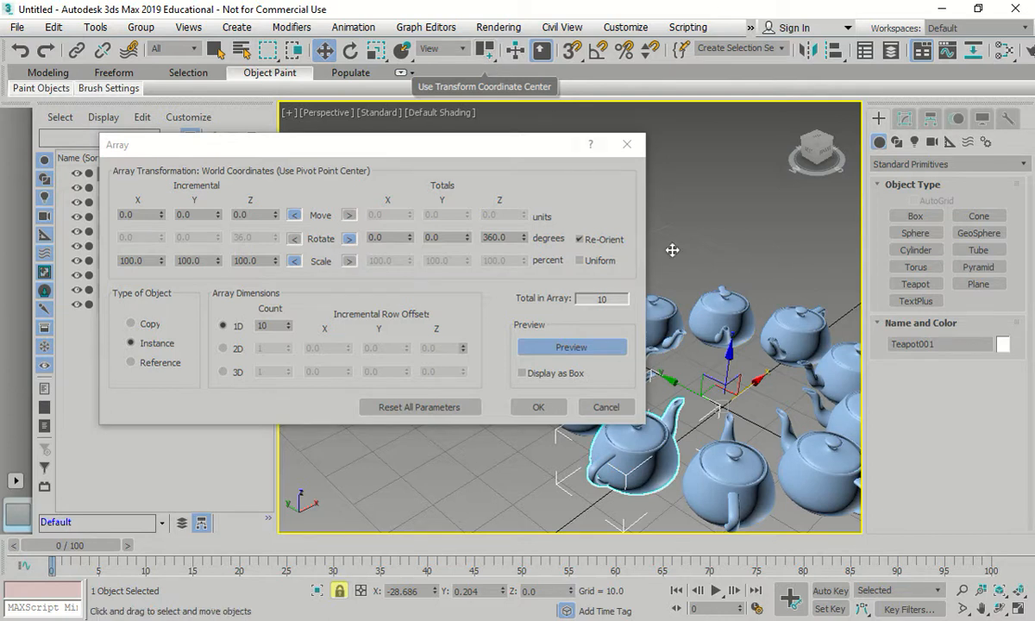
- Undo the teapot's X move, restore the teapot if it is removed, and preview the array again
key(ctrl+z)
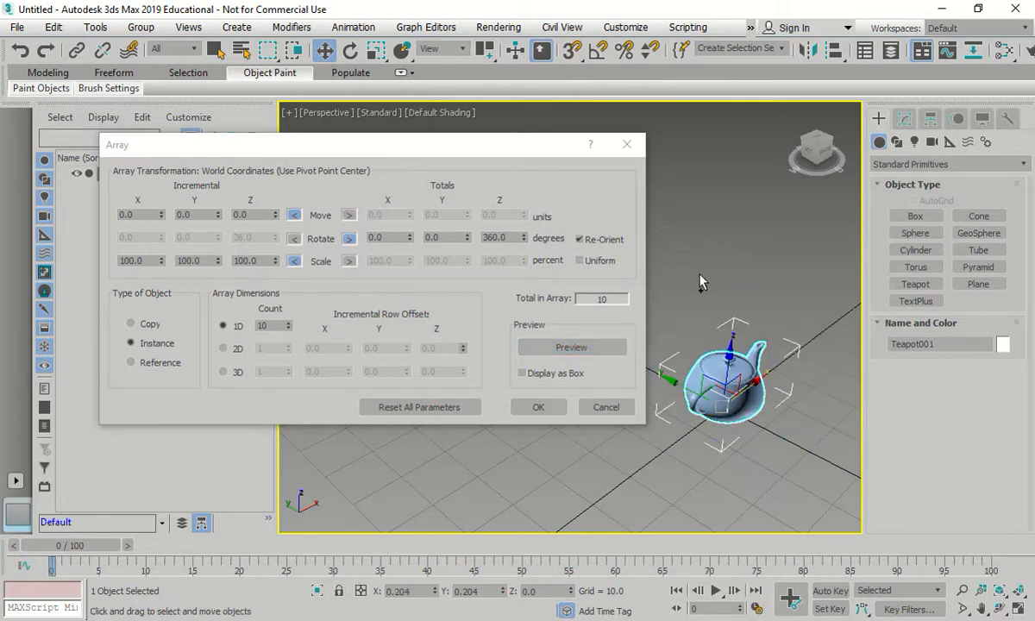
key(ctrl+z)
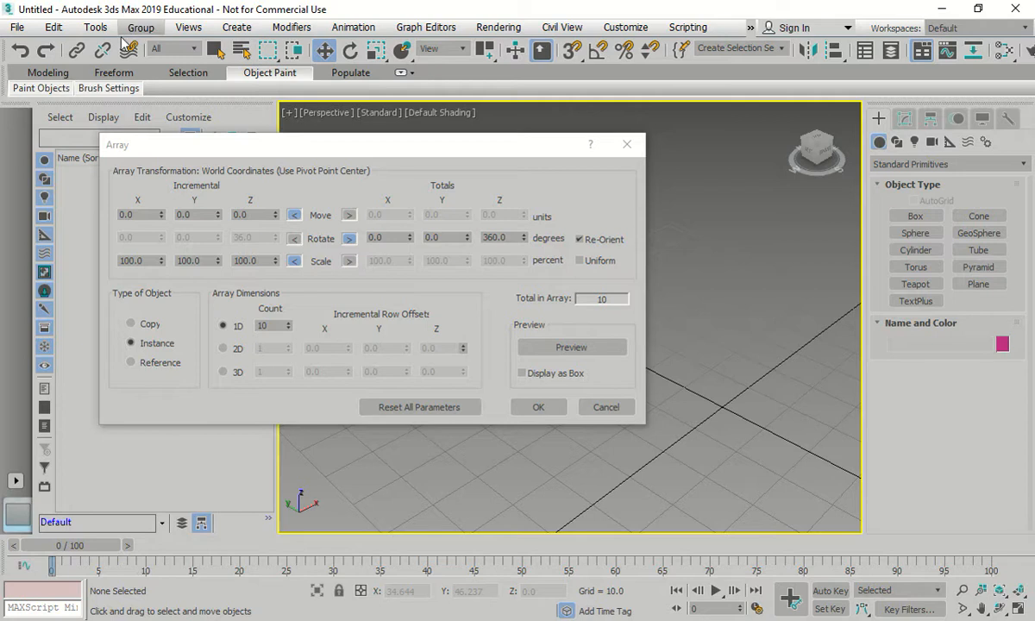
click(45, 50)
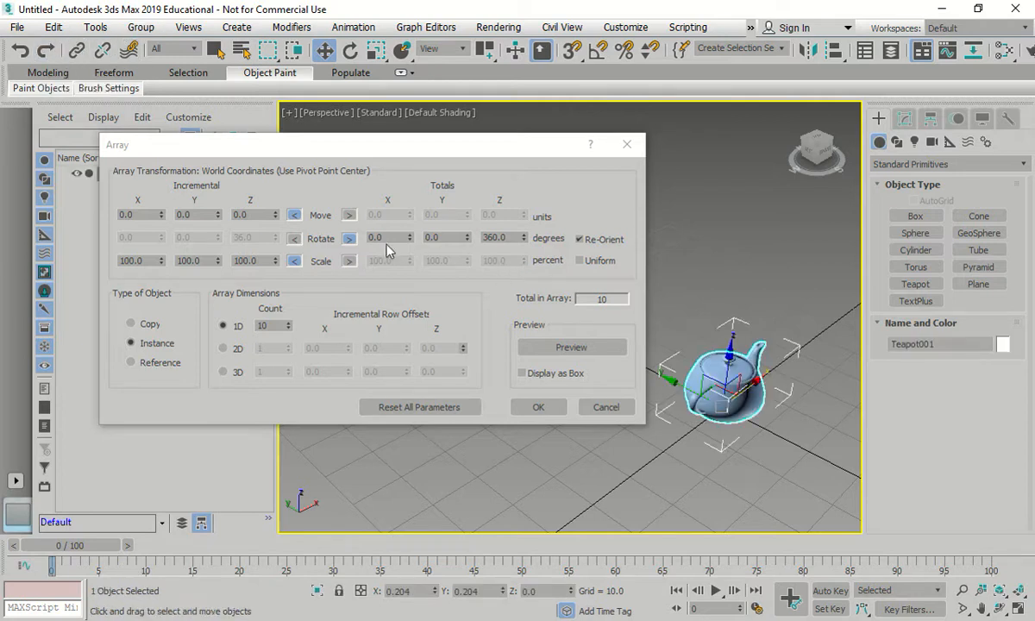
click(505, 237)
click(542, 347)
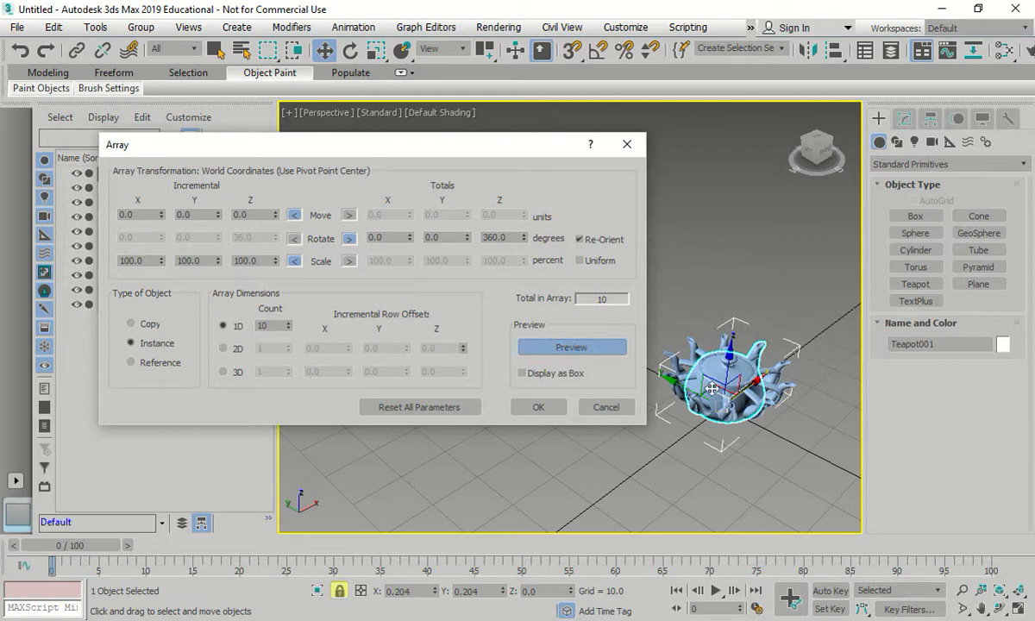
- Try moving the teapot slightly along X to about -2.4 and preview the rotational array
drag(714, 359, 755, 388)
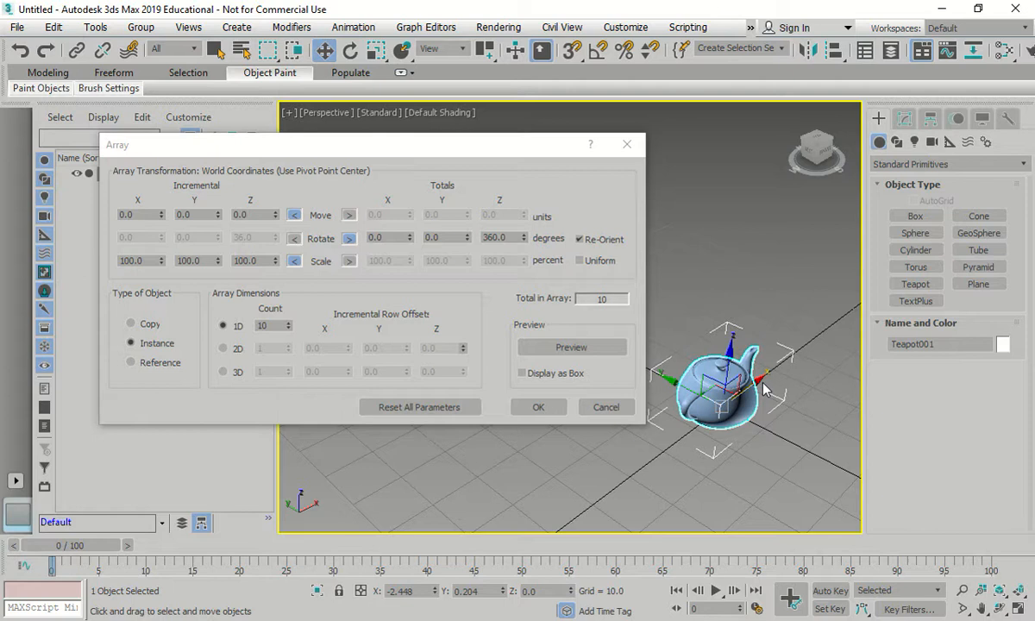
click(605, 358)
click(571, 348)
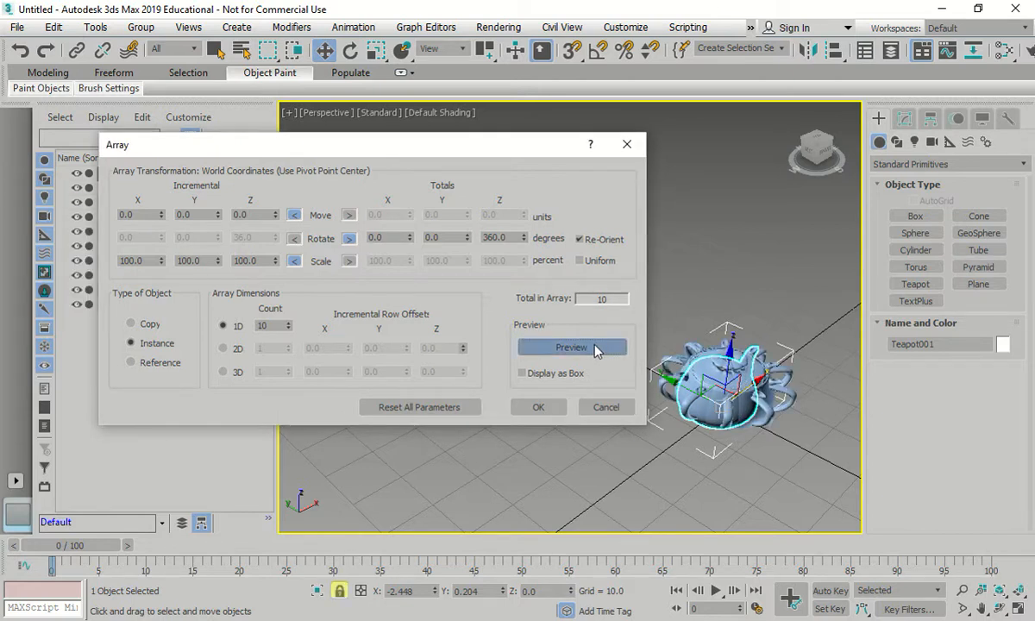
click(595, 348)
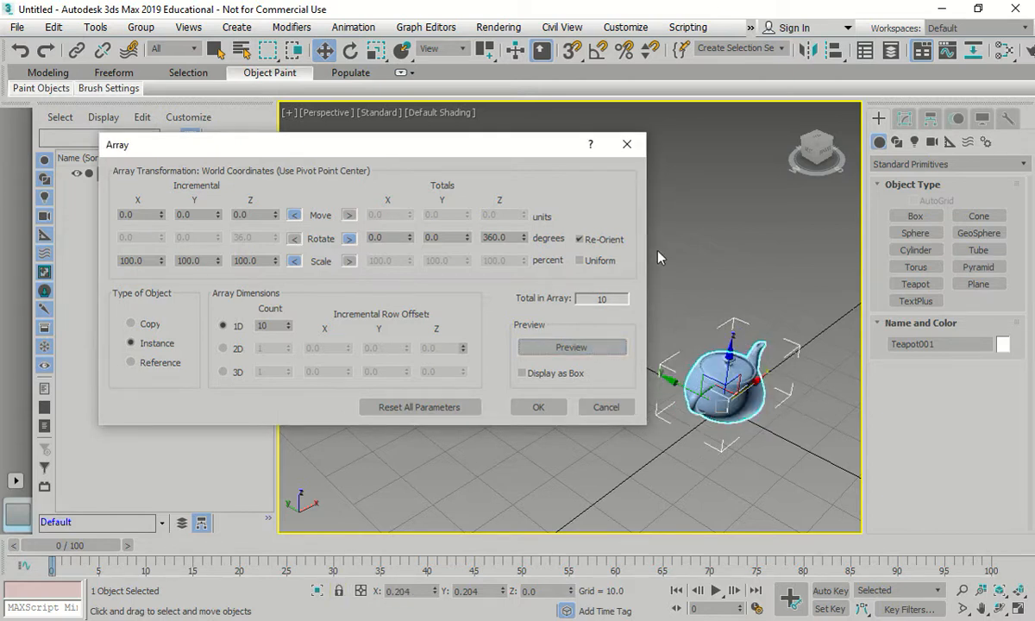
- With Use Transform Coordinate Center chosen, move the teapot along X to about -42.7 and preview the circular array
drag(485, 52, 490, 138)
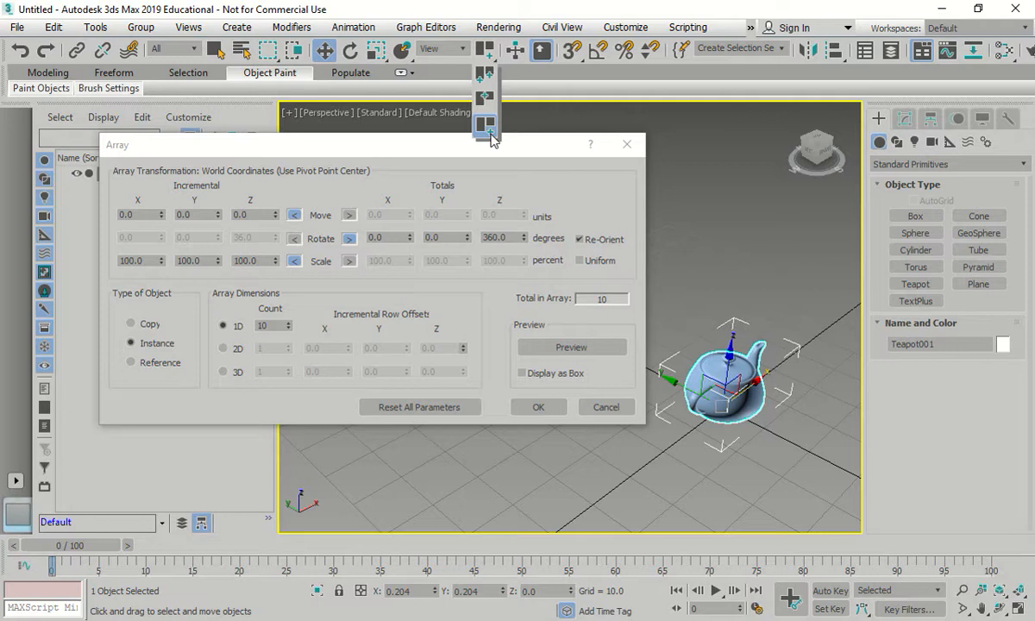
drag(490, 138, 490, 138)
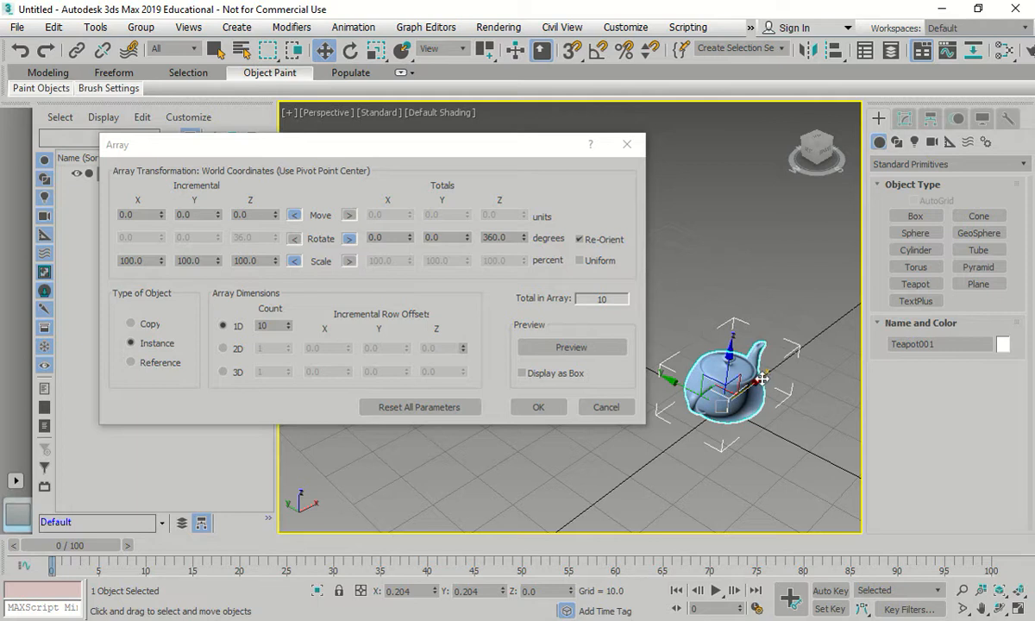
drag(759, 381, 667, 466)
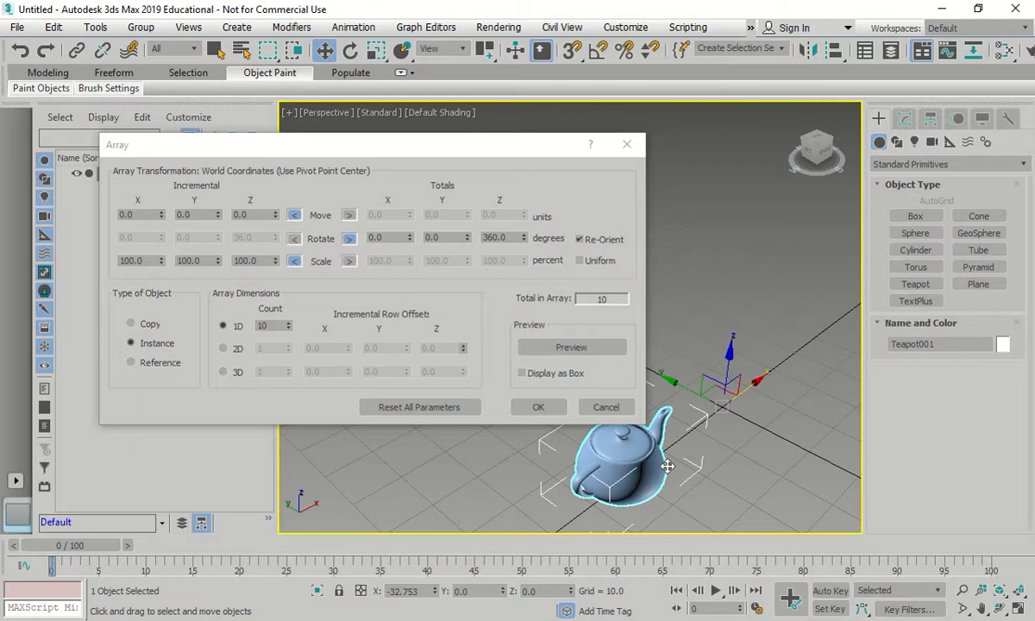
drag(667, 467, 618, 489)
scroll(656, 374, down, 3)
click(580, 350)
scroll(702, 383, up, 2)
middle_drag(720, 409, 776, 393)
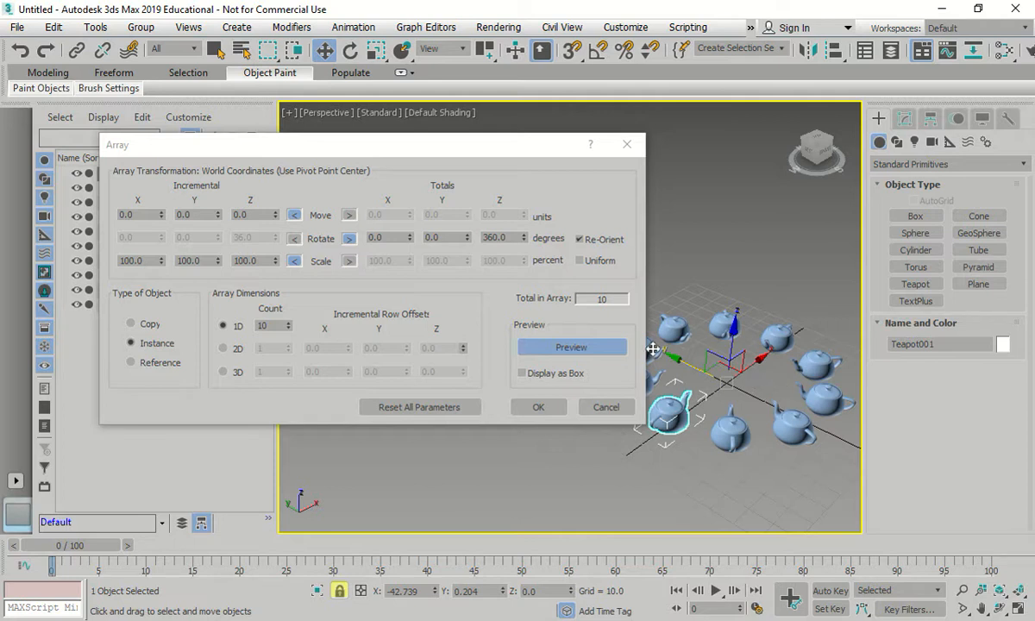
- Create the circular array of ten teapot instances, and undo it together with the teapot's move
click(534, 406)
scroll(747, 384, up, 4)
scroll(747, 384, down, 5)
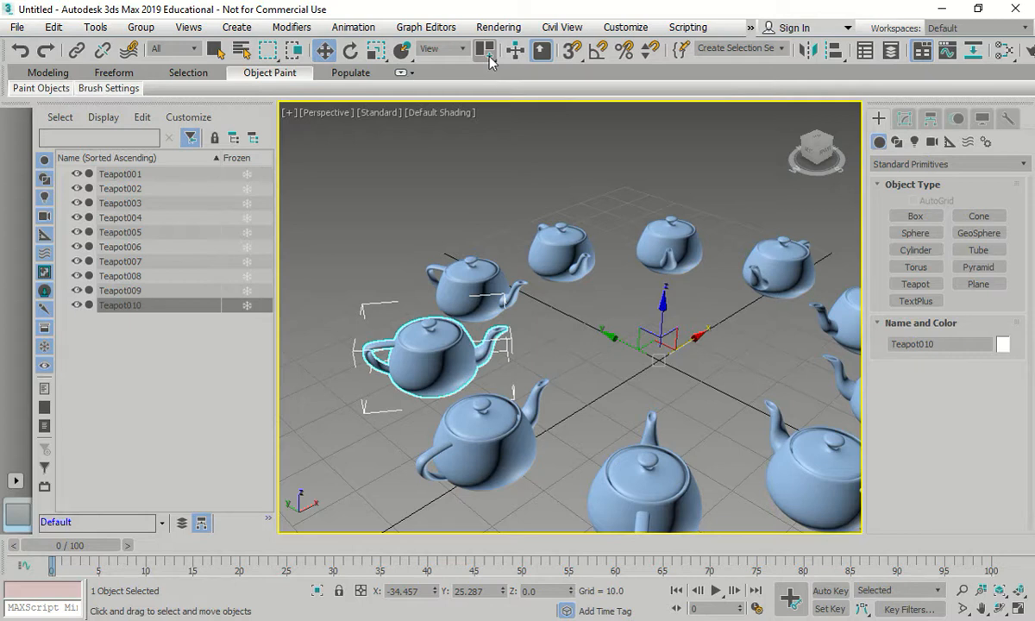
key(ctrl+z)
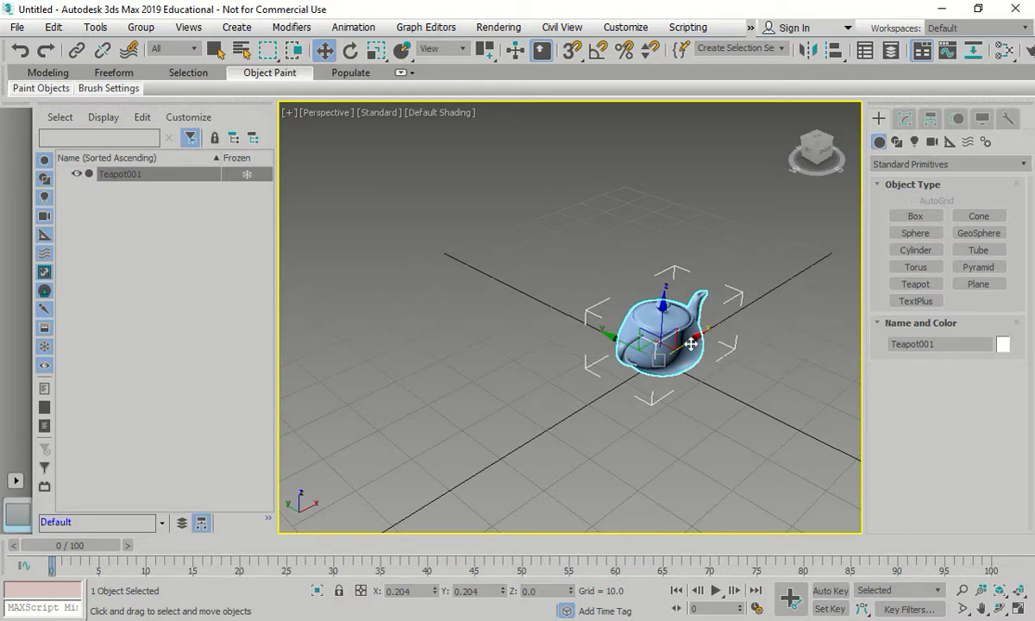
middle_drag(731, 346, 671, 347)
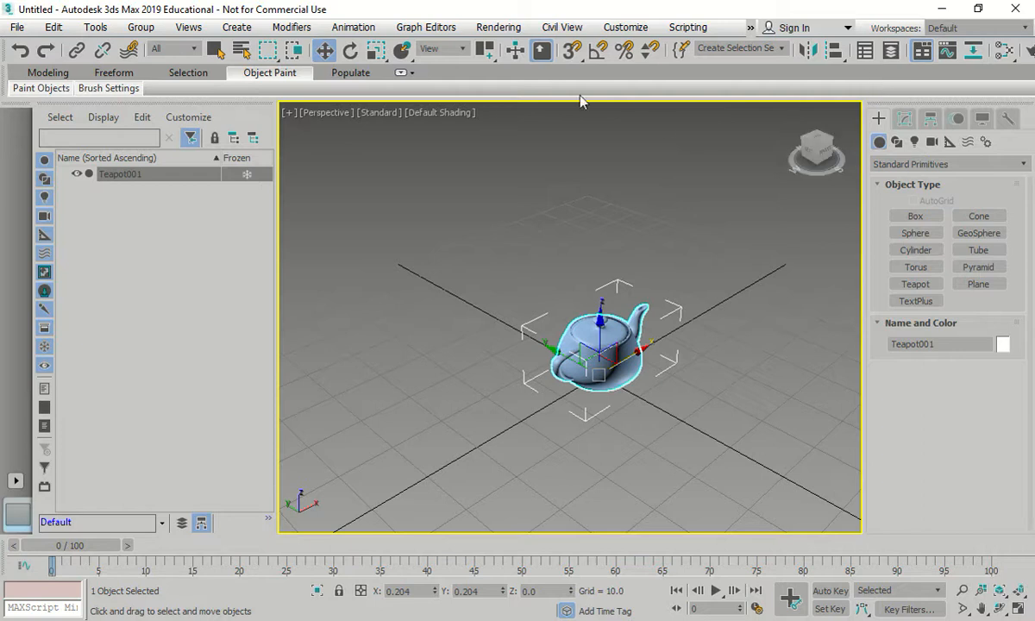
- Reopen the Array tool, set the 1D count to 20 and preview the 360-degree Z rotation
click(95, 27)
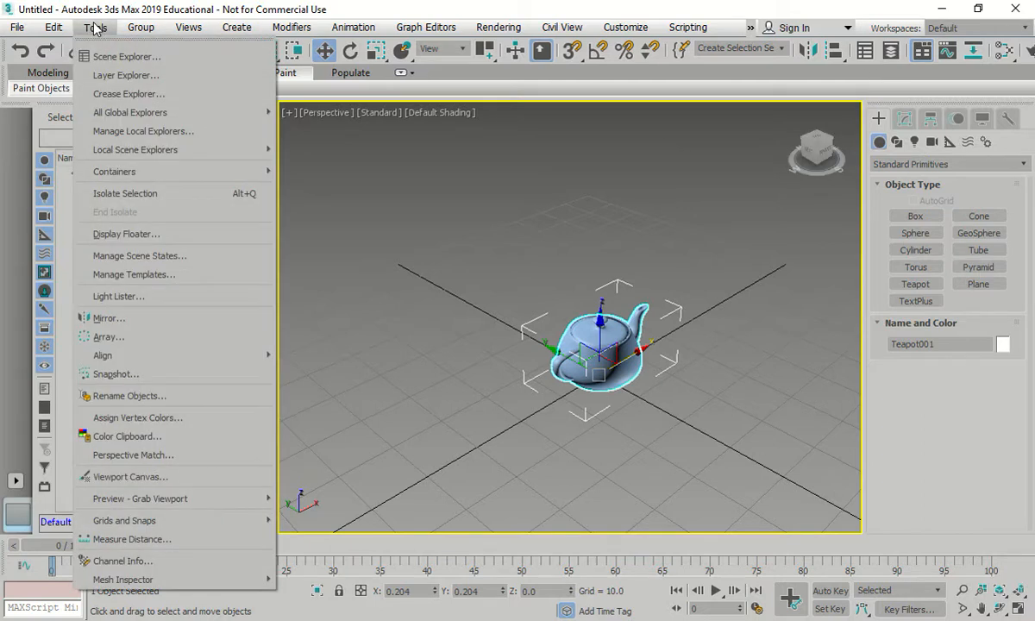
click(149, 337)
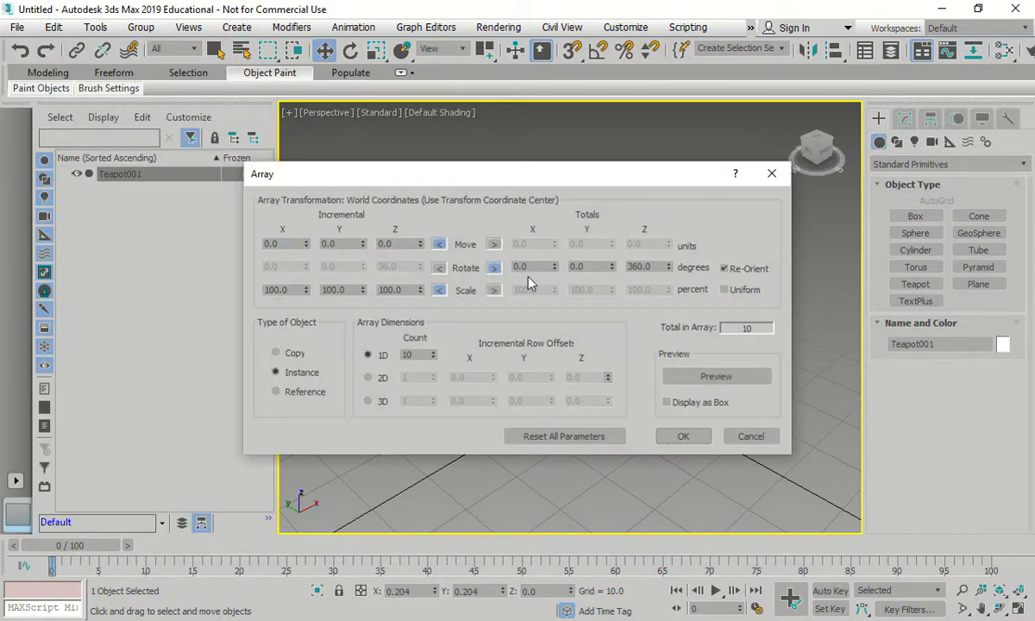
double_click(648, 267)
double_click(410, 354)
text(2)
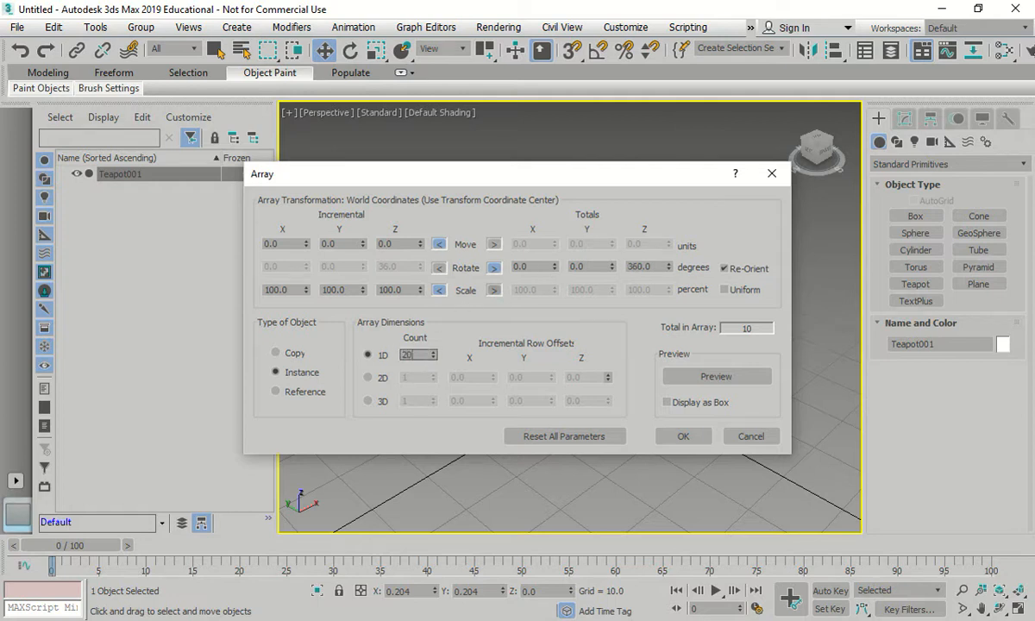
click(729, 376)
drag(628, 185, 337, 195)
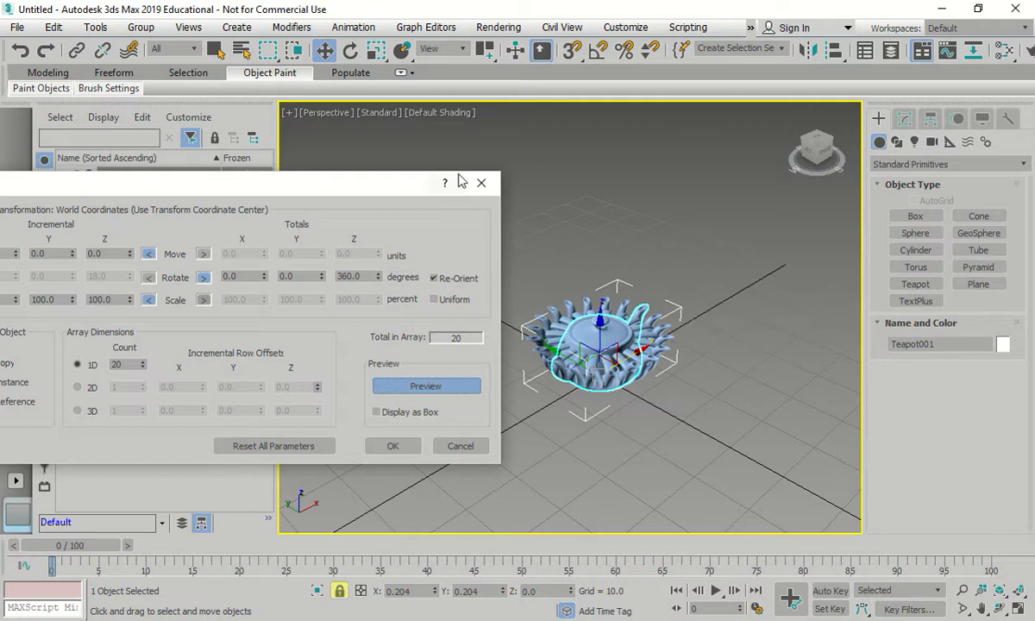
- With Use Transform Coordinate Center chosen, move the teapot along X to about -41, away from the origin
click(489, 59)
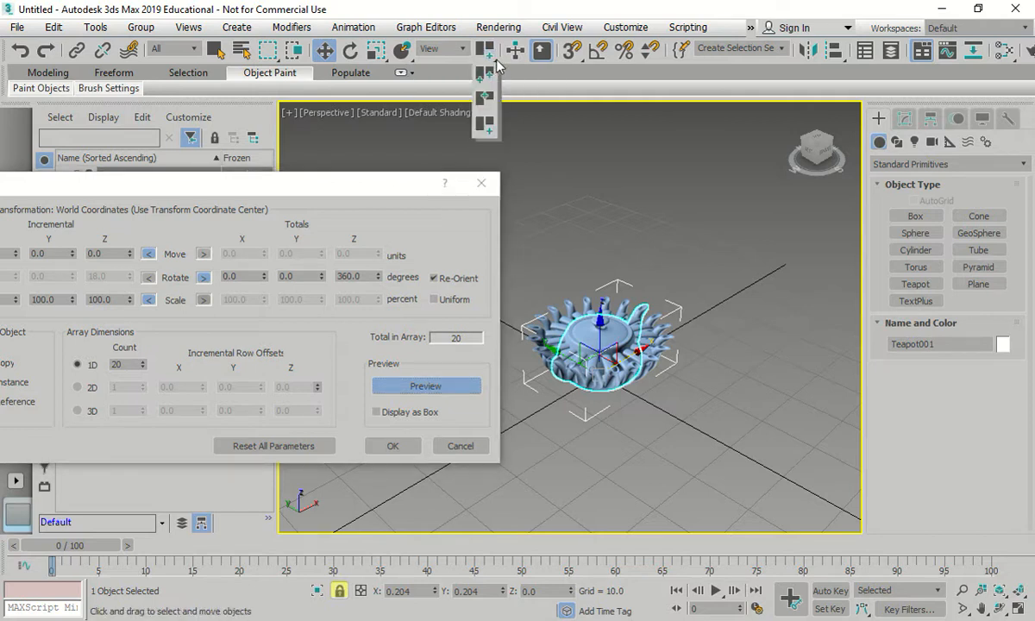
click(486, 127)
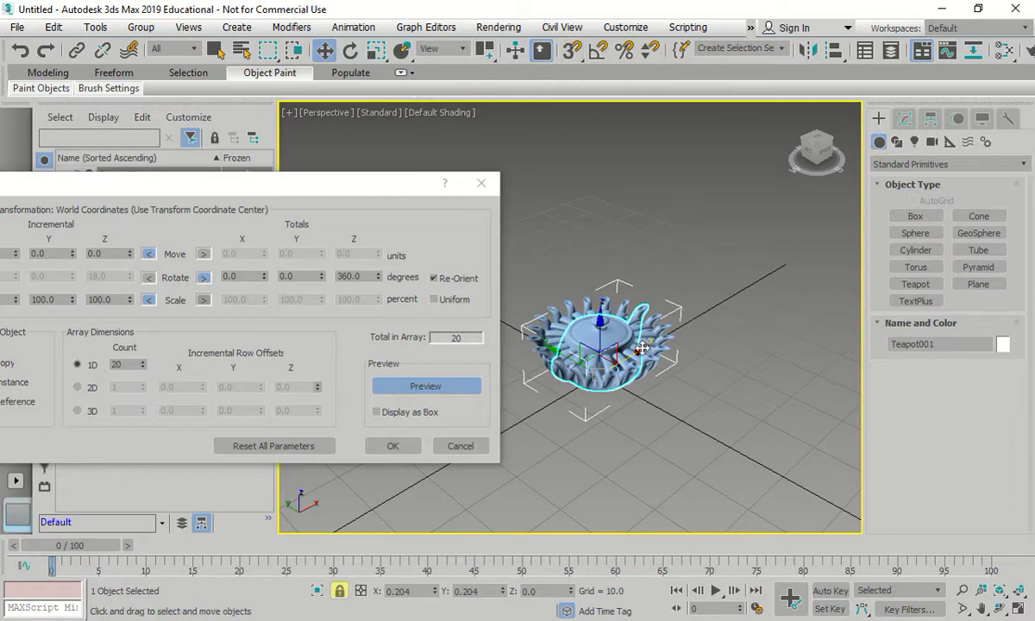
drag(643, 348, 512, 497)
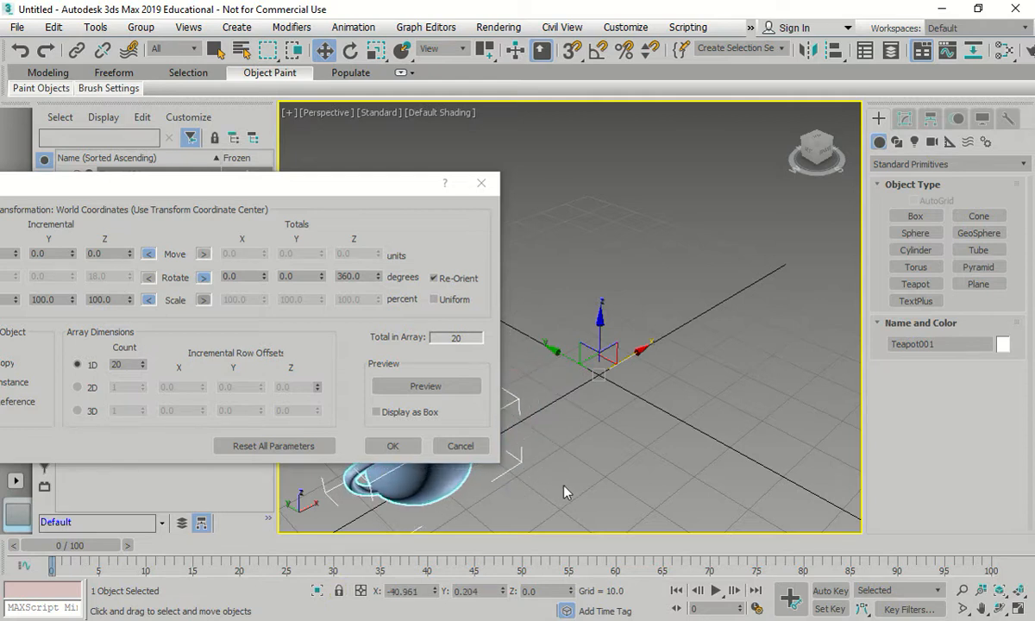
middle_drag(564, 487, 656, 476)
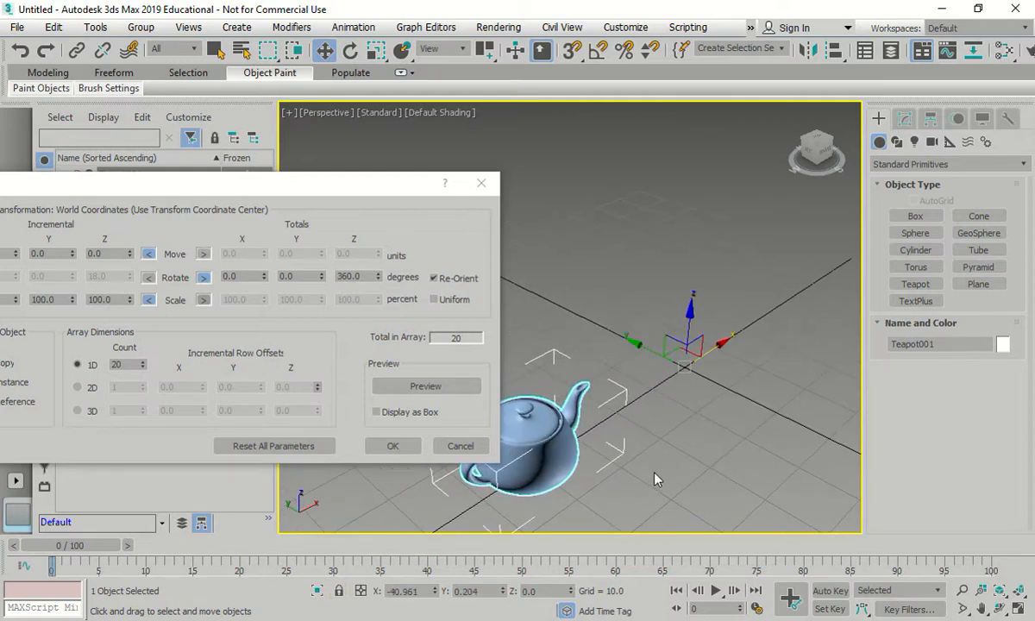
- Preview the 20-teapot circular array around the origin and examine how the teapots are spaced
click(457, 386)
scroll(525, 328, down, 3)
scroll(535, 315, up, 3)
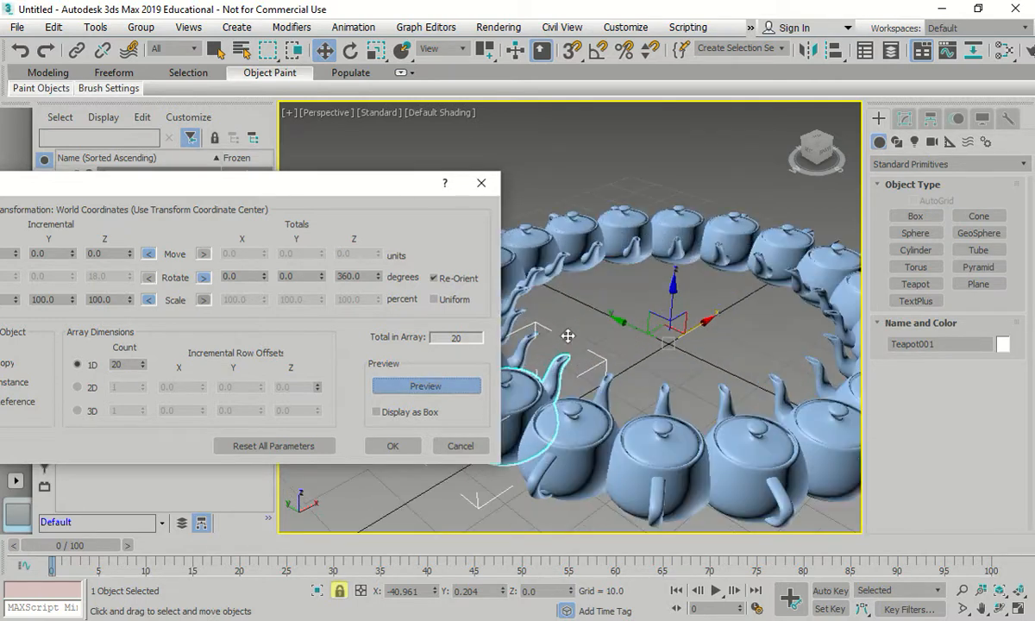
scroll(642, 364, down, 3)
scroll(581, 348, up, 2)
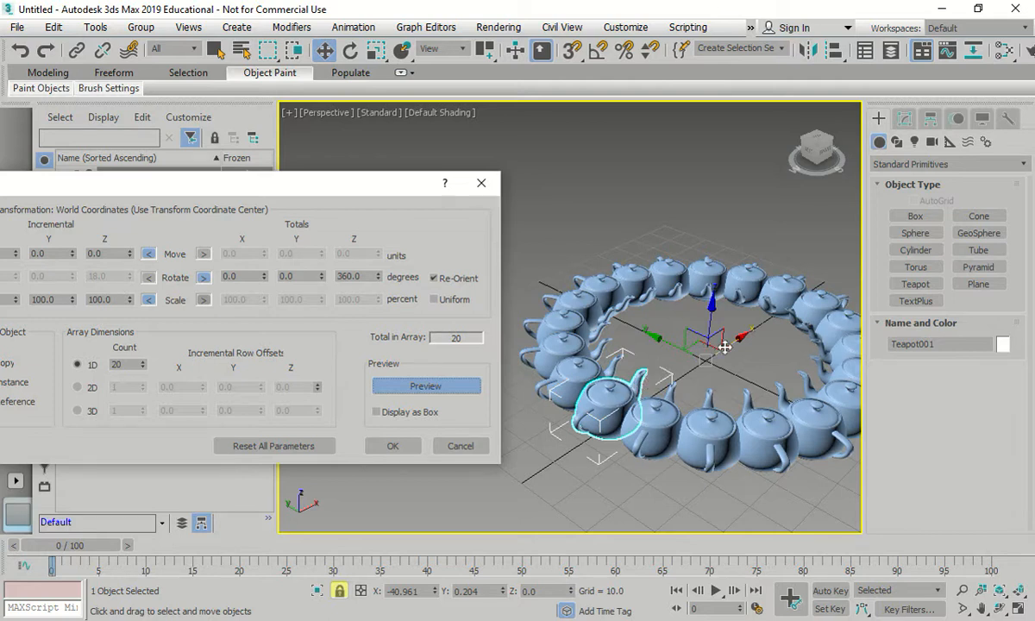
- Move the teapot along X to about -57.5 and create a 360-degree circular array of ten instances around the origin
drag(745, 337, 717, 366)
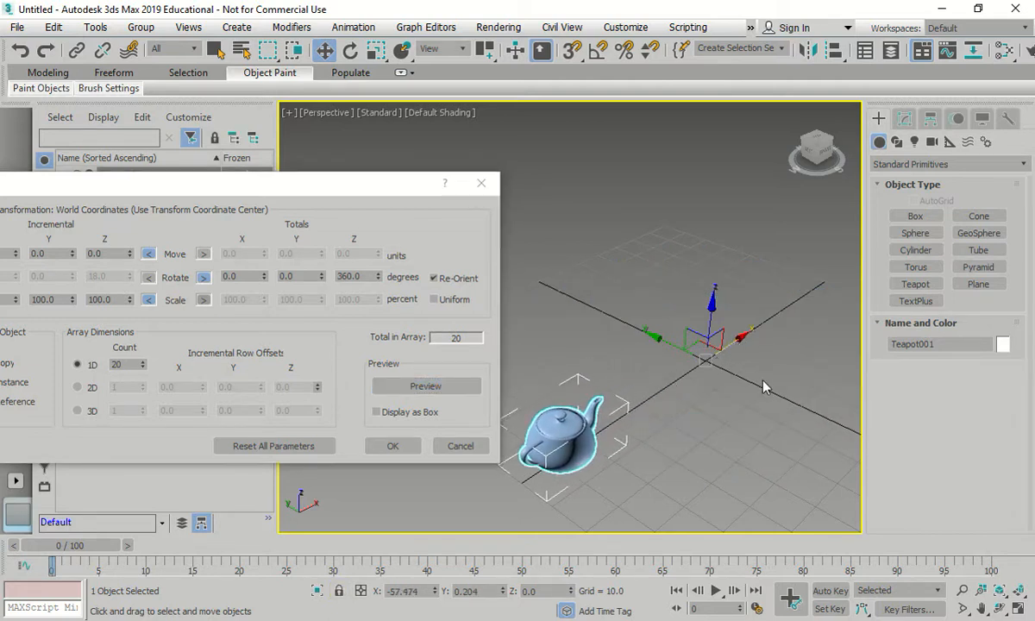
click(423, 386)
scroll(723, 344, down, 2)
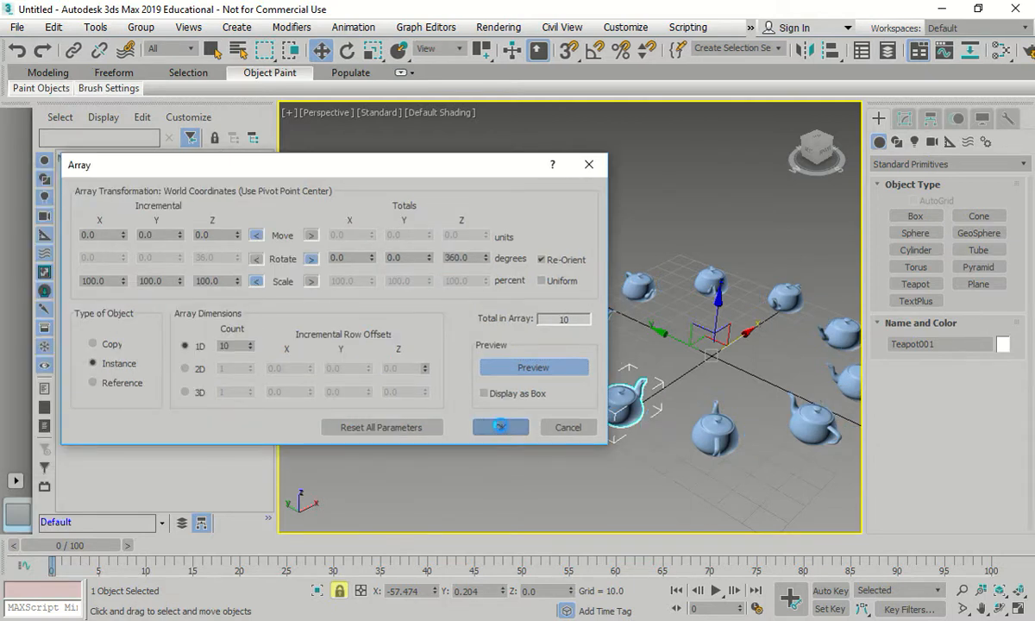
click(505, 430)
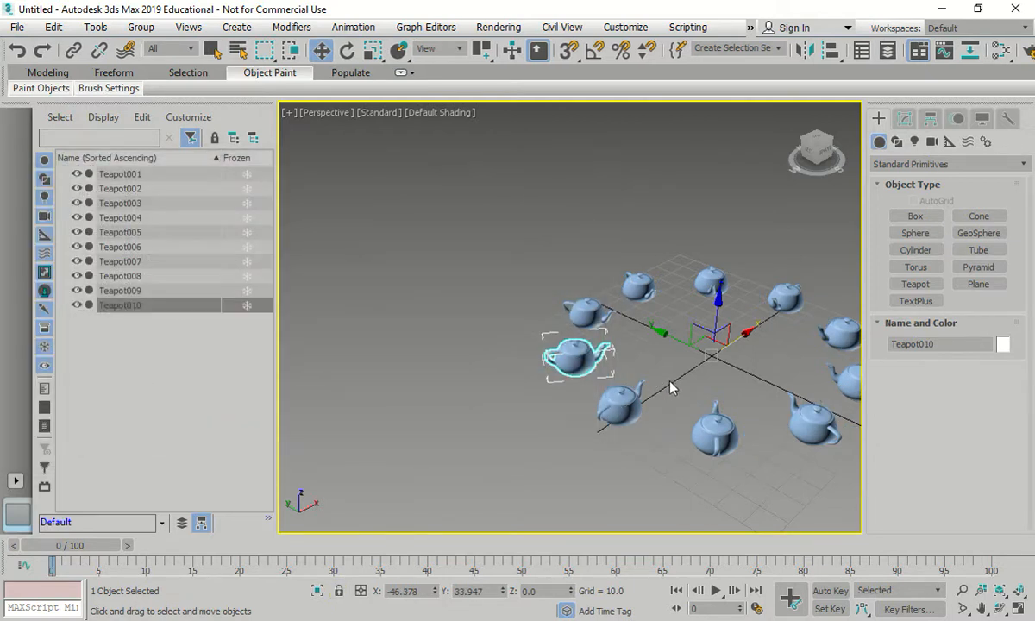
- Delete the array copies Teapot002 to Teapot010, keeping only the original teapot
middle_drag(669, 384, 515, 376)
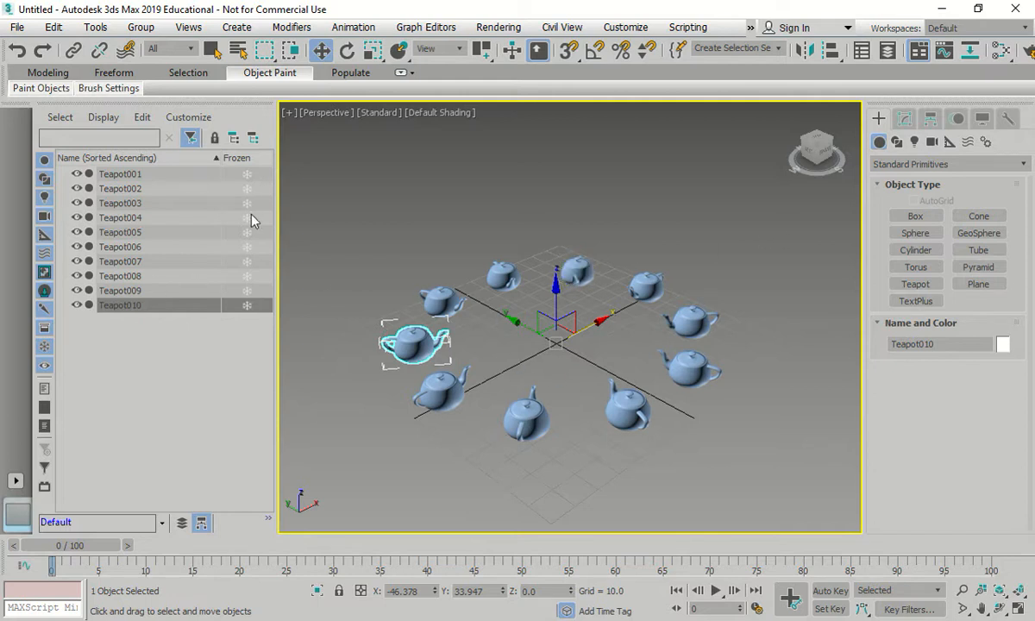
click(147, 190)
shift+click(138, 307)
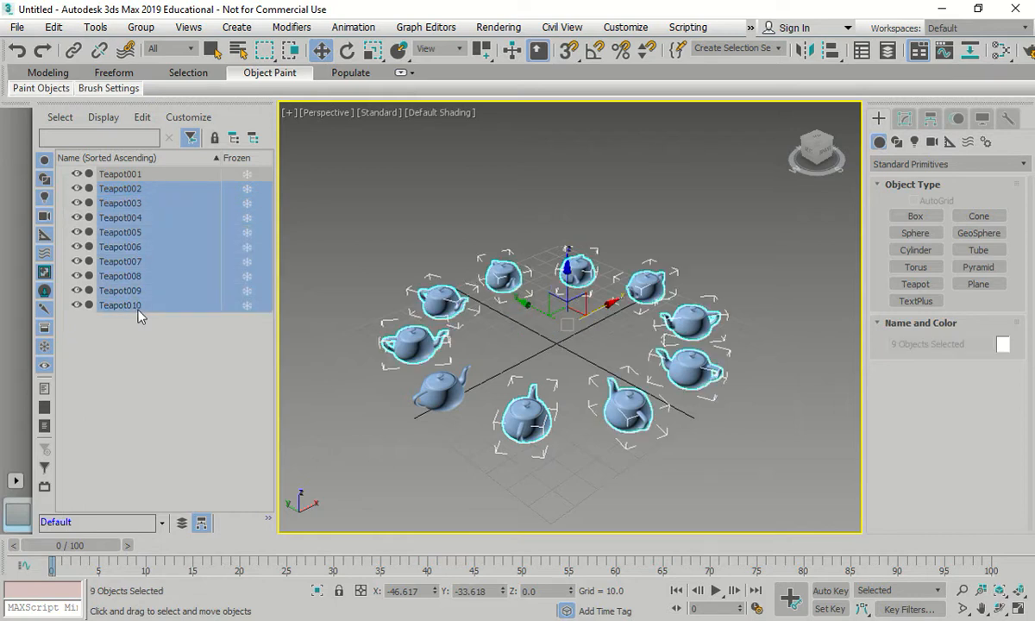
key(Delete)
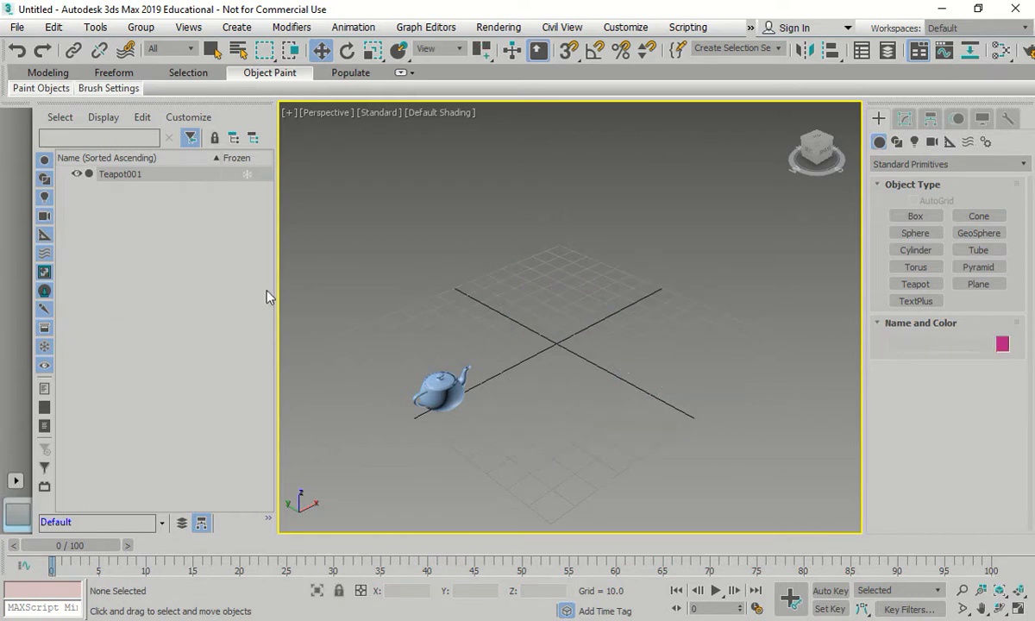
- Draw an open zigzag line with four corner points on the ground plane beside the teapot
click(897, 142)
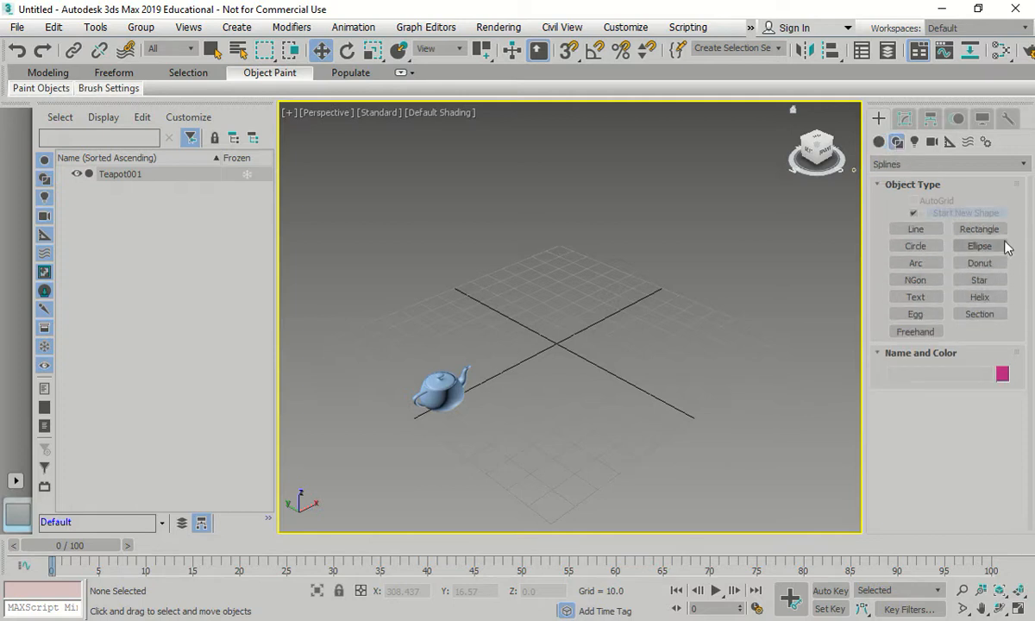
click(929, 235)
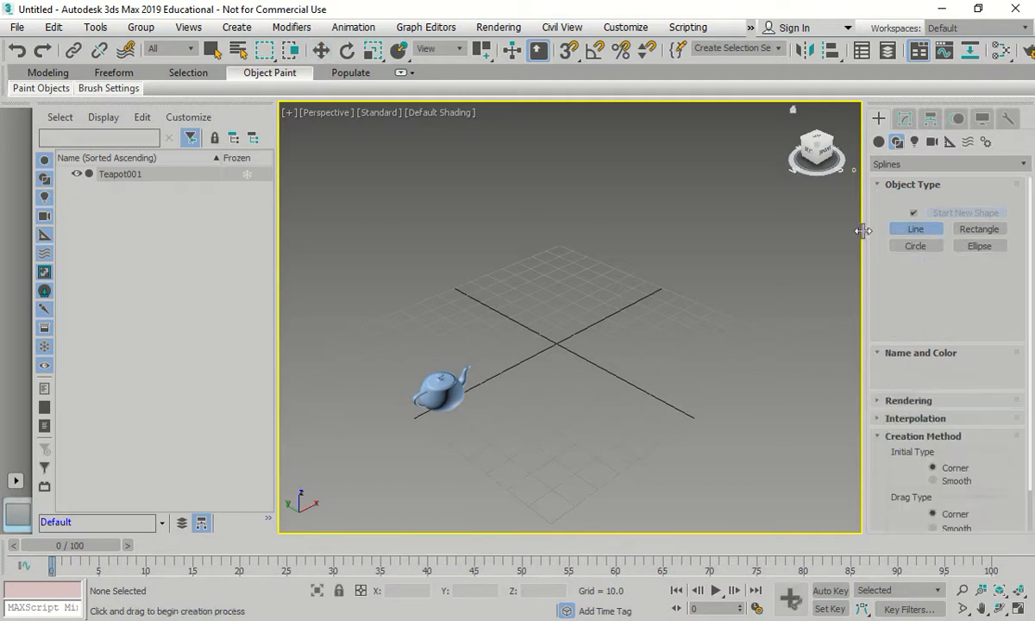
click(494, 380)
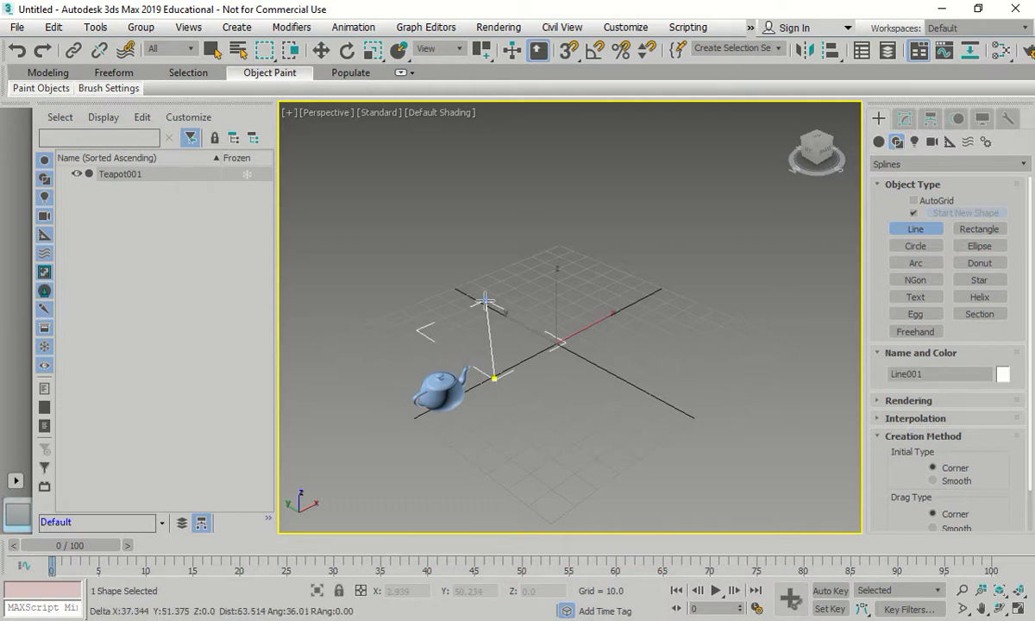
click(481, 299)
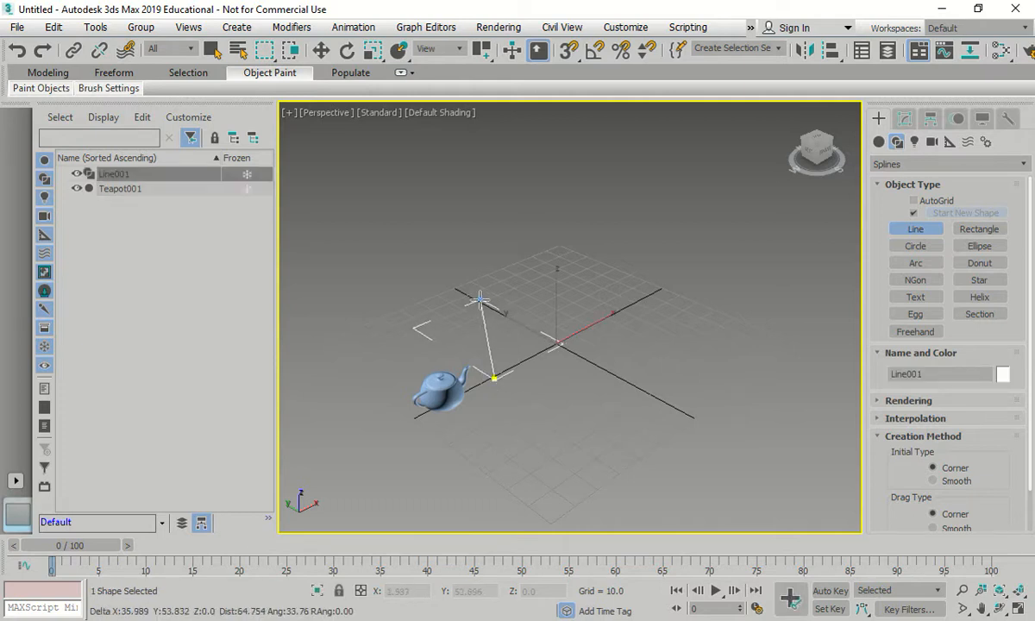
click(608, 286)
click(655, 229)
right_click(703, 224)
key(w)
scroll(500, 336, up, 3)
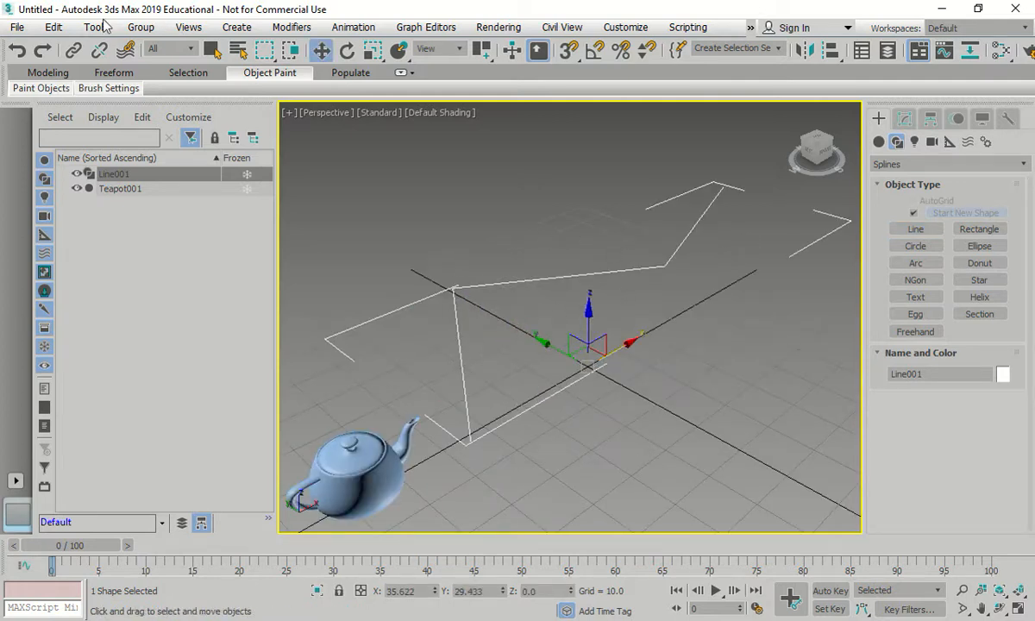
- Open the Spacing Tool for the teapot and pick the drawn line as its path
click(347, 464)
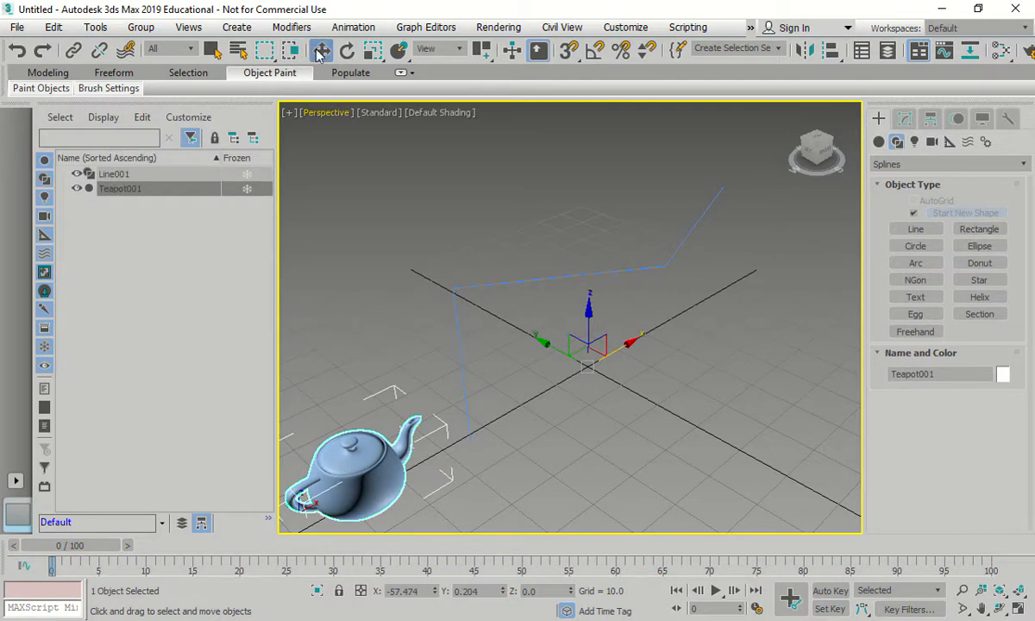
click(97, 28)
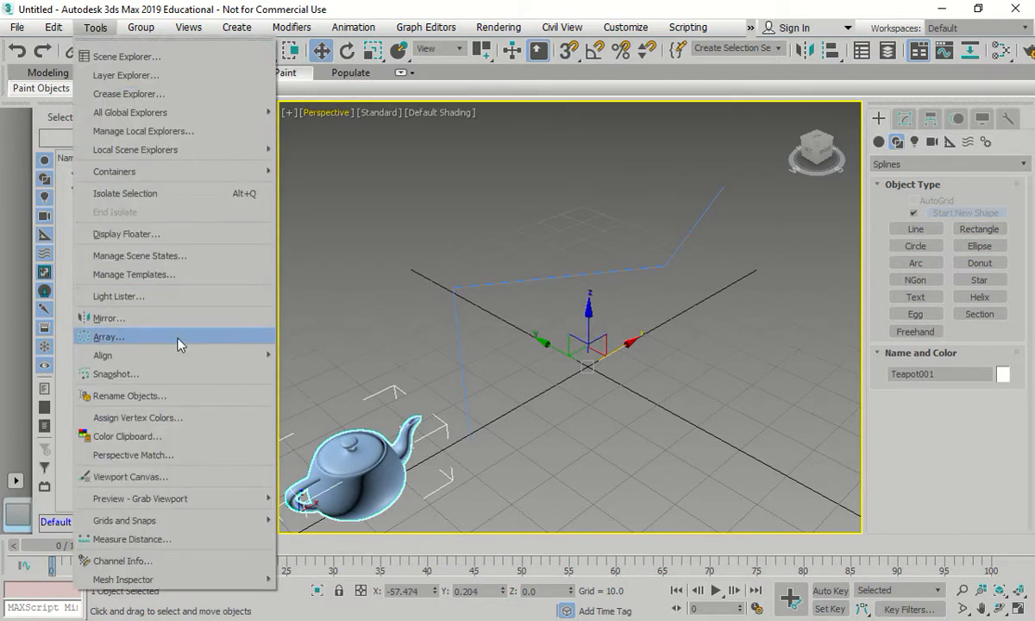
mouse_move(176, 353)
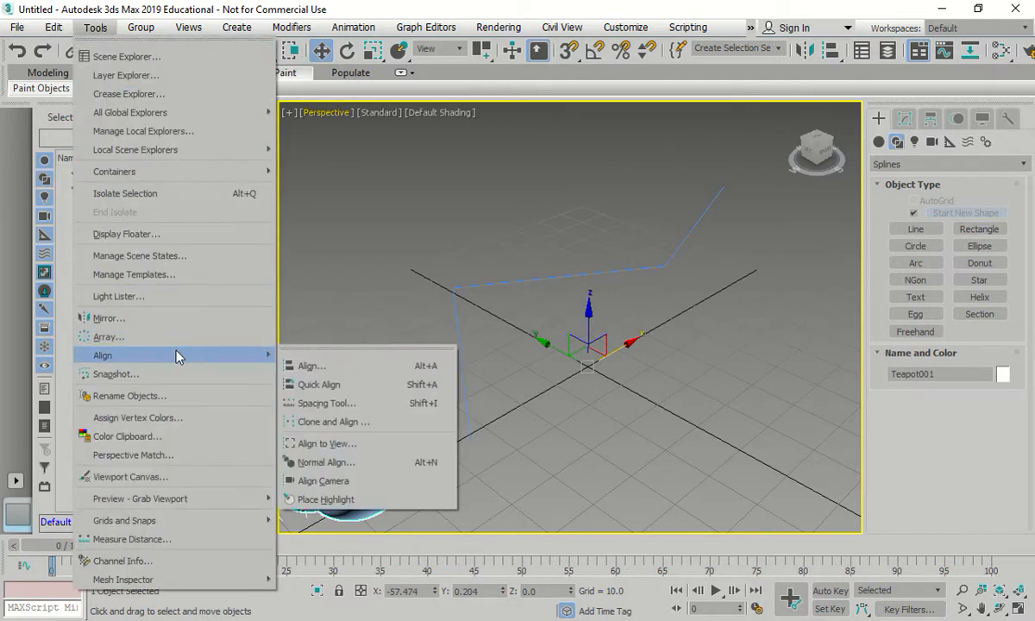
click(373, 404)
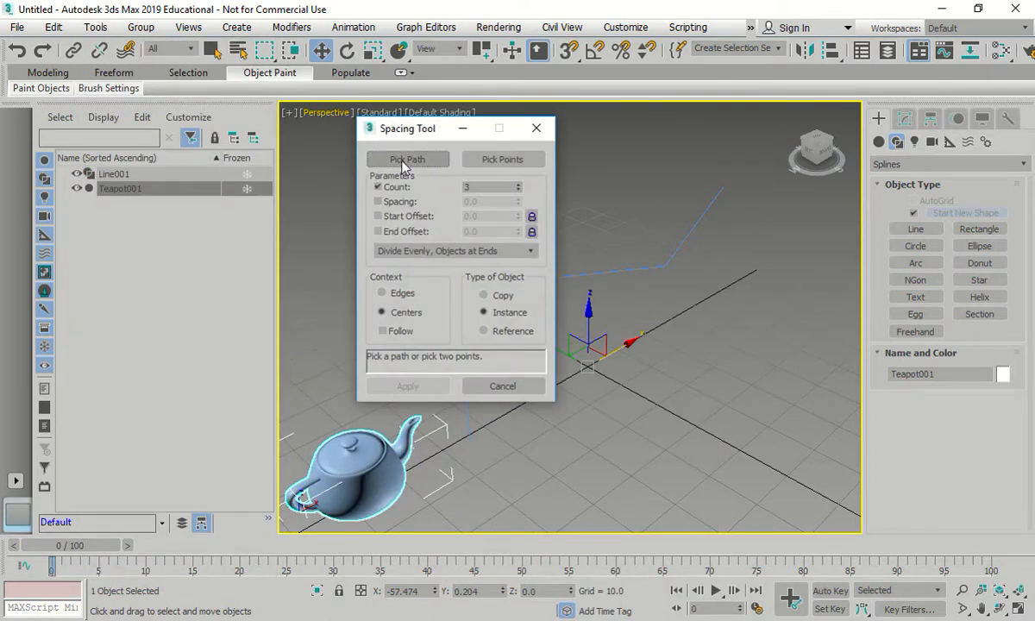
click(406, 160)
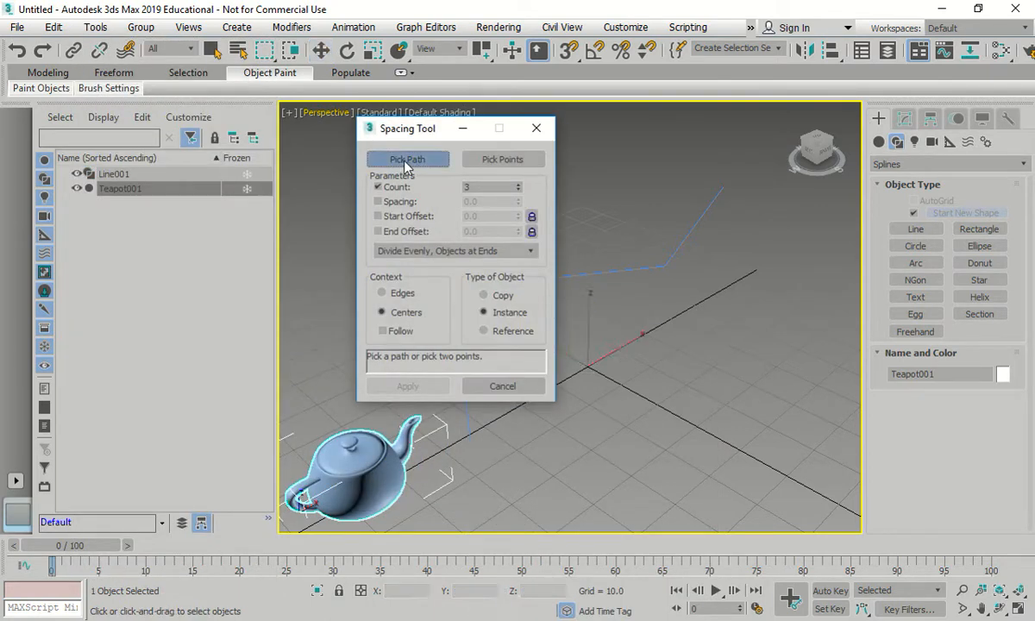
click(572, 274)
scroll(698, 390, down, 5)
scroll(654, 454, up, 3)
middle_drag(642, 416, 625, 459)
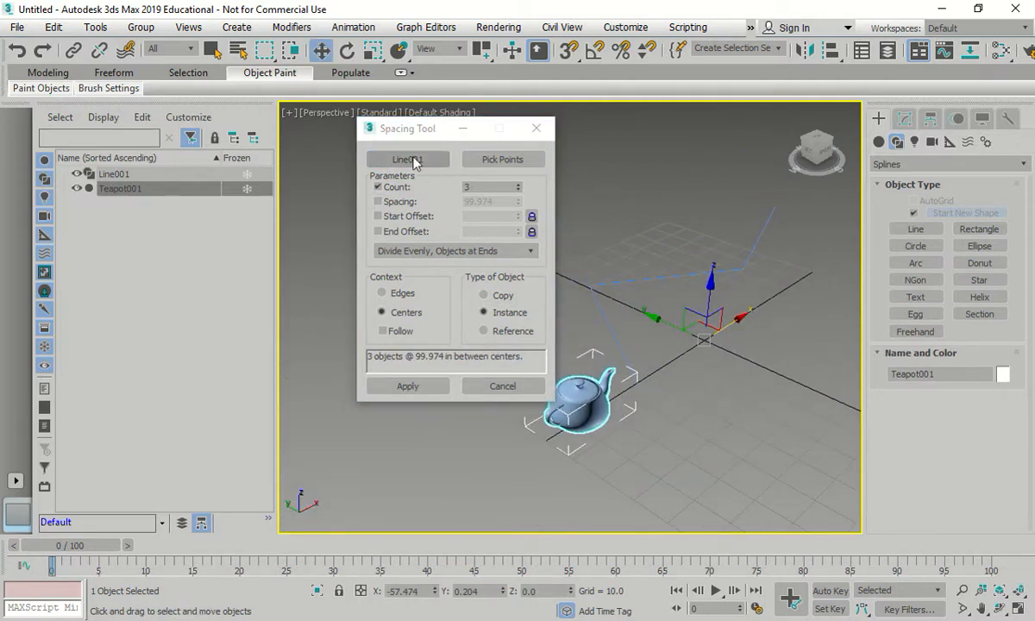
- Raise the Spacing Tool count to 10 to preview teapots along the line, and close the tool without applying
click(518, 184)
click(518, 184)
click(518, 185)
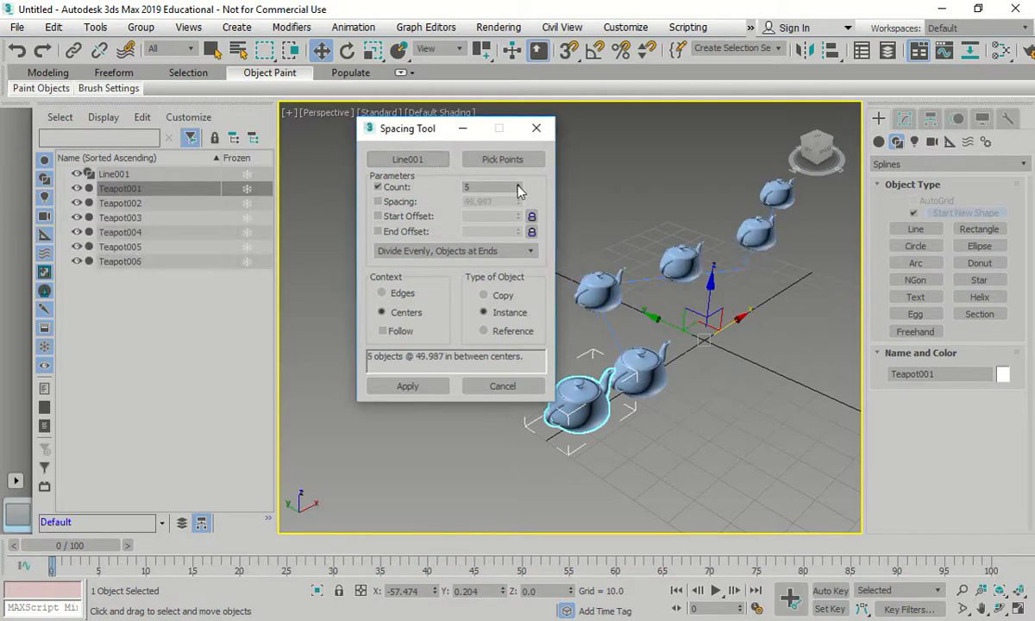
click(518, 185)
click(518, 184)
click(518, 185)
click(518, 184)
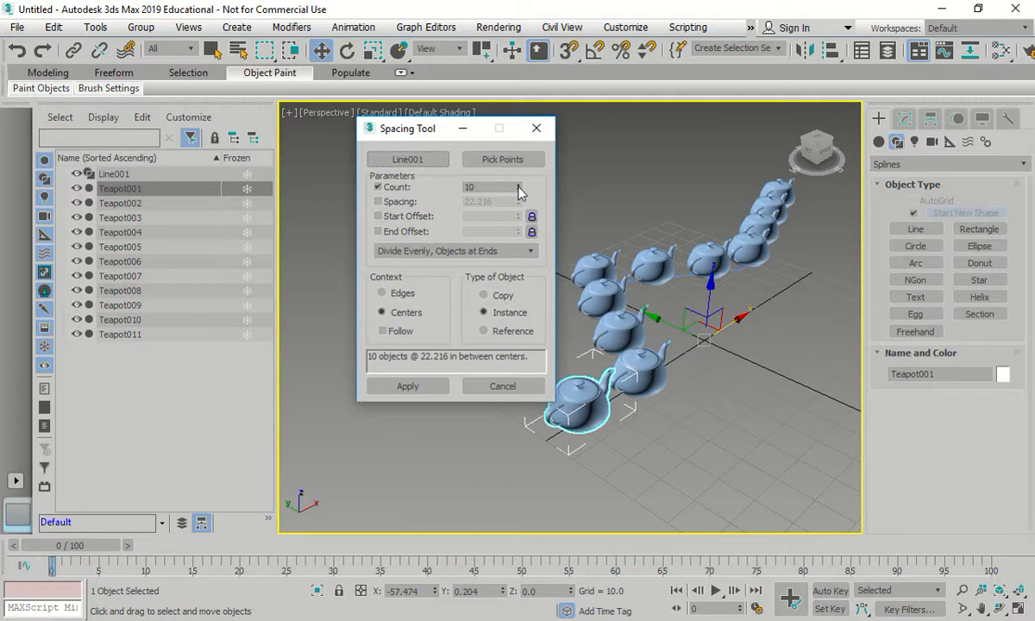
click(536, 128)
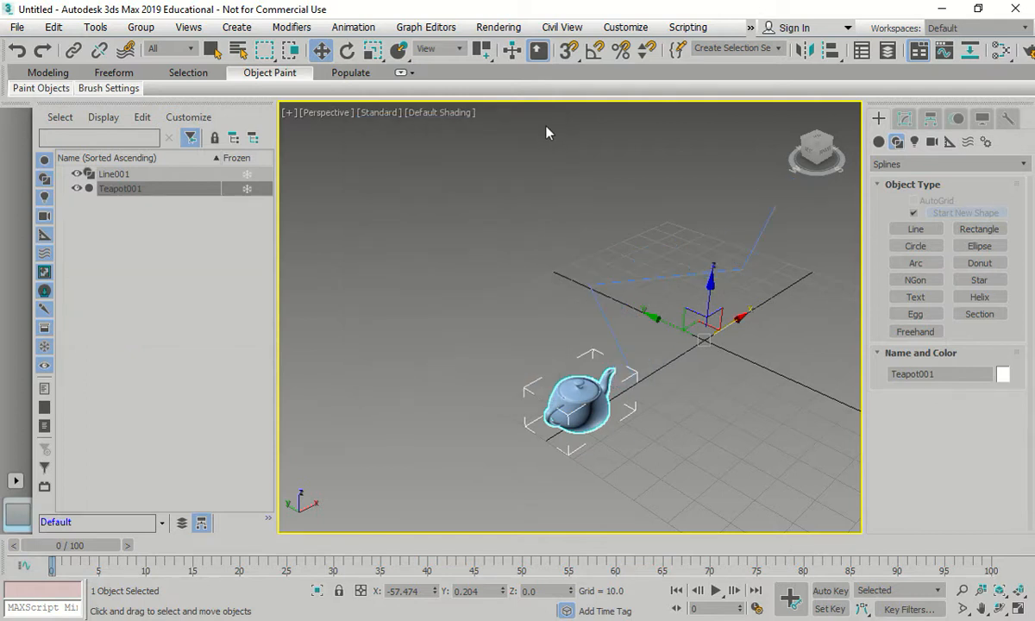
- Delete the zigzag line from the scene
scroll(549, 292, down, 5)
click(602, 294)
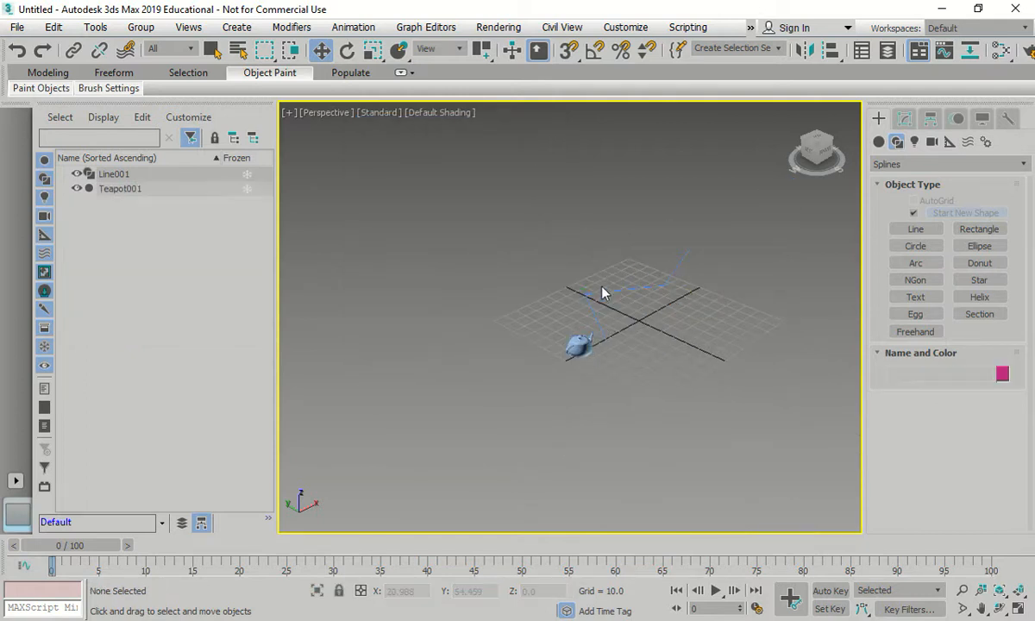
click(602, 293)
key(Delete)
scroll(603, 298, up, 3)
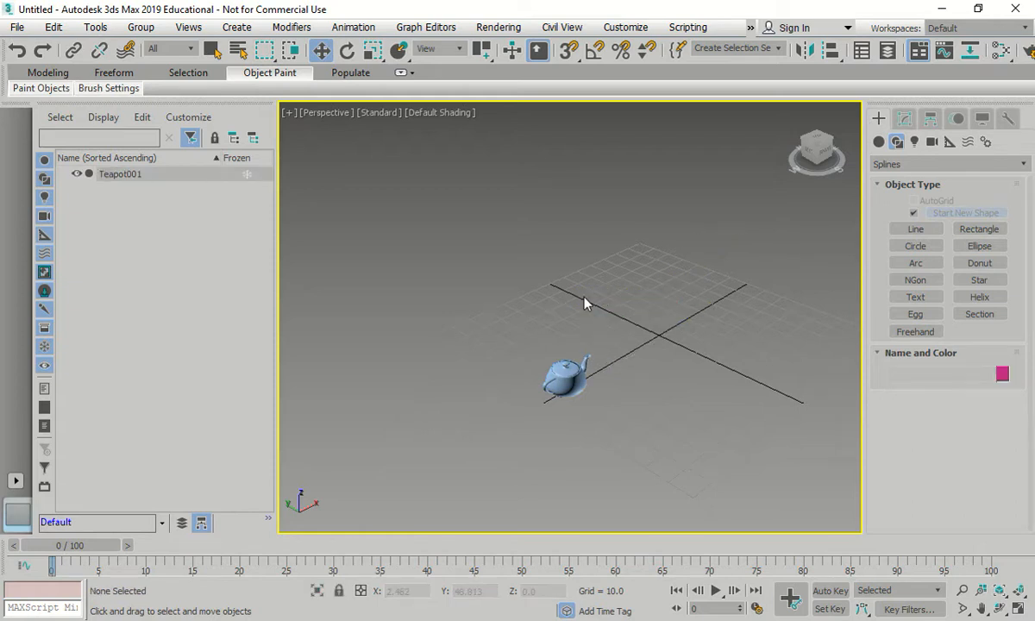
- Restore the Perspective home view after a look at the Front view, hide the grid and turn off Wireframe Override
key(f)
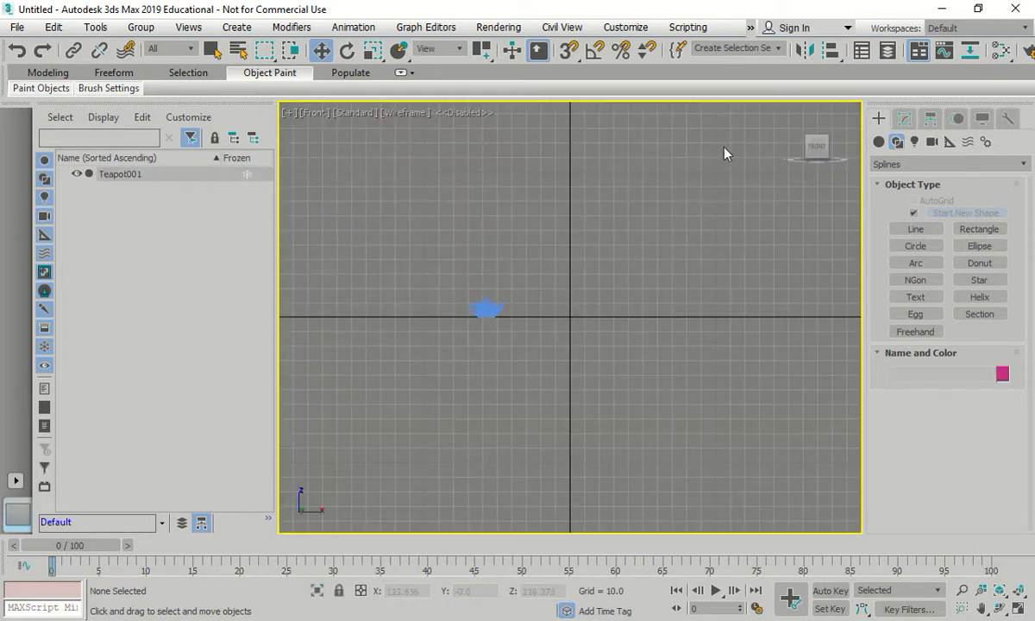
click(799, 116)
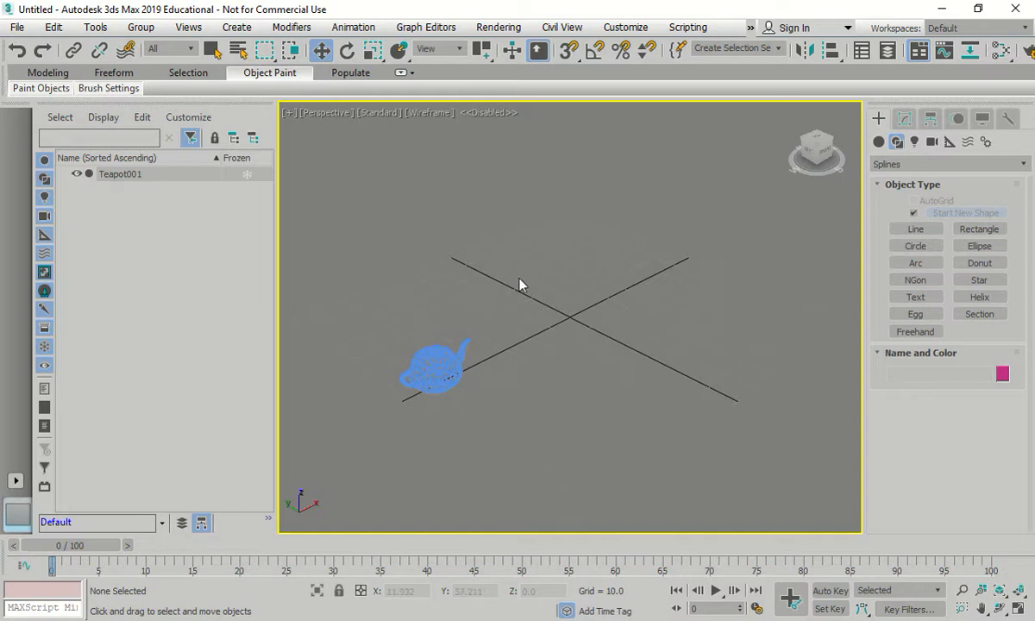
key(g)
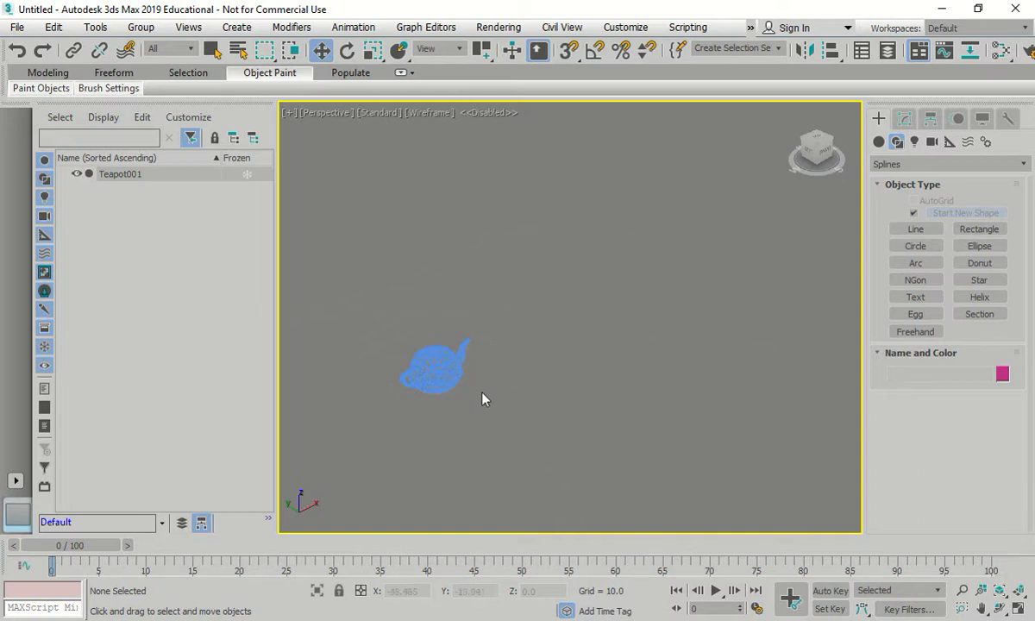
click(431, 113)
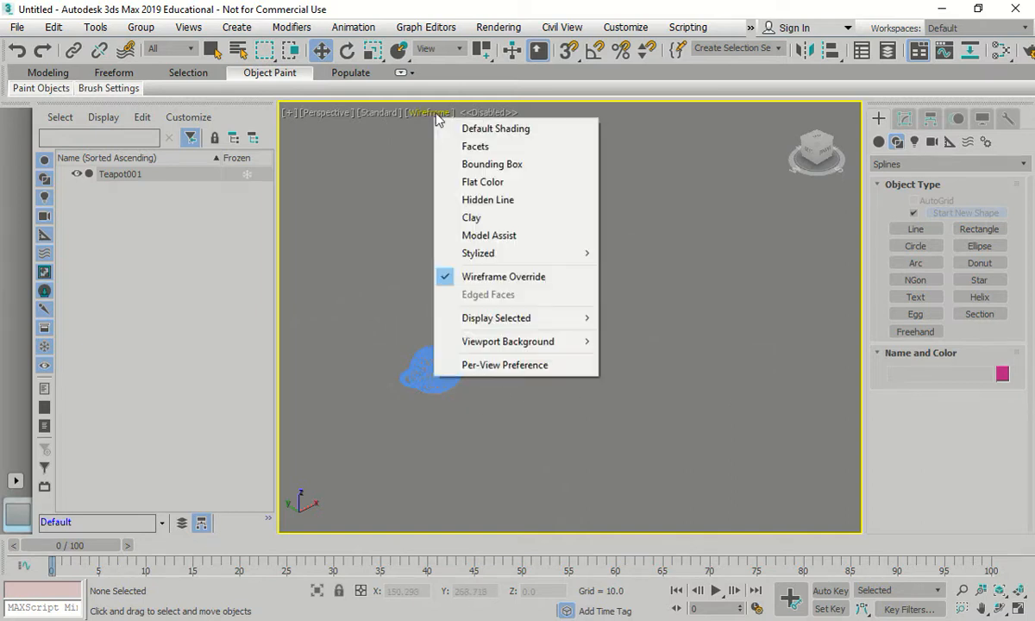
click(501, 276)
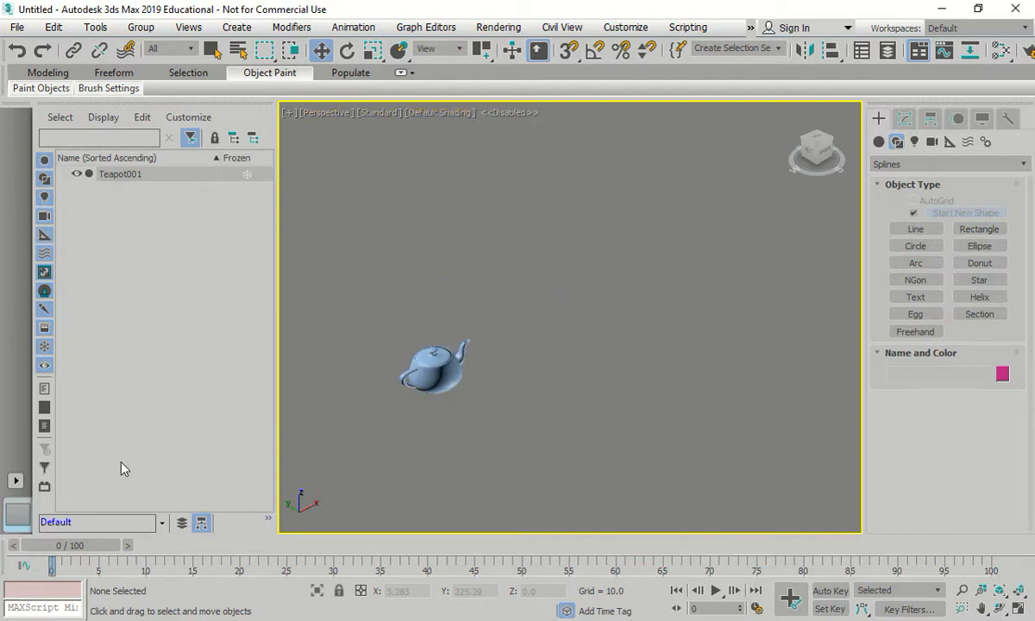
- Switch to another viewport layout and set it to the home Perspective view with the grid hidden
click(15, 480)
click(60, 493)
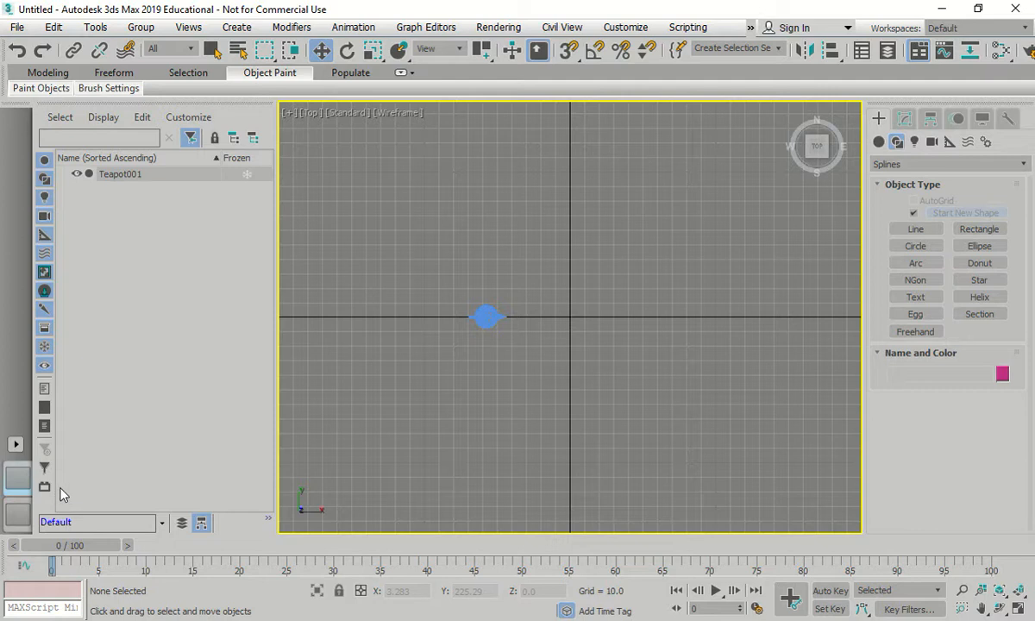
key(p)
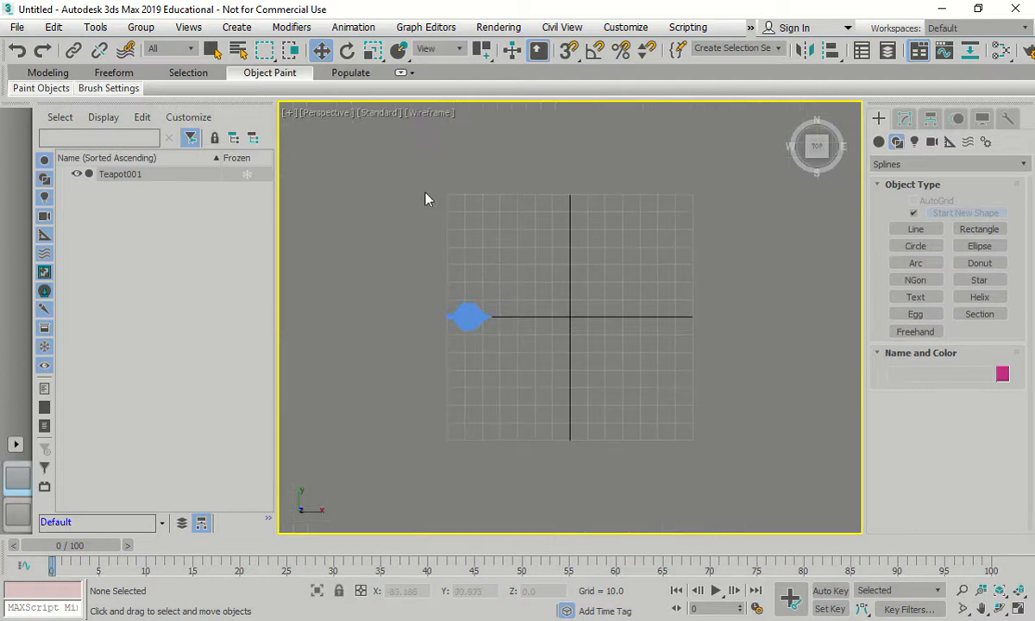
click(793, 112)
key(g)
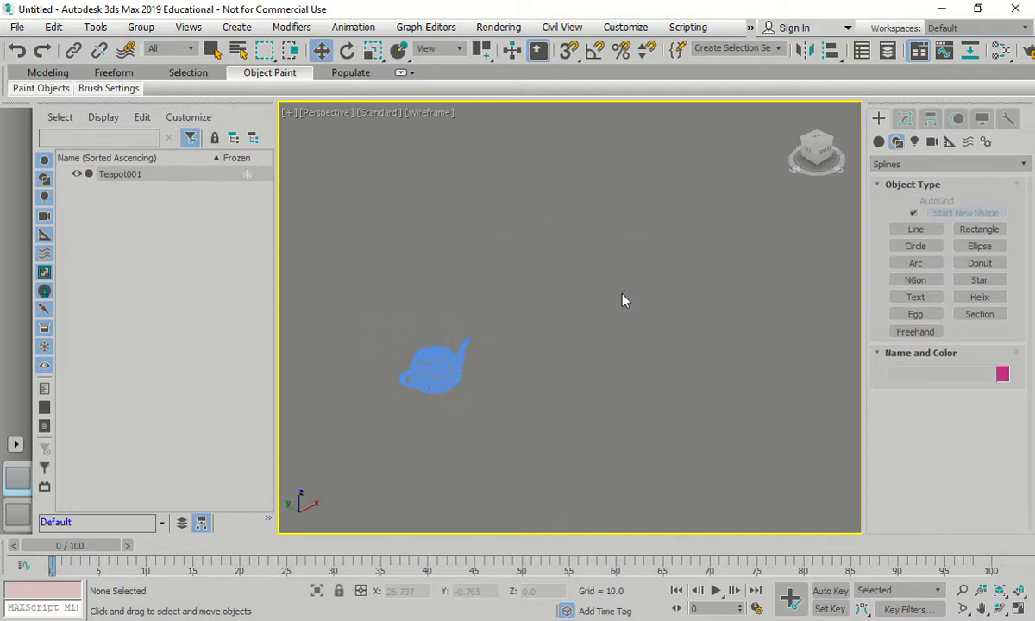
- Set the Perspective viewport's shading style to Clay
scroll(431, 366, up, 2)
click(424, 110)
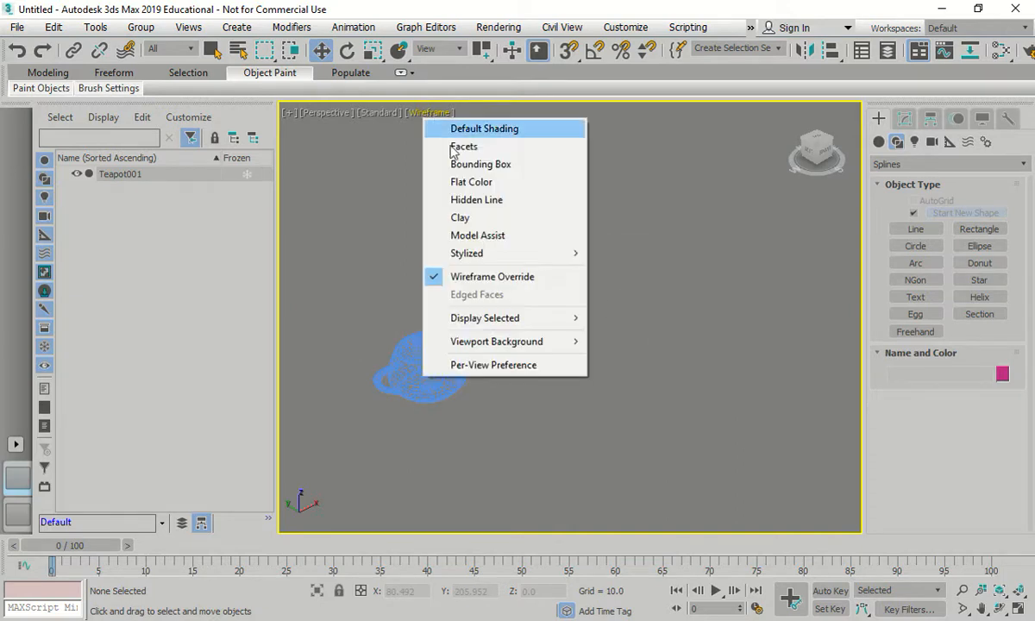
click(477, 217)
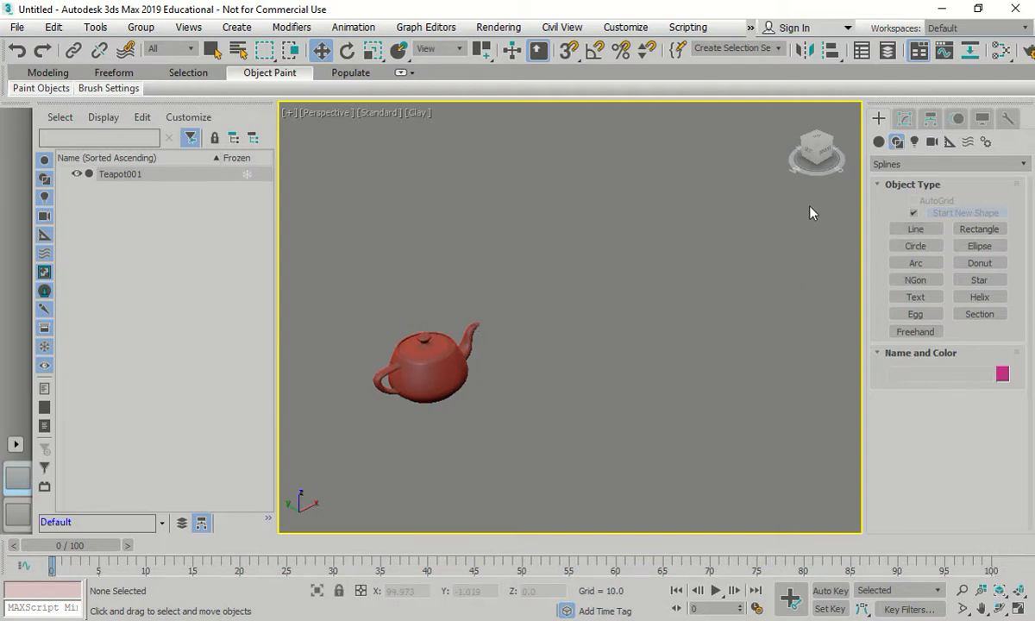
- Draw an open zigzag line with seven corner points, starting next to the teapot and extending well away from it
click(917, 229)
middle_drag(699, 228, 615, 379)
click(533, 419)
click(486, 256)
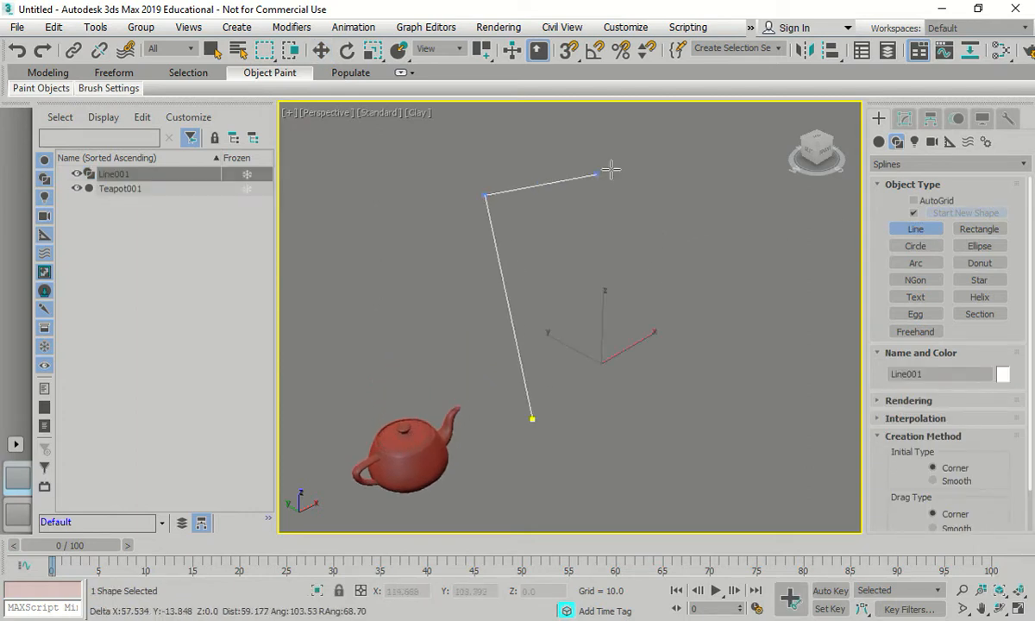
click(705, 127)
scroll(554, 300, down, 6)
scroll(590, 296, down, 4)
click(589, 451)
click(719, 378)
click(671, 149)
click(826, 301)
right_click(821, 380)
- Draw a helix beside the zigzag line with a base radius of about 170 and a height of about 1023
middle_drag(802, 347, 750, 267)
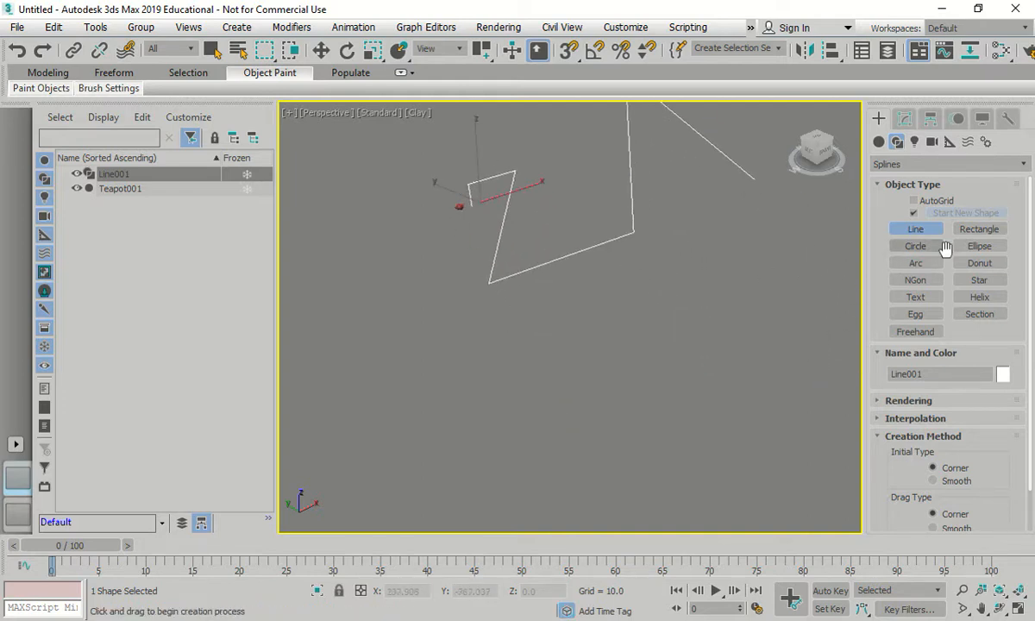
click(982, 299)
drag(618, 409, 698, 358)
scroll(693, 298, down, 4)
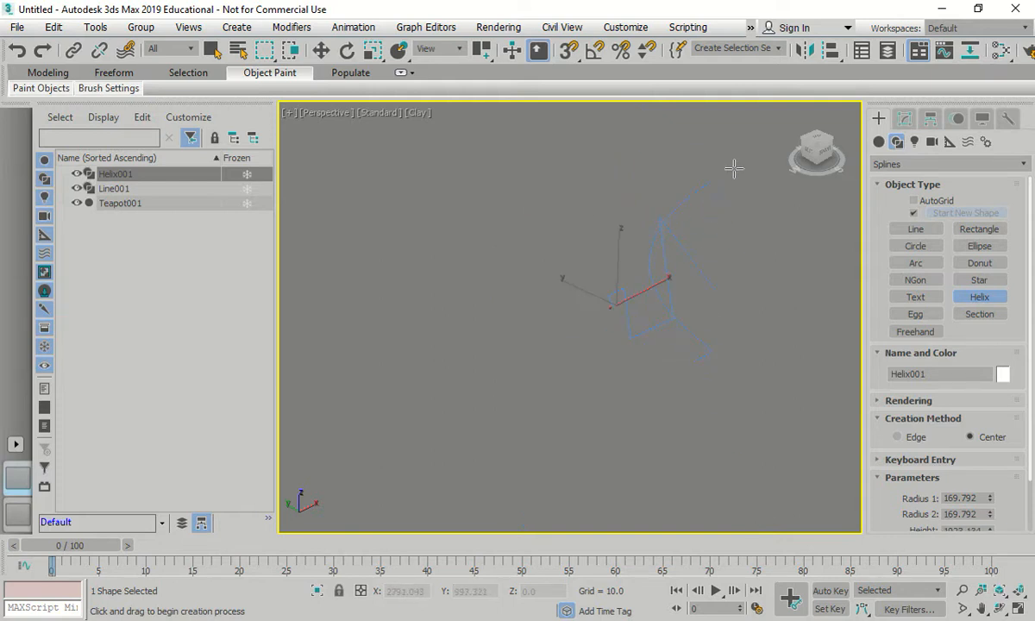
click(734, 169)
scroll(958, 475, down, 2)
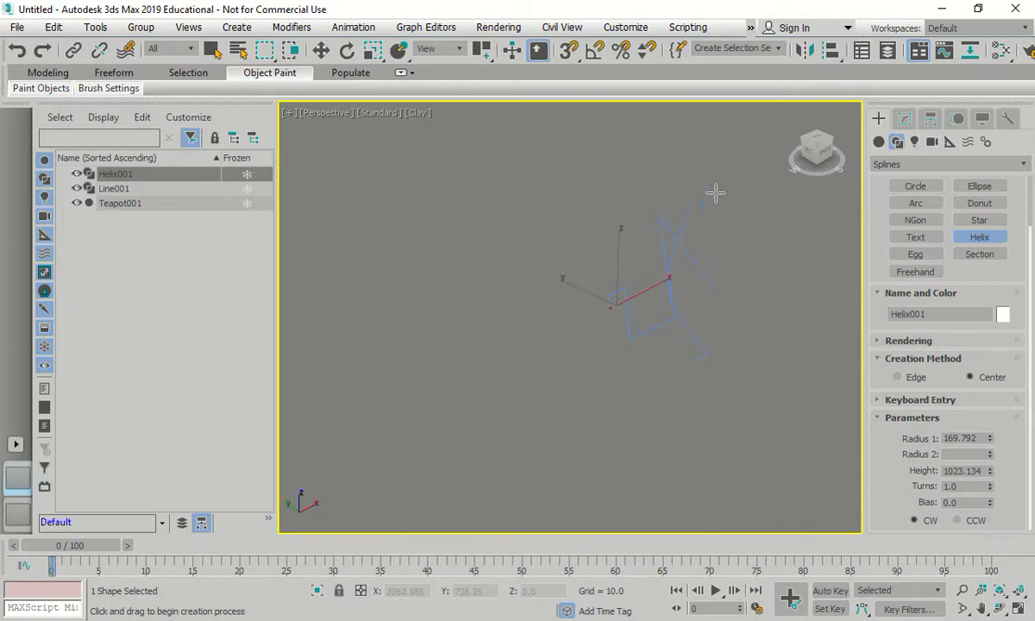
- Taper the helix to a point with Radius 2 at 0, set it to 10 turns and deselect it
click(965, 487)
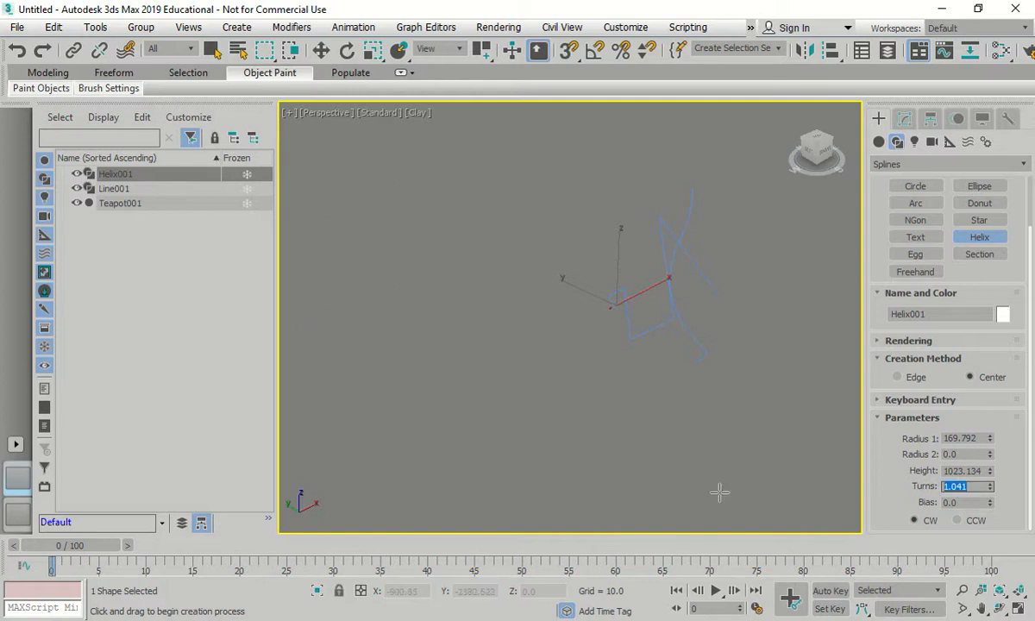
text(10)
key(Return)
click(717, 160)
scroll(725, 220, up, 3)
middle_drag(686, 189, 688, 159)
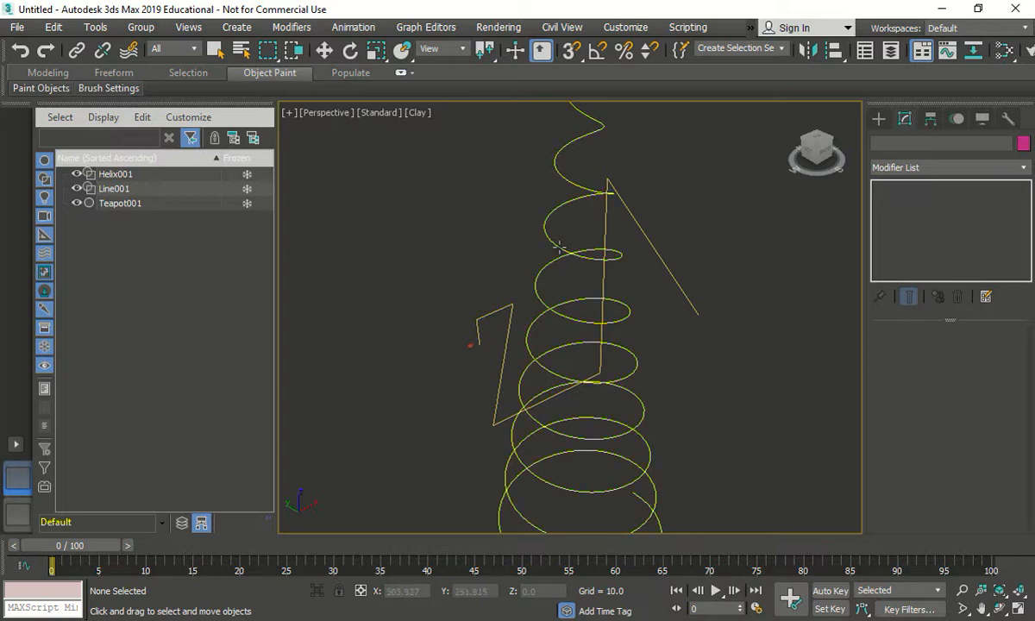
scroll(633, 364, down, 2)
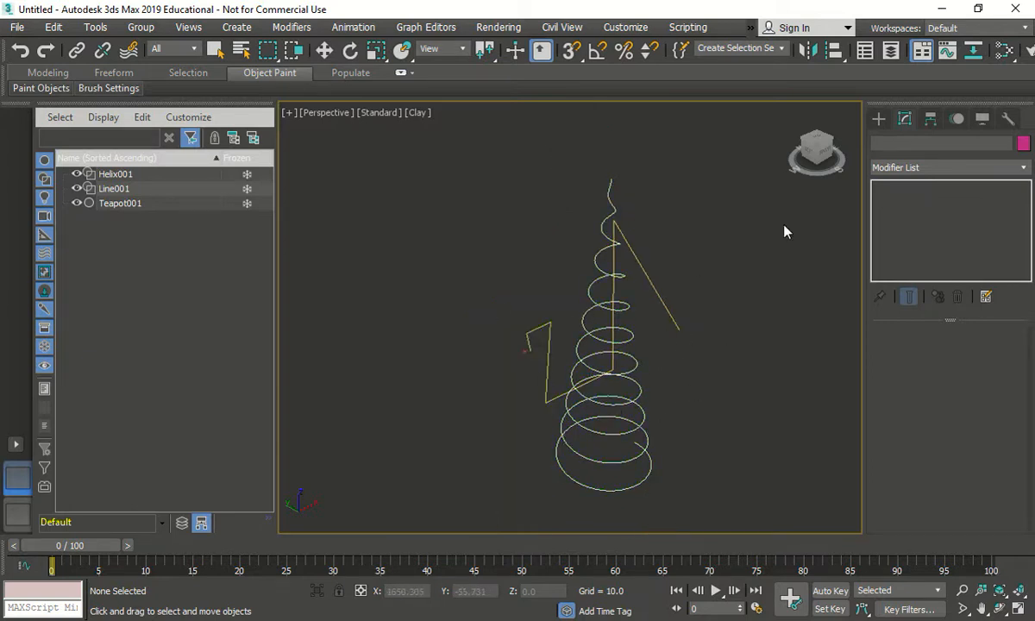
- Draw a second helix with a radius of about 445 in the empty area beyond the zigzag line
click(879, 119)
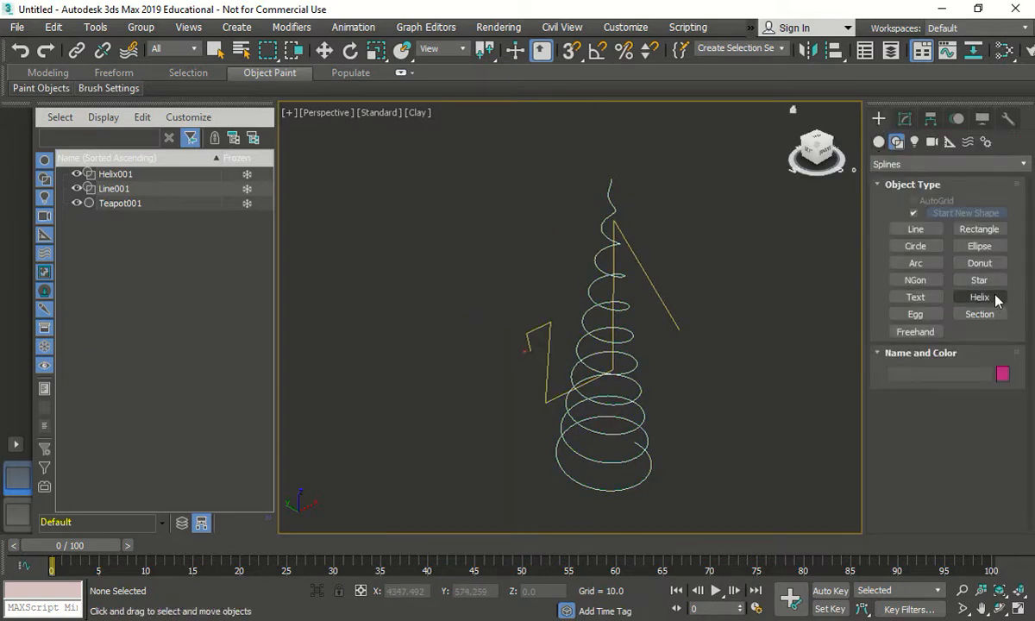
click(982, 298)
middle_drag(821, 342, 555, 388)
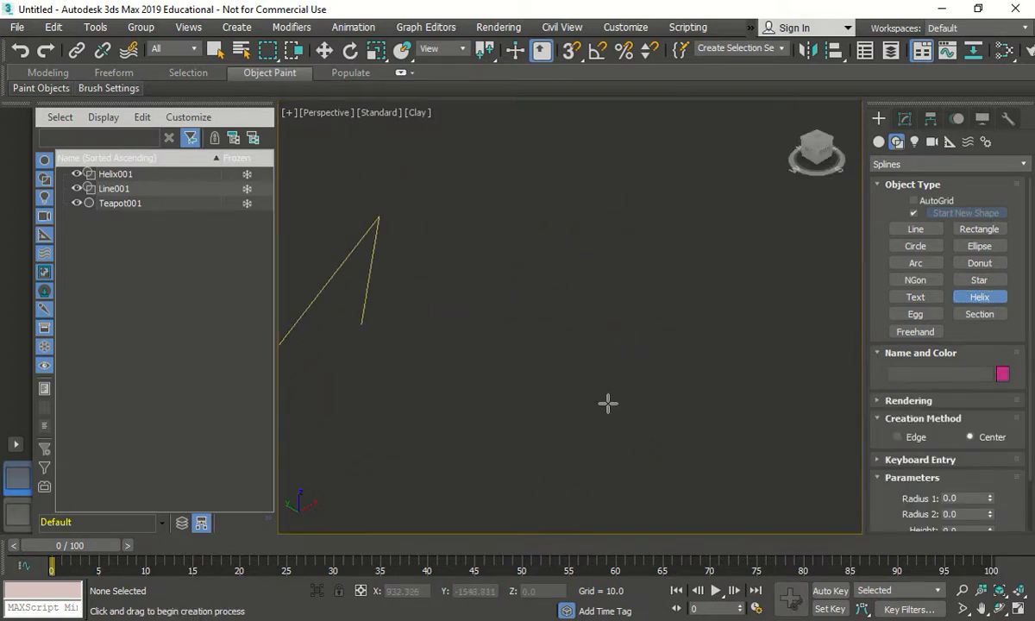
drag(627, 423, 719, 386)
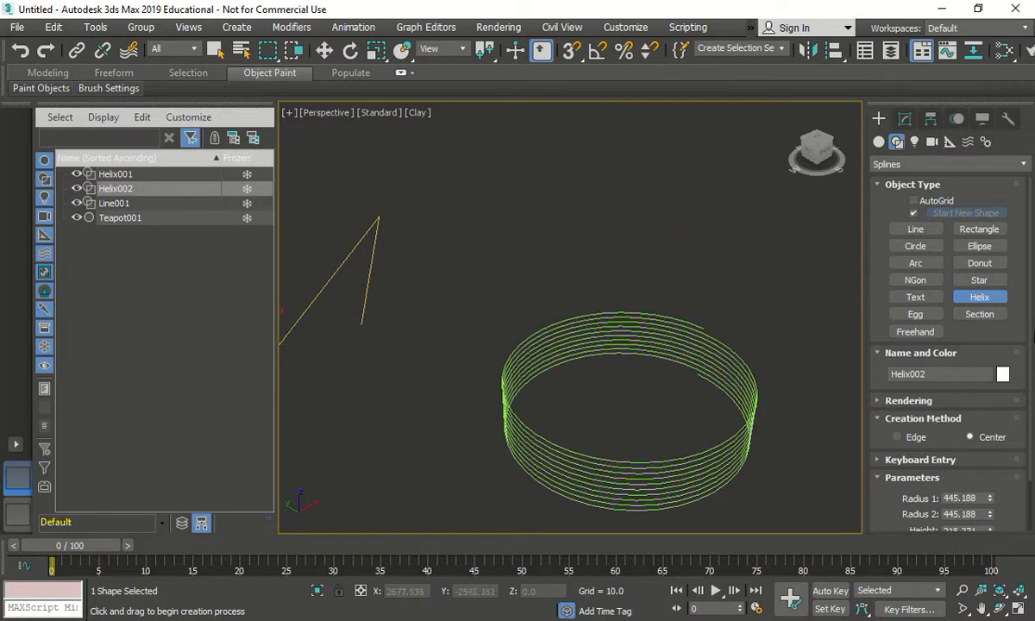
- Flatten the second helix into a spiral with a height of about 10, Radius 2 at 0 and 3 turns
click(1028, 390)
scroll(992, 507, down, 1)
scroll(992, 506, down, 1)
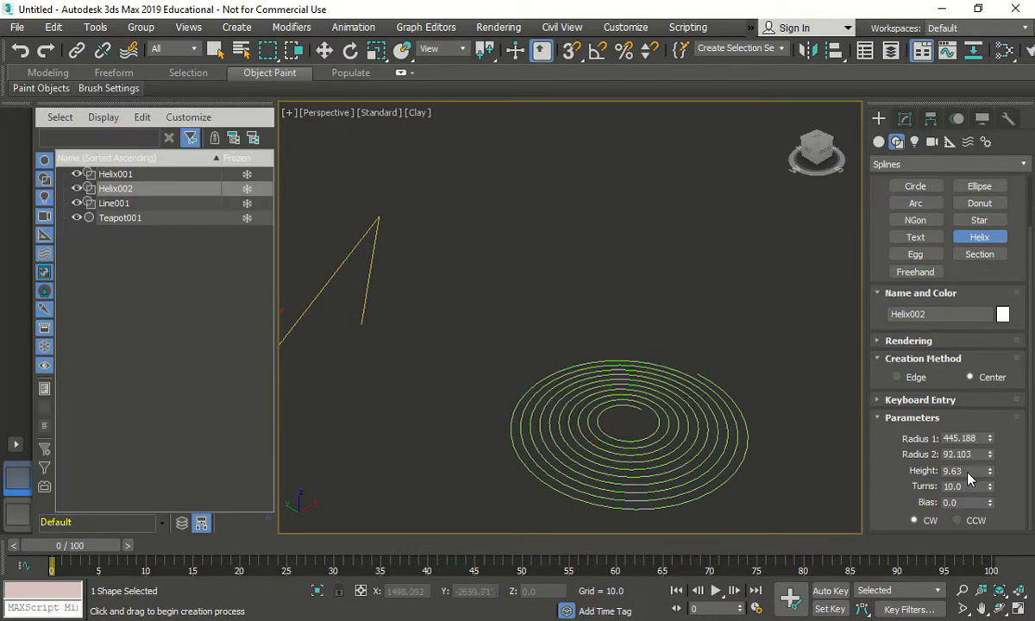
scroll(625, 302, down, 5)
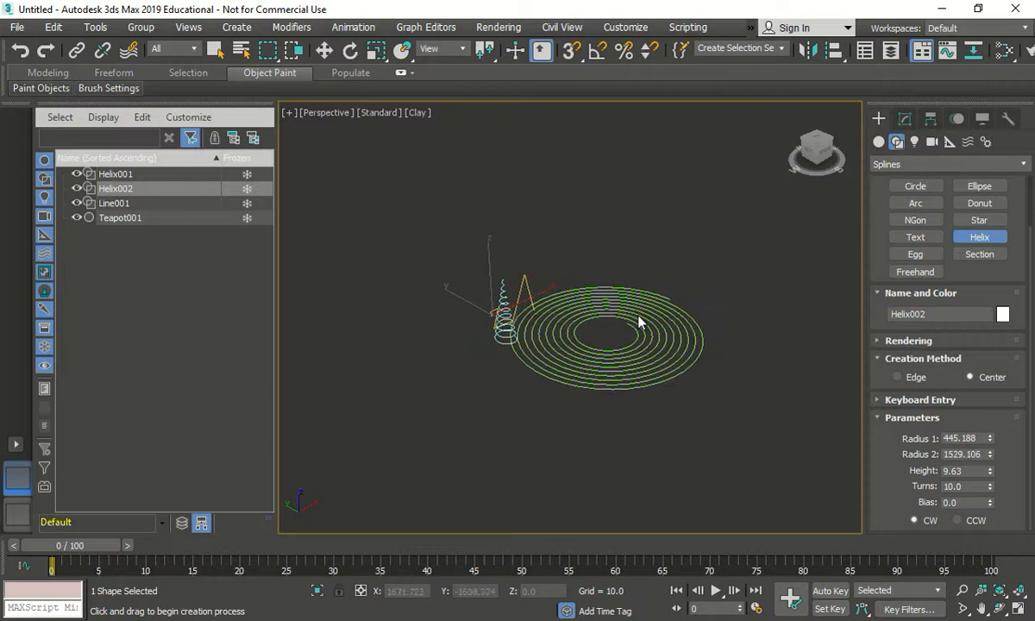
drag(990, 488, 991, 498)
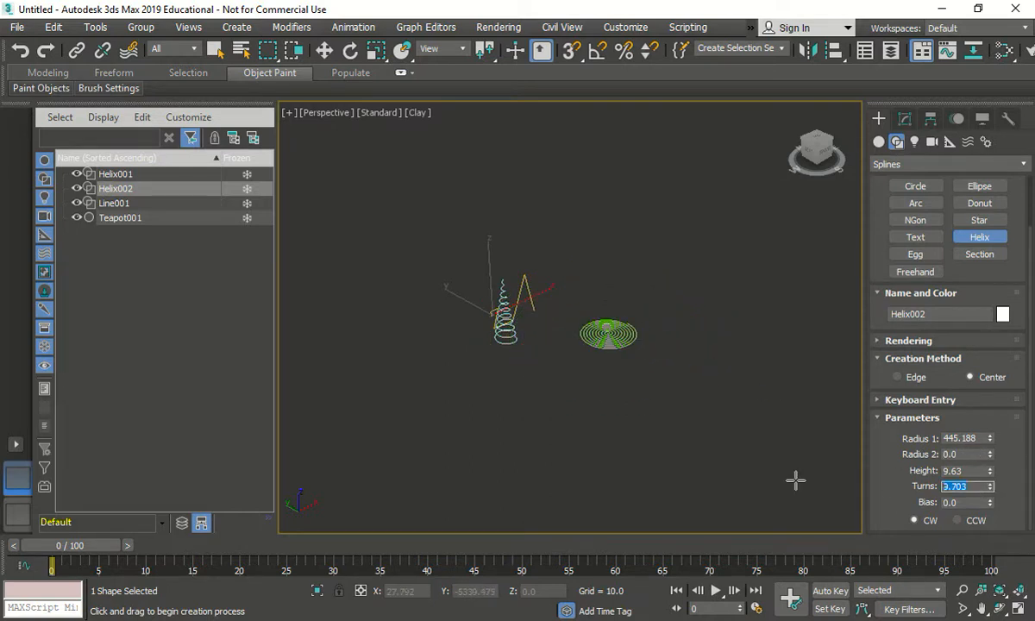
text(3)
key(Return)
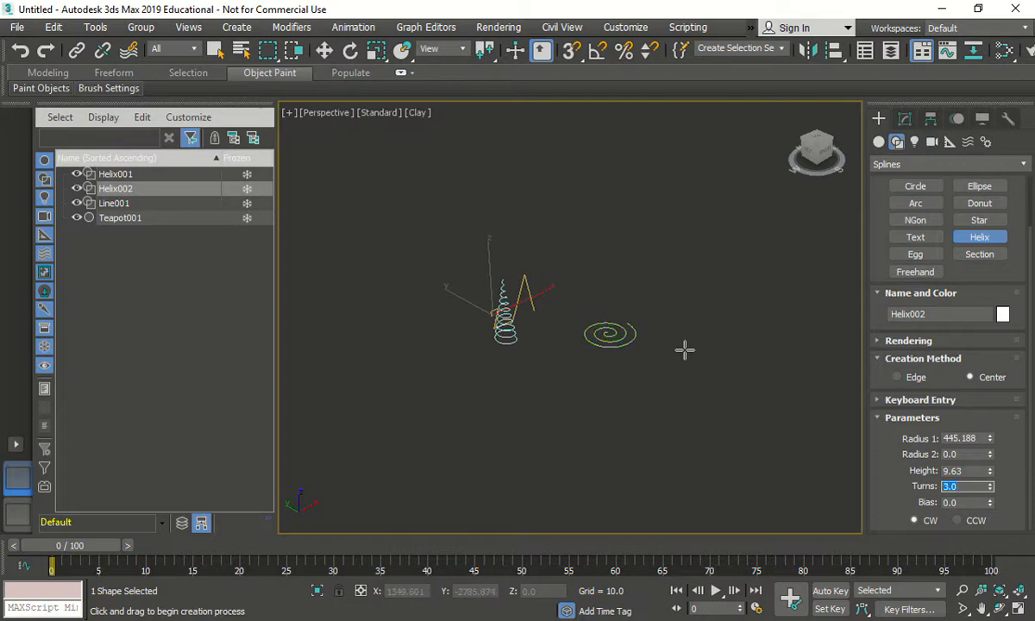
drag(686, 350, 688, 326)
scroll(607, 319, up, 5)
middle_drag(482, 356, 533, 340)
right_click(436, 377)
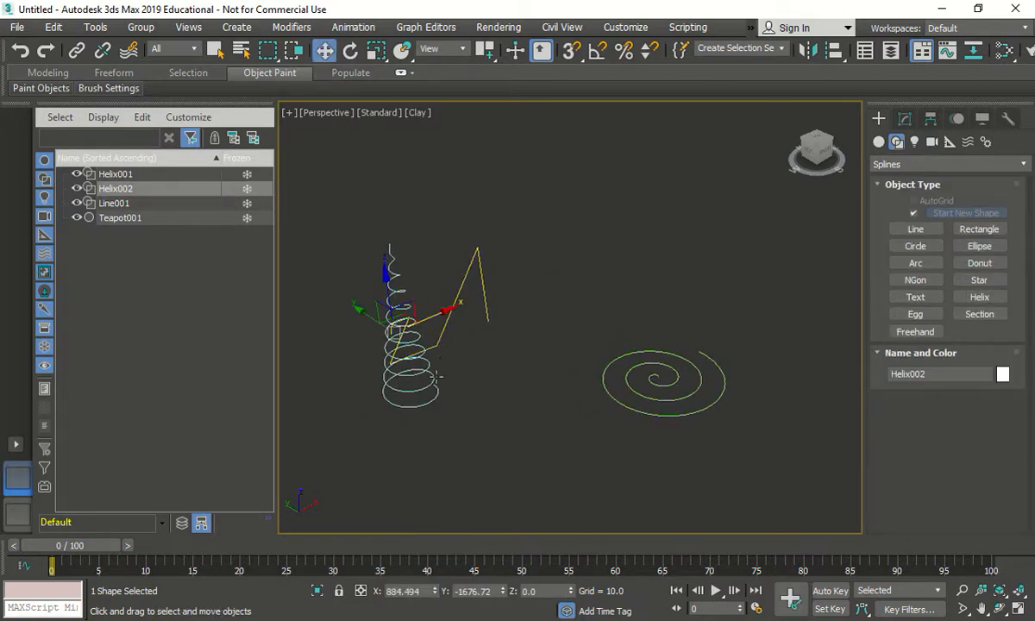
- Move the conical helix away from the zigzag line to a spot behind the flat spiral, and deselect it
click(426, 394)
click(430, 385)
drag(449, 309, 639, 252)
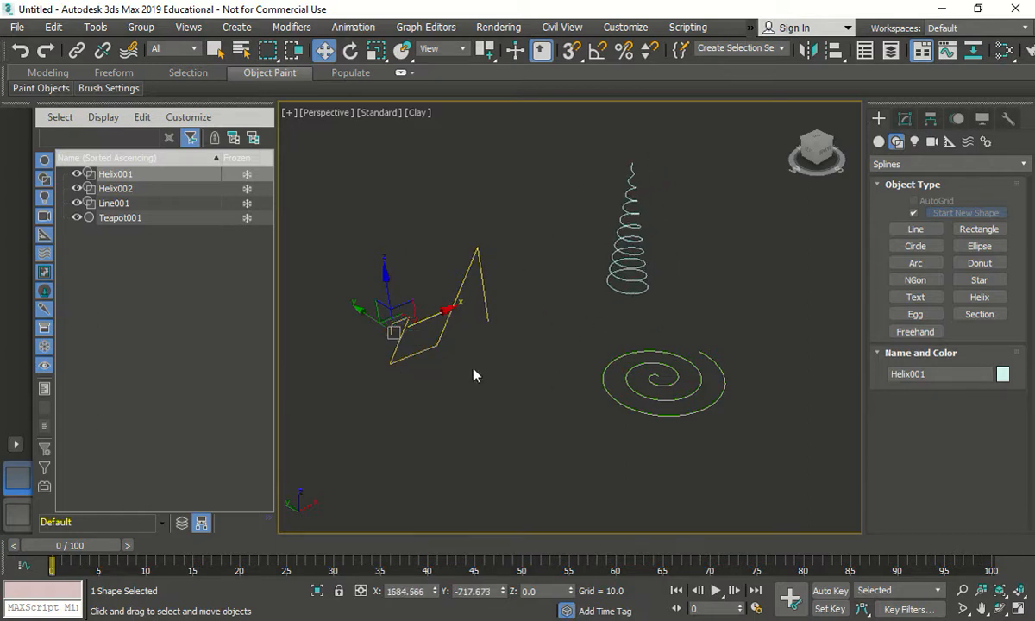
click(382, 342)
- Select the teapot and open the Spacing Tool for it, placing the dialog clear of the line
scroll(405, 337, up, 4)
scroll(405, 340, down, 3)
scroll(405, 329, up, 4)
scroll(406, 329, down, 5)
scroll(426, 375, up, 8)
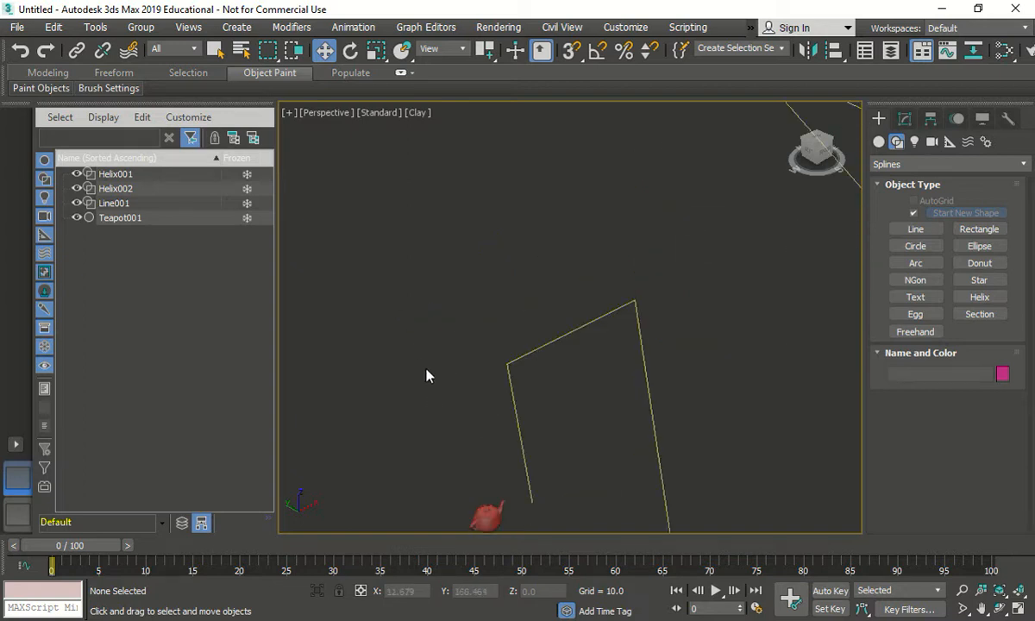
middle_drag(492, 432, 469, 381)
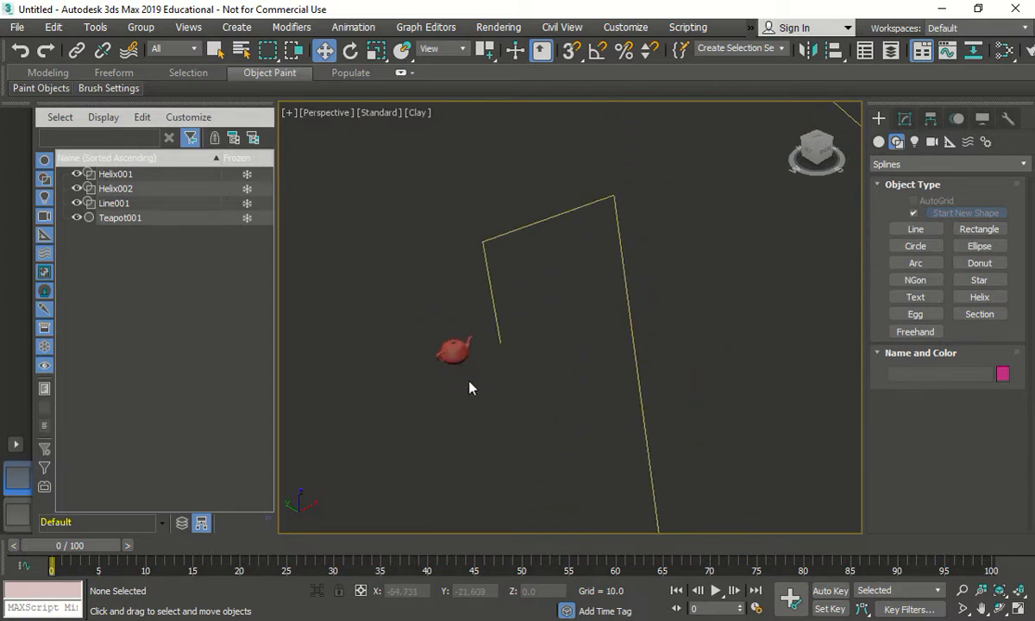
click(457, 355)
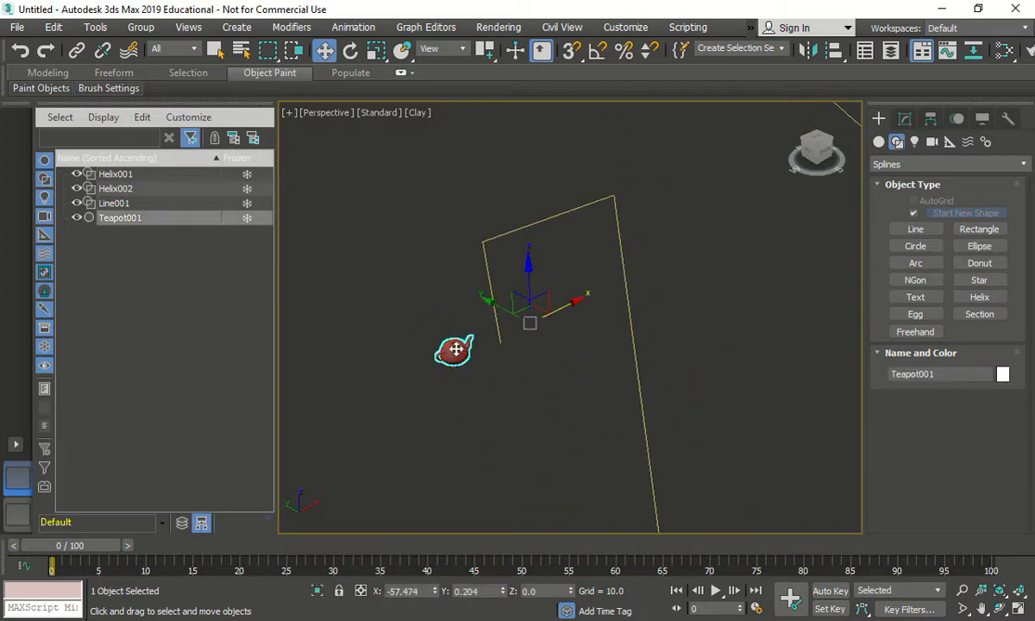
click(95, 28)
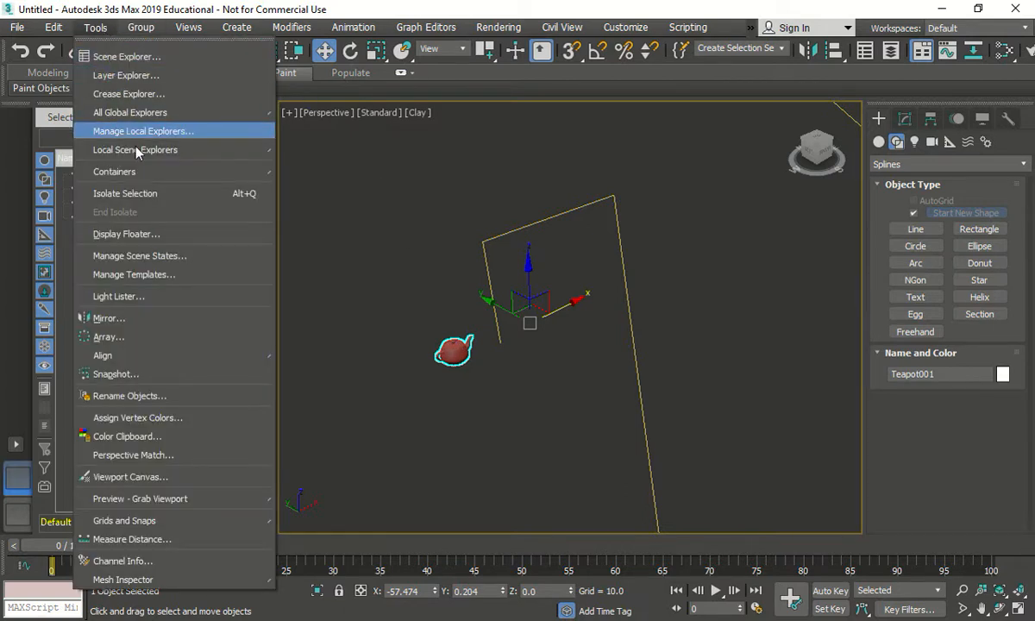
mouse_move(193, 363)
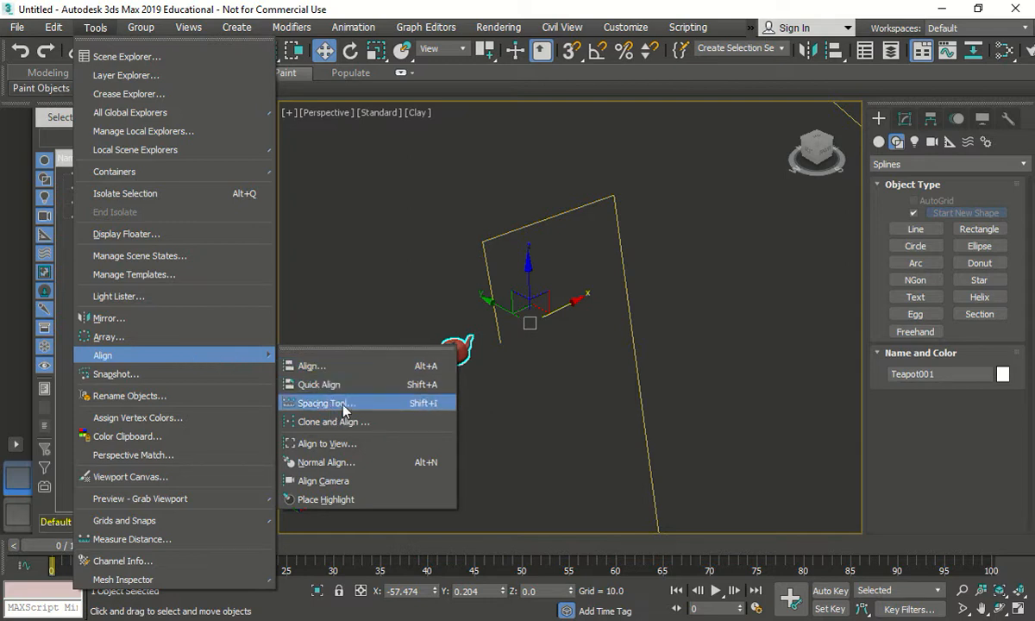
click(384, 242)
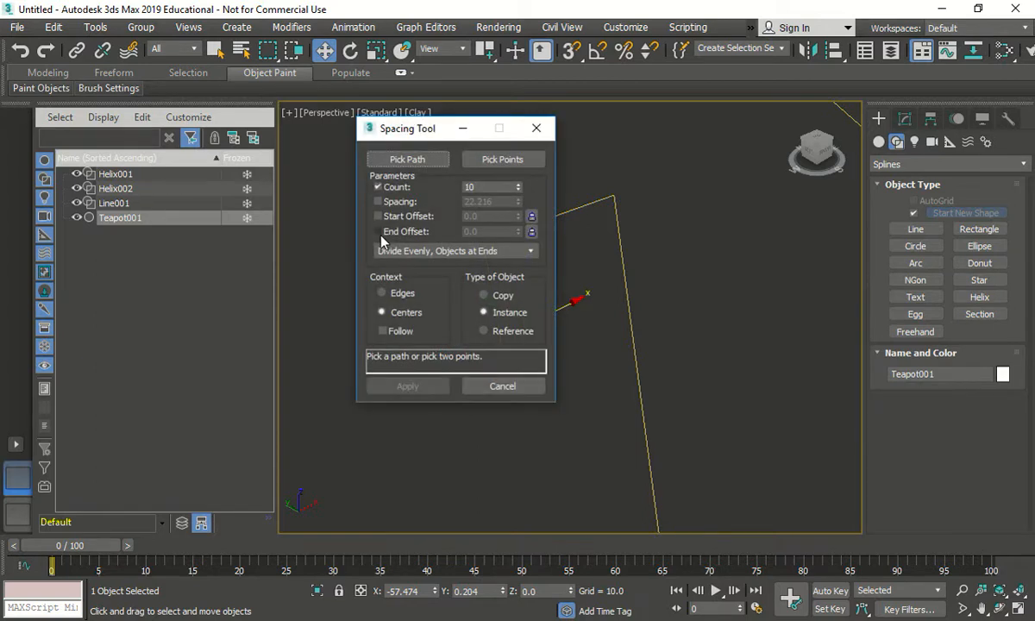
drag(393, 122, 331, 216)
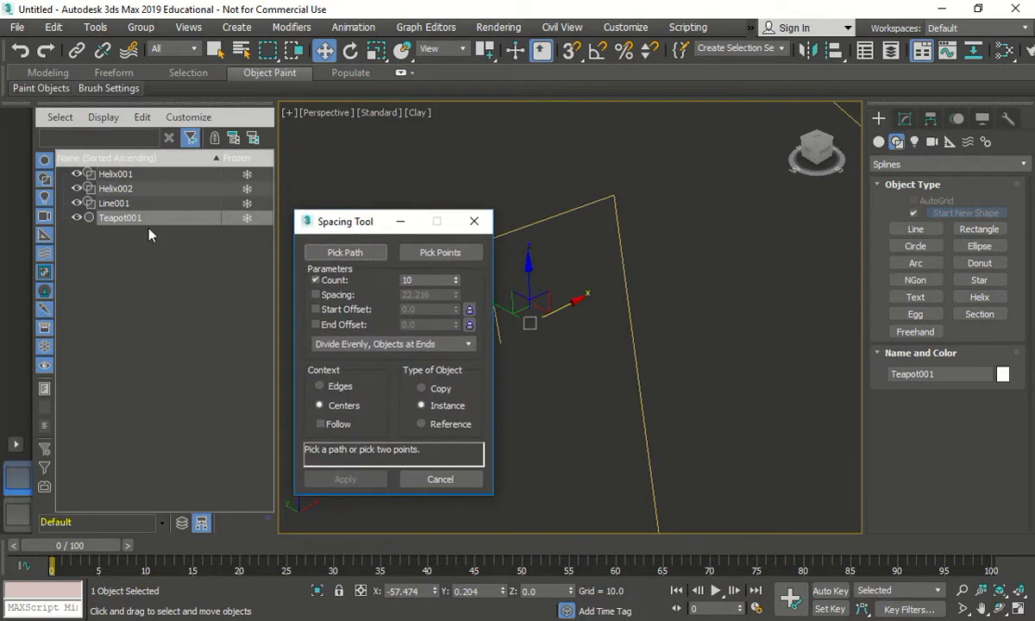
- Pick the zigzag line as the spacing path for the teapot copies
click(345, 253)
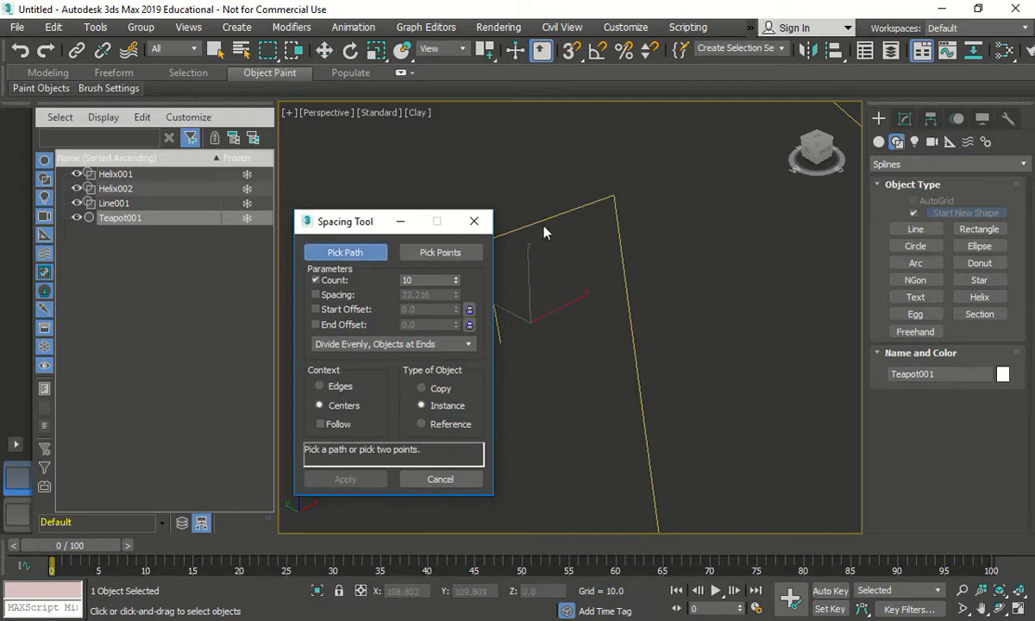
middle_drag(545, 231, 656, 236)
click(671, 247)
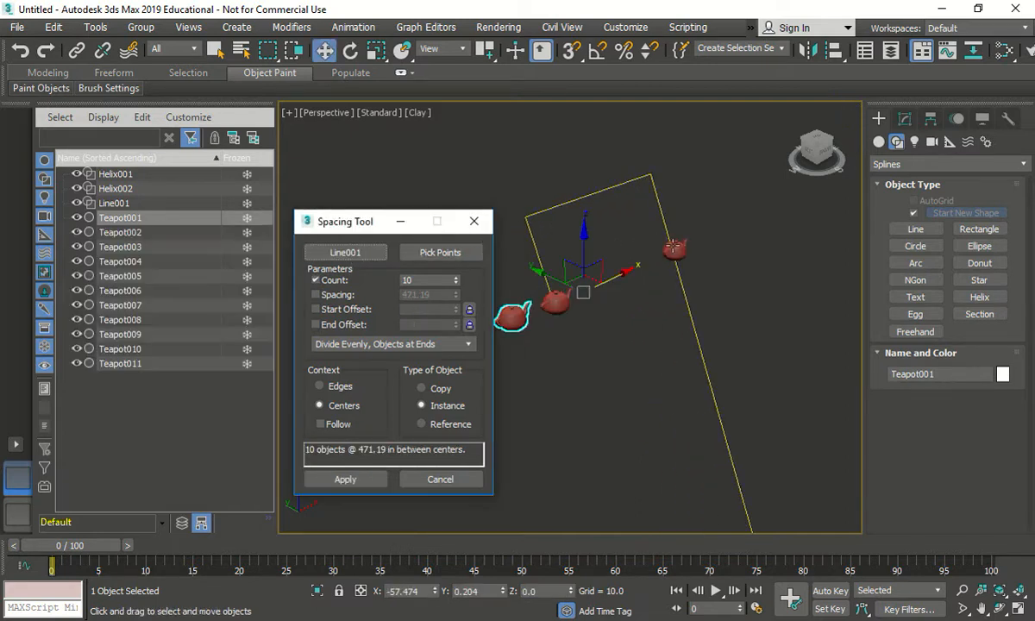
scroll(661, 244, down, 5)
middle_drag(770, 222, 664, 283)
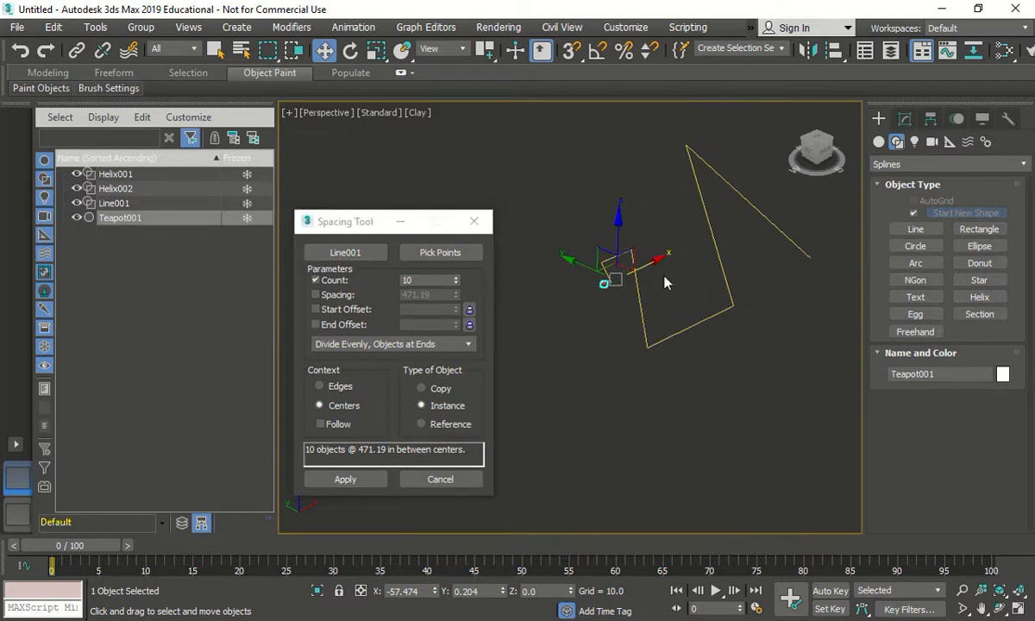
scroll(690, 244, up, 6)
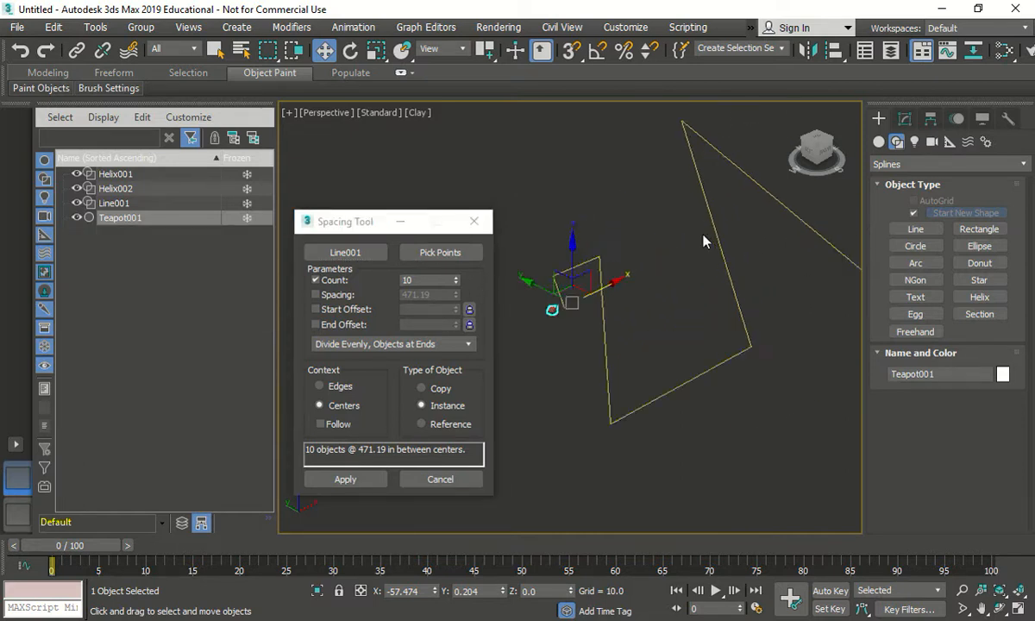
- Set the number of teapots along the zigzag line to 100
click(443, 276)
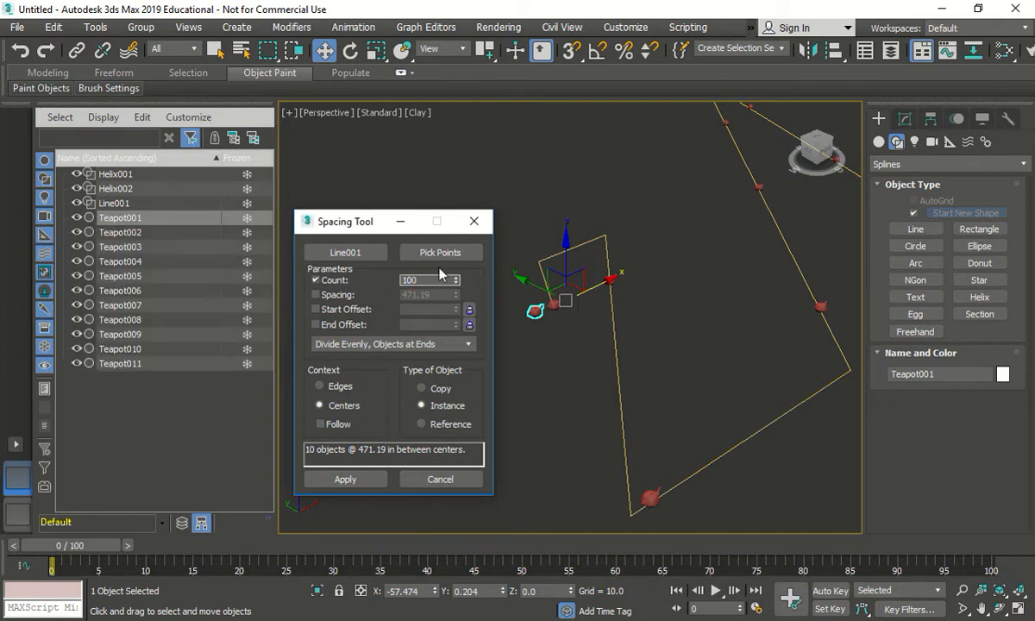
scroll(610, 363, down, 3)
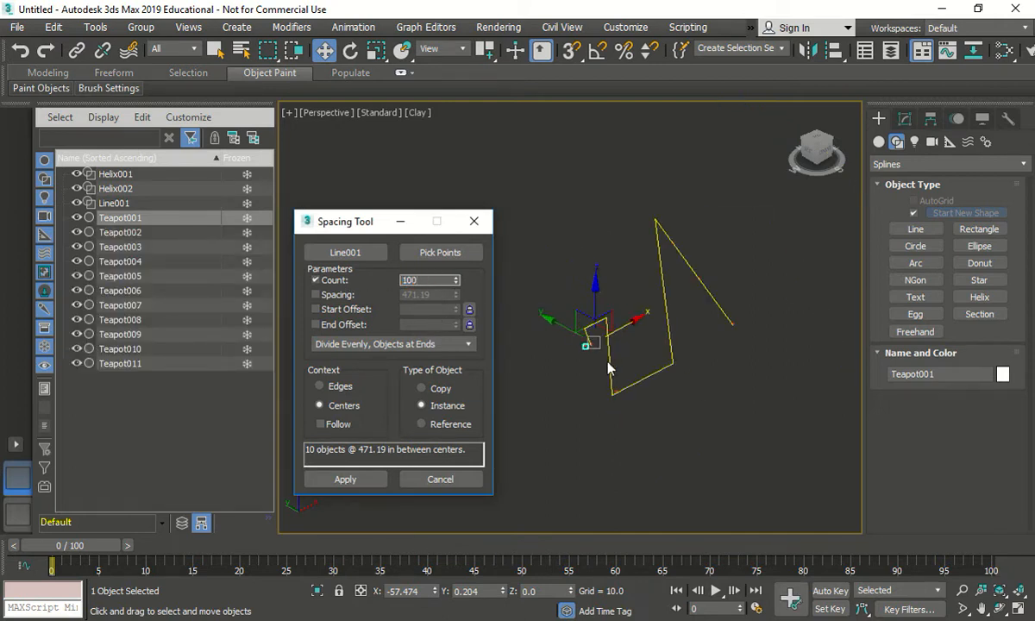
key(Return)
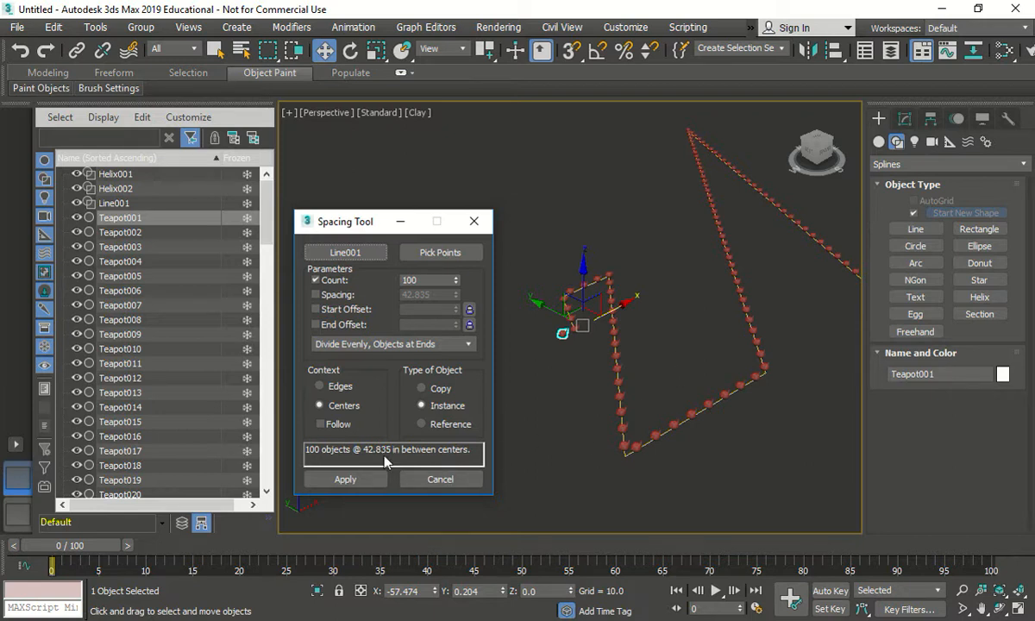
- Try a fixed spacing of 10 between the teapots, and turn the spacing option back off
click(348, 296)
drag(440, 295, 341, 300)
text(10)
key(Return)
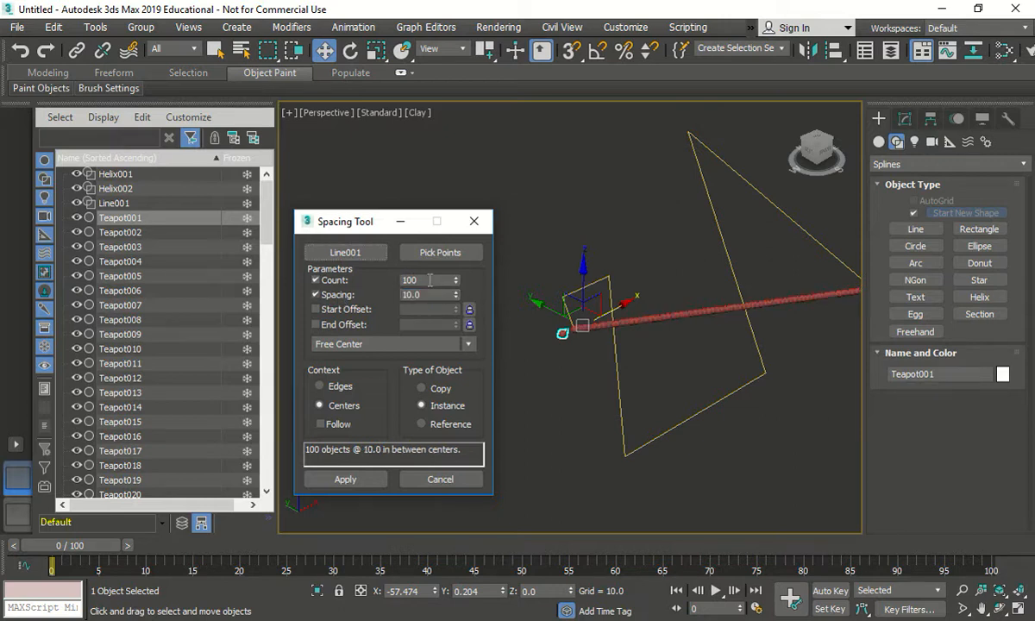
click(316, 295)
- Apply the evenly divided teapot copies to the zigzag line, close the Spacing Tool and deselect the teapot
click(343, 479)
click(445, 480)
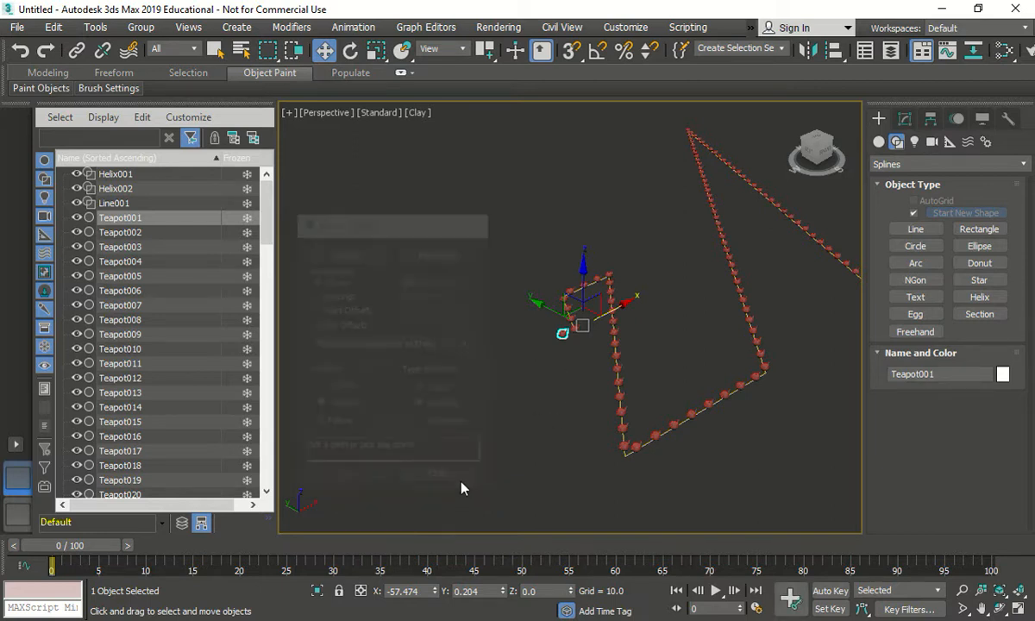
click(641, 326)
- Examine the teapots spaced along the zigzag line and the neighbouring conical helix and flat spiral
scroll(650, 315, up, 3)
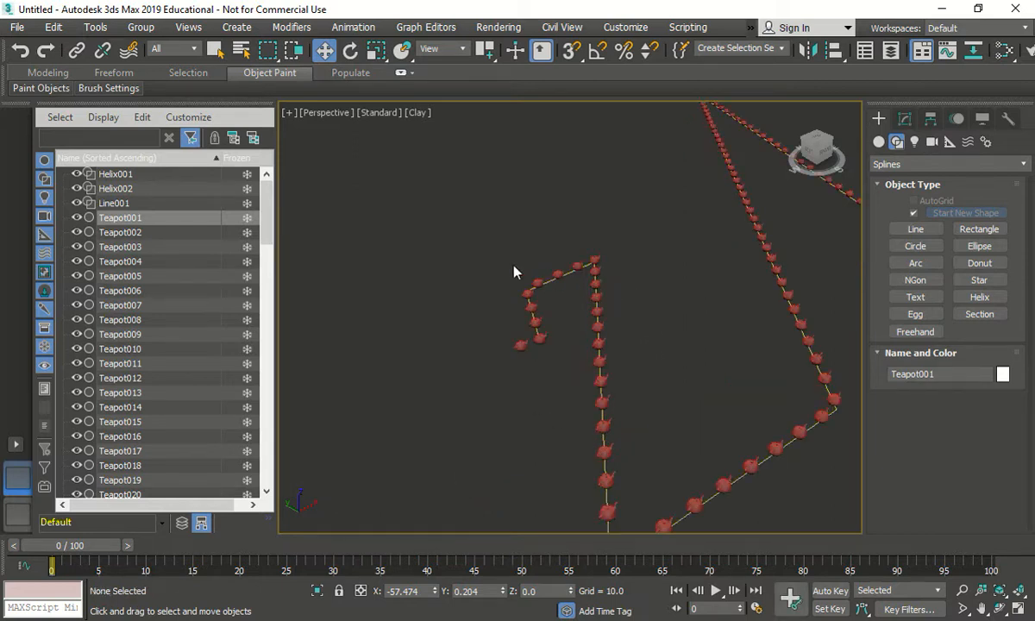
scroll(509, 306, down, 6)
scroll(589, 263, up, 7)
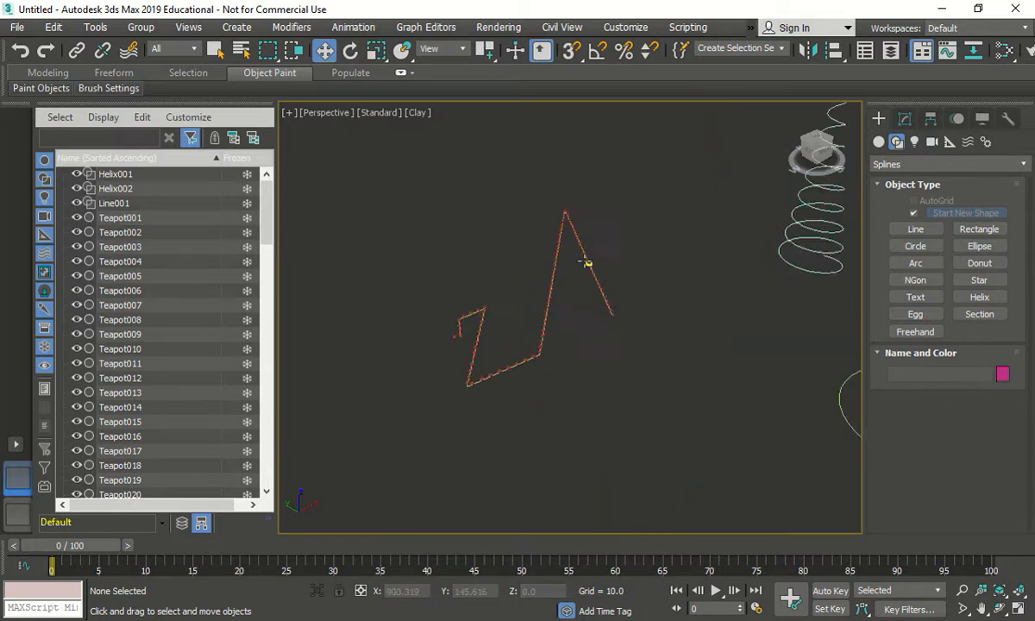
scroll(524, 249, down, 5)
middle_drag(633, 380, 395, 320)
scroll(613, 317, down, 5)
scroll(551, 315, up, 5)
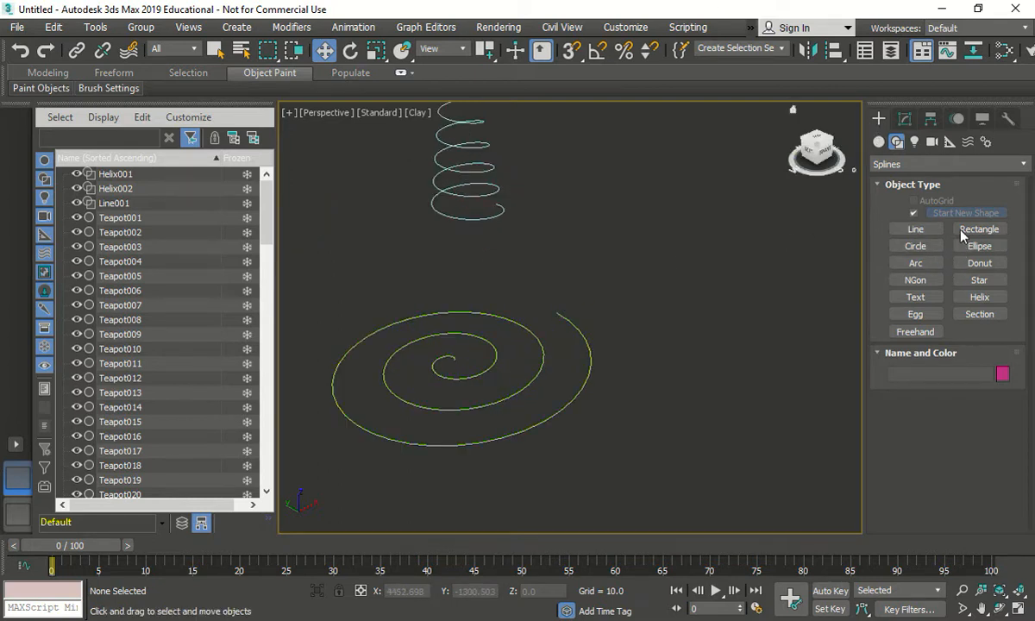
- Create a torus beside the flat spiral with radii of about 200 and 62
click(880, 142)
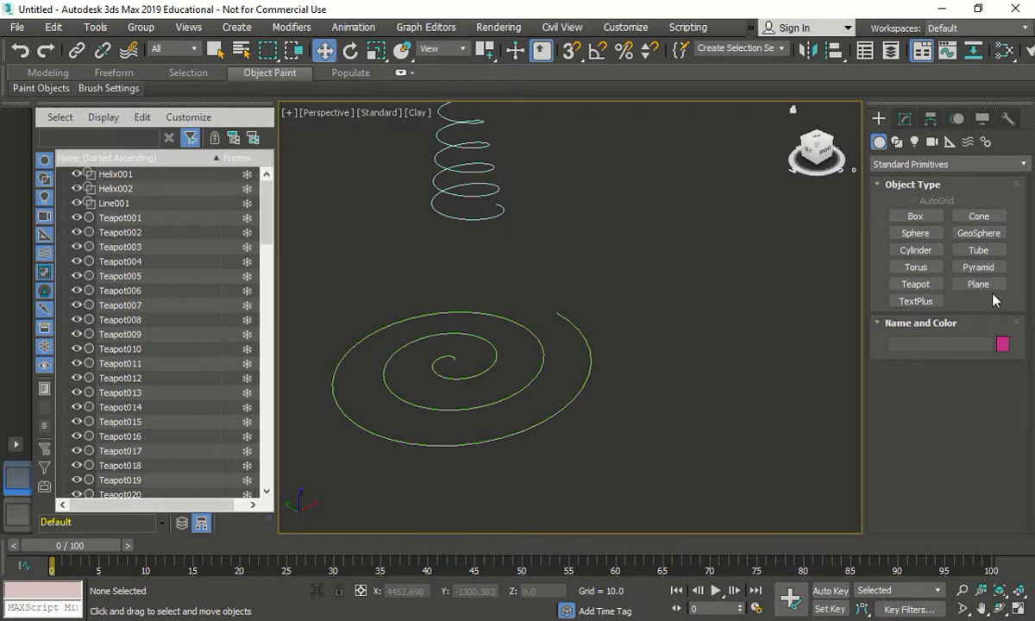
click(915, 252)
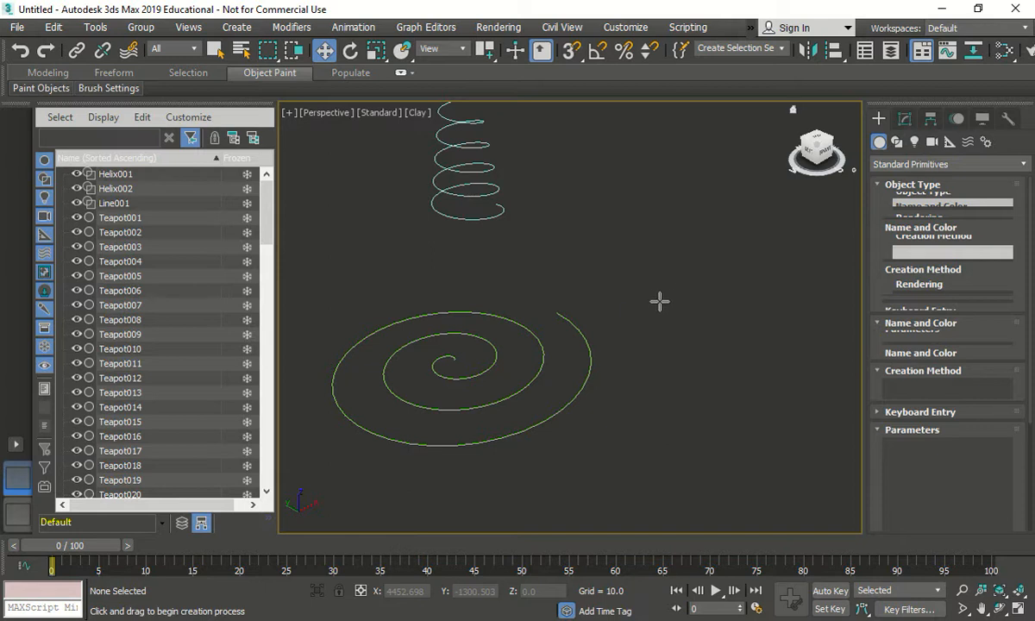
drag(632, 314, 636, 315)
scroll(628, 311, down, 4)
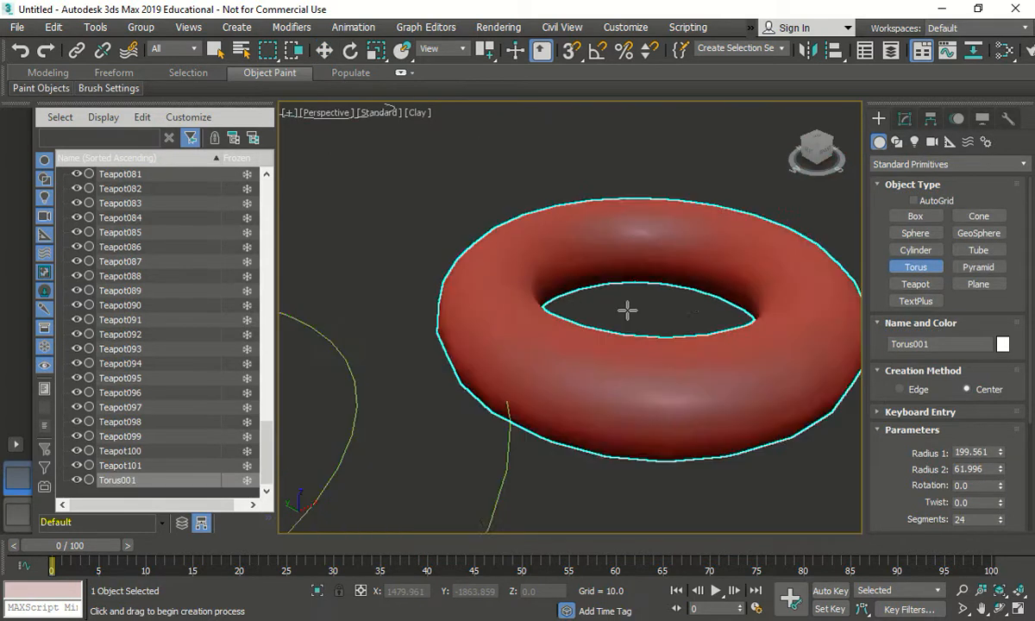
scroll(627, 317, up, 2)
click(626, 324)
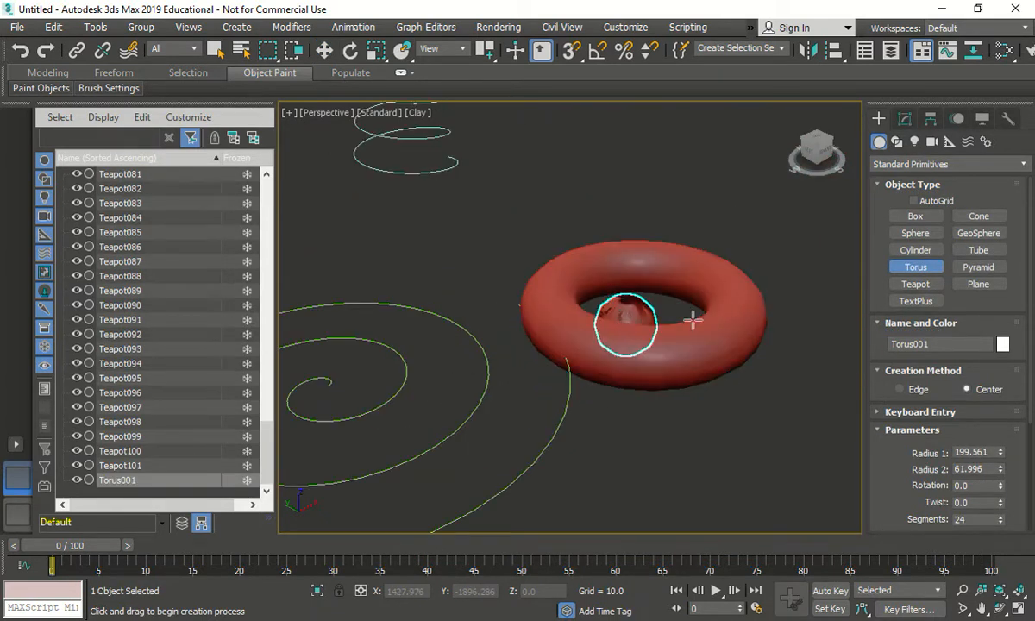
right_click(742, 222)
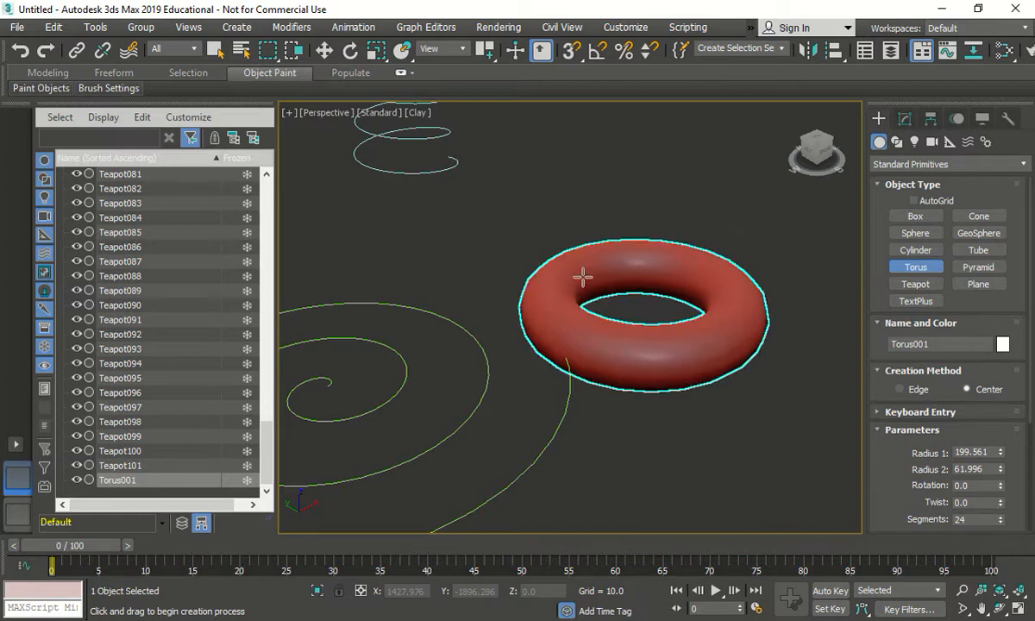
scroll(749, 291, down, 3)
middle_drag(749, 291, 636, 312)
right_click(636, 312)
- Select every teapot from Teapot001 to Teapot101 and delete them all from the scene
scroll(398, 319, down, 3)
middle_drag(414, 318, 678, 319)
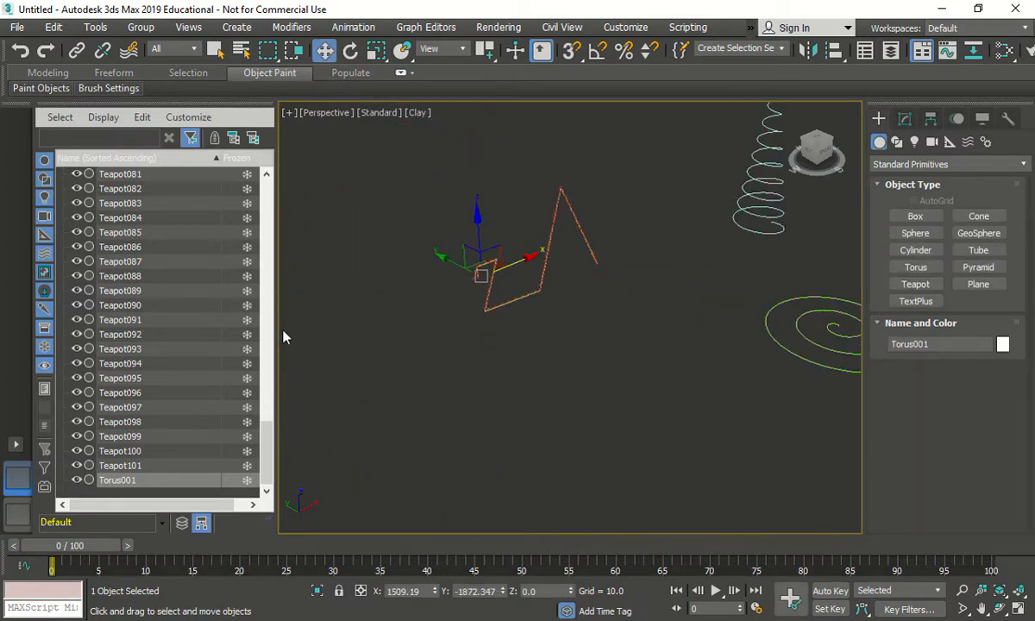
click(129, 466)
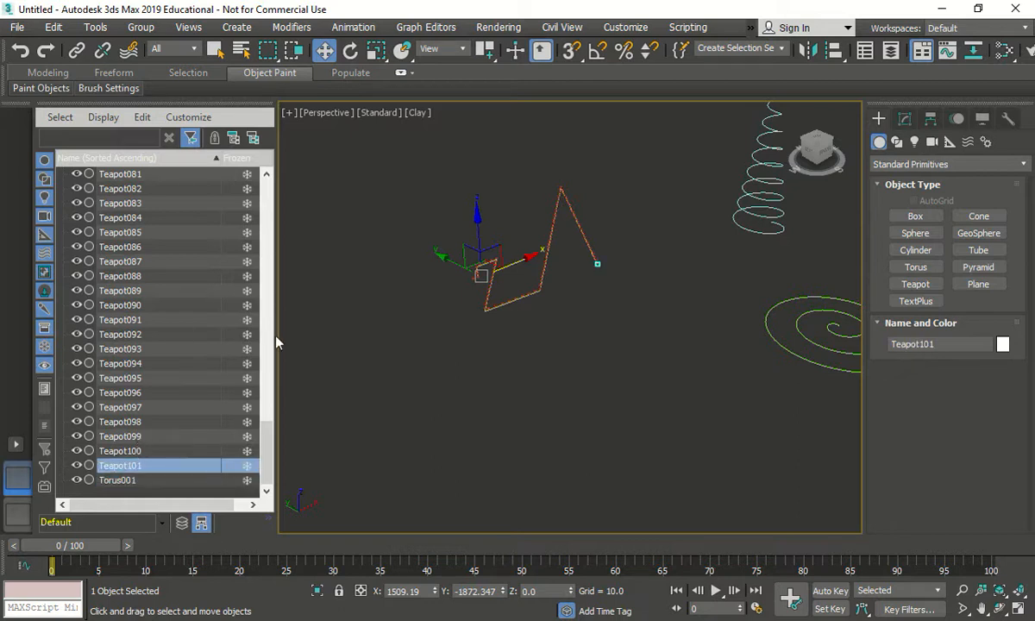
scroll(252, 207, up, 20)
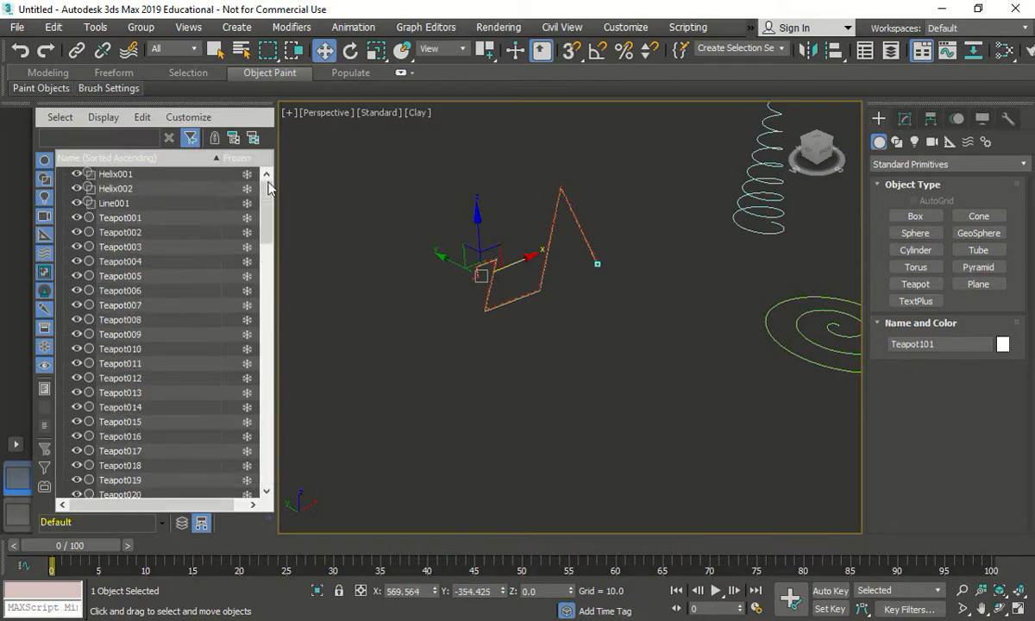
shift+click(143, 218)
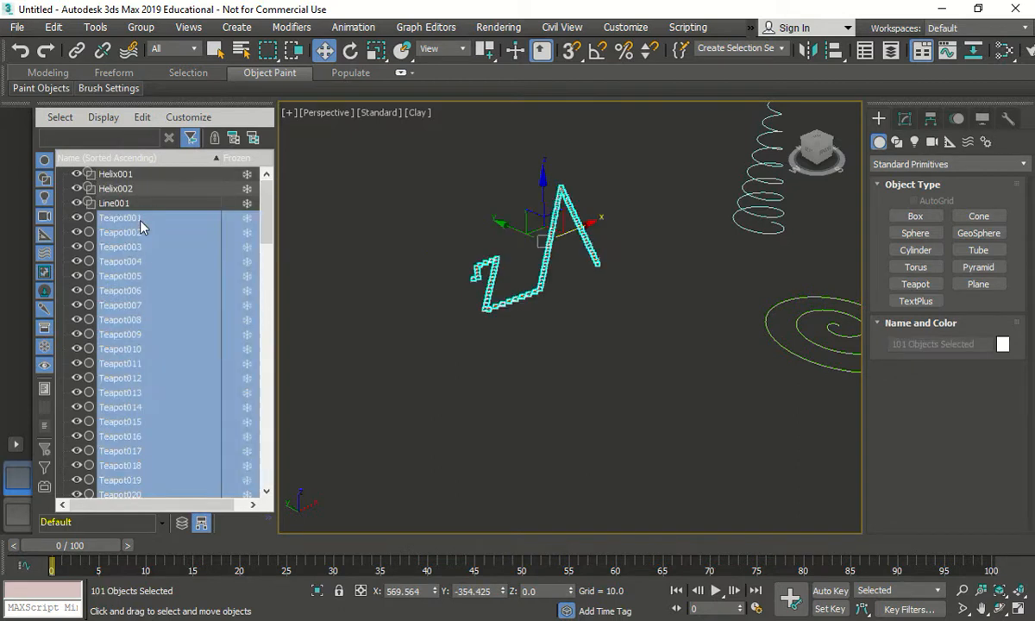
right_click(159, 283)
mouse_move(200, 335)
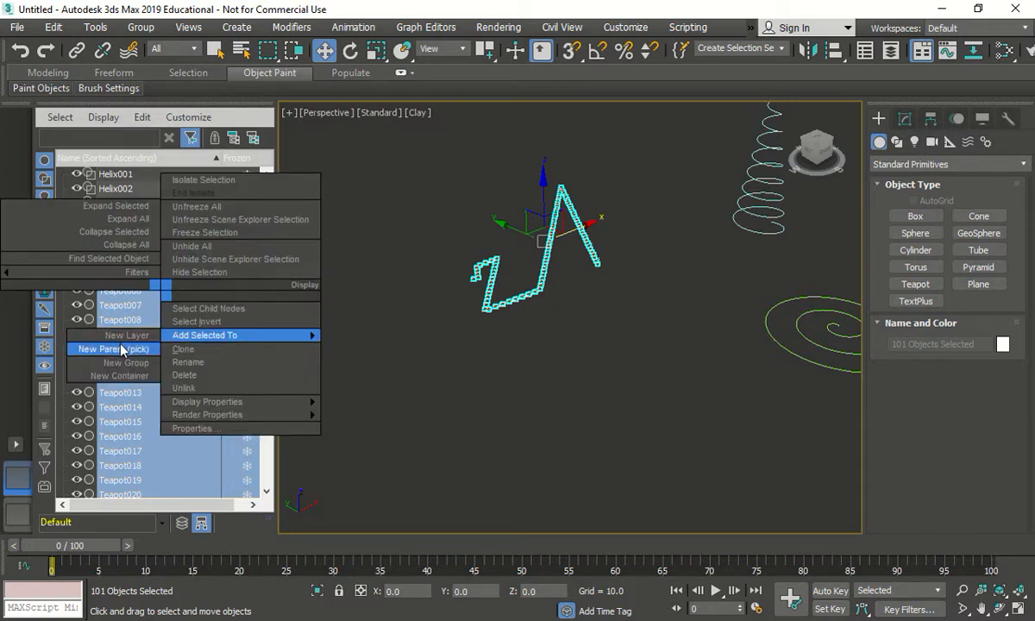
click(125, 413)
key(Delete)
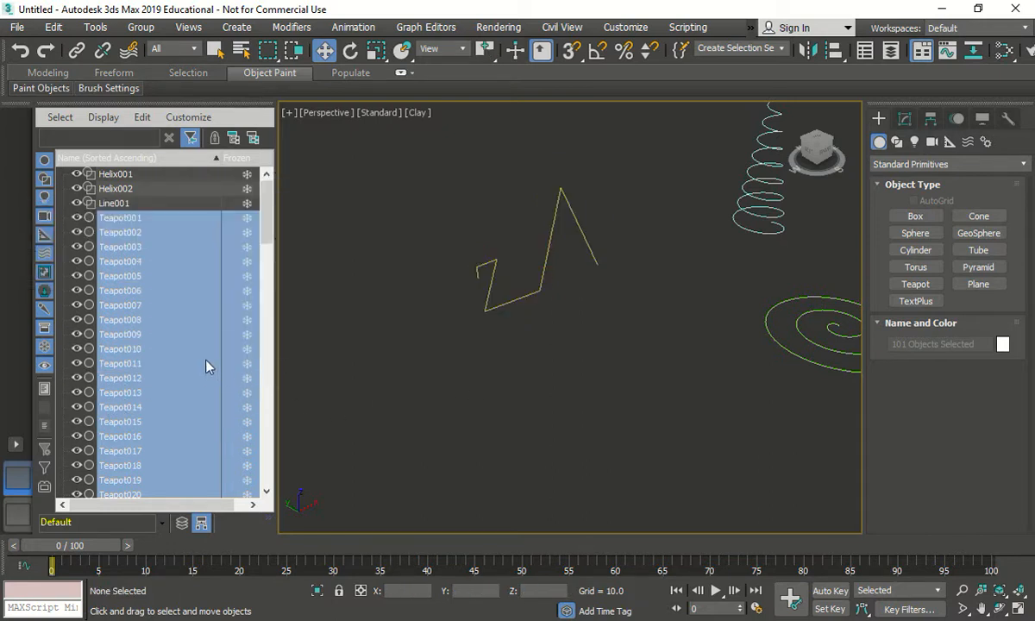
- Delete the zigzag line from the scene
scroll(535, 259, up, 3)
scroll(552, 267, down, 4)
click(507, 239)
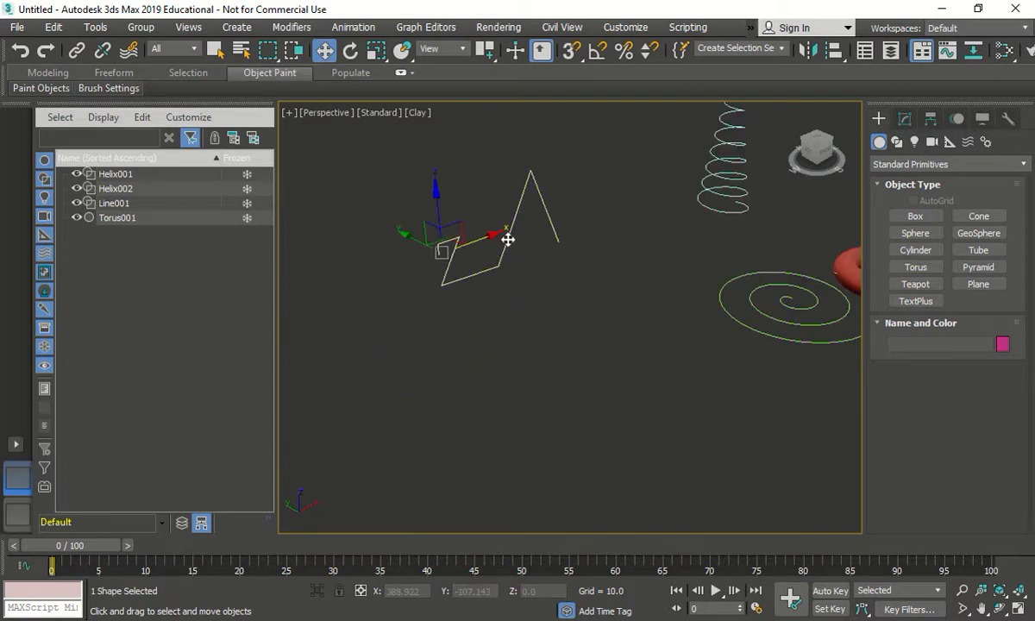
key(Delete)
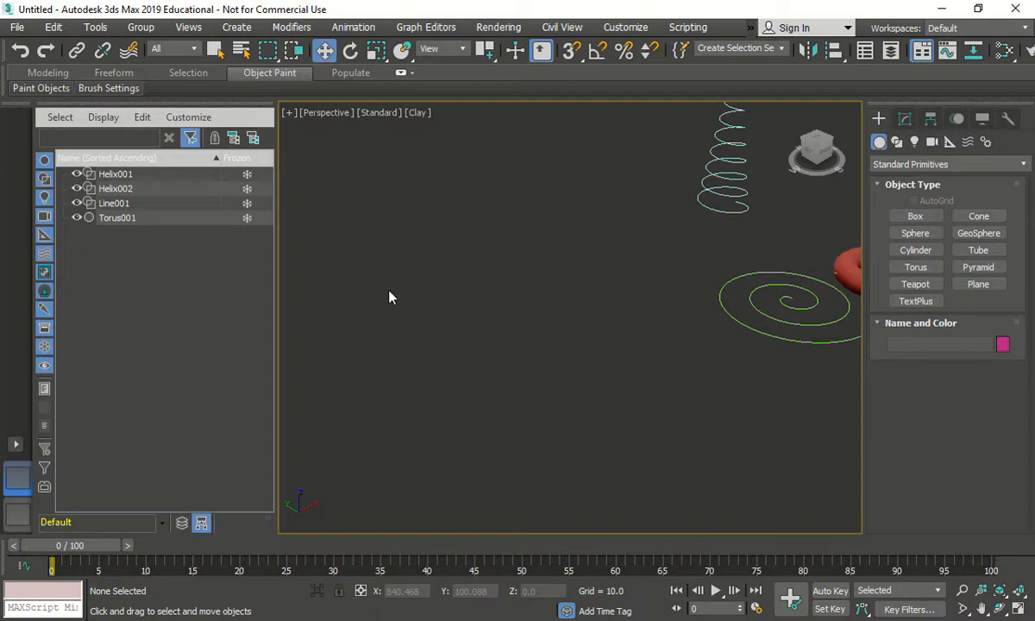
- Delete the torus beside the flat spiral
scroll(508, 277, down, 5)
scroll(573, 296, up, 6)
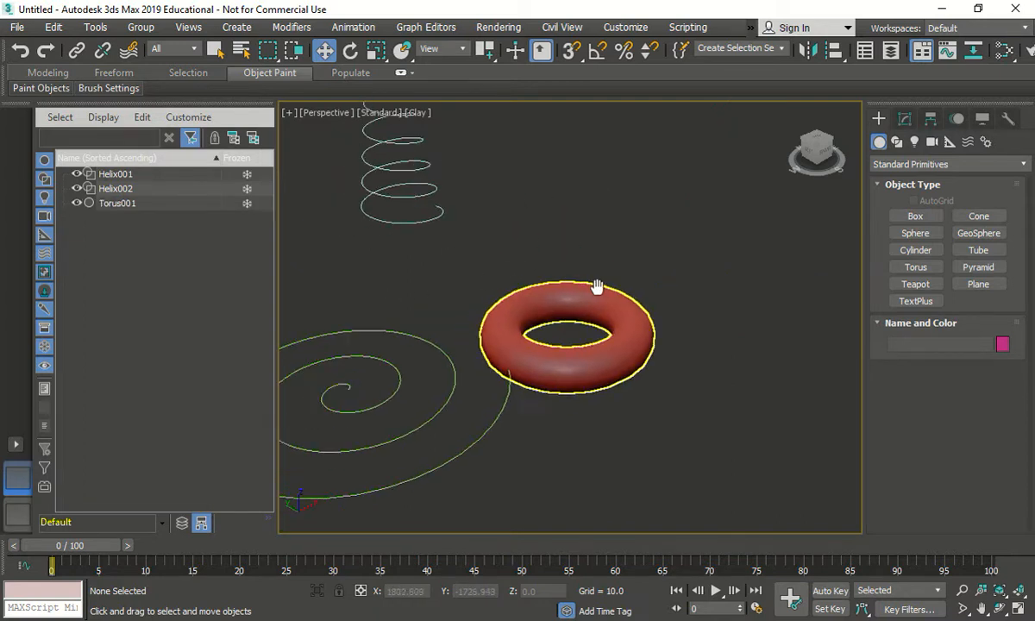
middle_drag(597, 287, 628, 243)
click(671, 261)
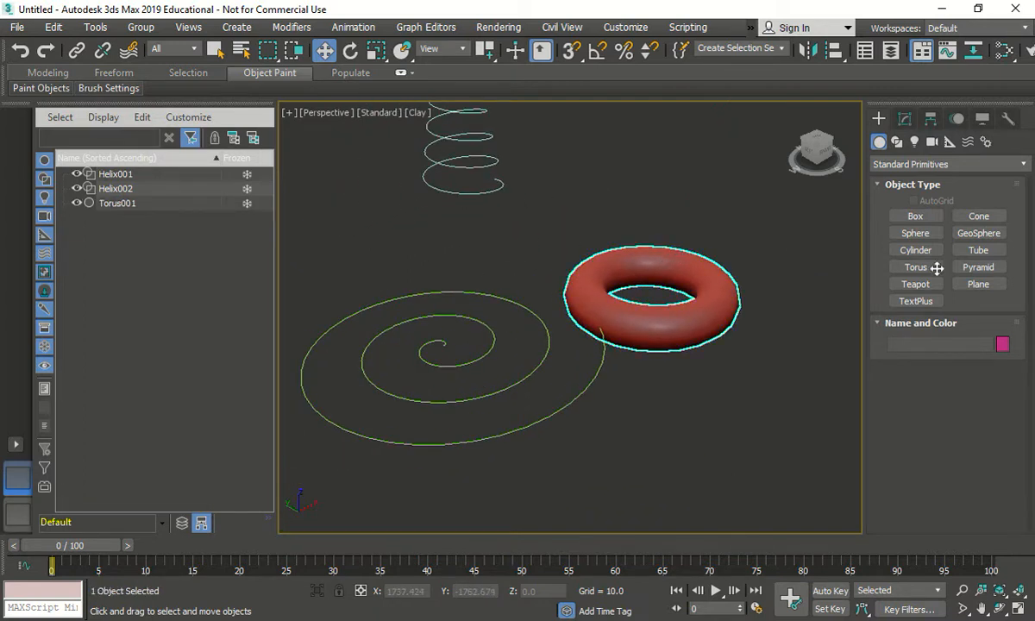
key(Delete)
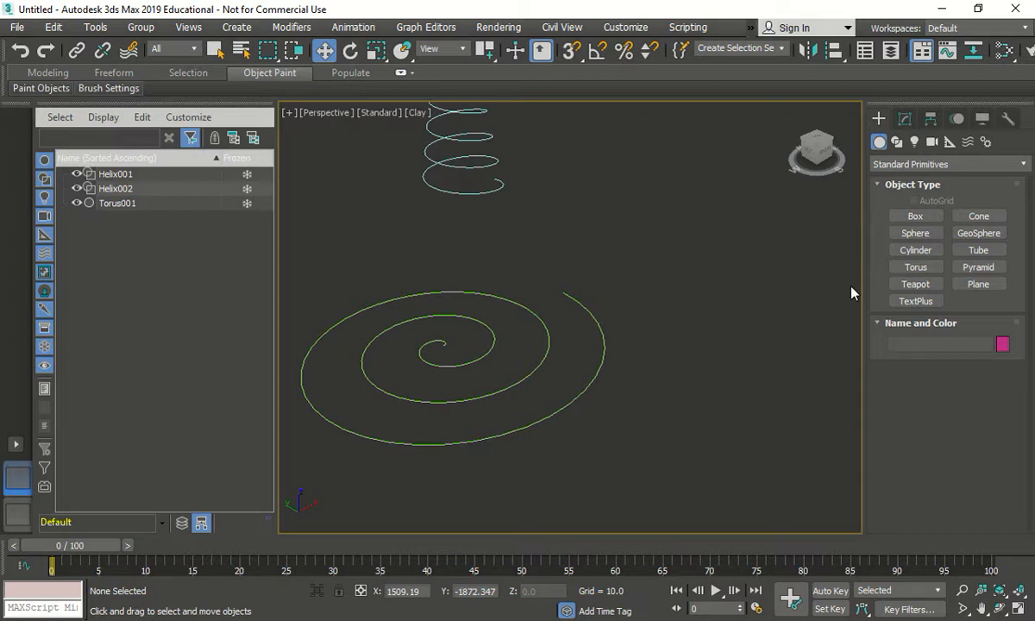
click(916, 268)
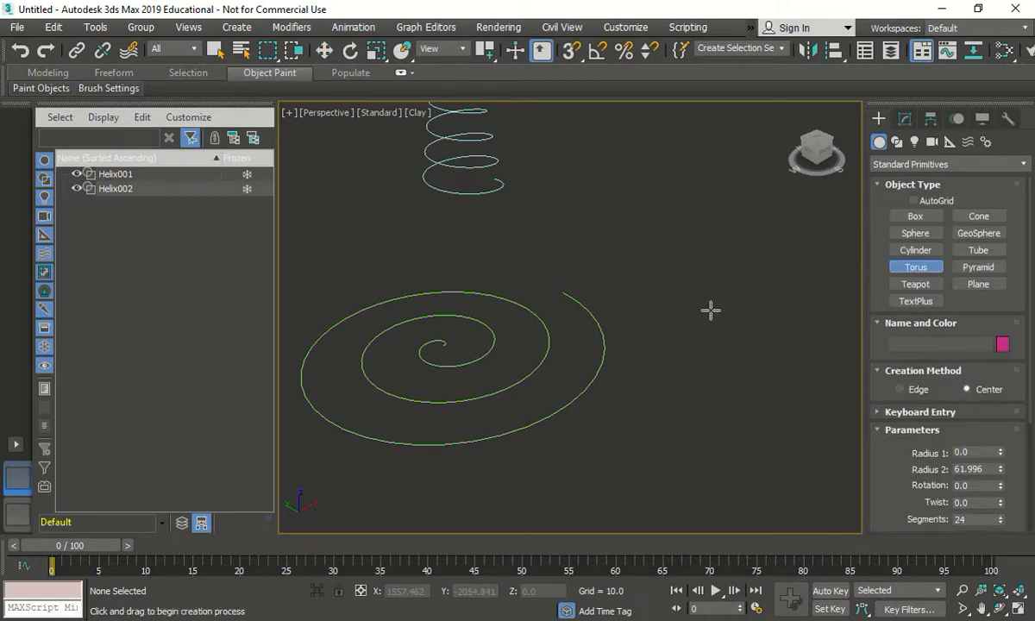
click(705, 307)
drag(720, 306, 744, 299)
click(738, 294)
right_click(738, 294)
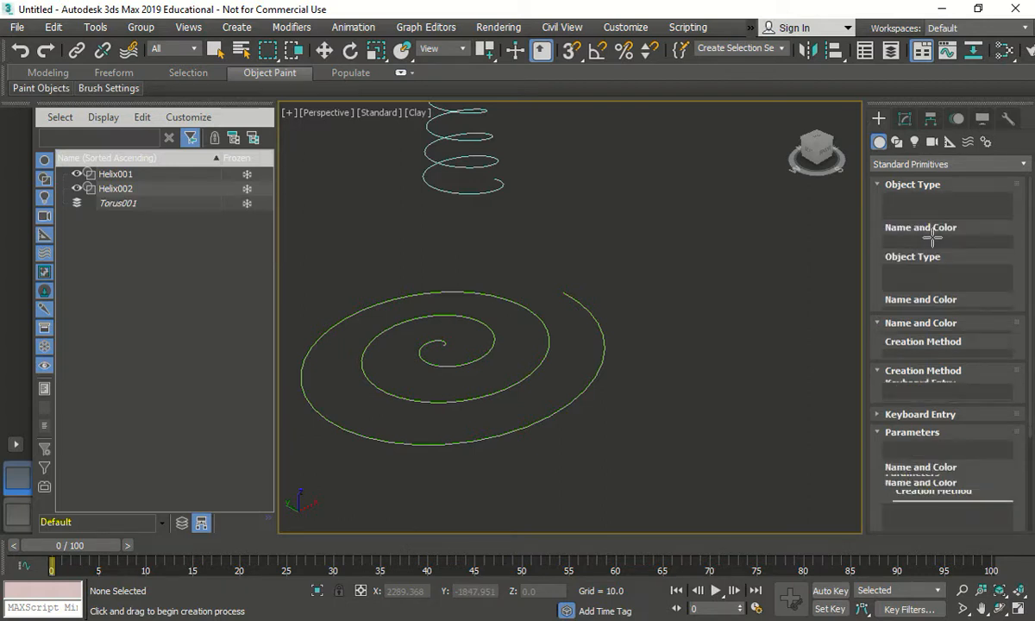
- Create a small sphere with a radius of about 18 beside the flat spiral
drag(658, 307, 661, 308)
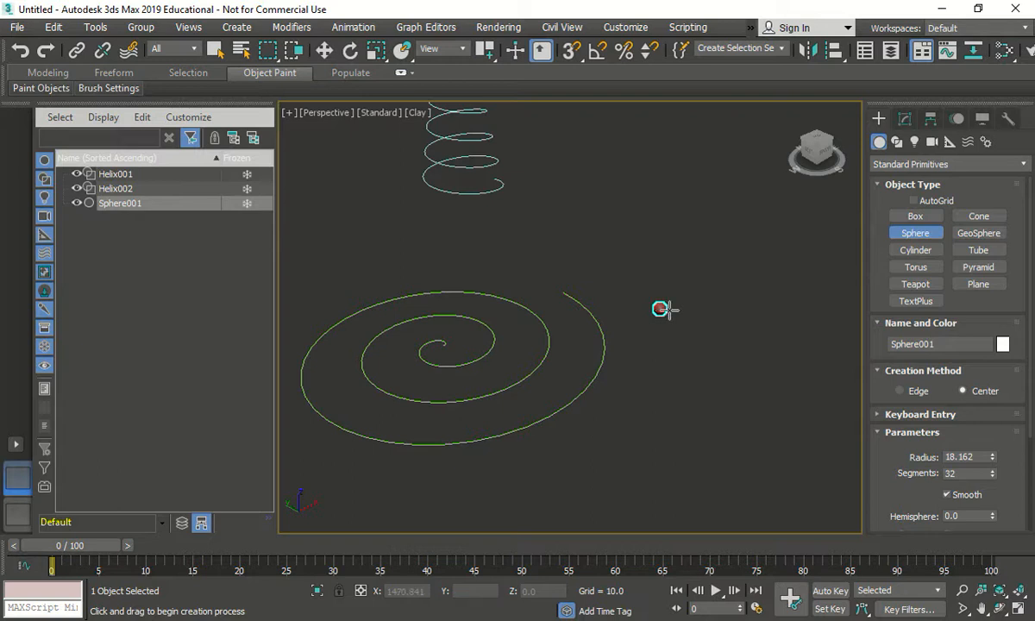
scroll(625, 301, up, 4)
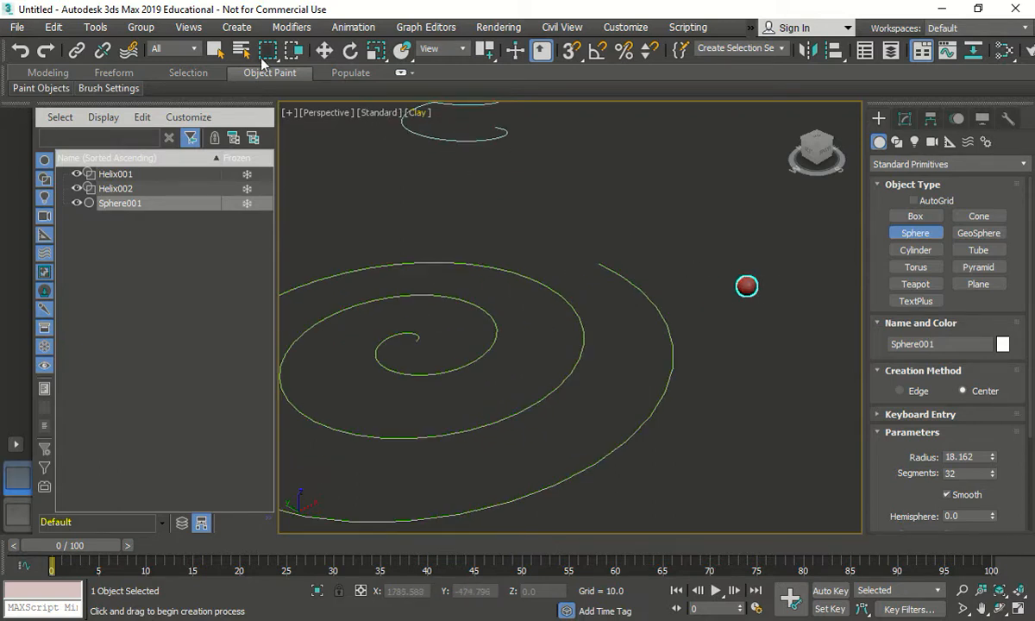
- Start the Spacing Tool for the sphere and preview its instances along the flat spiral with a count of 100
key(shift+i)
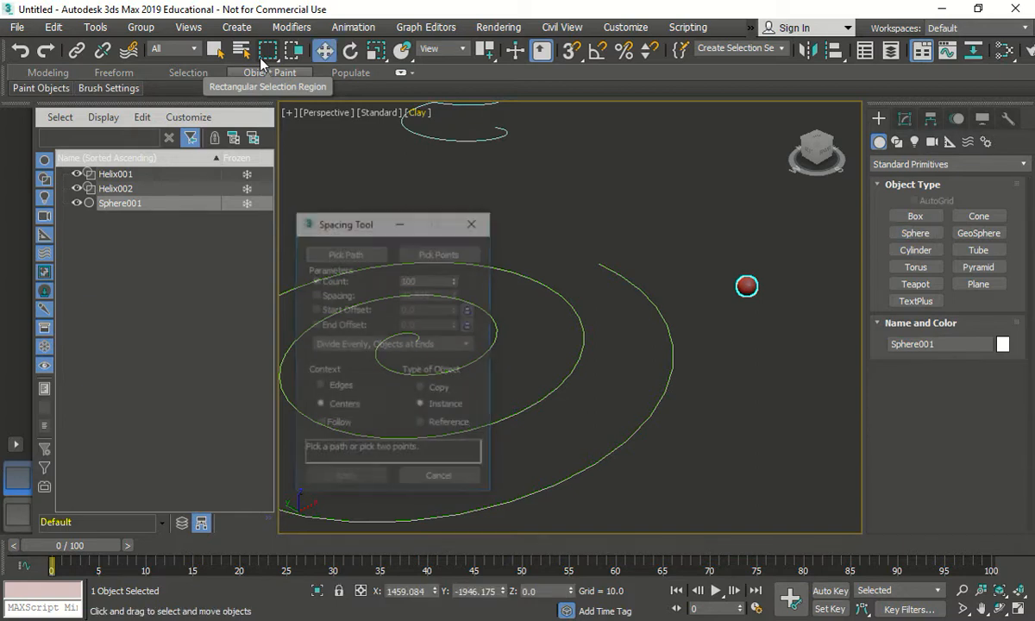
click(353, 254)
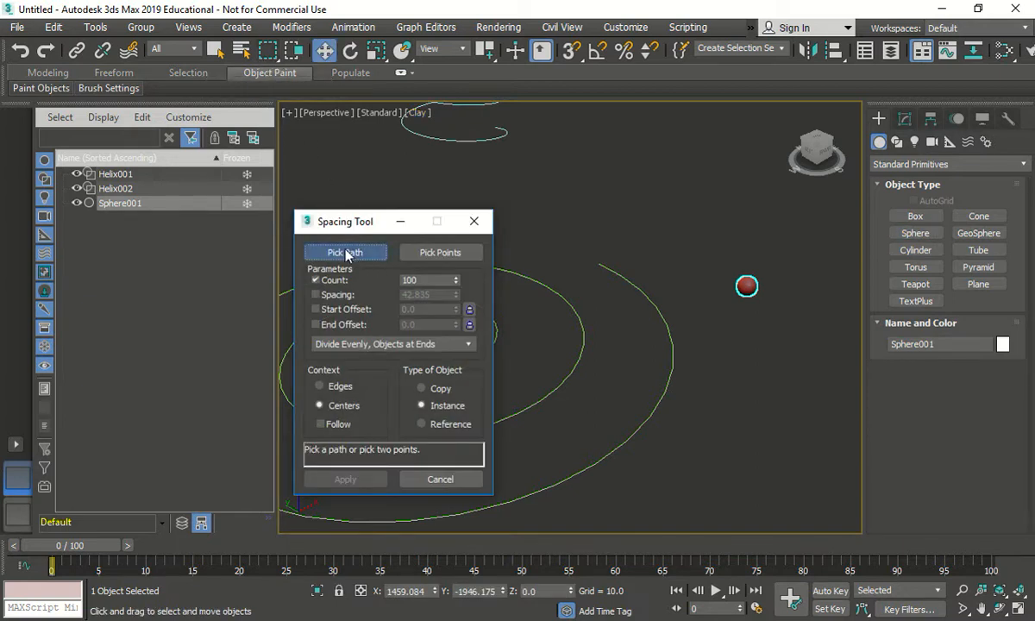
click(618, 274)
scroll(550, 291, down, 4)
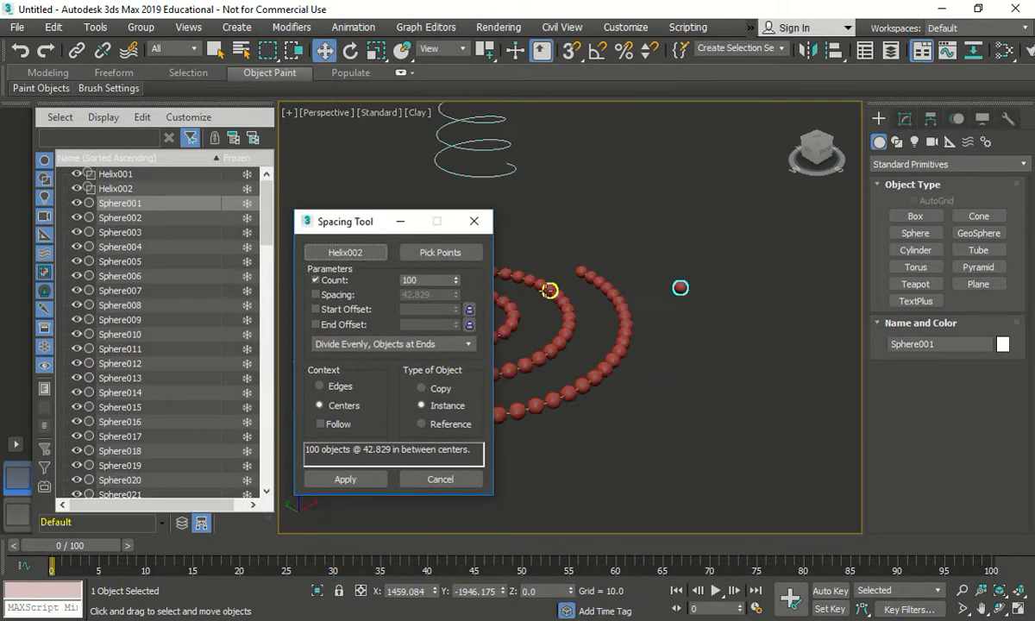
middle_drag(640, 356, 733, 375)
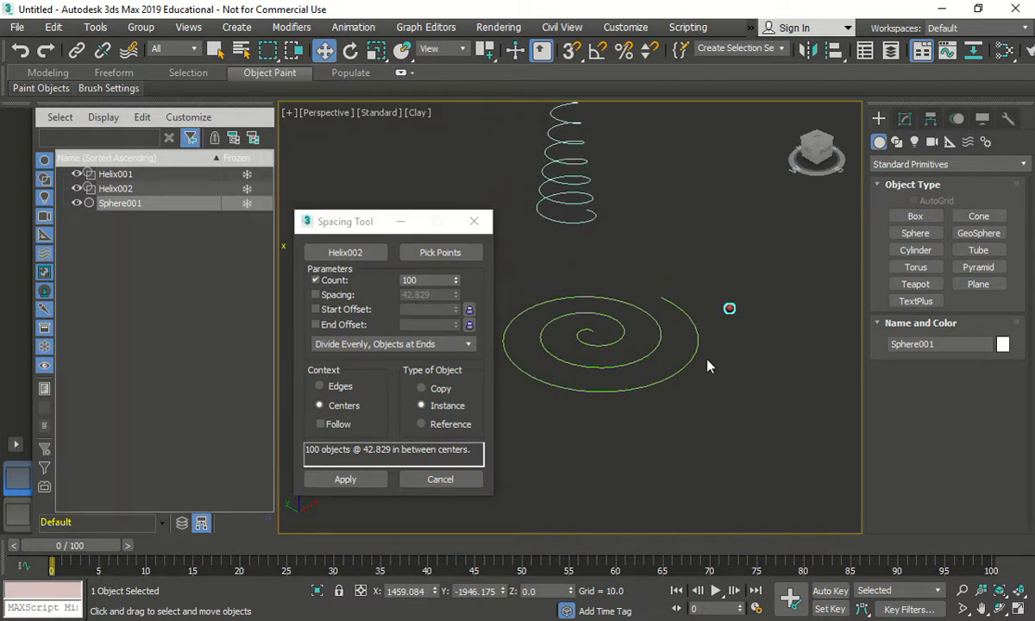
- Try applying the spacing with the flat spiral itself selected, and undo the spiral copies
click(689, 318)
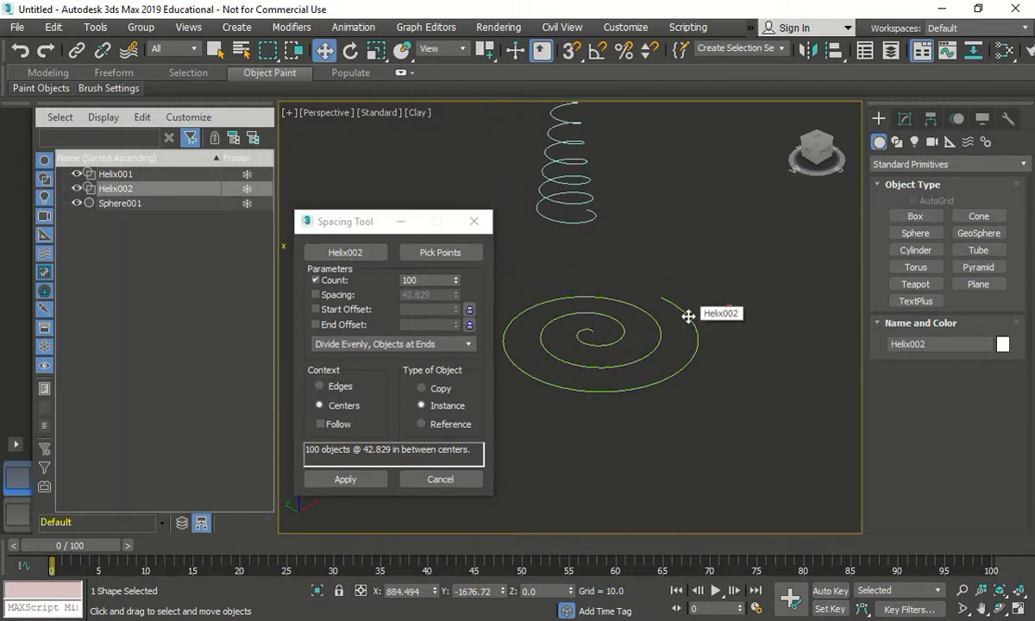
click(367, 480)
scroll(612, 331, up, 3)
scroll(624, 322, down, 3)
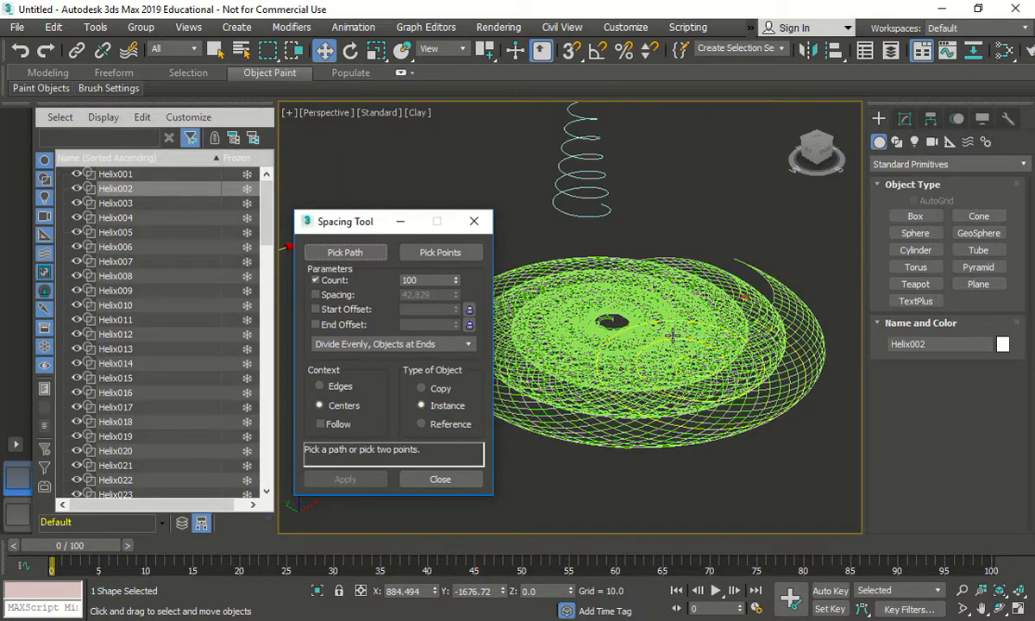
key(ctrl+z)
- Pick the flat spiral as the path again, set the spacing count to 50, and close the Spacing Tool
scroll(638, 297, up, 2)
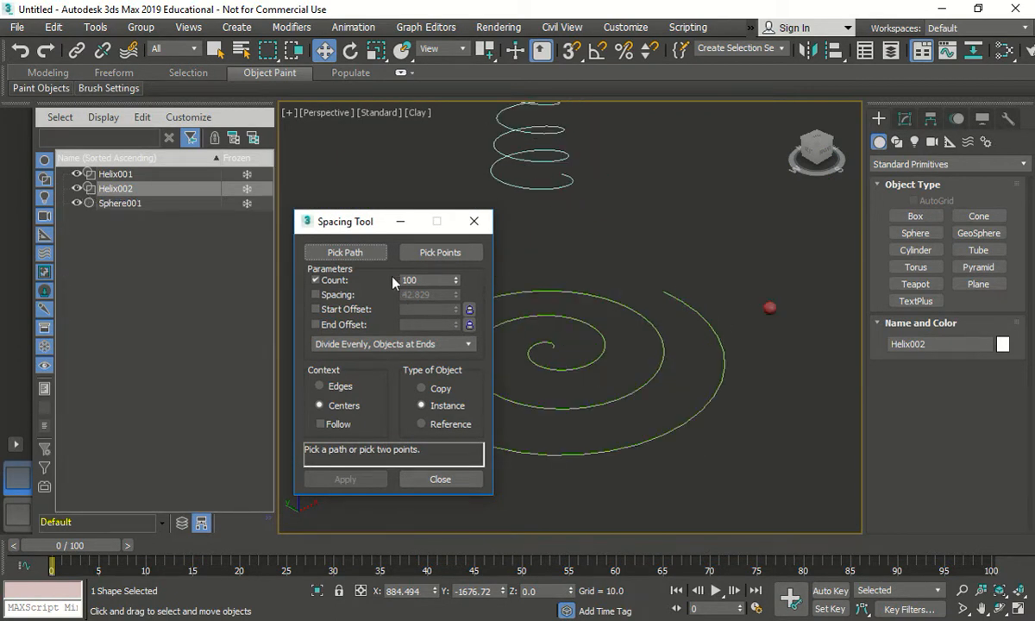
click(351, 254)
click(684, 305)
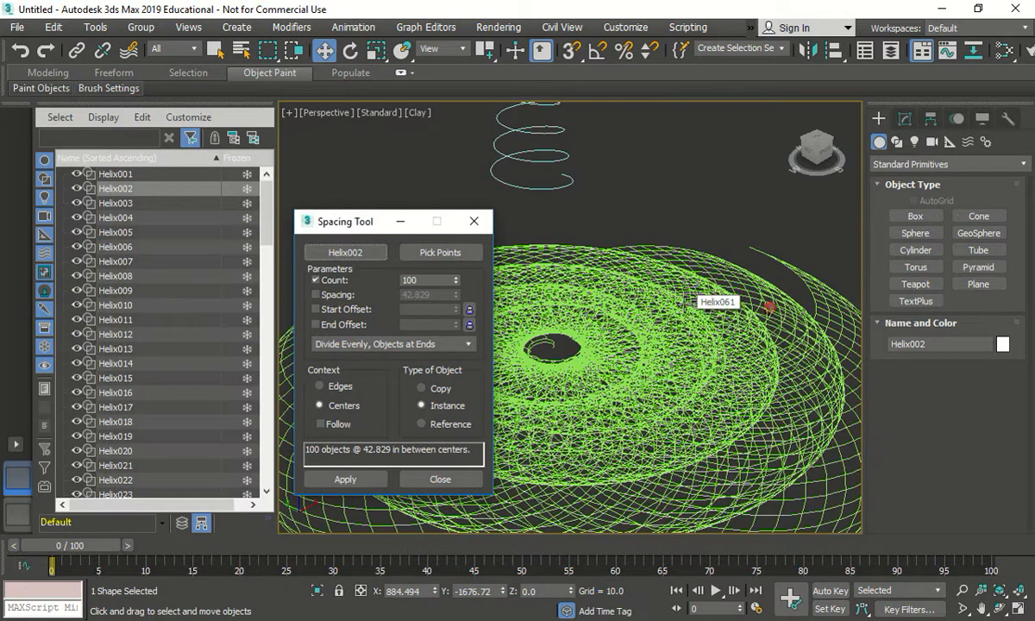
double_click(423, 278)
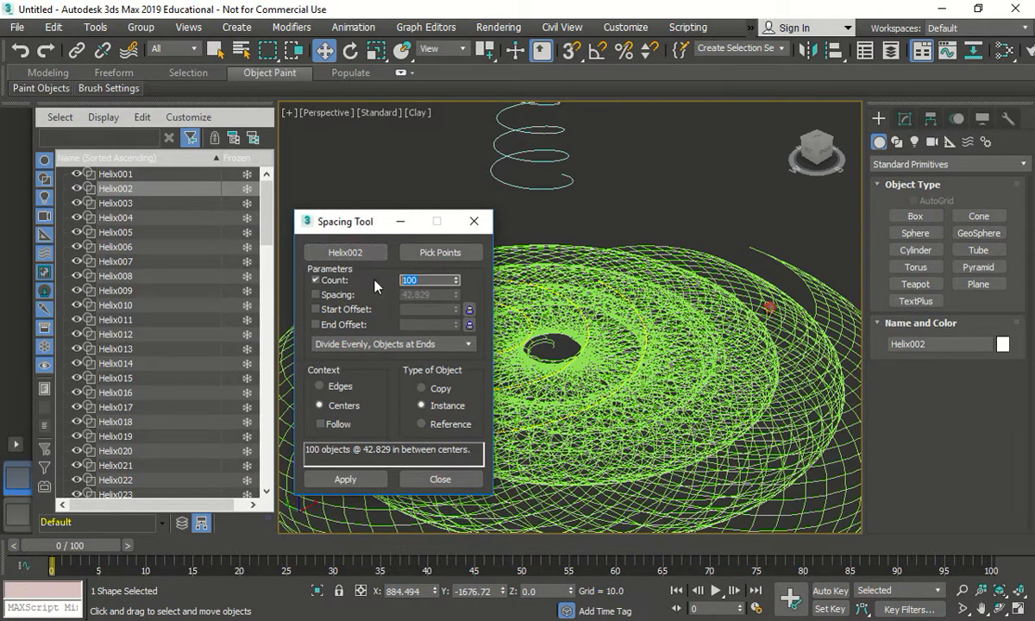
text(50)
key(Return)
click(442, 479)
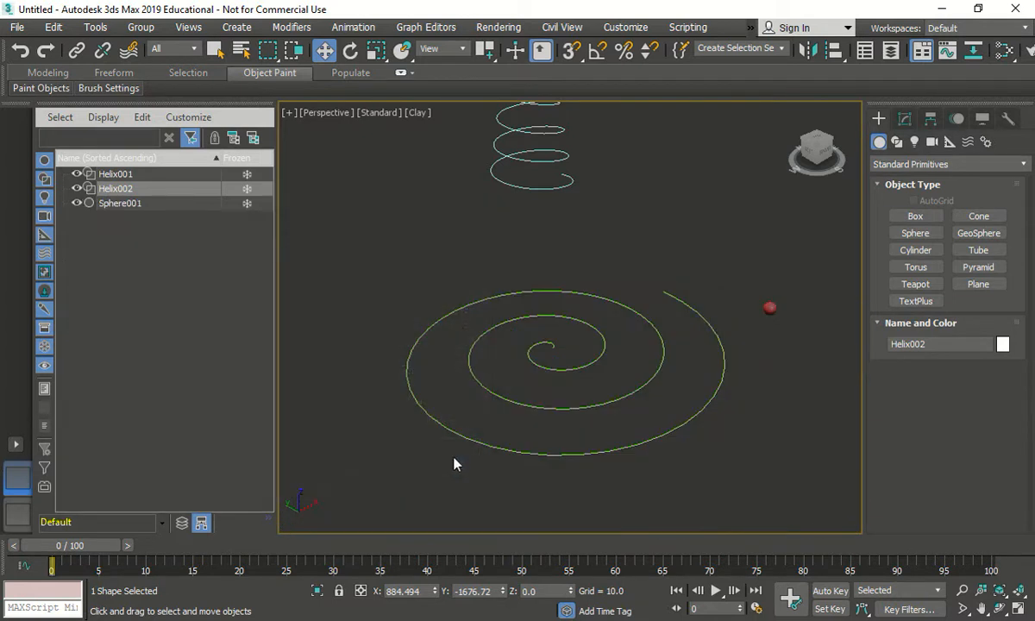
- Select the sphere and distribute 50 evenly spaced instances of it along the flat spiral with the Spacing Tool
click(155, 205)
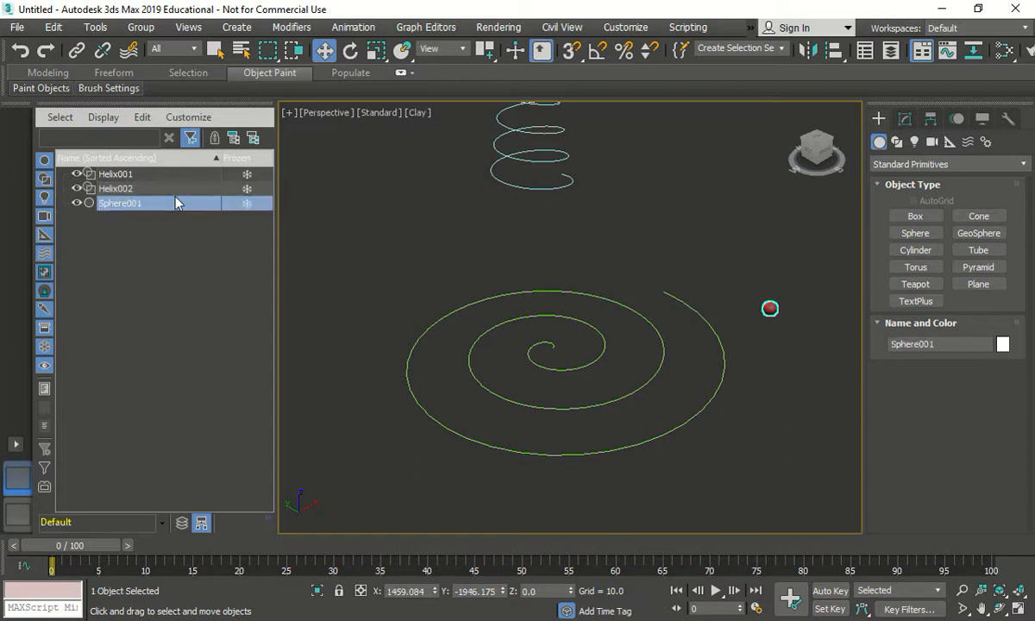
key(shift+i)
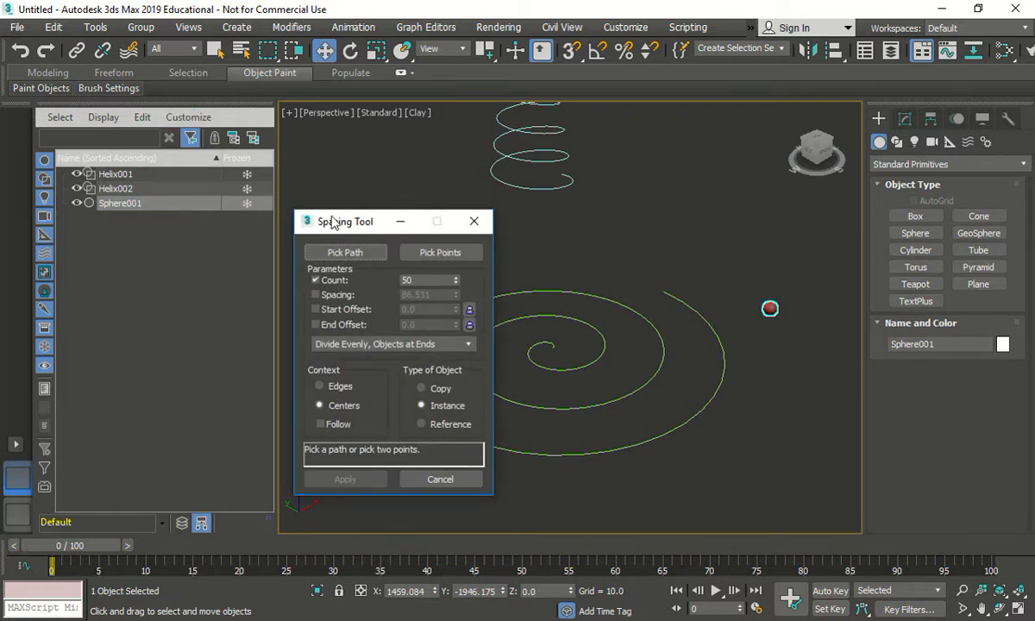
click(345, 253)
click(675, 309)
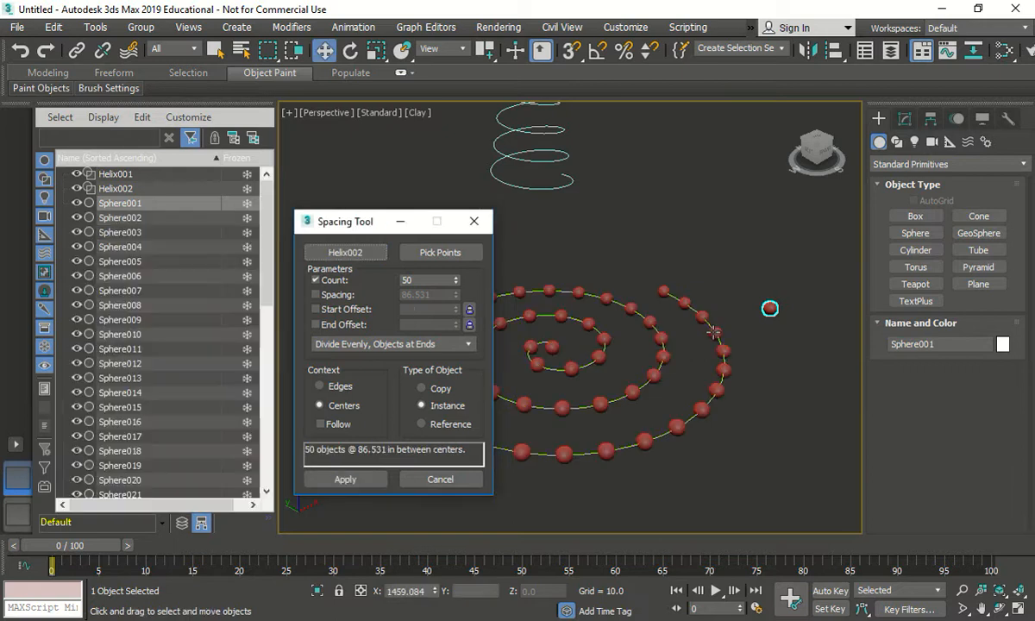
middle_drag(751, 455, 826, 453)
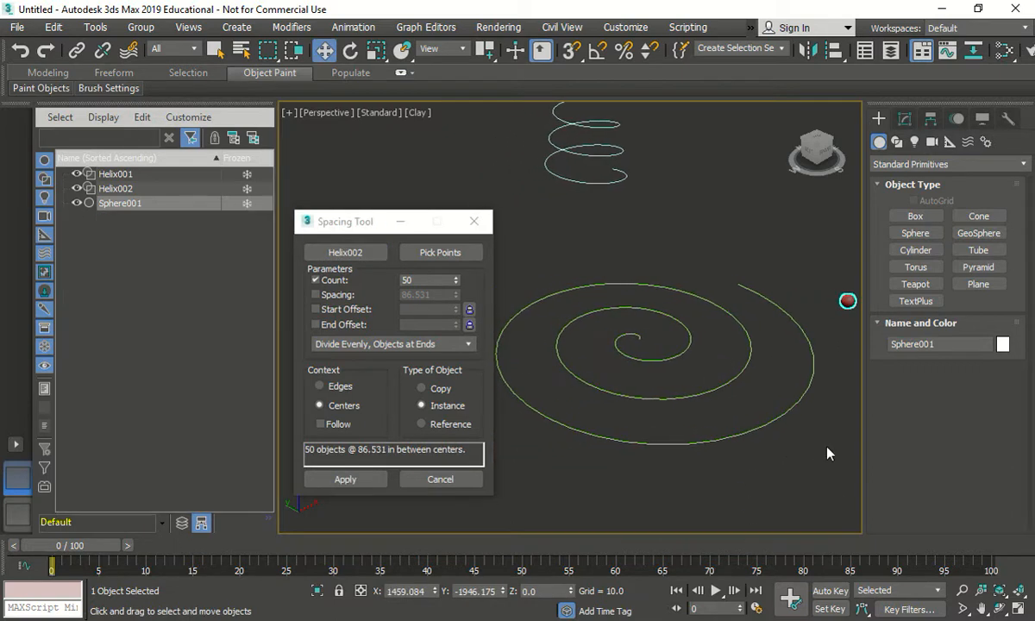
click(383, 475)
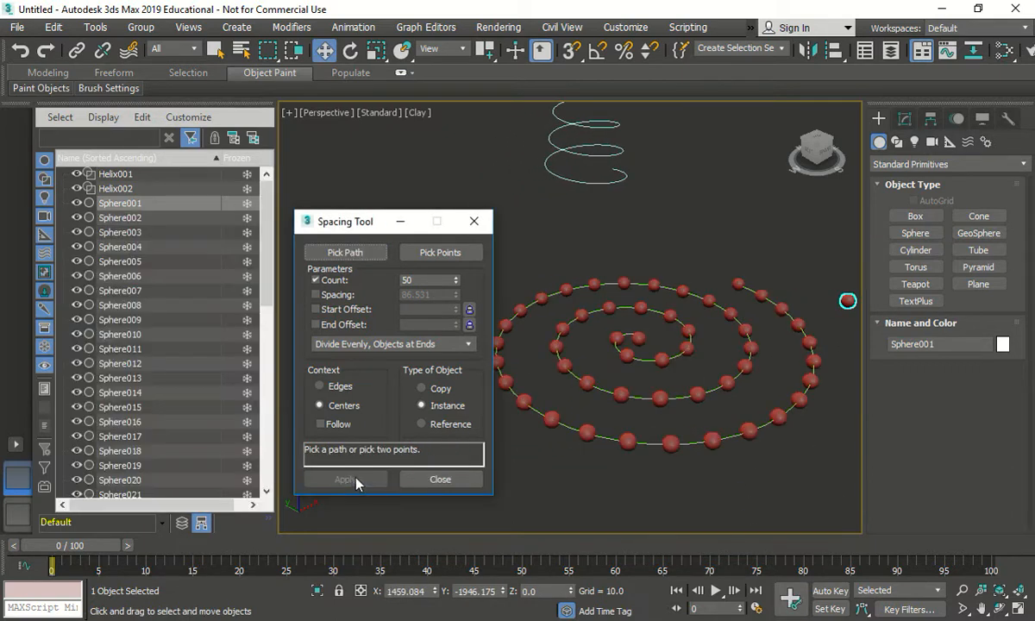
- Distribute 50 evenly spaced instances of the sphere along the vertical helix with the Spacing Tool
click(439, 480)
middle_drag(683, 338, 622, 389)
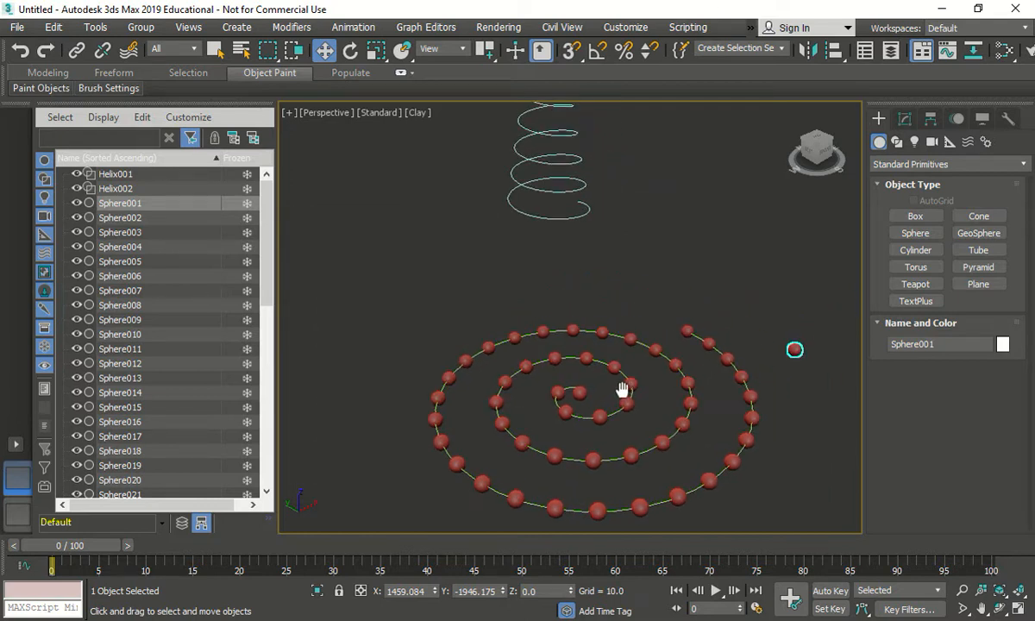
middle_drag(650, 233, 608, 299)
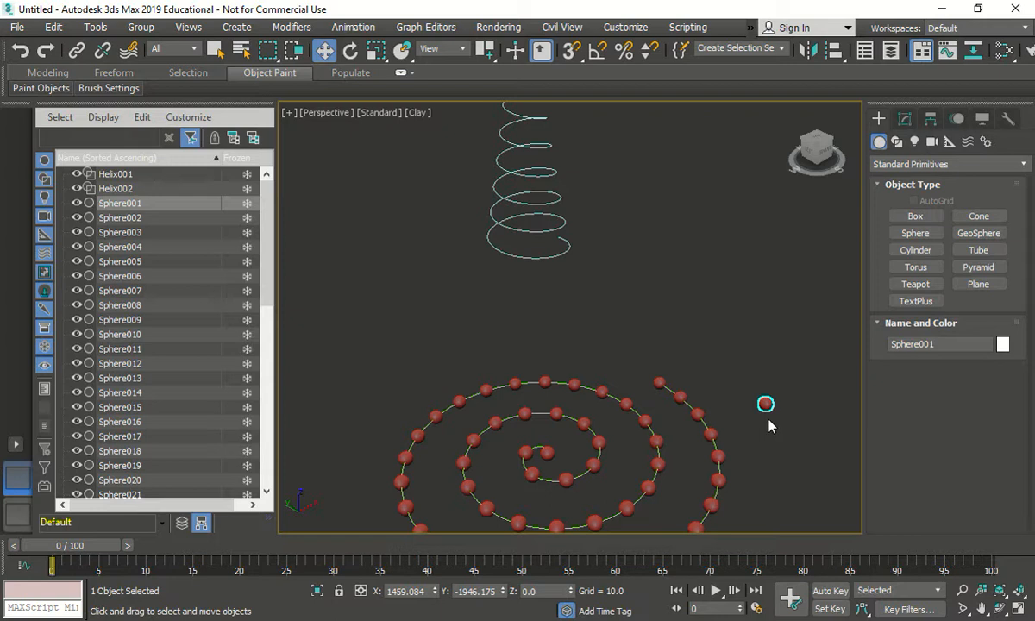
key(shift+i)
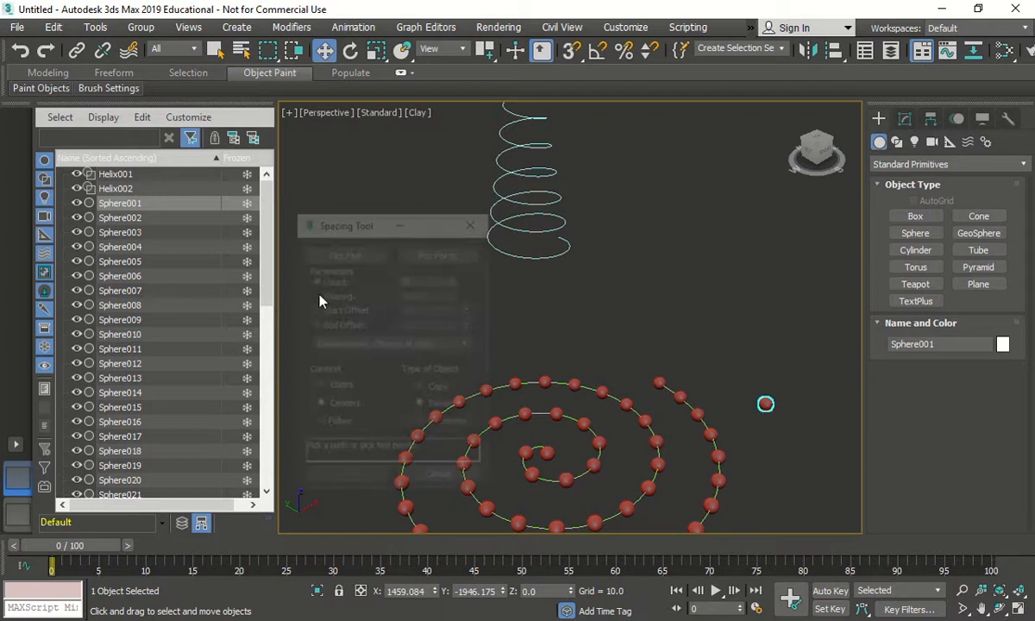
click(348, 255)
click(557, 231)
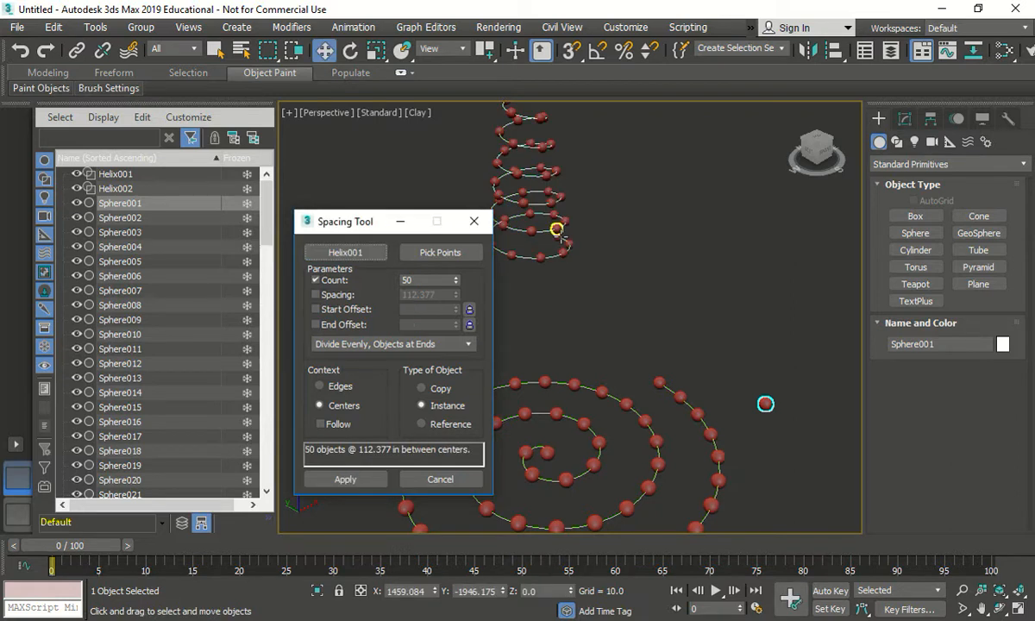
click(343, 480)
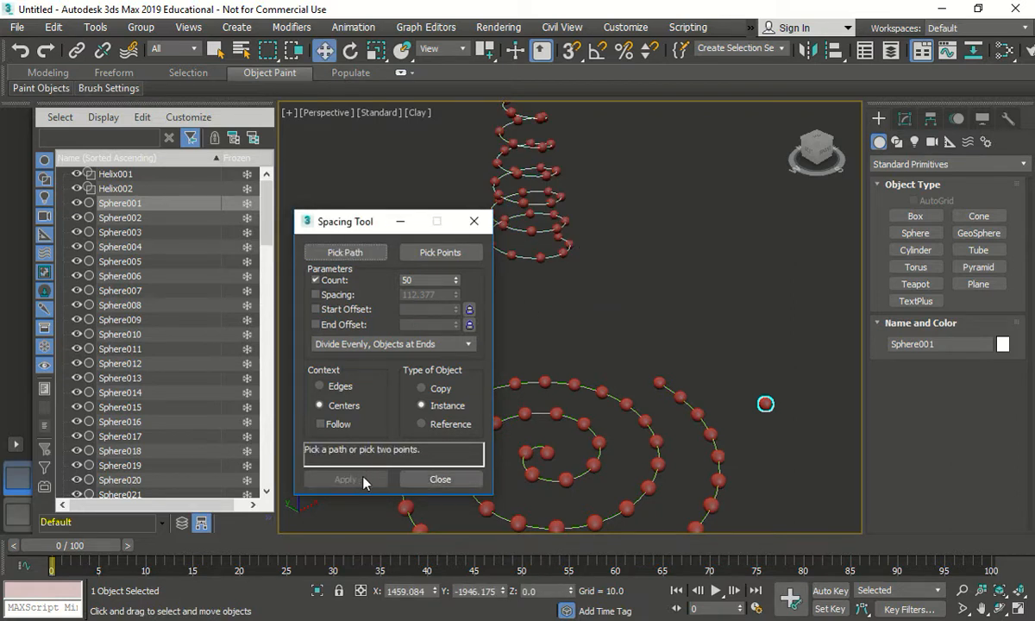
click(440, 479)
- Delete the distributed spheres of the flat spiral and the vertical helix, keeping only one sphere
key(z)
scroll(499, 147, up, 1)
scroll(500, 143, down, 3)
middle_drag(600, 289, 602, 236)
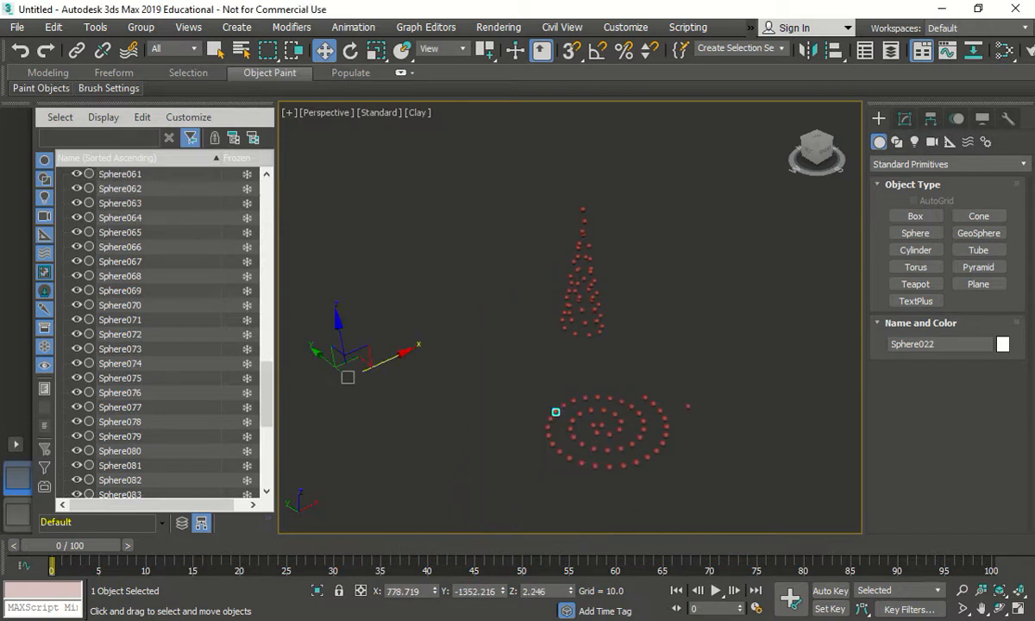
drag(727, 456, 475, 245)
key(Delete)
drag(709, 481, 509, 418)
key(Delete)
scroll(583, 215, up, 5)
drag(687, 419, 476, 273)
key(Delete)
middle_drag(608, 249, 491, 302)
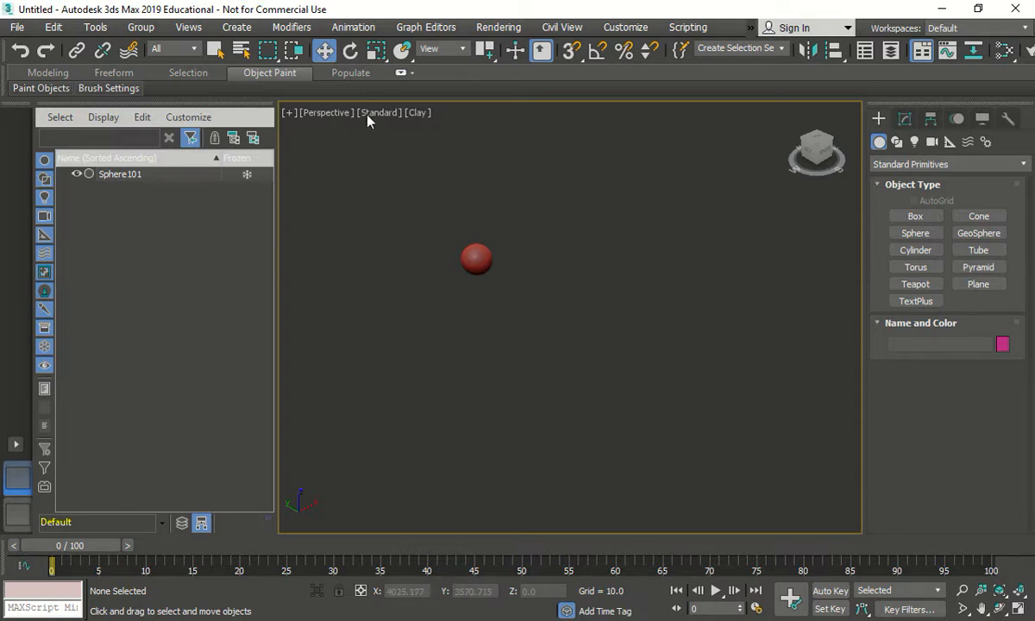
click(94, 29)
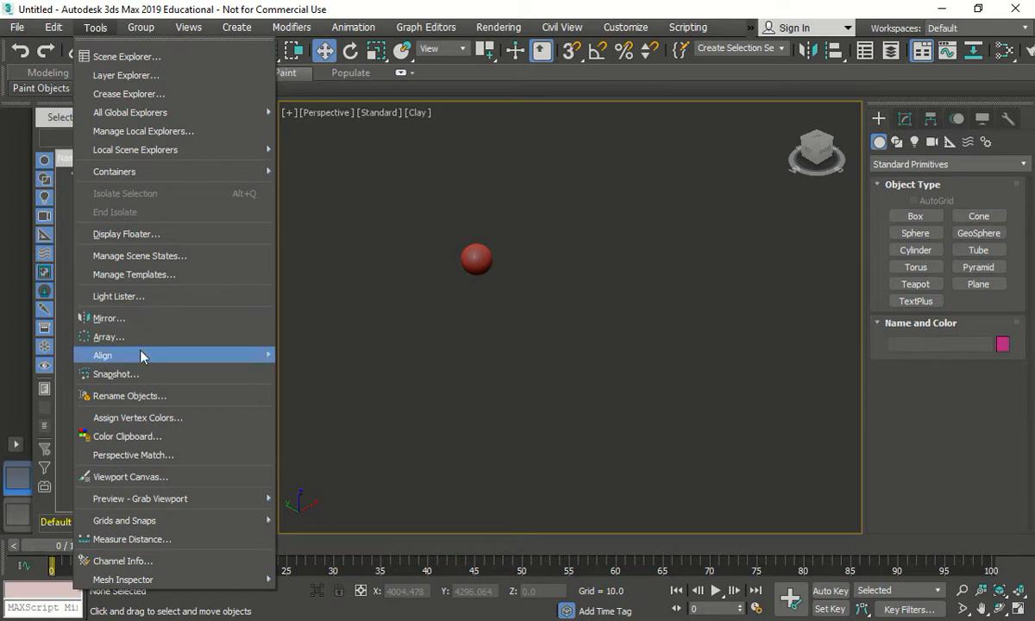
mouse_move(141, 356)
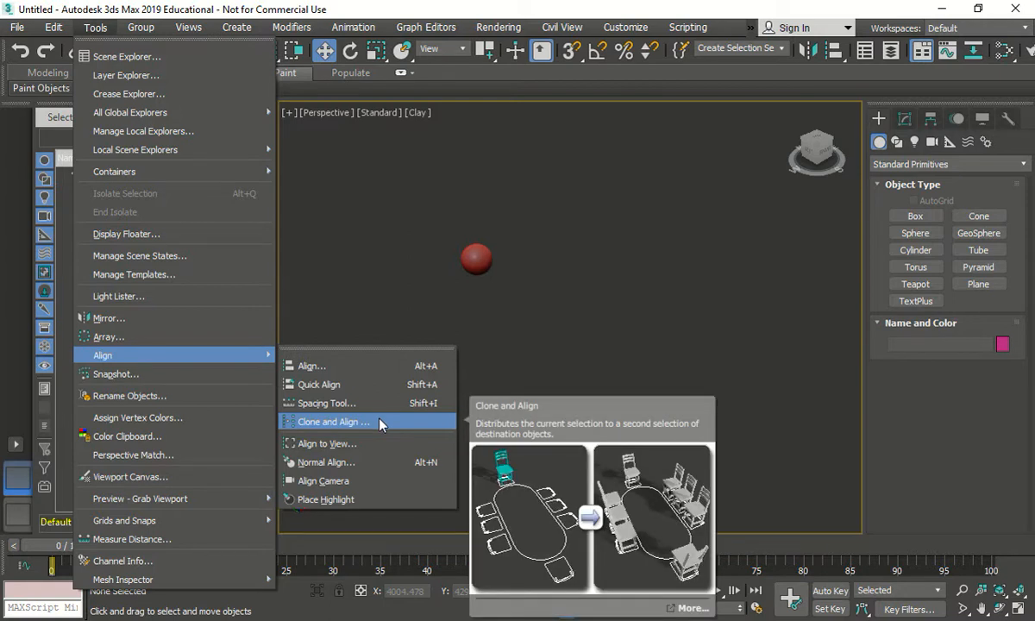
click(381, 422)
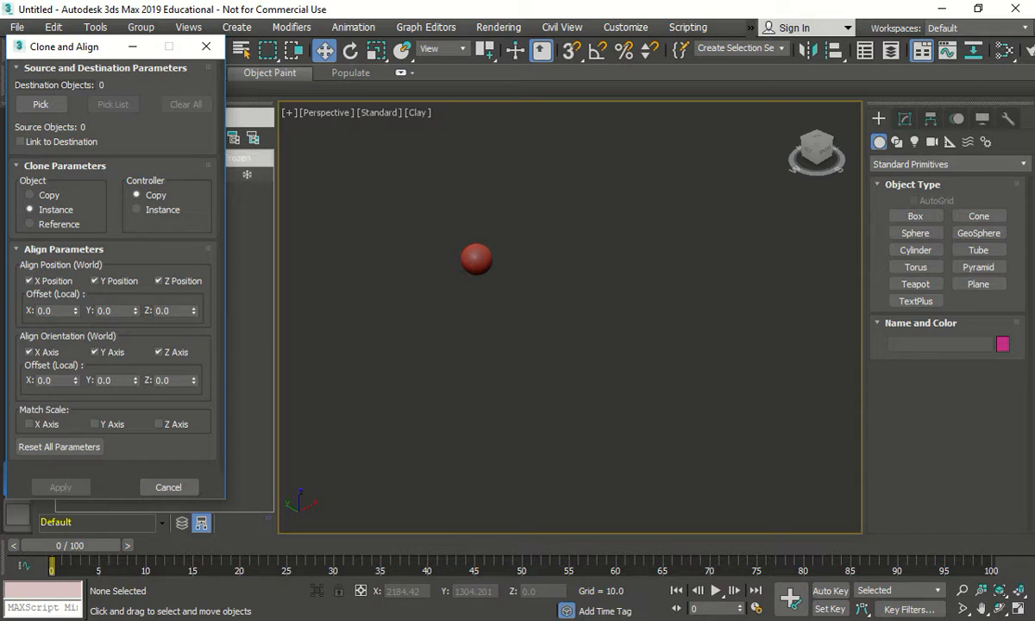
click(28, 103)
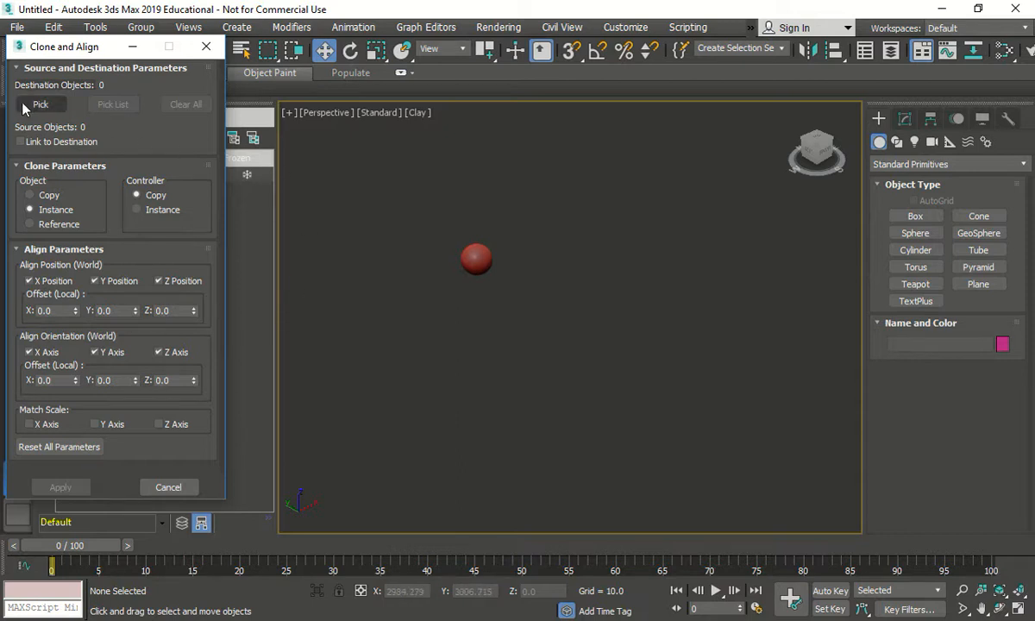
click(466, 257)
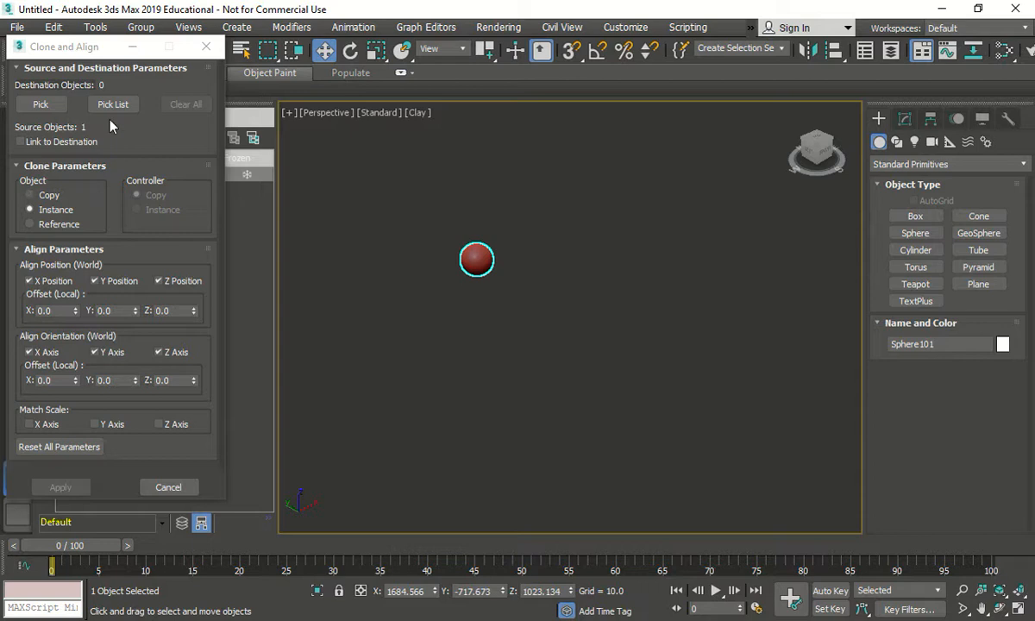
click(42, 105)
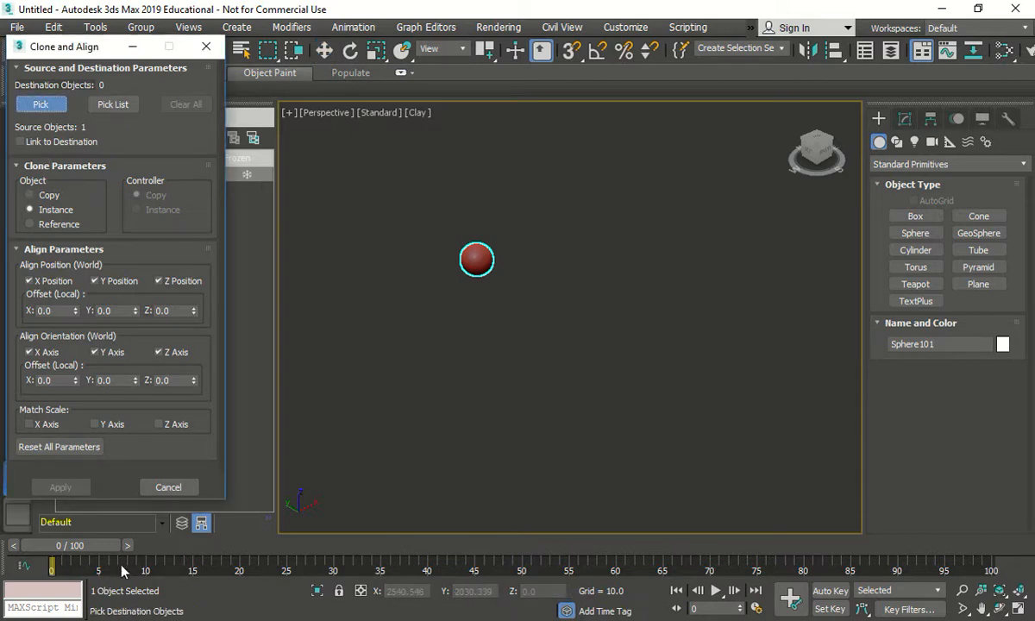
click(162, 488)
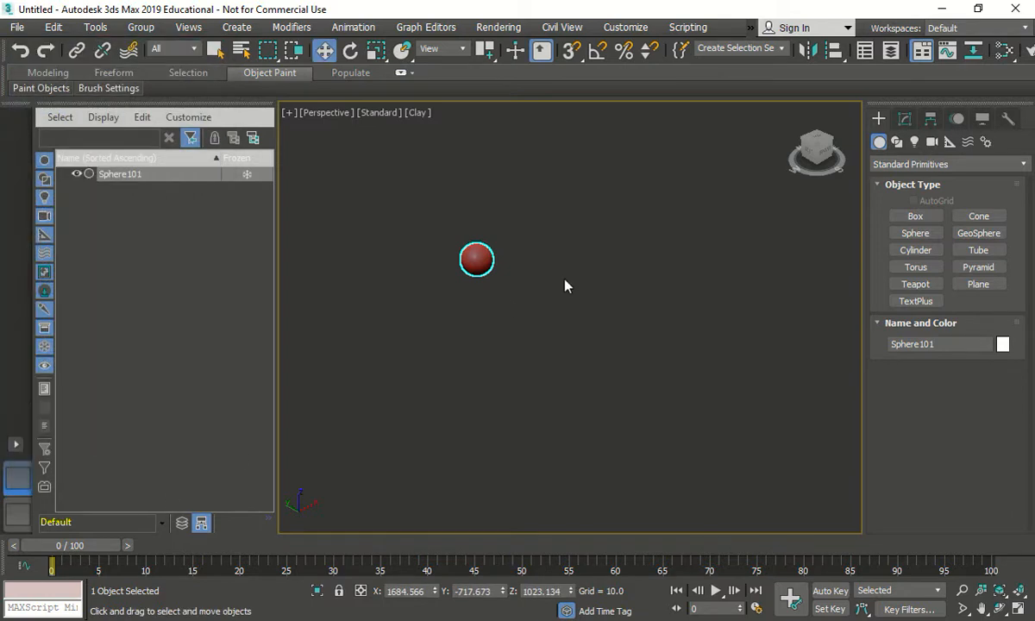
click(505, 321)
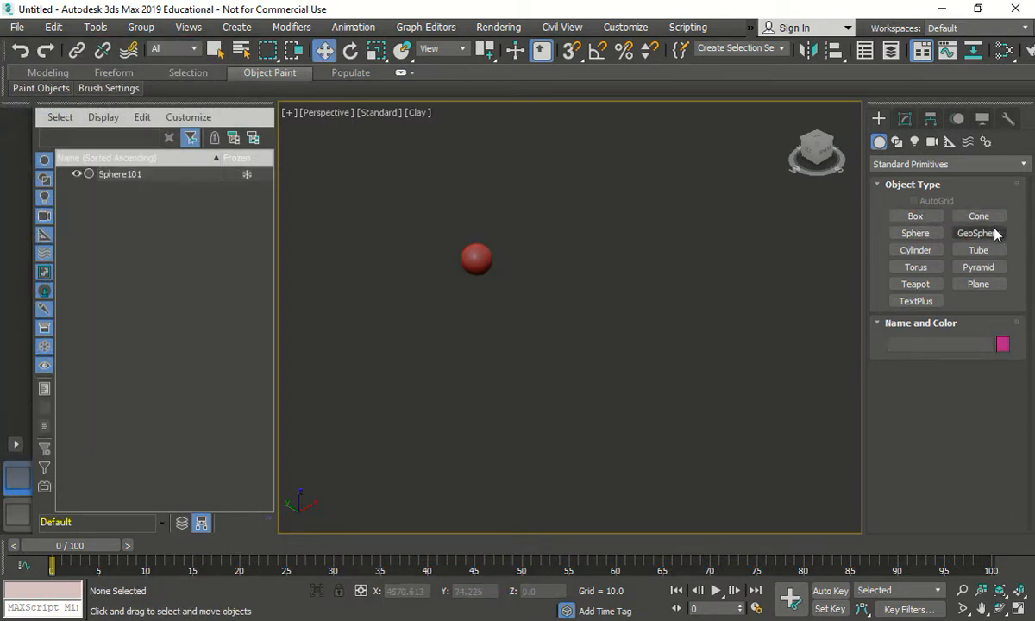
- Draw a trial cone below the sphere with radii of about 132 and 242 and a height of about 51, and delete it
click(979, 216)
drag(596, 403, 618, 388)
right_click(688, 320)
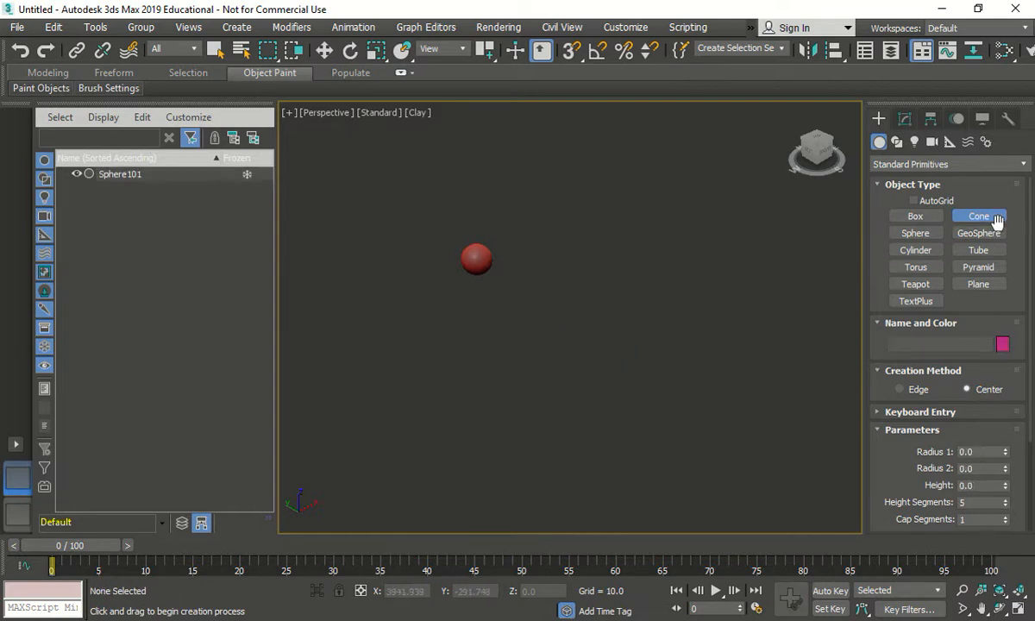
drag(559, 405, 594, 389)
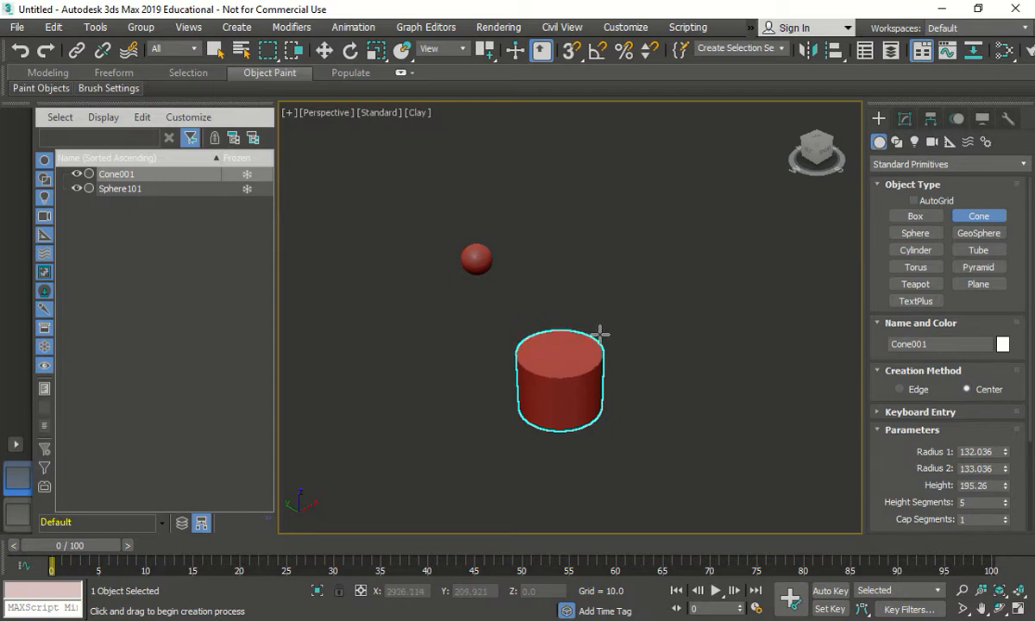
click(583, 368)
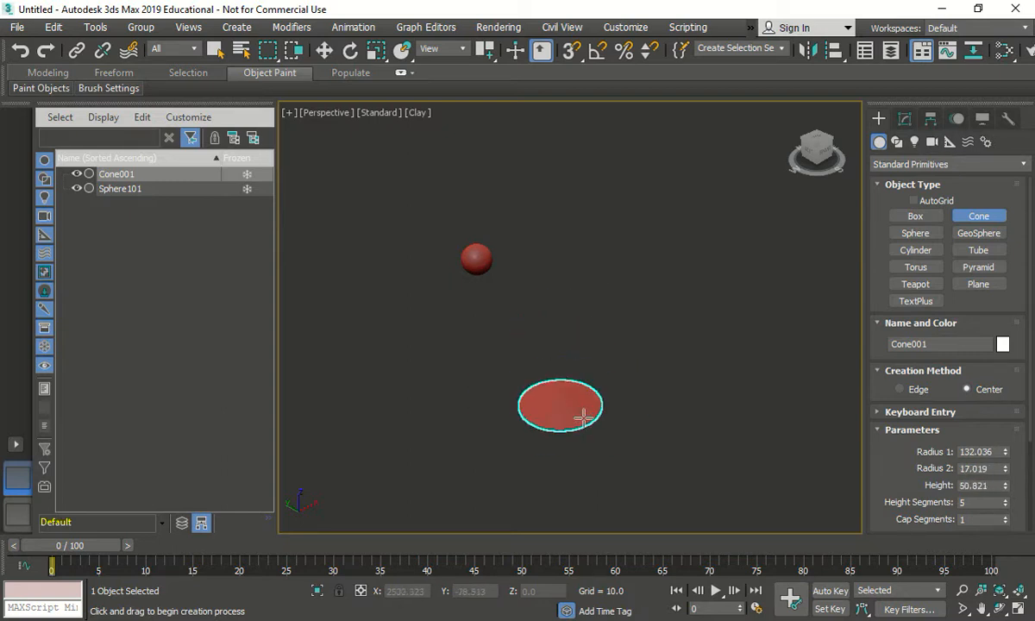
click(606, 342)
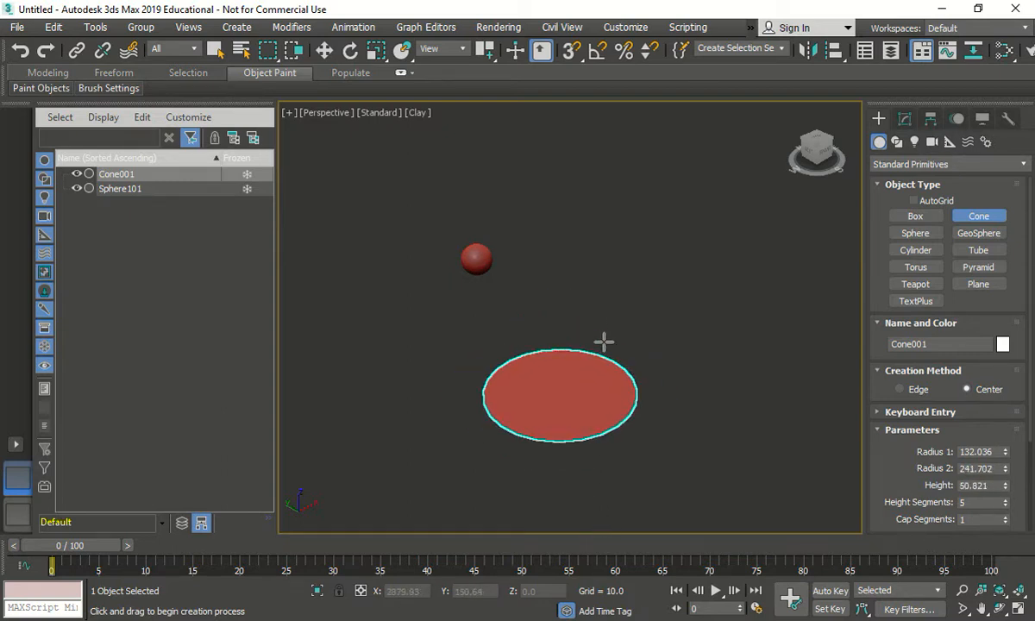
middle_drag(631, 454, 630, 388)
right_click(614, 389)
scroll(614, 388, down, 5)
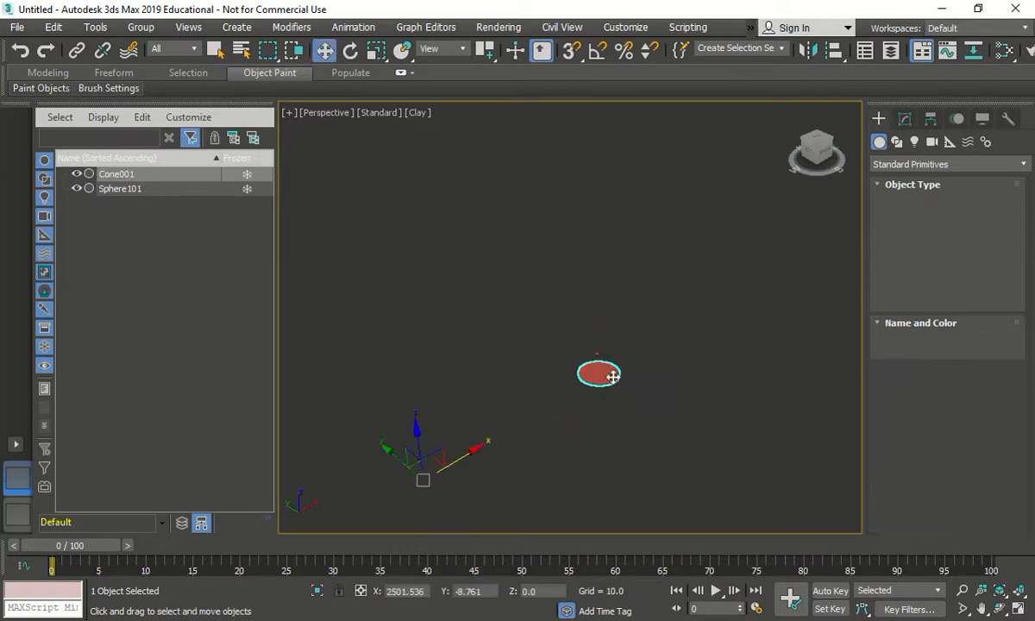
scroll(613, 374, up, 4)
key(Delete)
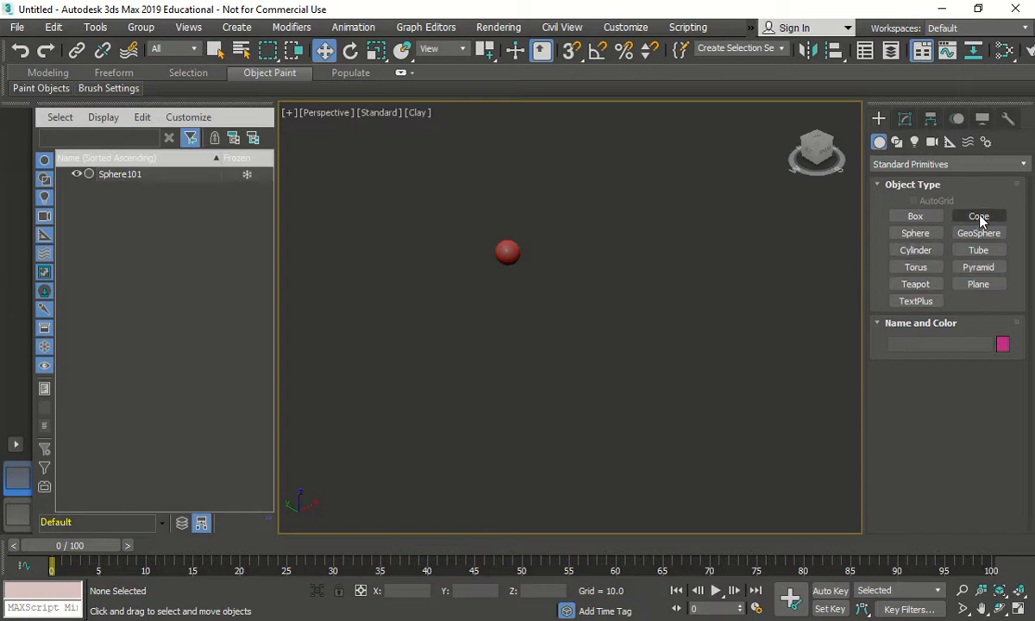
- Create a pyramid about 231 wide and 170 deep beside the sphere and deselect it
click(978, 267)
middle_drag(571, 302, 545, 372)
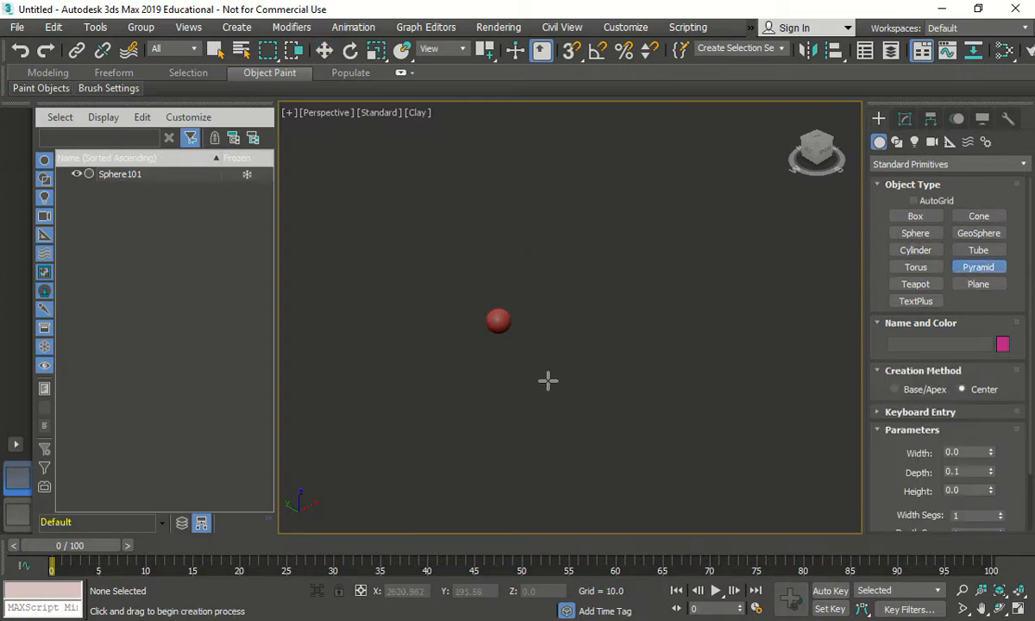
drag(553, 391, 566, 340)
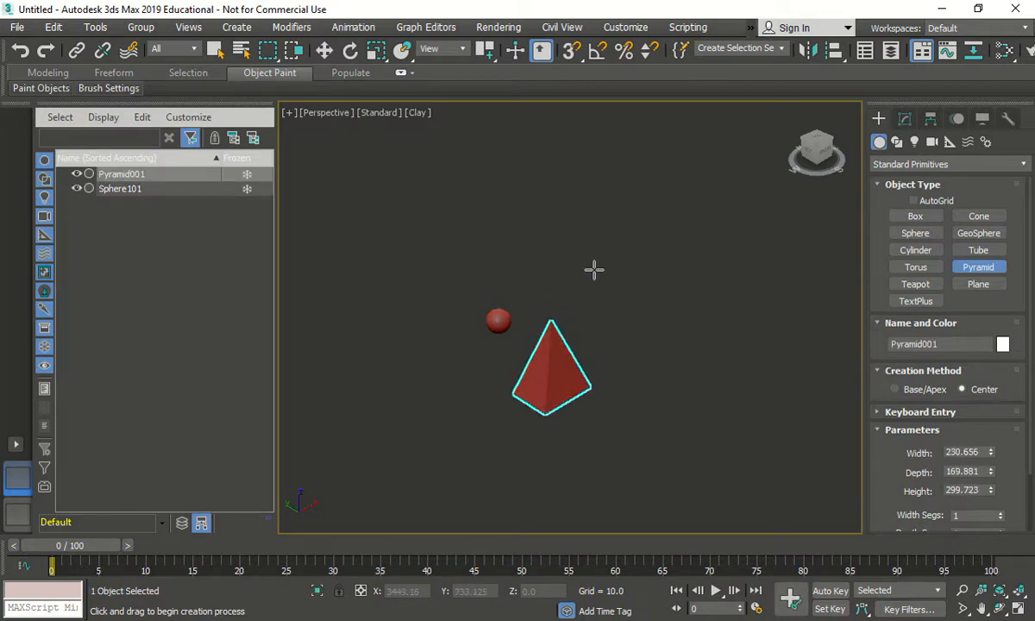
click(585, 299)
middle_drag(564, 349, 539, 351)
key(w)
scroll(515, 385, down, 3)
scroll(500, 398, up, 6)
scroll(602, 398, down, 4)
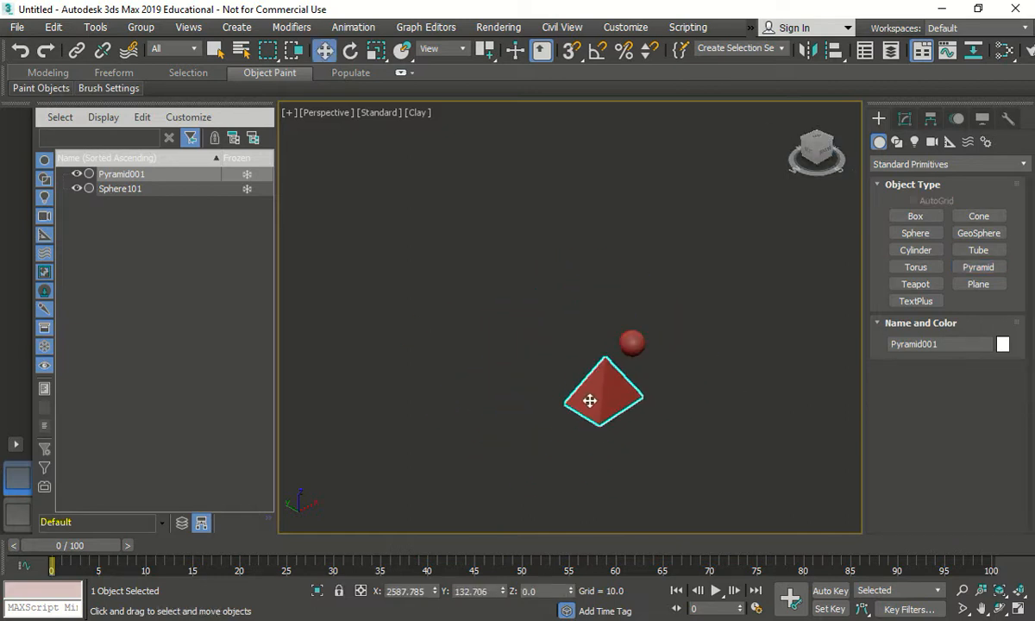
scroll(589, 399, up, 2)
scroll(589, 399, down, 2)
middle_drag(658, 393, 583, 364)
click(626, 315)
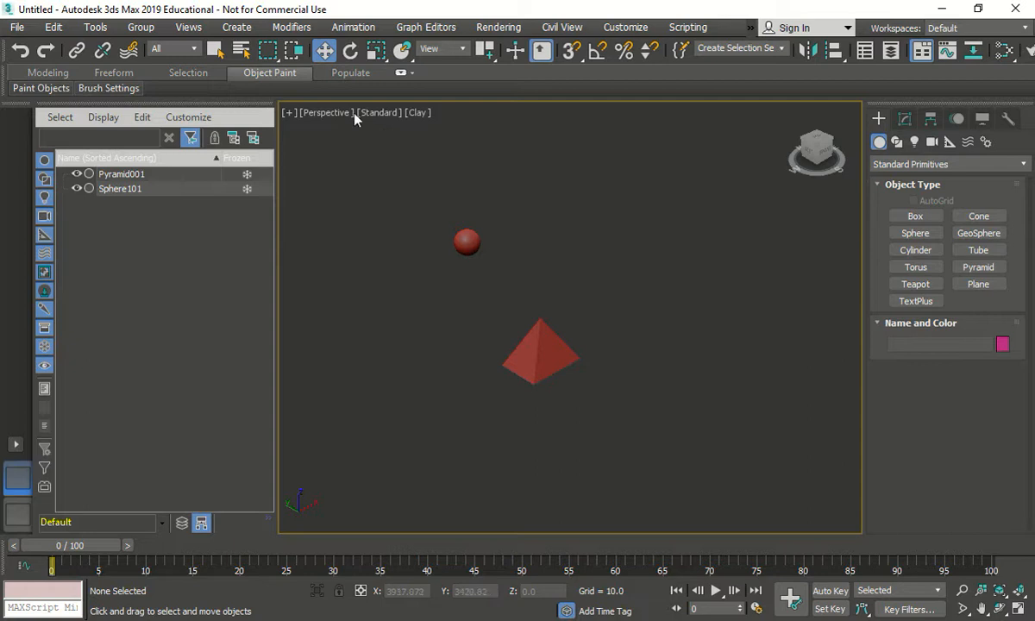
- Select the sphere and set up an instance clone with Clone and Align, picking the pyramid as the destination object
click(534, 338)
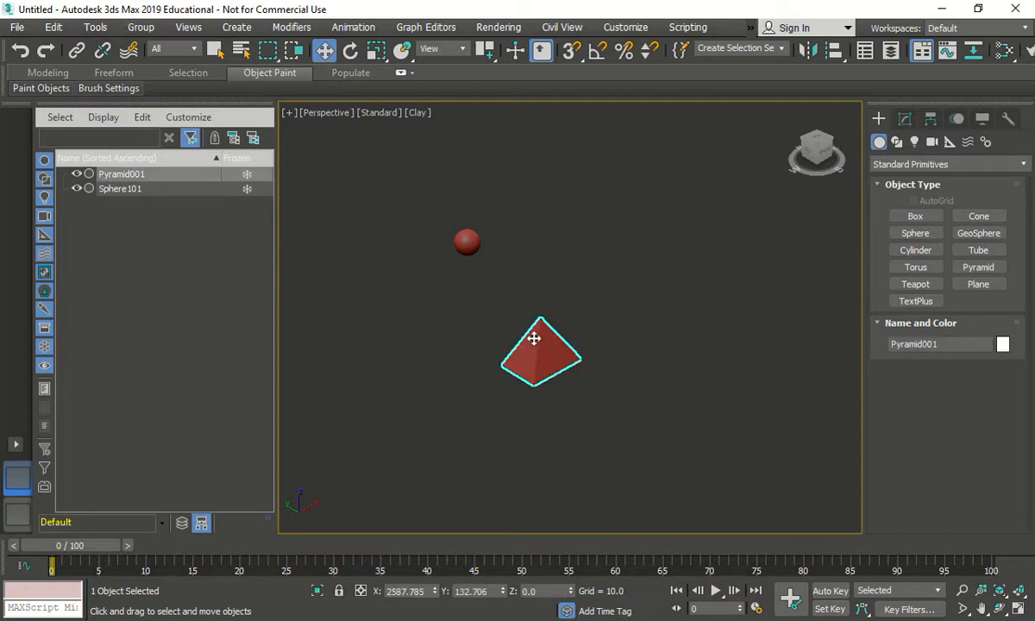
click(462, 314)
click(464, 239)
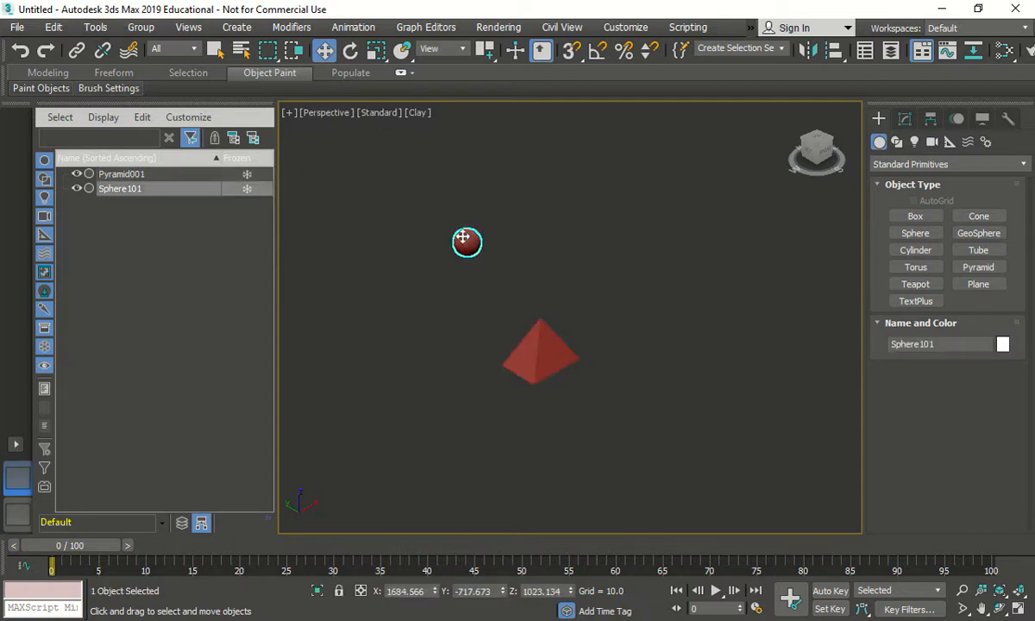
click(96, 27)
mouse_move(170, 357)
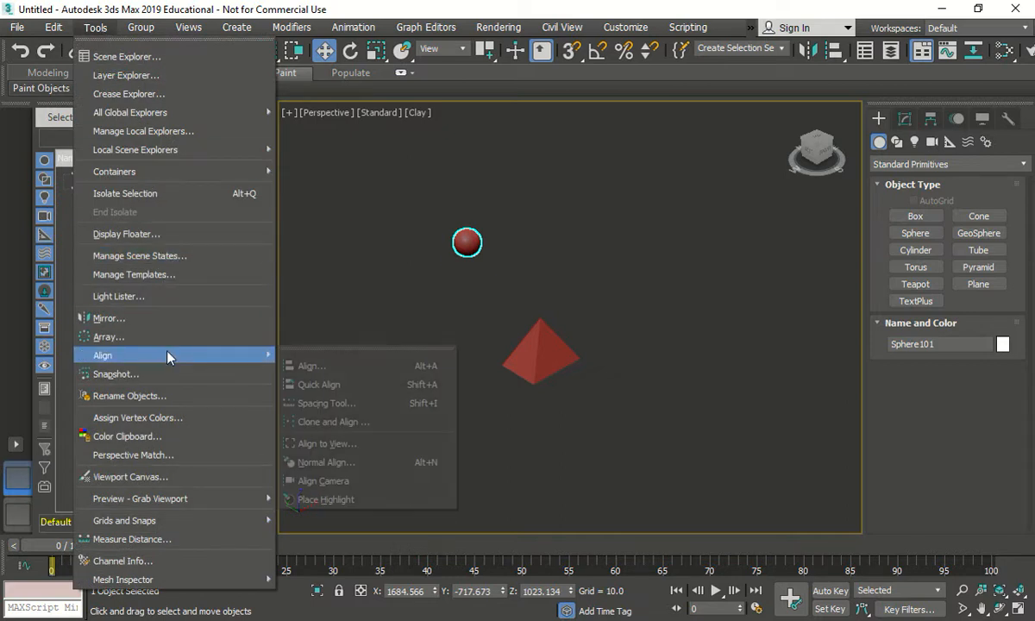
click(395, 432)
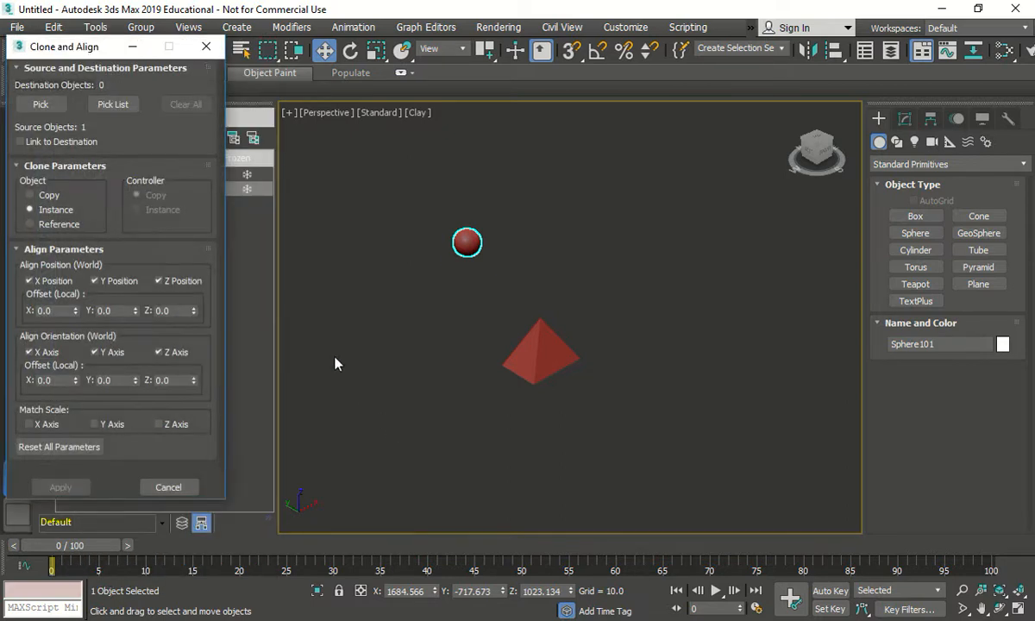
click(42, 106)
click(540, 327)
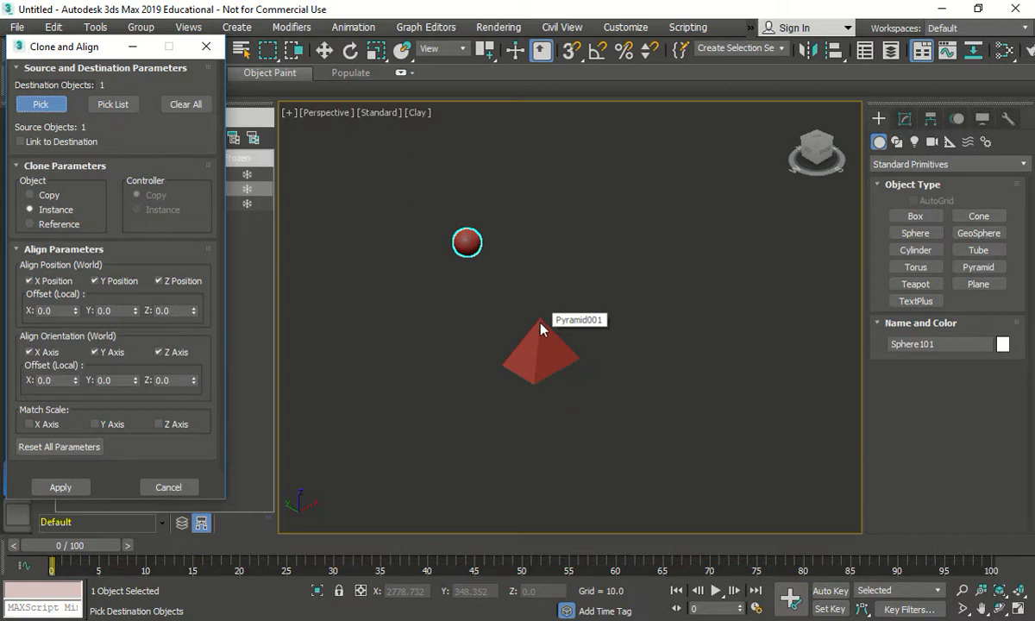
mouse_move(67, 52)
mouse_down()
mouse_move(195, 368)
mouse_move(129, 145)
mouse_up()
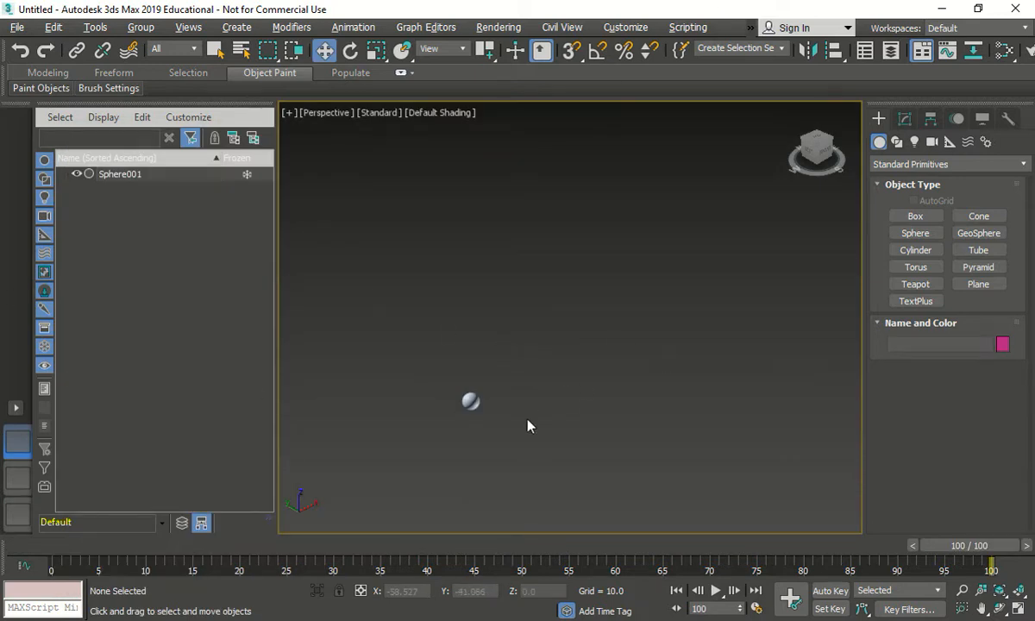
- Select the sphere, activate the Placement tool for it and try to place it at an empty spot in the perspective view
scroll(471, 423, up, 4)
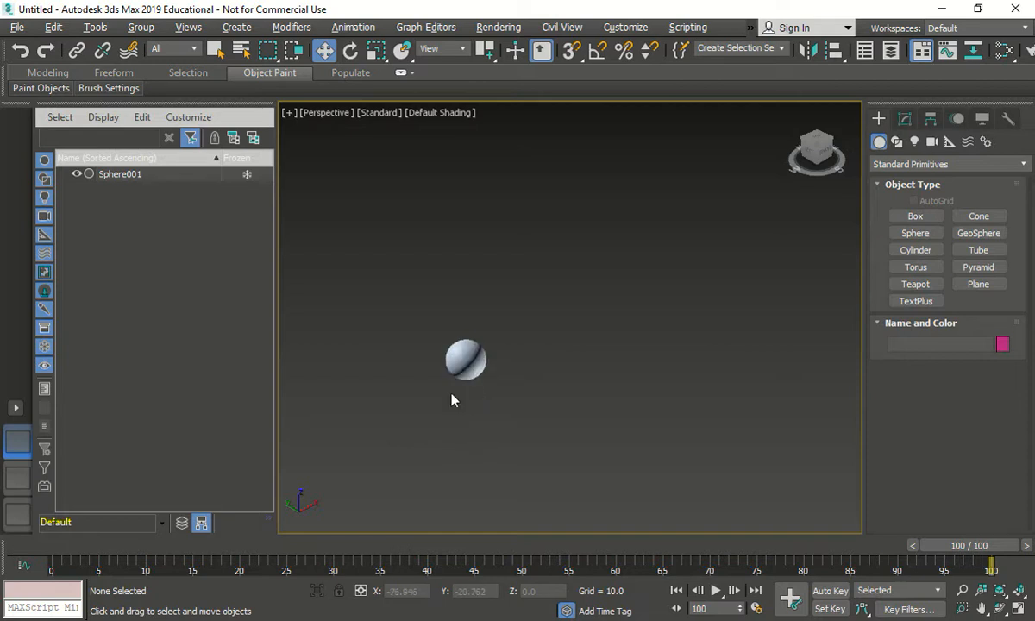
click(460, 356)
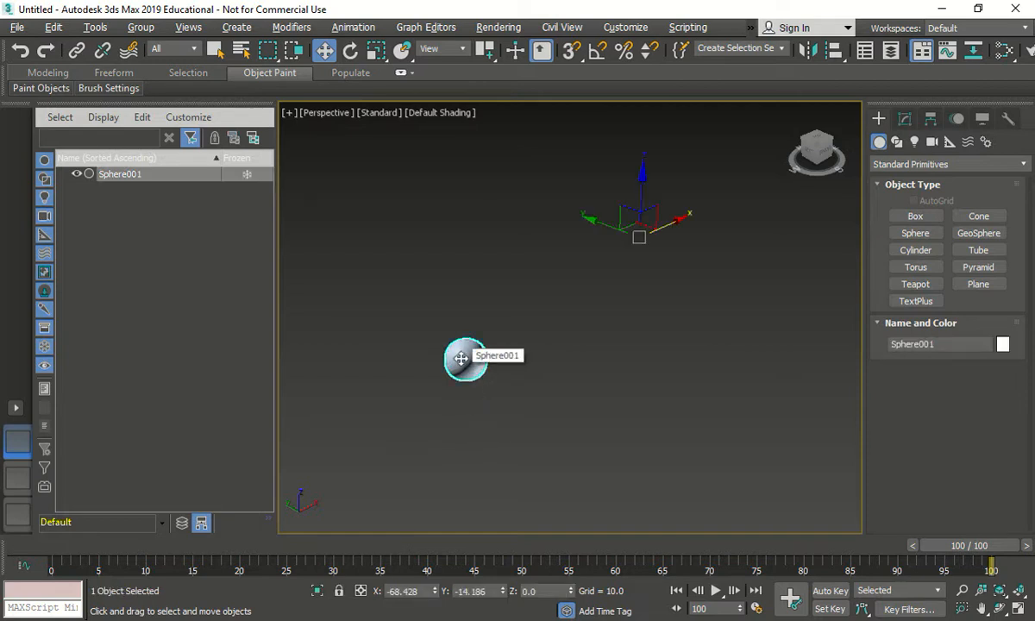
right_click(463, 359)
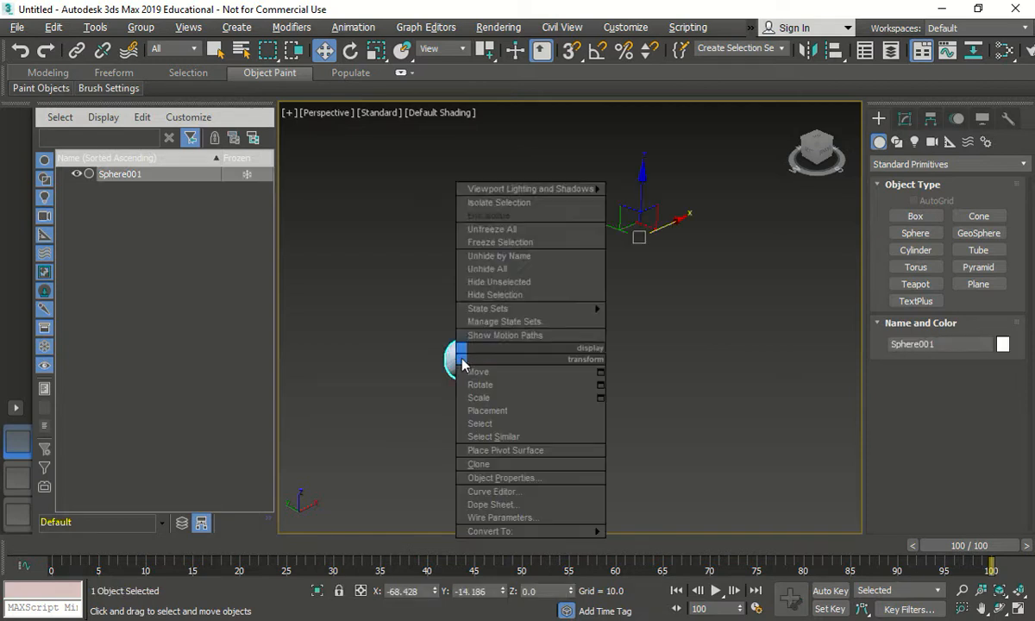
click(549, 412)
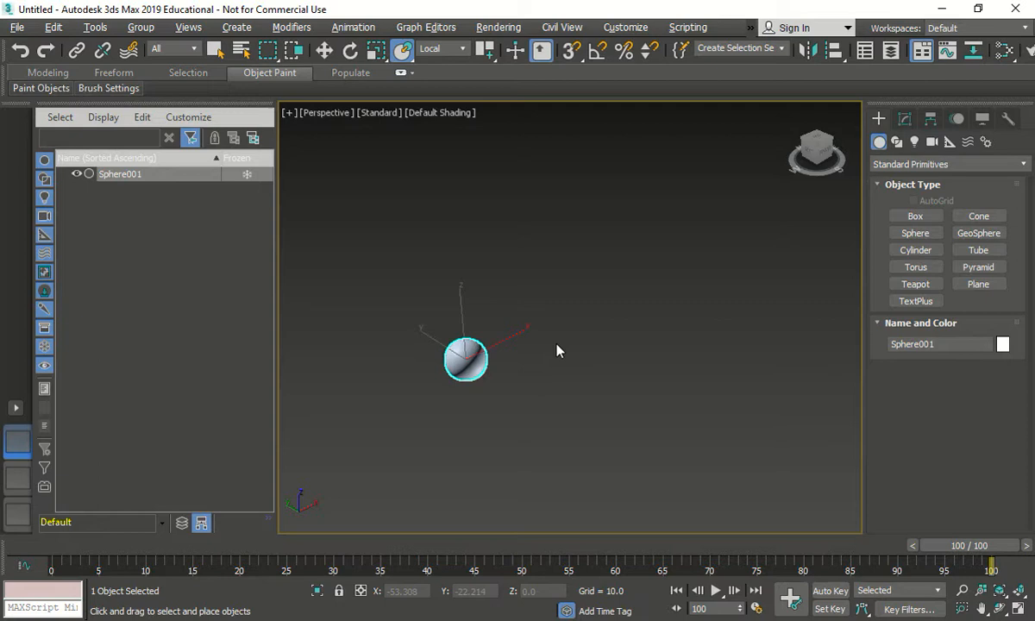
click(649, 263)
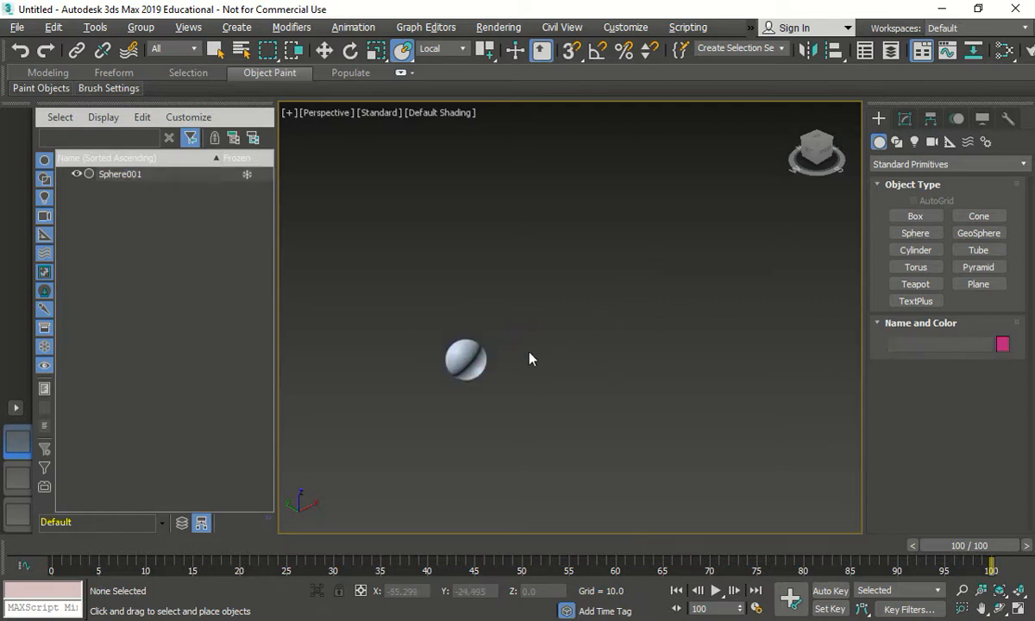
drag(647, 392, 646, 388)
scroll(635, 358, down, 5)
scroll(632, 357, up, 4)
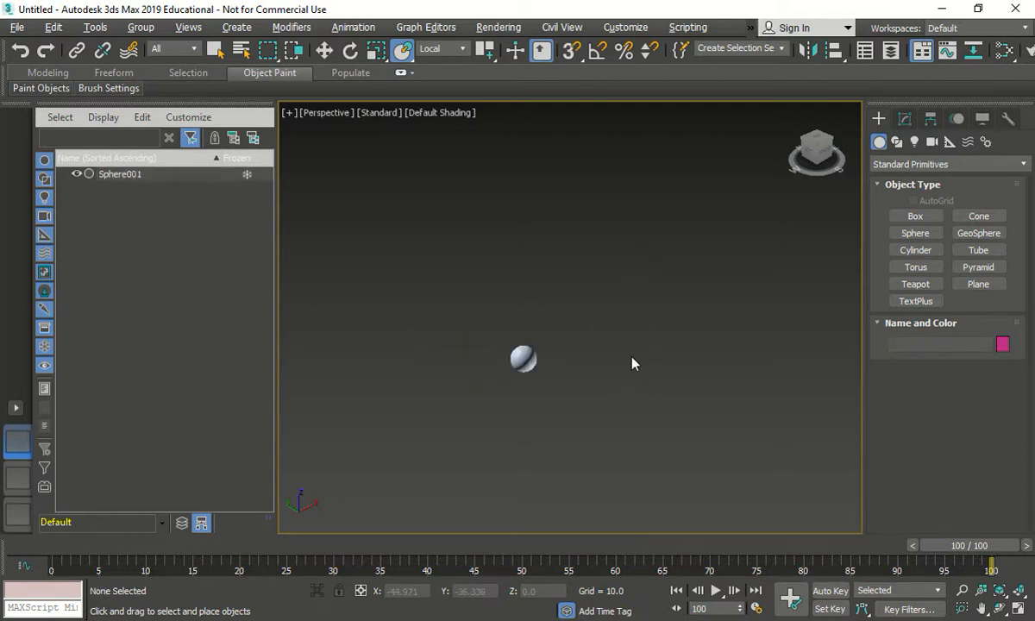
- Reselect the sphere, restart Placement and try again to place it at another empty spot
click(521, 361)
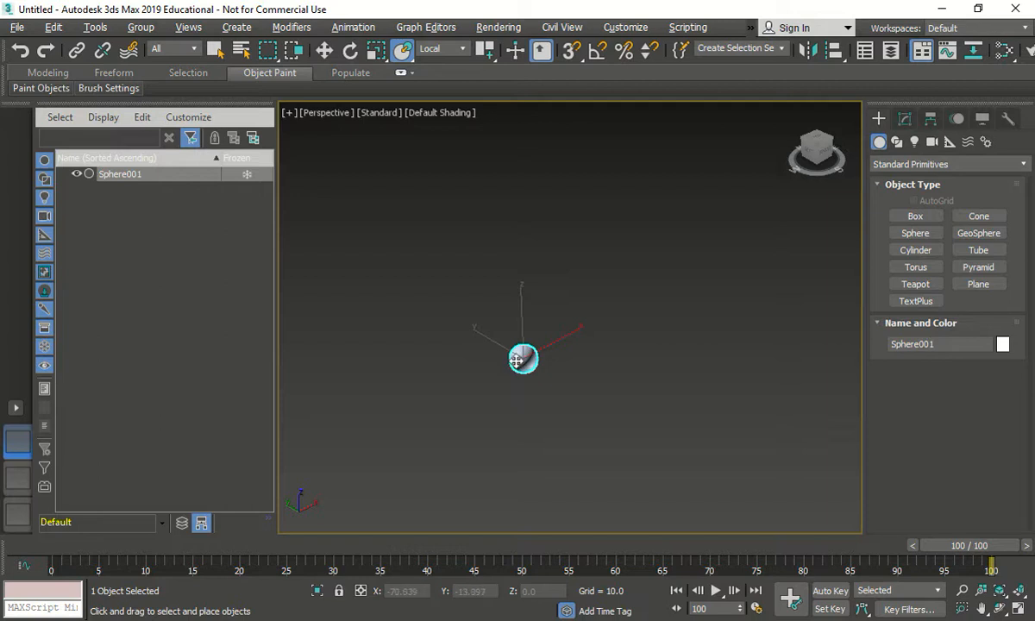
right_click(521, 359)
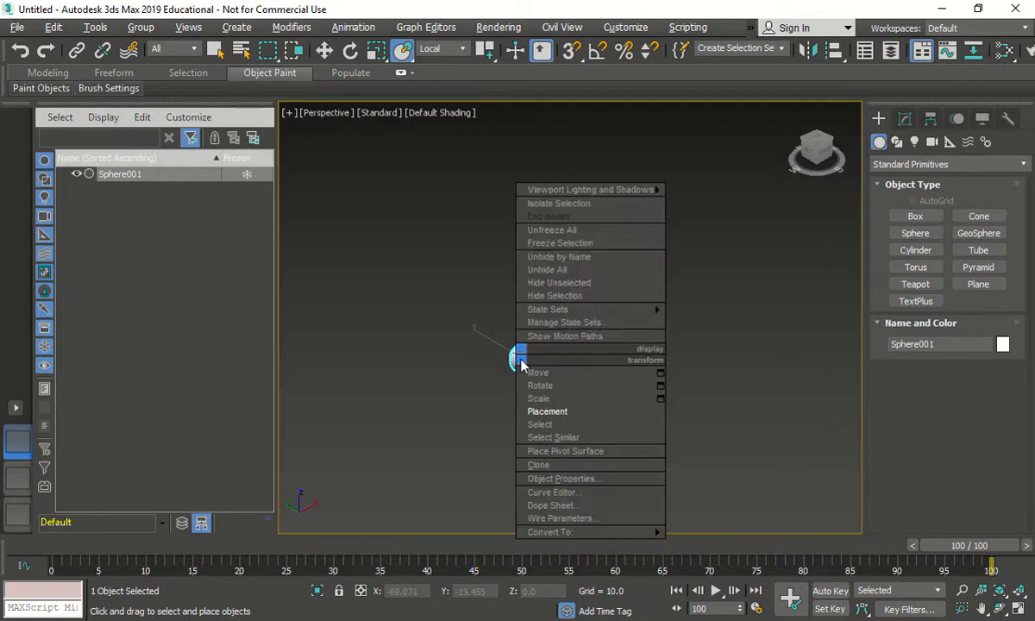
click(579, 417)
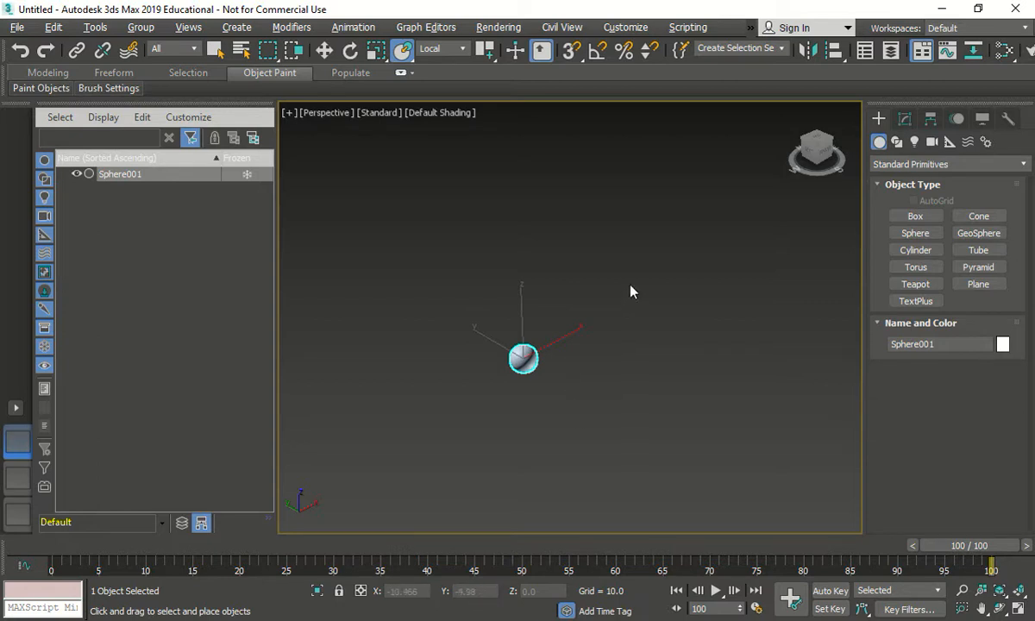
click(696, 262)
right_click(511, 371)
click(485, 357)
right_click(523, 354)
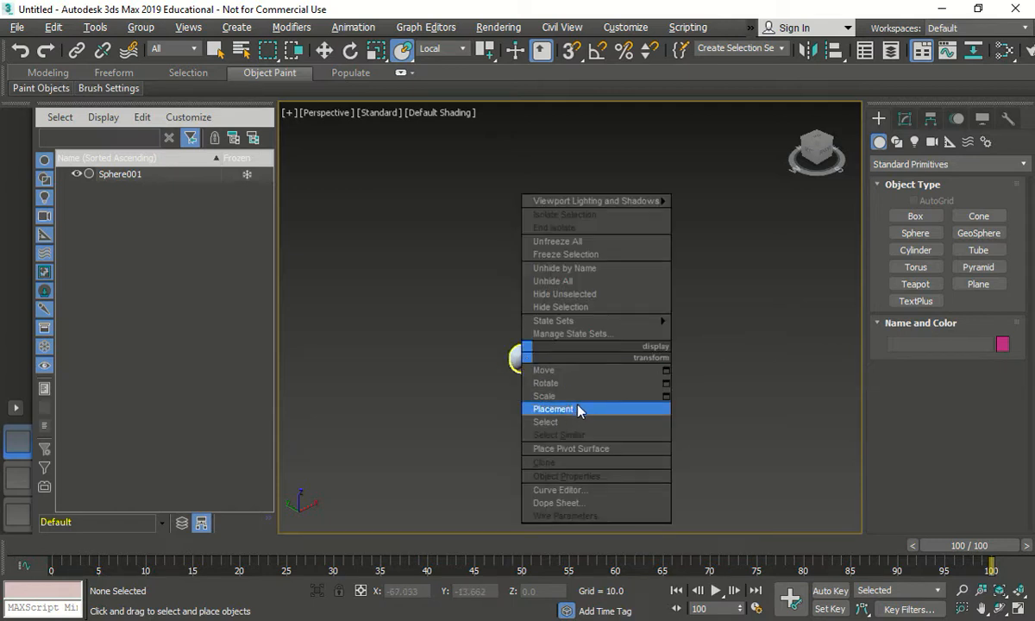
click(578, 409)
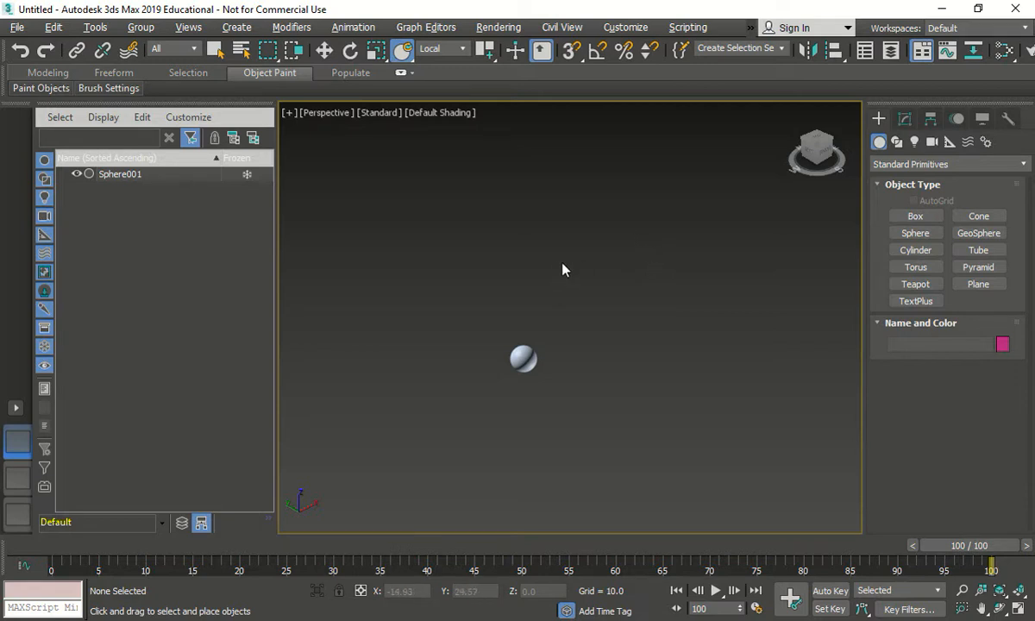
- Move the sphere around the perspective view with the Placement tool
drag(514, 359, 616, 281)
drag(663, 289, 565, 373)
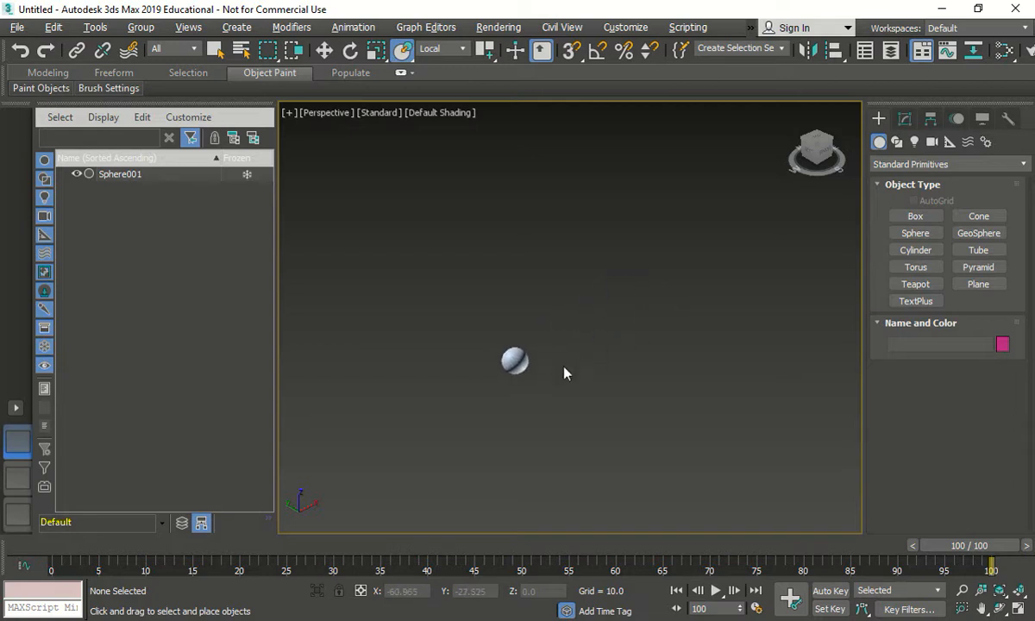
click(513, 359)
right_click(515, 357)
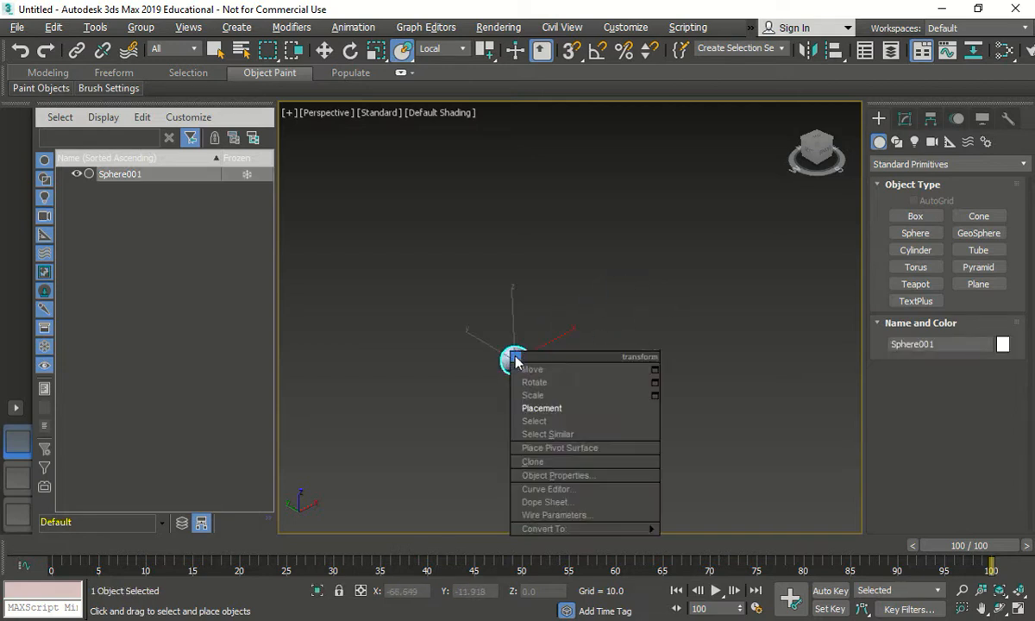
click(570, 407)
drag(516, 357, 439, 329)
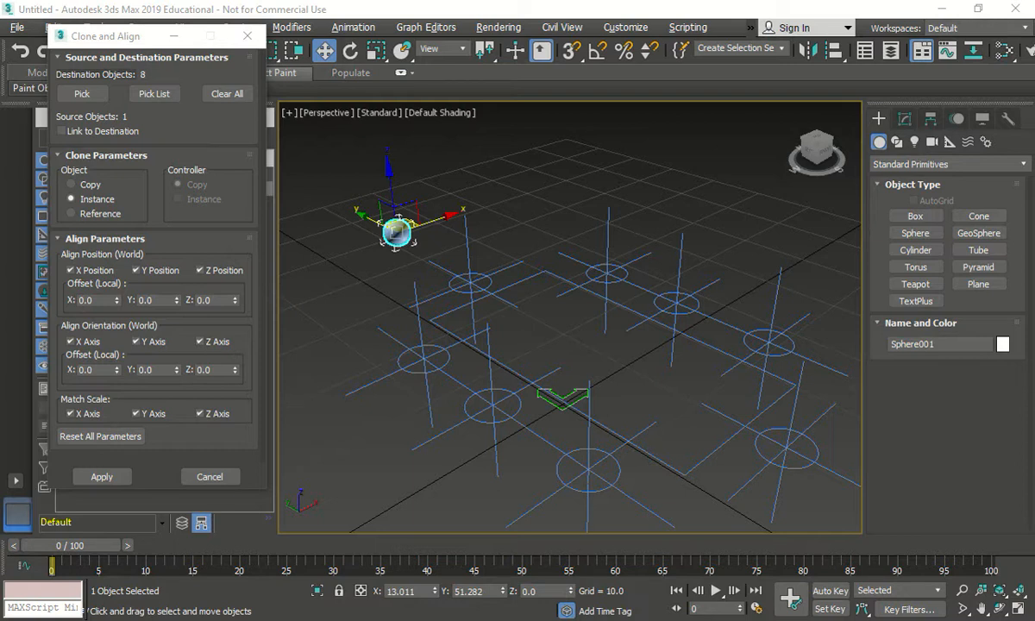
- Close Clone and Align without applying it and reset to an empty scene
click(247, 36)
mouse_move(384, 7)
mouse_down()
mouse_move(287, 10)
mouse_move(378, 0)
mouse_up()
click(15, 27)
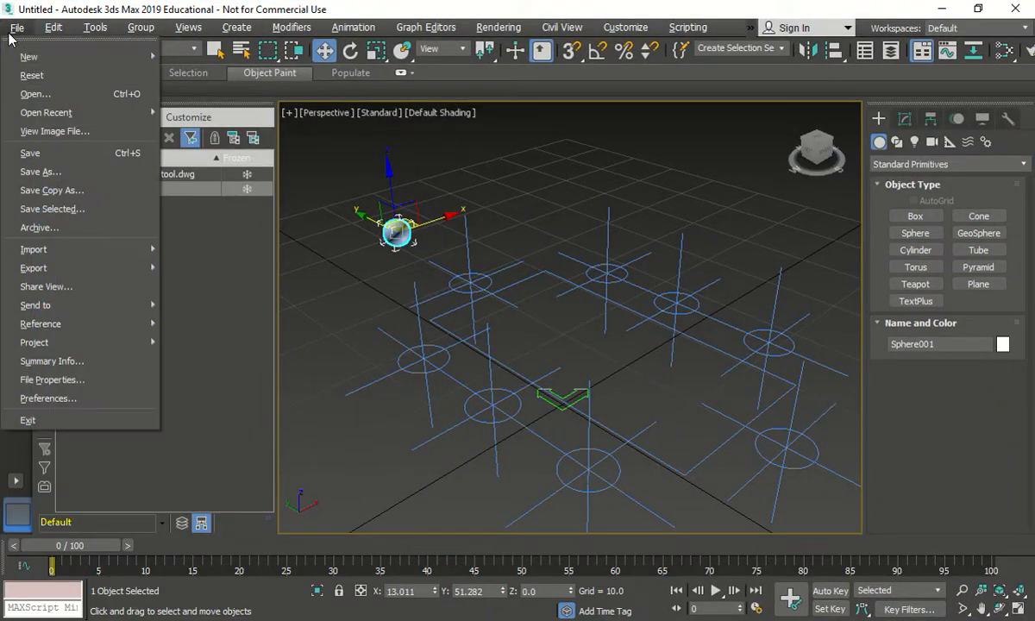
click(43, 76)
click(515, 343)
click(494, 346)
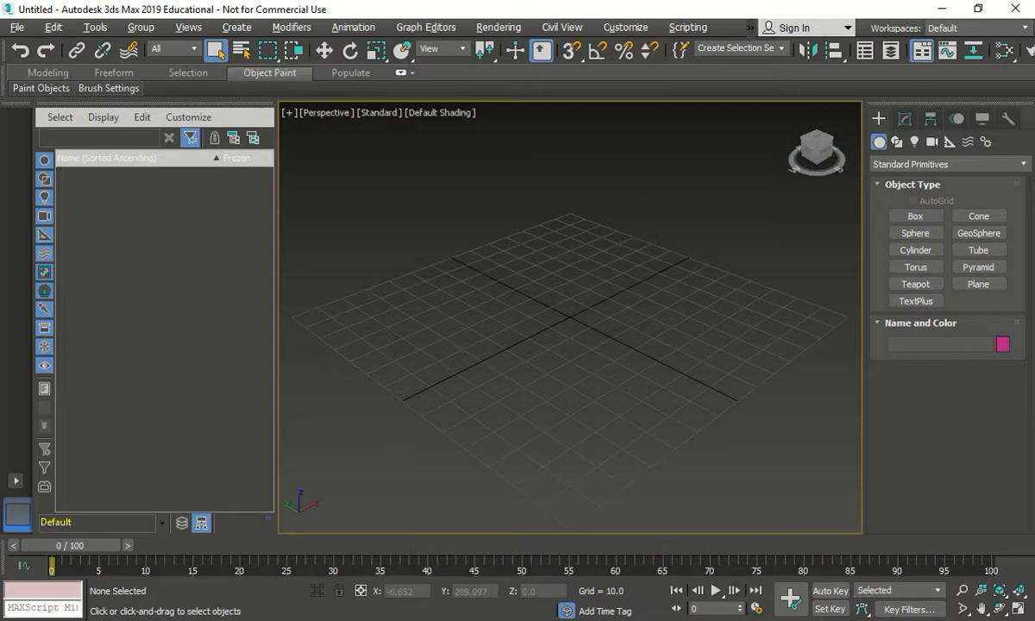
- Link the AutoCAD drawing "clone with align tool.dwg" from the Desktop, using the preset DWG File Saved from AutoCAD
click(19, 27)
mouse_move(61, 250)
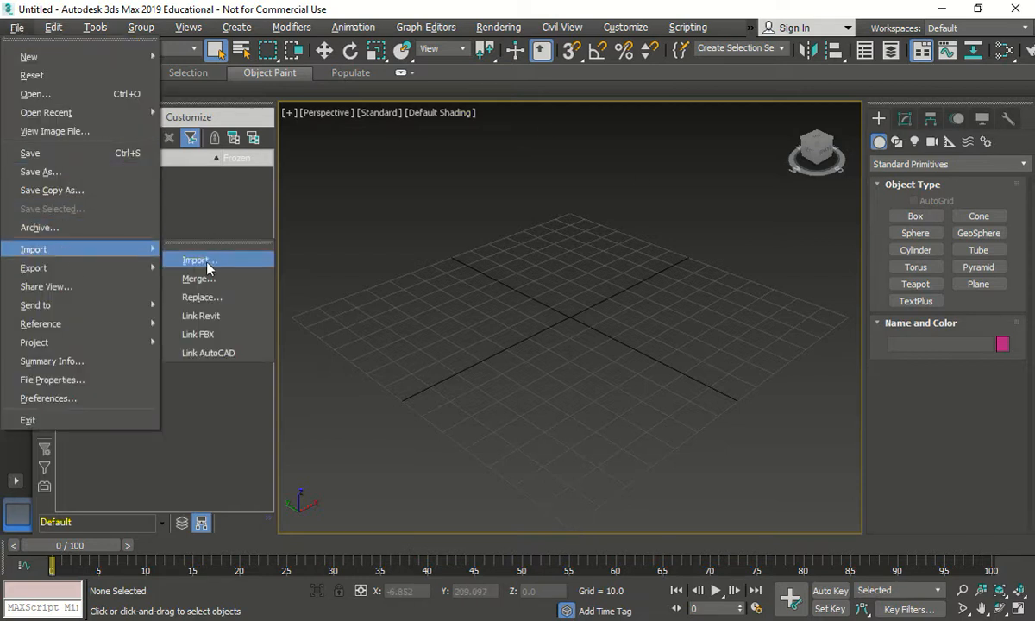
click(216, 353)
scroll(423, 332, down, 4)
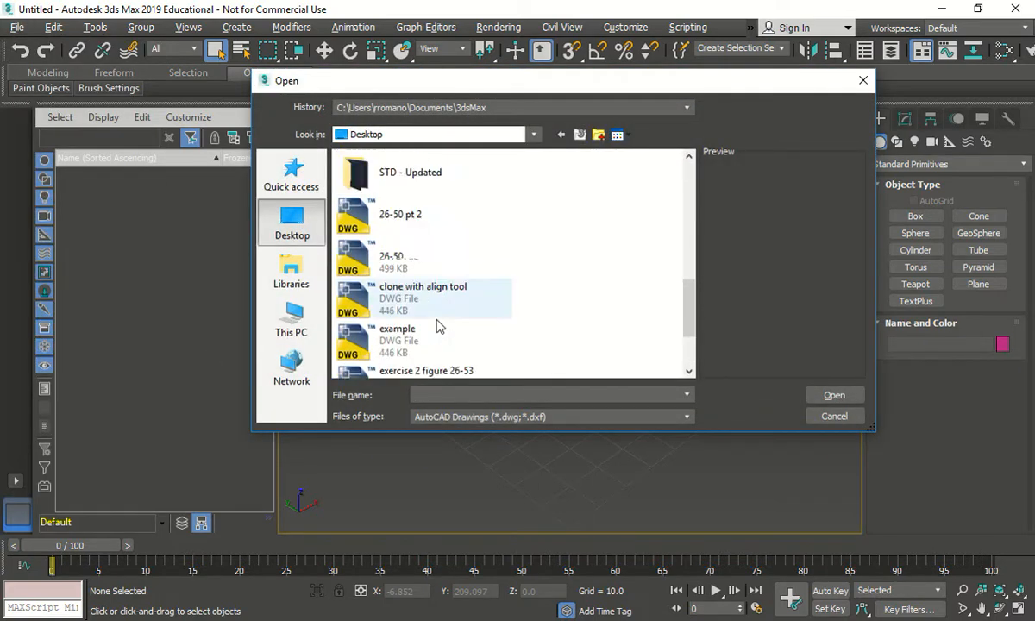
scroll(439, 326, up, 2)
scroll(438, 327, down, 5)
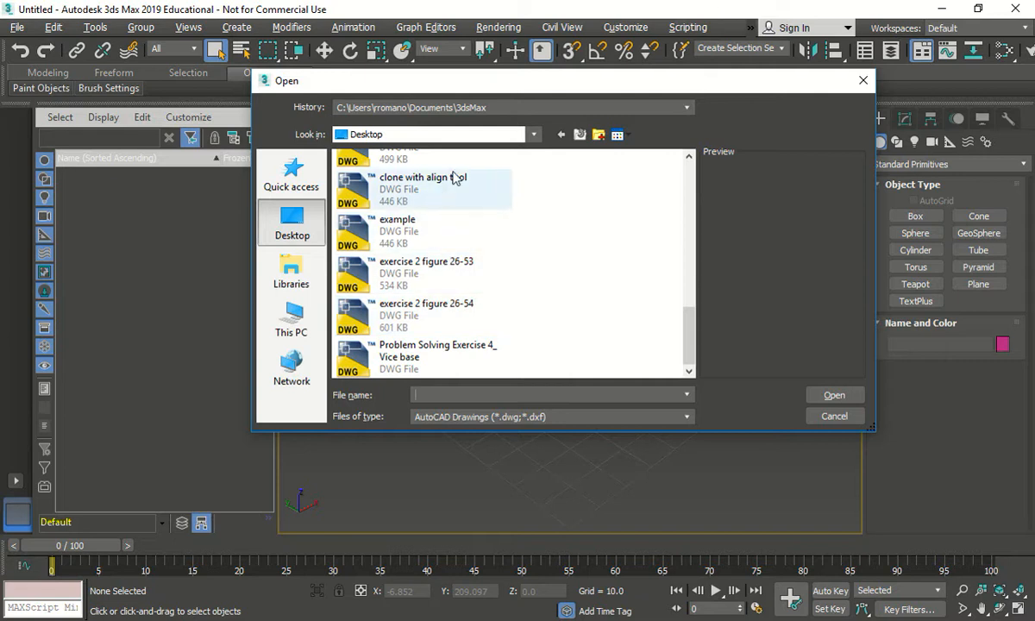
click(421, 179)
click(830, 395)
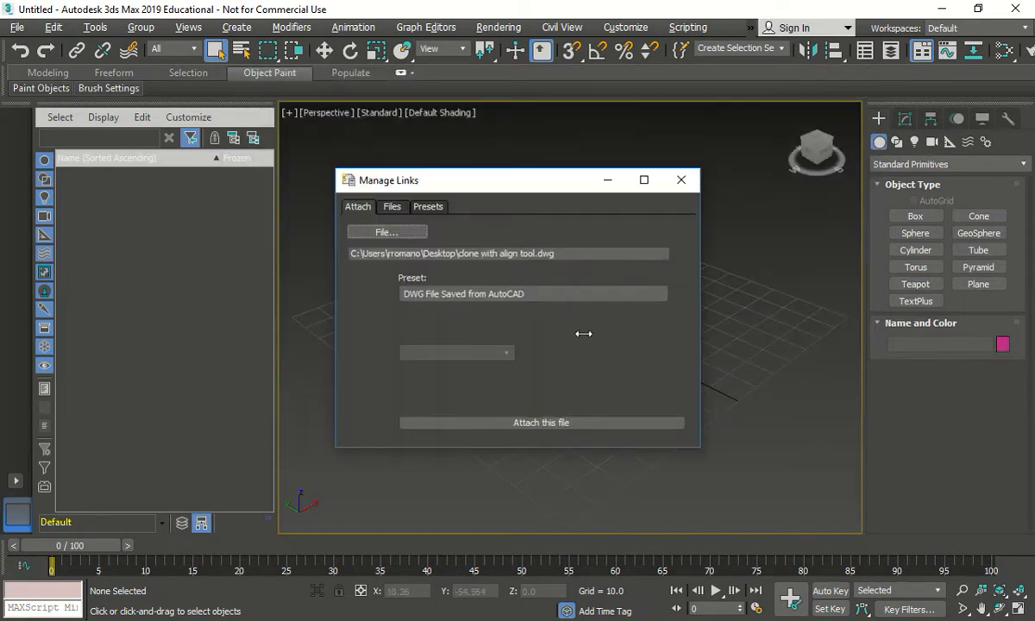
click(551, 425)
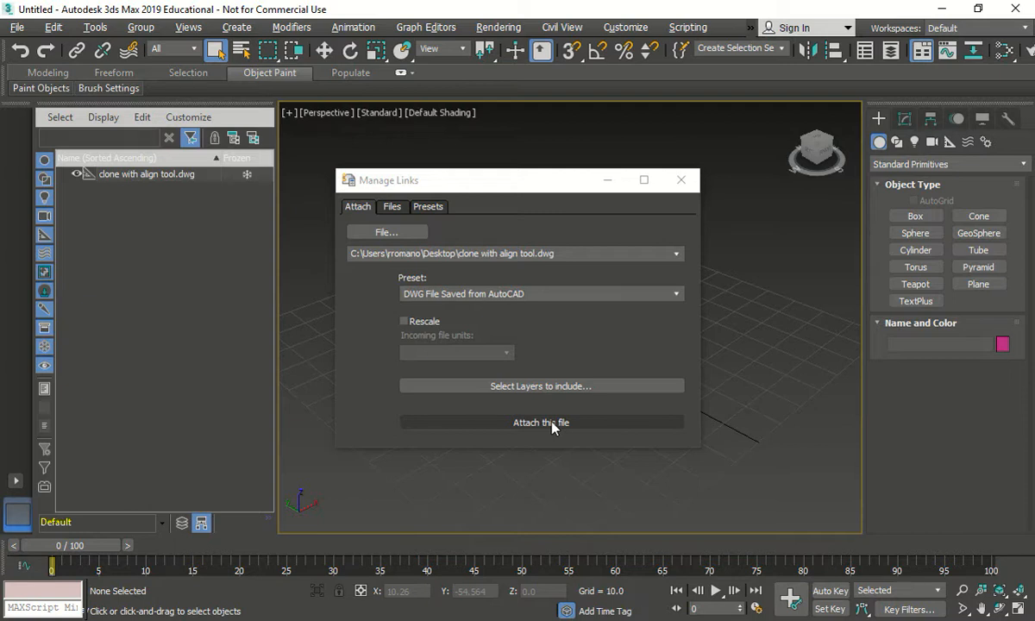
click(682, 180)
- Create a sphere with a radius of about 2.36 on the grid behind the linked circles
scroll(563, 286, up, 5)
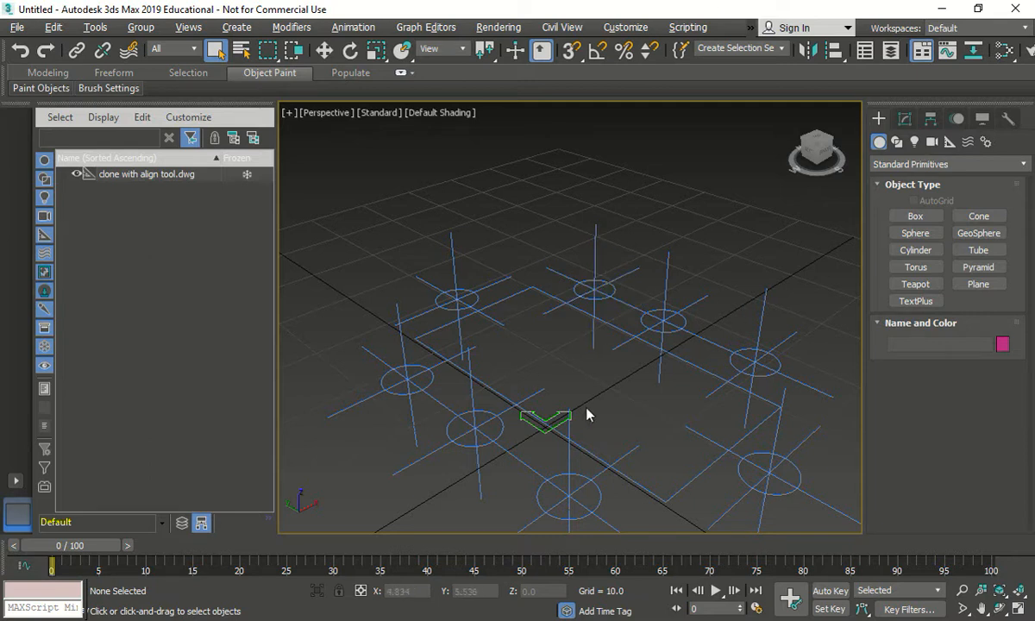
click(915, 234)
drag(380, 236, 394, 246)
scroll(514, 214, down, 2)
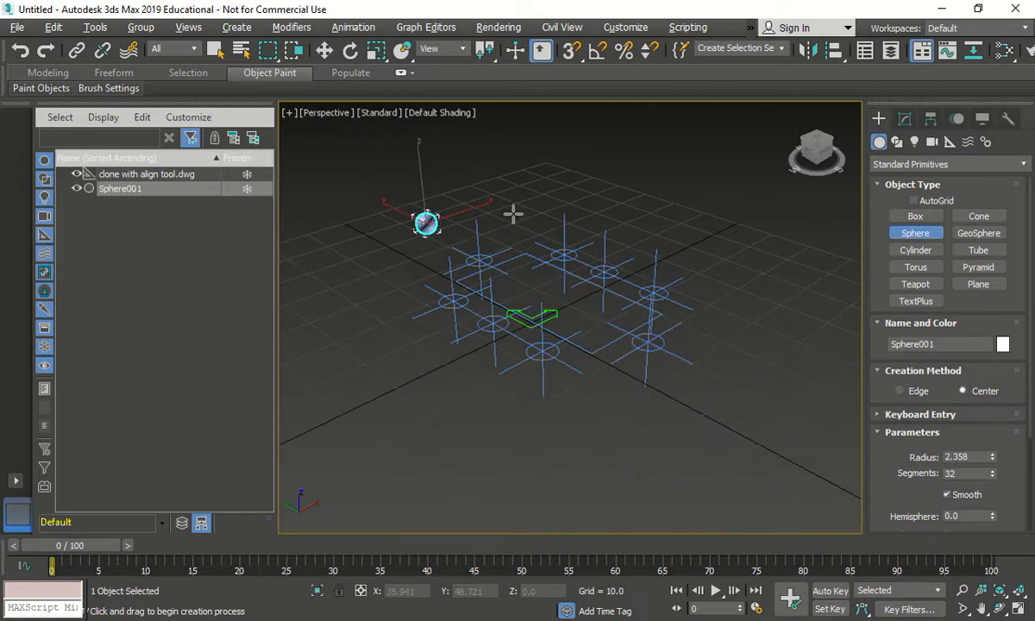
- Open Clone and Align for the sphere and choose all eight Point objects of the linked drawing as destination objects
click(95, 26)
mouse_move(182, 363)
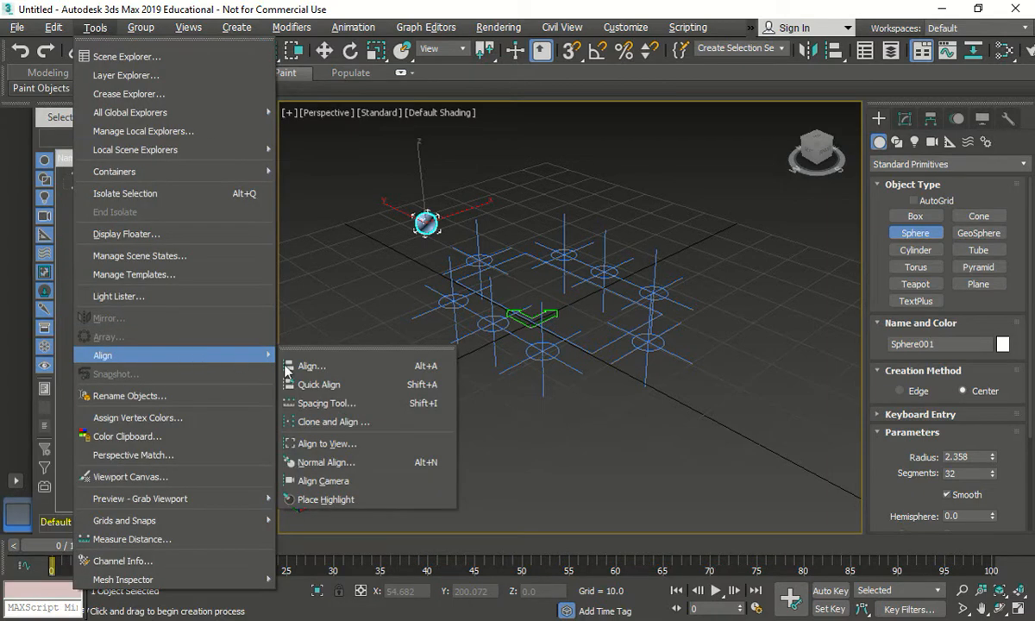
click(349, 420)
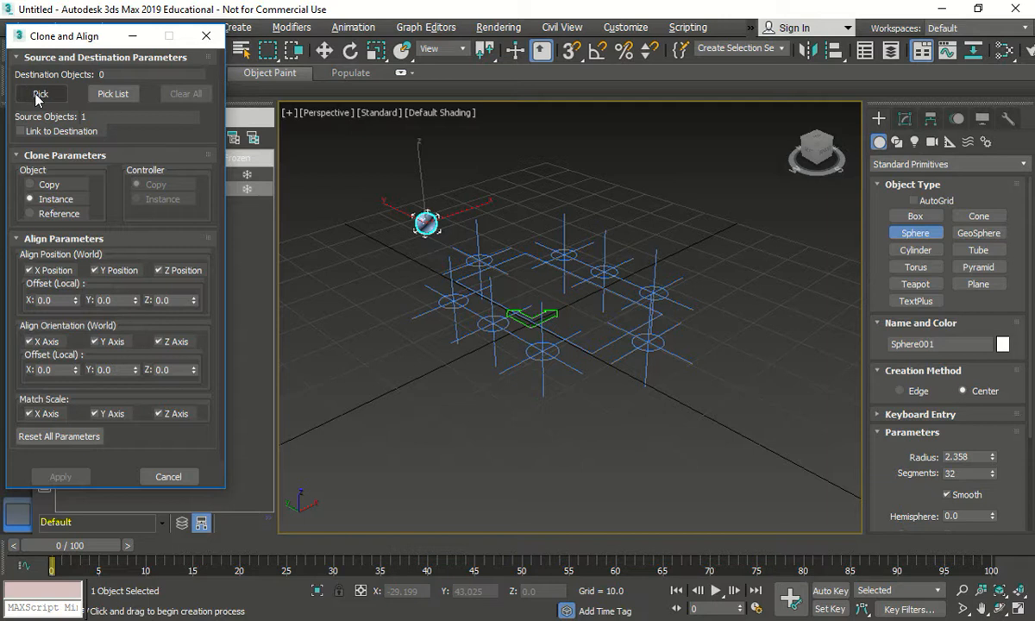
click(128, 95)
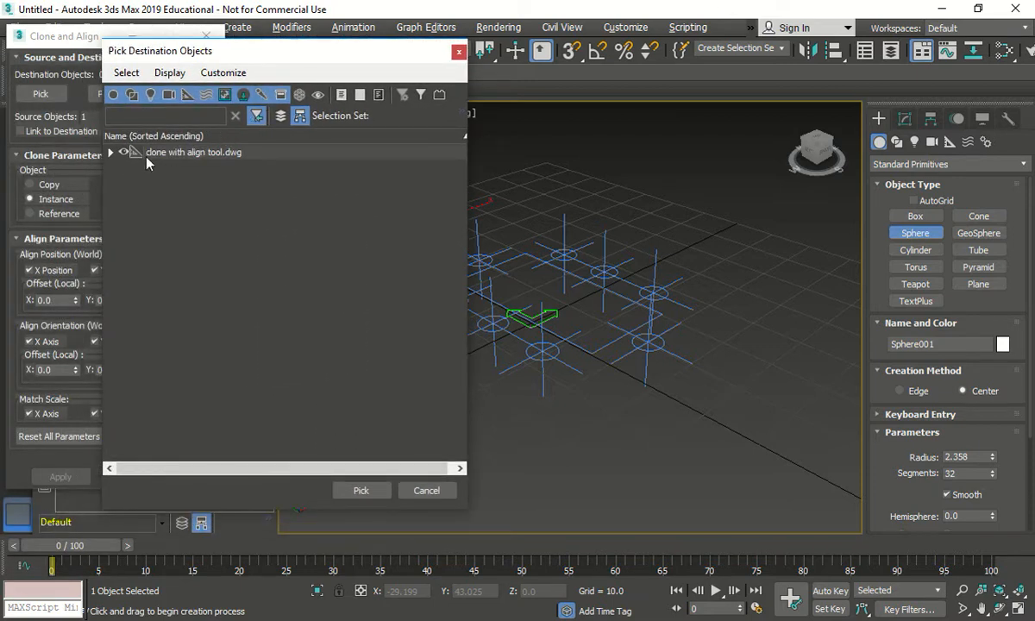
click(111, 152)
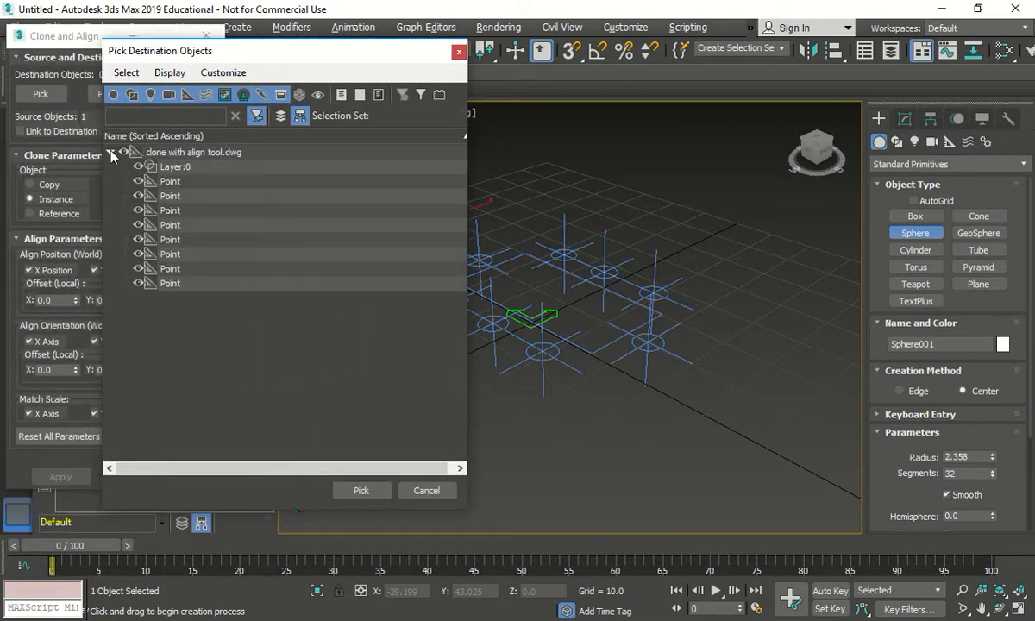
click(181, 185)
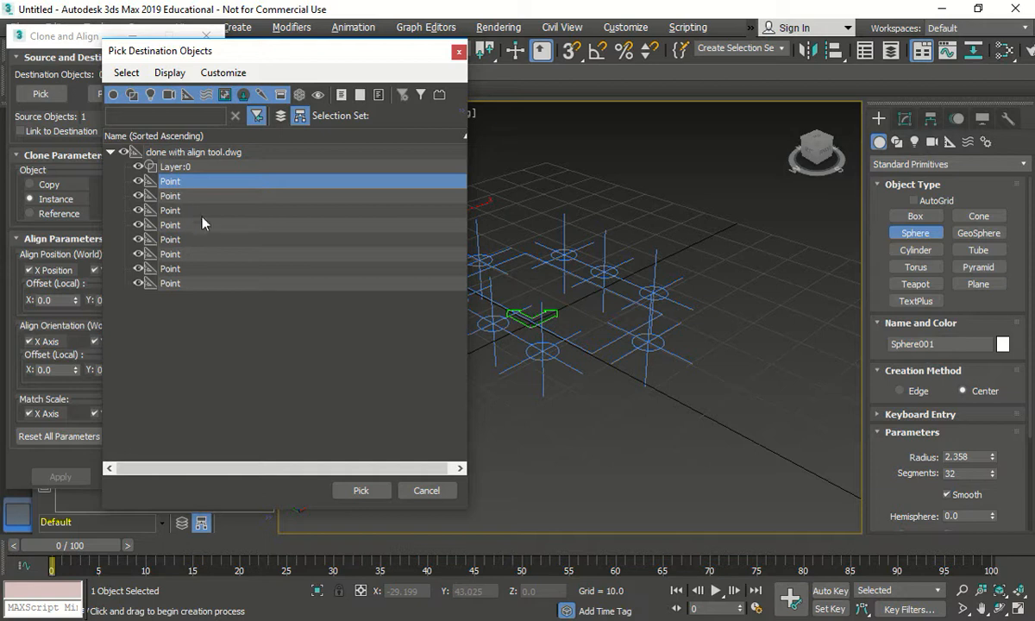
shift+click(200, 283)
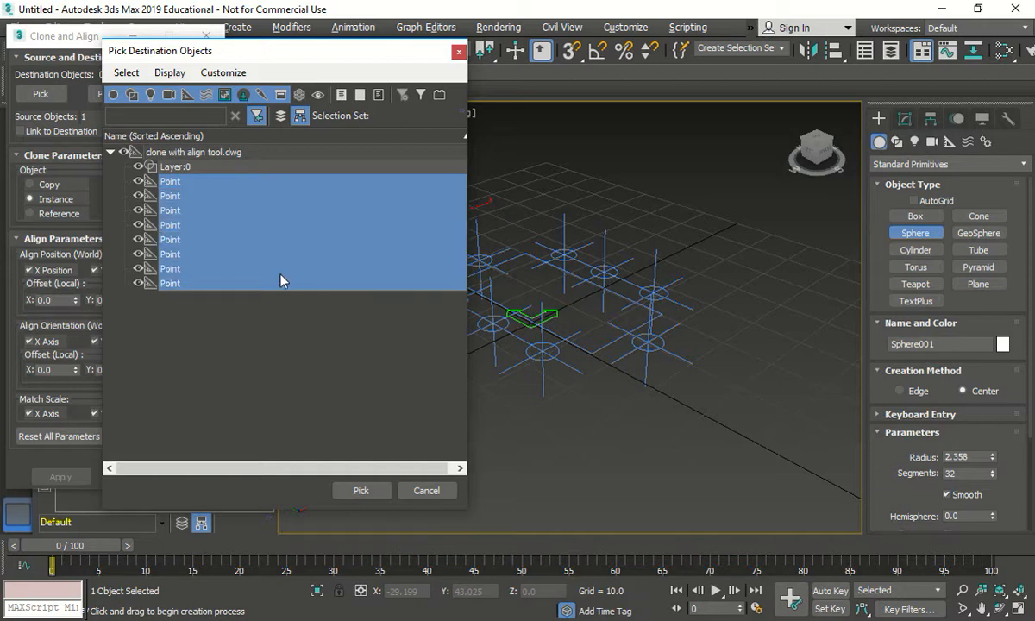
click(360, 491)
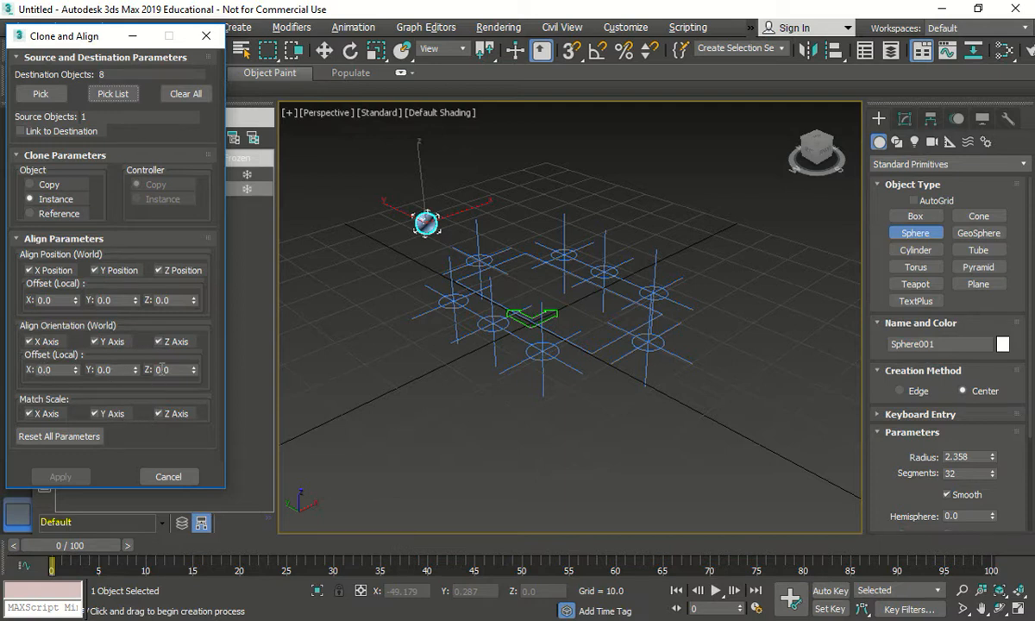
- Clone the sphere as instances onto the eight points with zero offsets and close Clone and Align
click(114, 370)
click(114, 301)
click(117, 370)
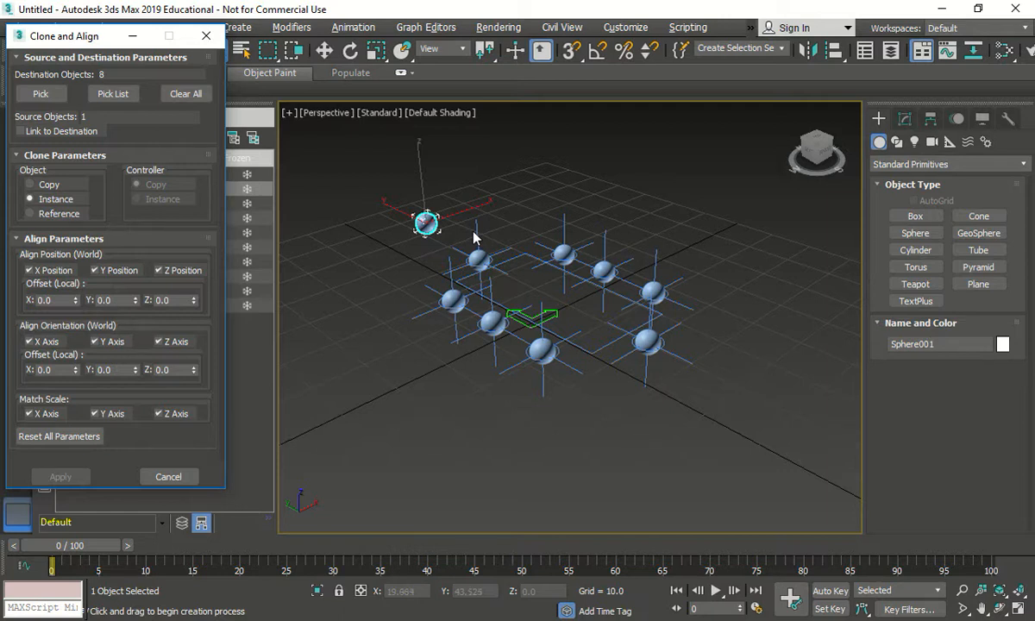
click(167, 477)
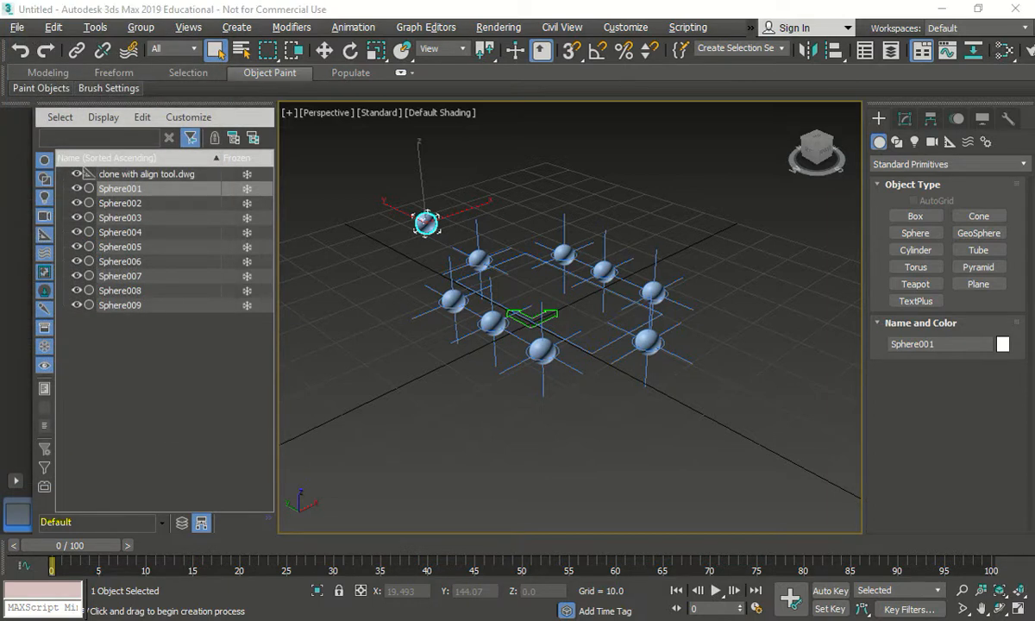
- Switch to AutoCAD and undo the last few point placements in the clone with align tool drawing
key(alt+Tab)
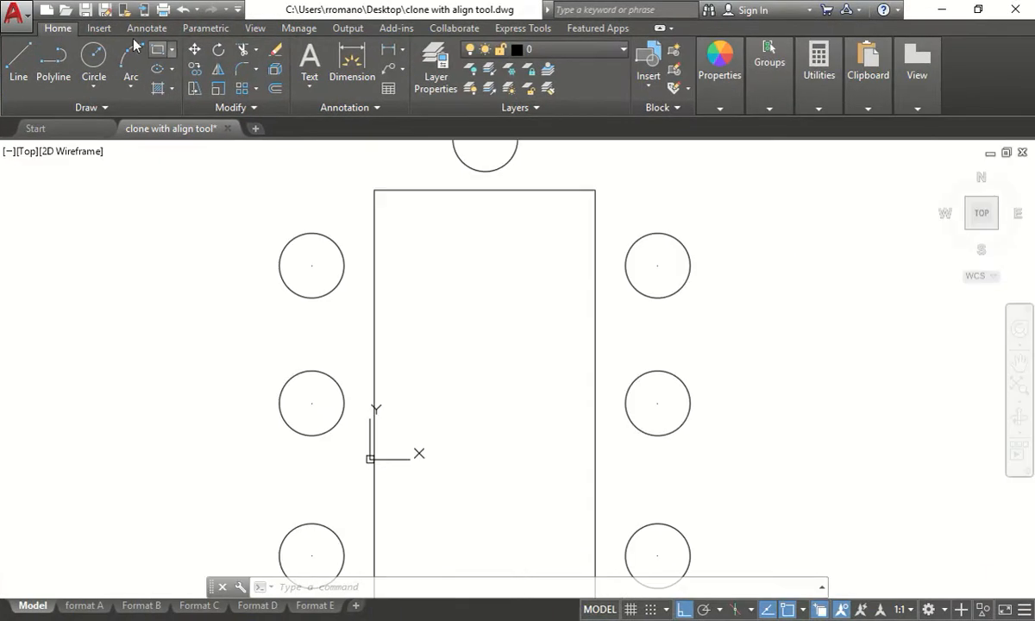
click(180, 11)
click(181, 11)
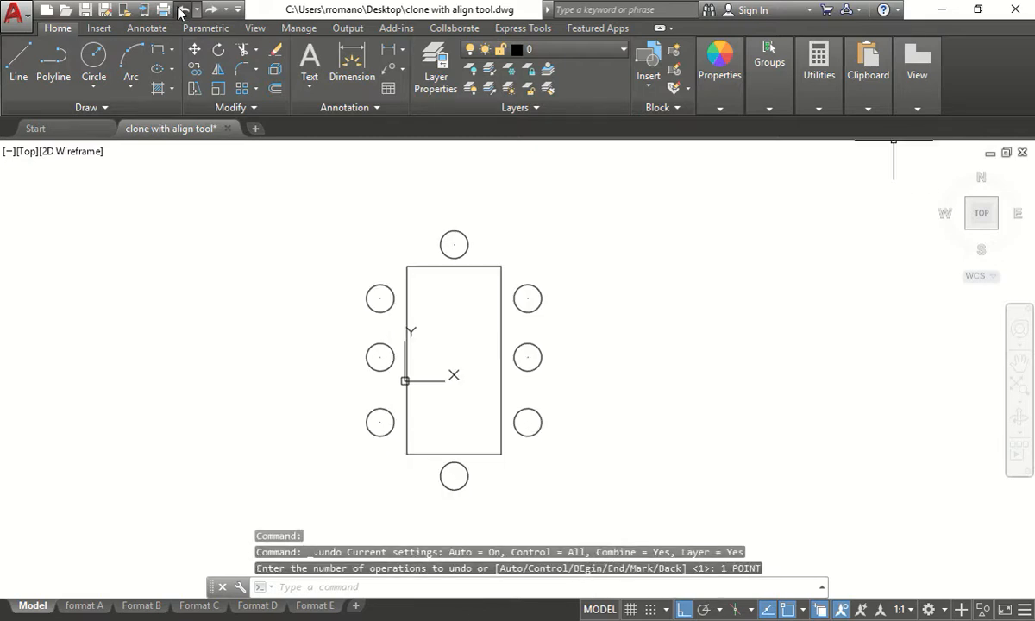
click(181, 10)
scroll(528, 279, down, 3)
scroll(535, 362, up, 4)
- Erase the three circles along the right side of the rectangle
click(525, 389)
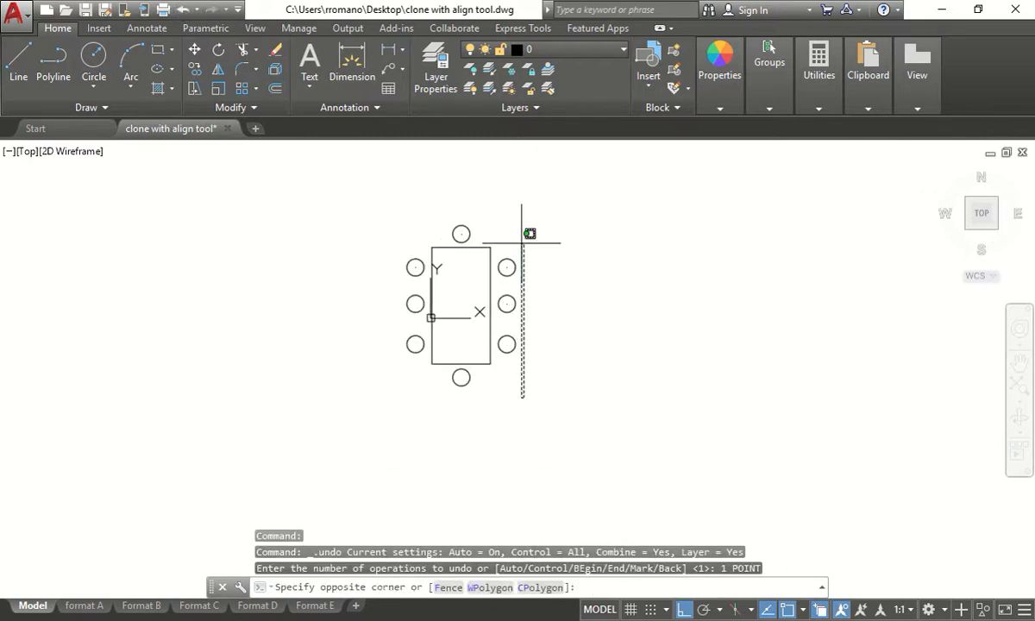
scroll(510, 306, up, 6)
click(505, 279)
click(472, 310)
key(Delete)
scroll(509, 271, down, 3)
click(525, 217)
click(506, 342)
key(Delete)
- Erase the centre points inside the uppermost left-side circle and the circle above the rectangle
click(420, 207)
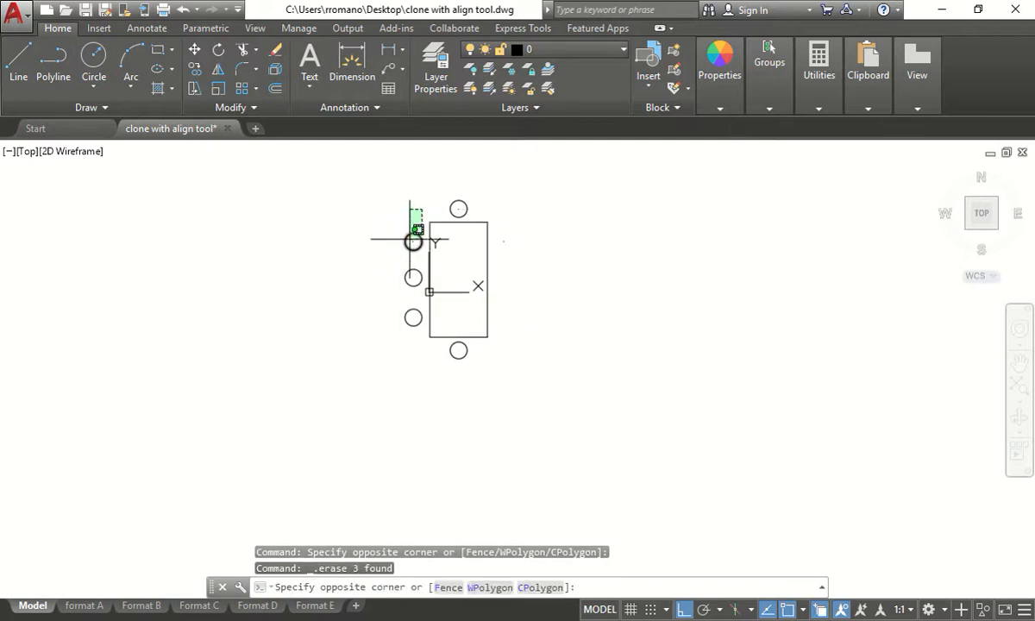
click(411, 235)
key(Delete)
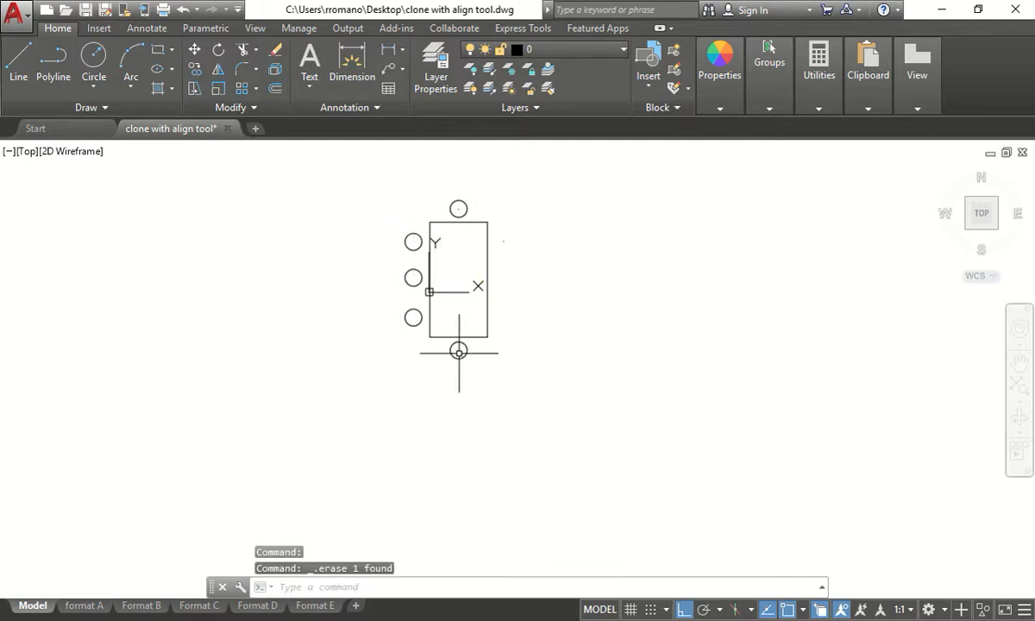
scroll(458, 207, up, 4)
click(460, 206)
click(569, 233)
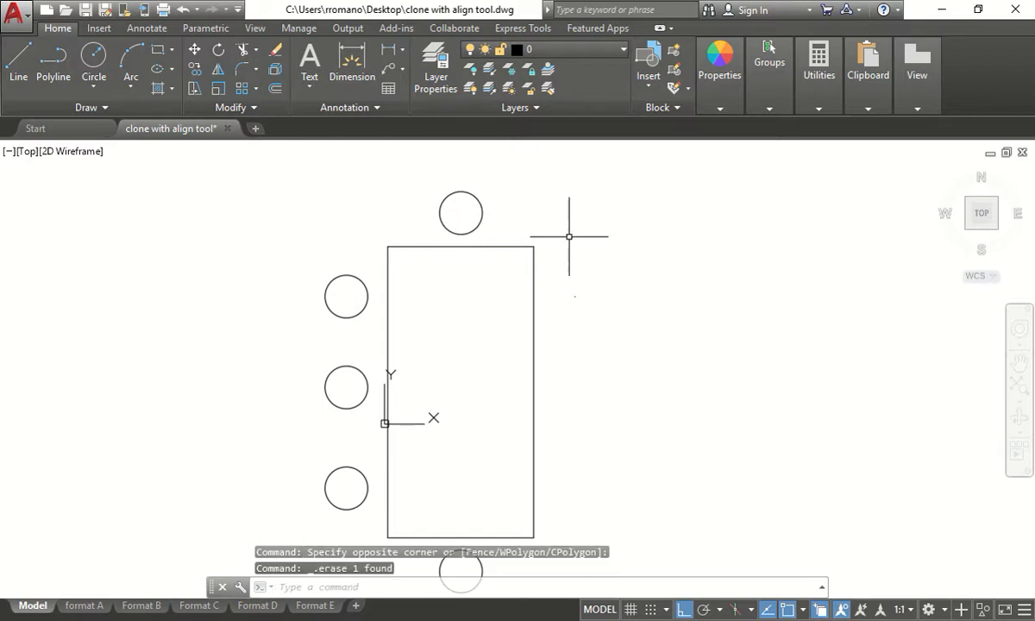
scroll(474, 276, down, 2)
click(404, 226)
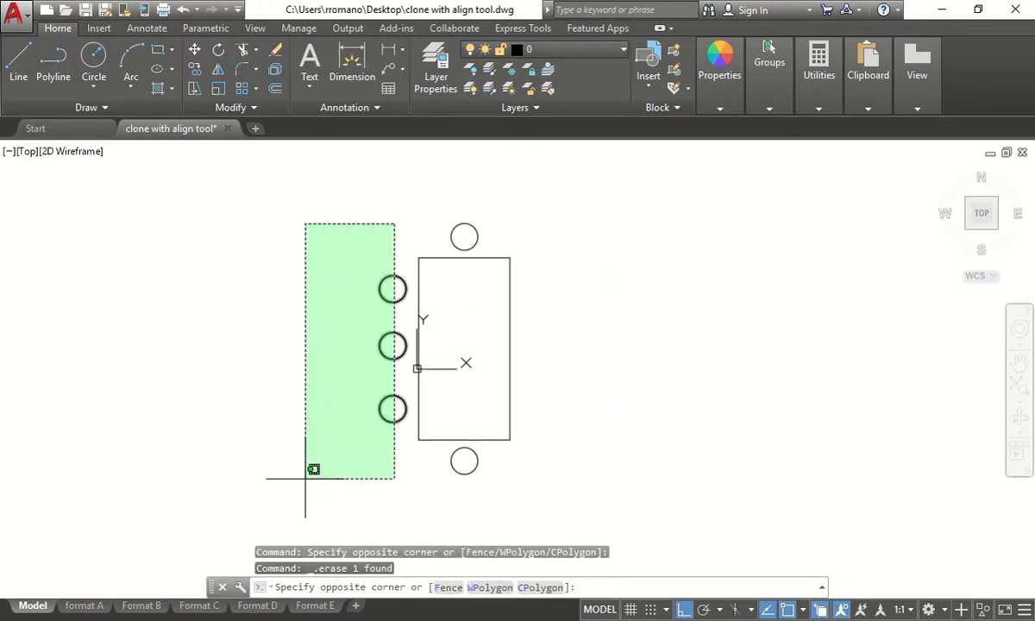
click(308, 473)
text(mi)
key(Return)
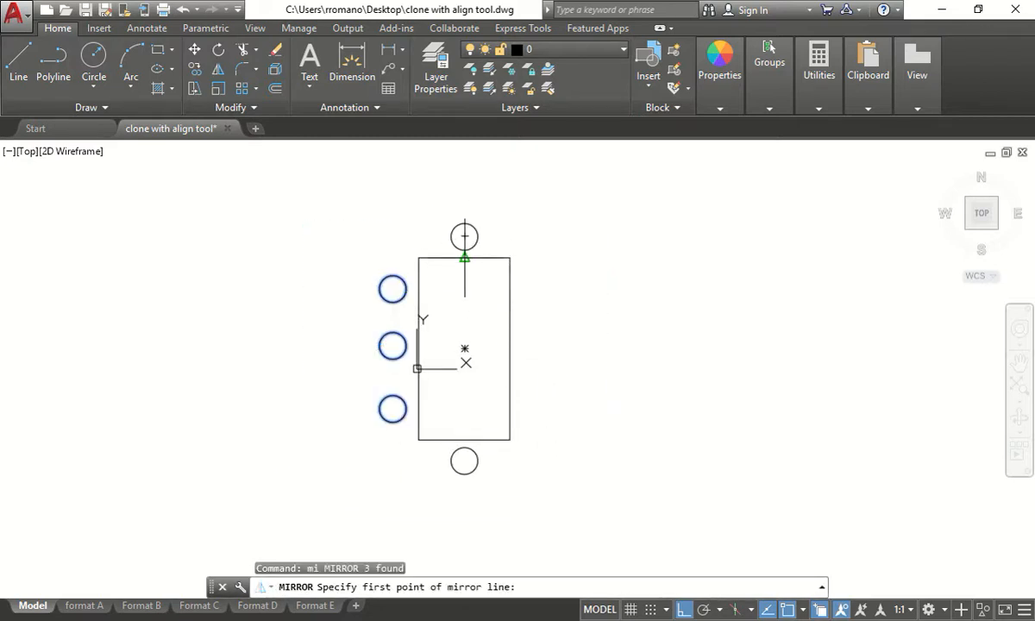
click(465, 236)
click(471, 438)
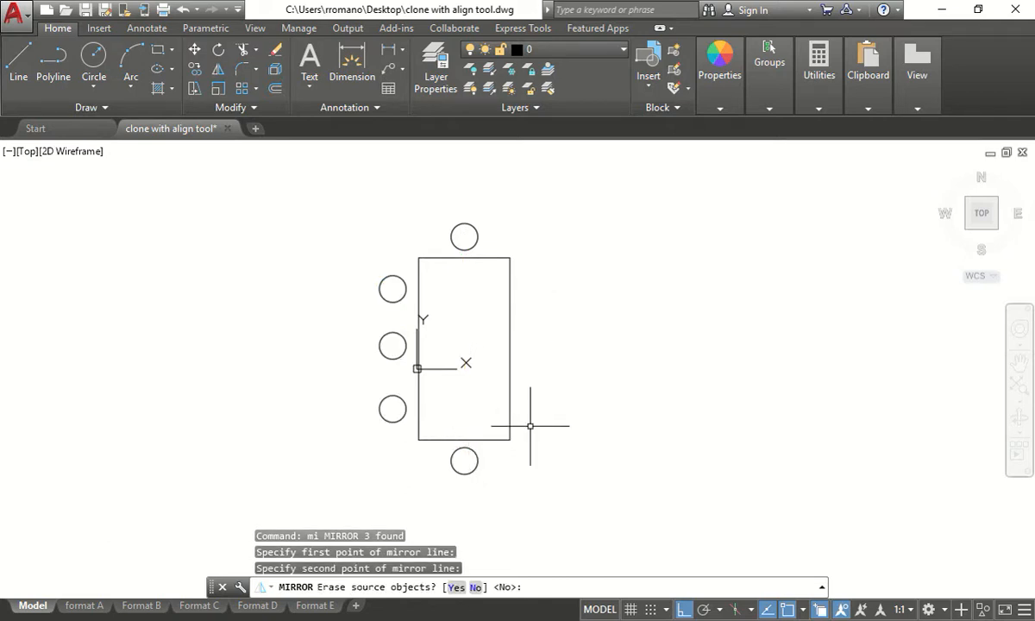
key(Escape)
key(Escape)
- Mirror the three left-side circles across the rectangle's vertical centreline, keeping the source circles
click(410, 207)
click(313, 414)
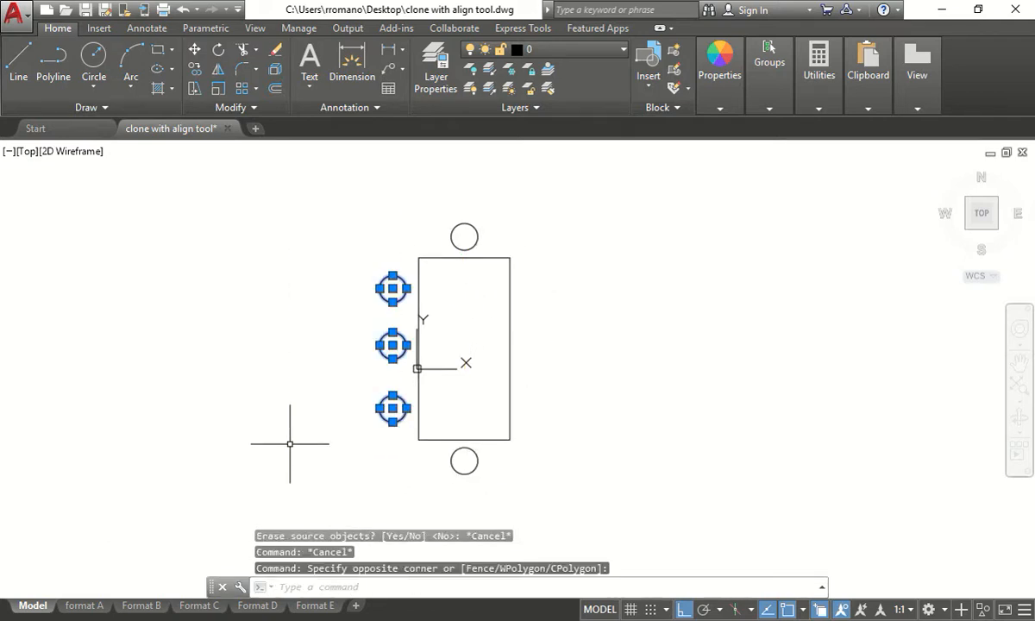
text(mi)
key(Return)
click(464, 257)
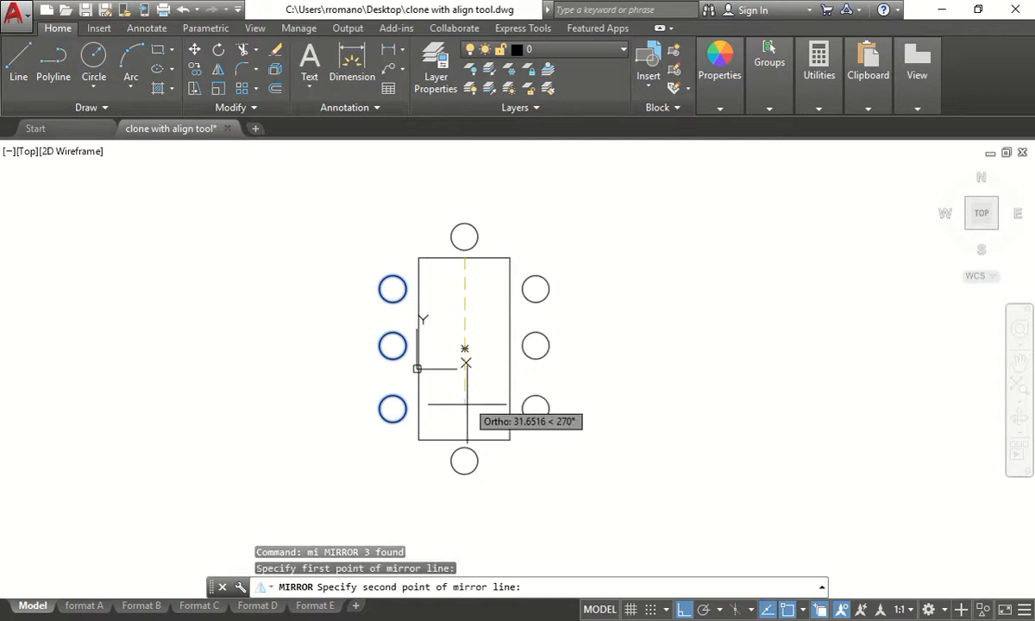
click(464, 441)
key(Return)
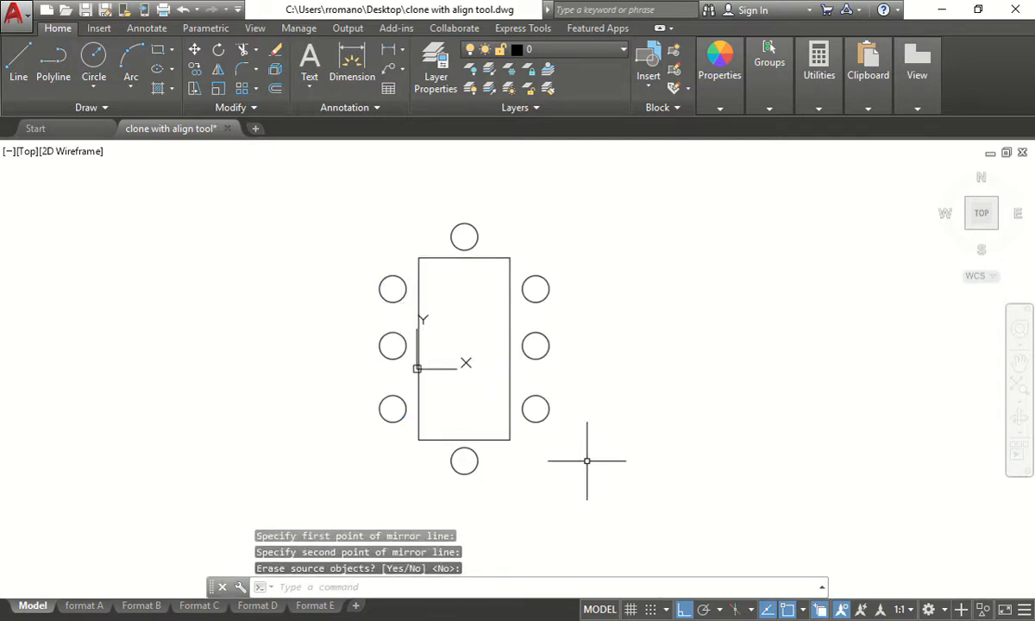
middle_drag(527, 321, 523, 294)
key(Escape)
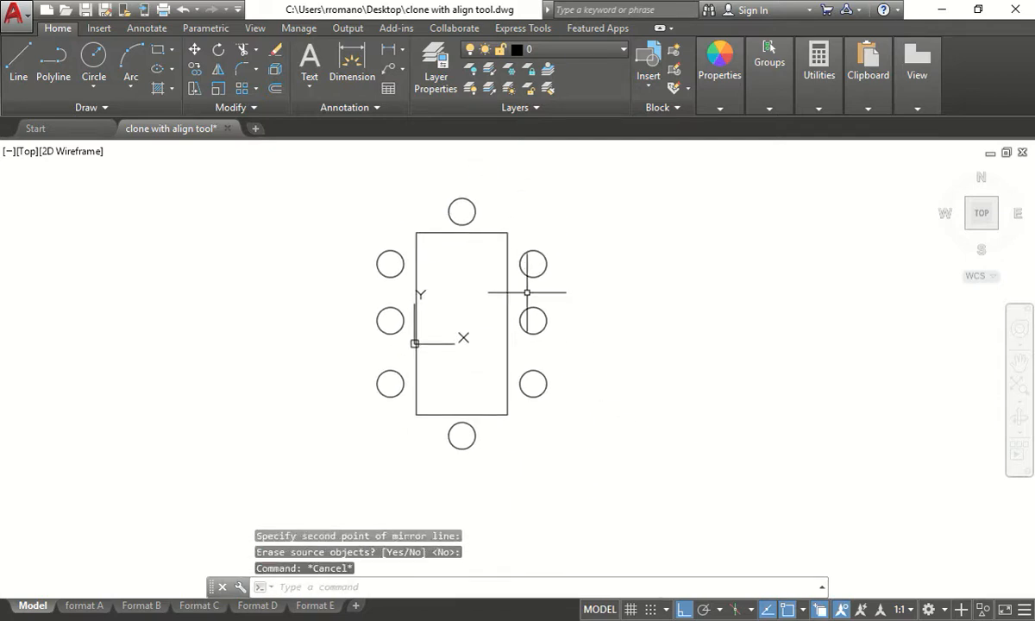
- Place points at the centres of the circle above the rectangle and the uppermost circle on each side
text(poiny)
key(BackSpace)
text(t)
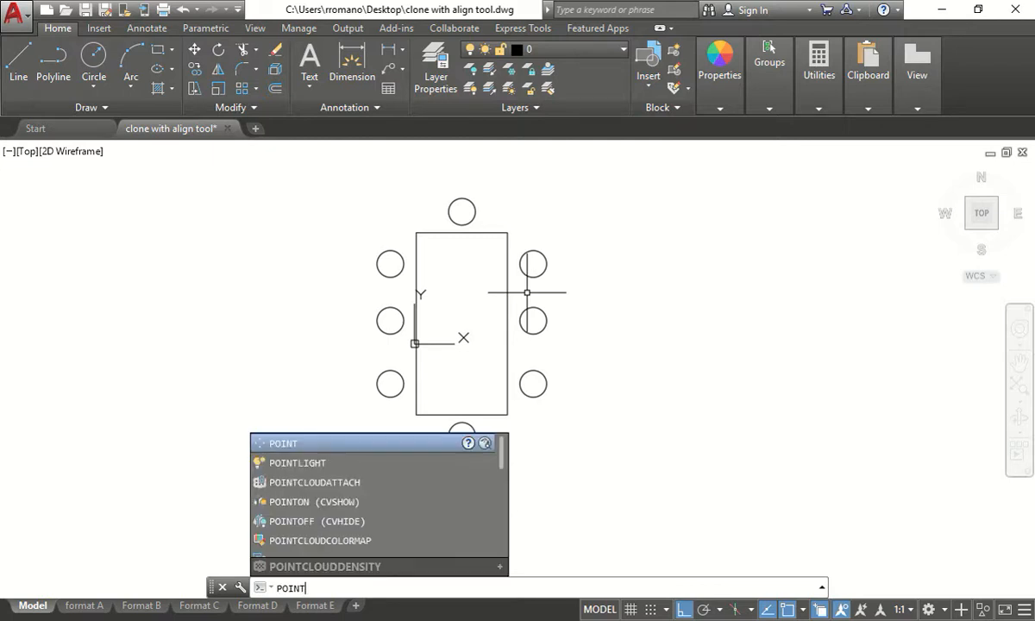
key(Return)
scroll(453, 188, up, 4)
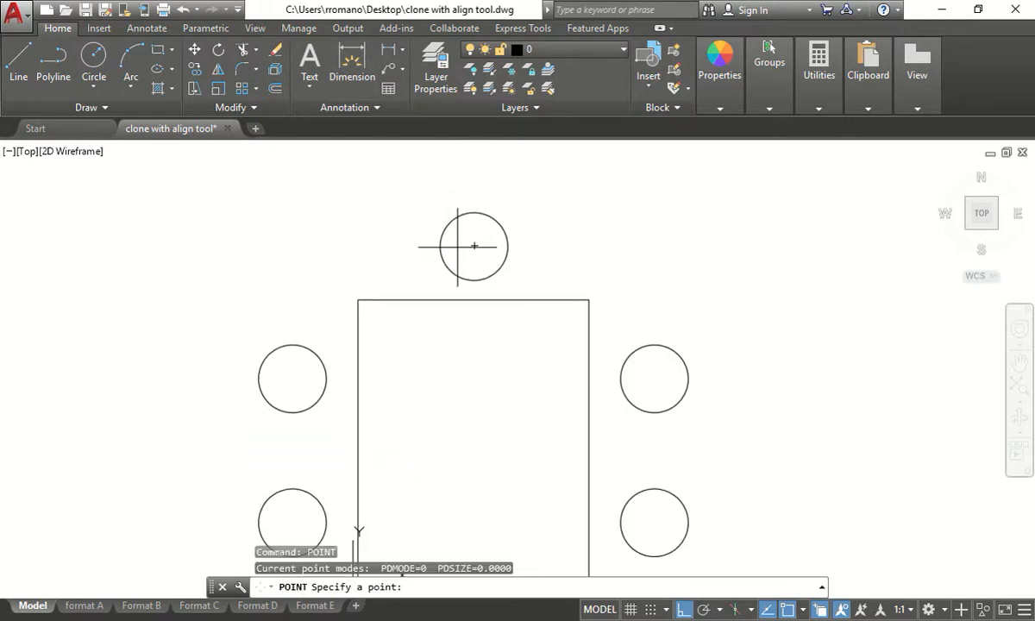
click(474, 247)
key(Return)
click(654, 378)
key(Return)
click(292, 377)
- Place points at the centres of the middle and lower circles on both sides and the circle below the rectangle
scroll(317, 358, down, 4)
scroll(296, 286, up, 5)
key(Return)
click(310, 276)
key(Return)
click(667, 276)
key(Return)
click(667, 434)
key(Return)
click(310, 434)
middle_drag(470, 453, 478, 326)
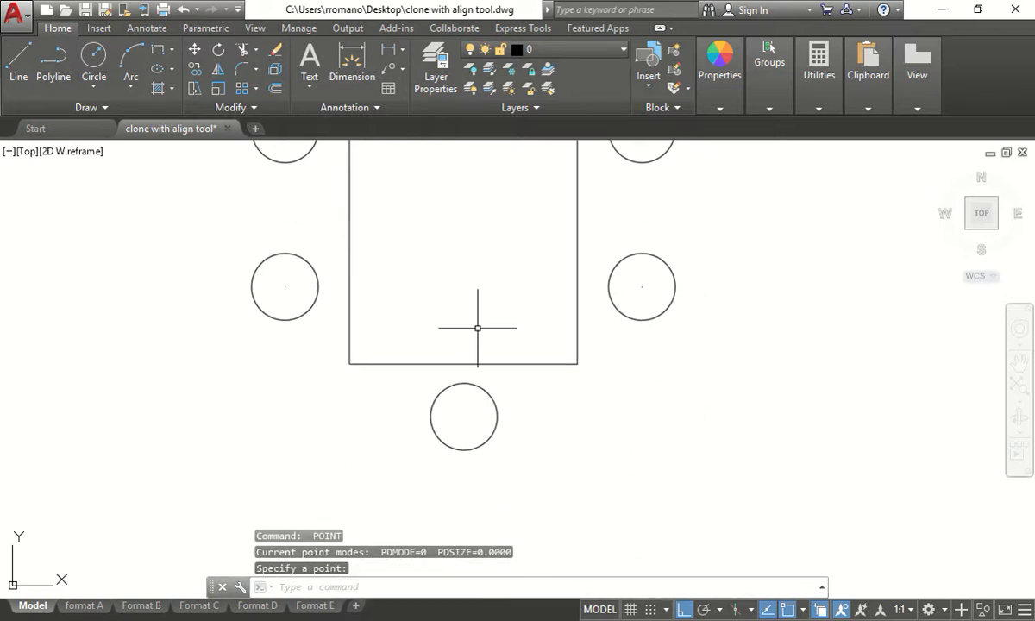
key(Return)
click(465, 417)
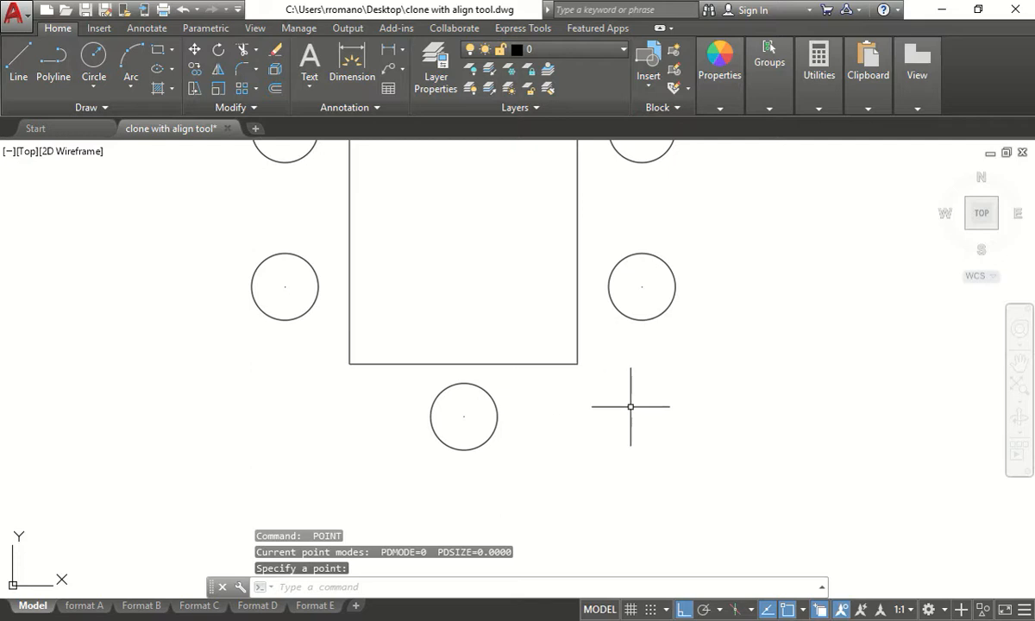
scroll(643, 414, down, 4)
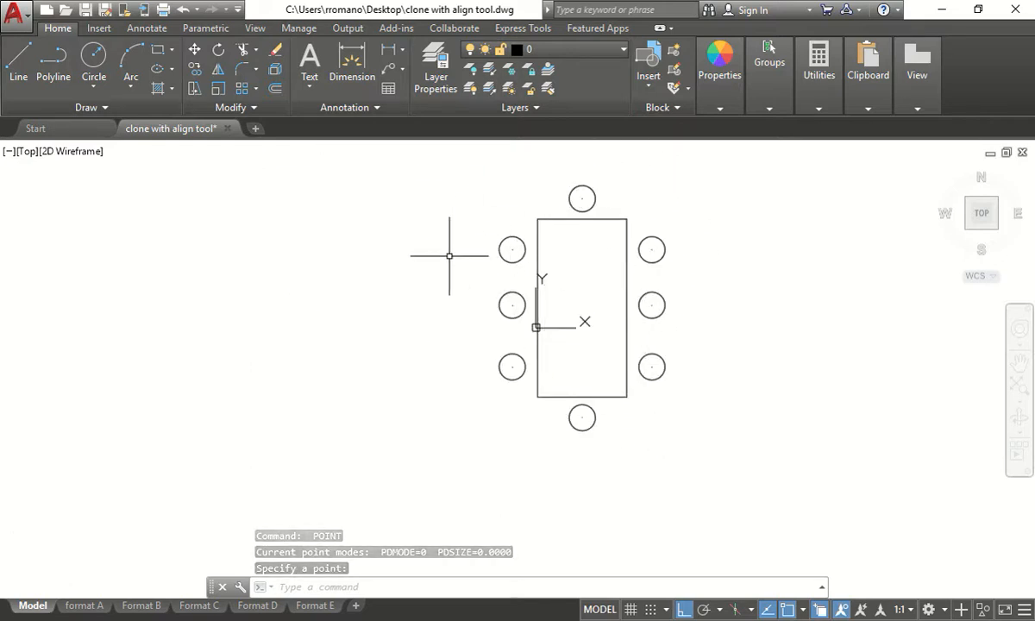
- Switch back to 3ds Max and look through the import options for linking files
double_click(308, 9)
drag(52, 182, 0, 324)
click(12, 22)
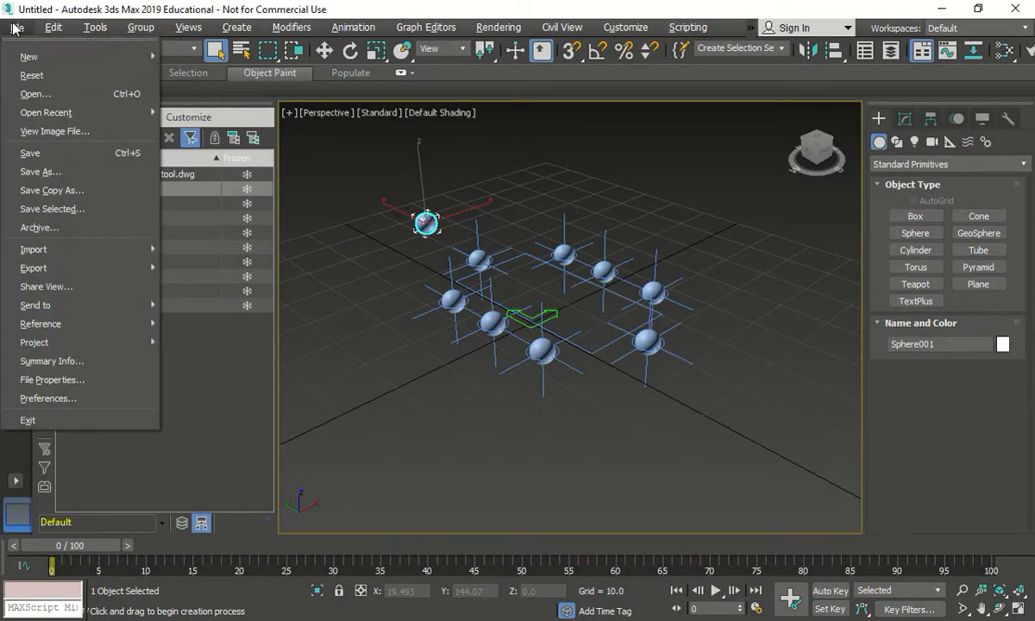
mouse_move(97, 27)
click(148, 2)
click(16, 27)
mouse_move(89, 254)
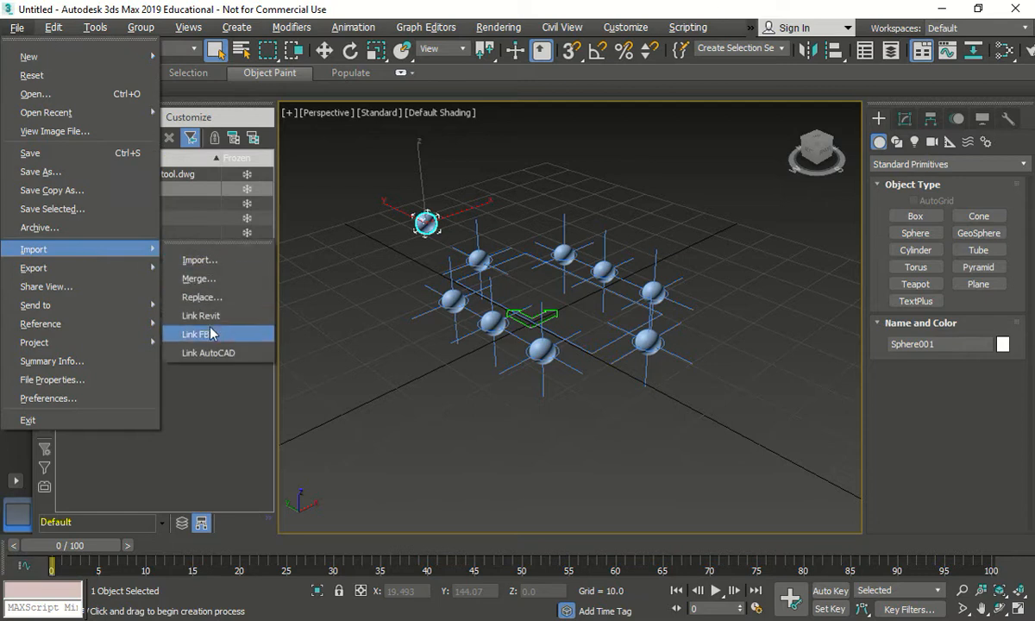
click(430, 348)
- Step through the recent scene changes with undo and redo to bring back the updated linked drawing
scroll(414, 230, up, 5)
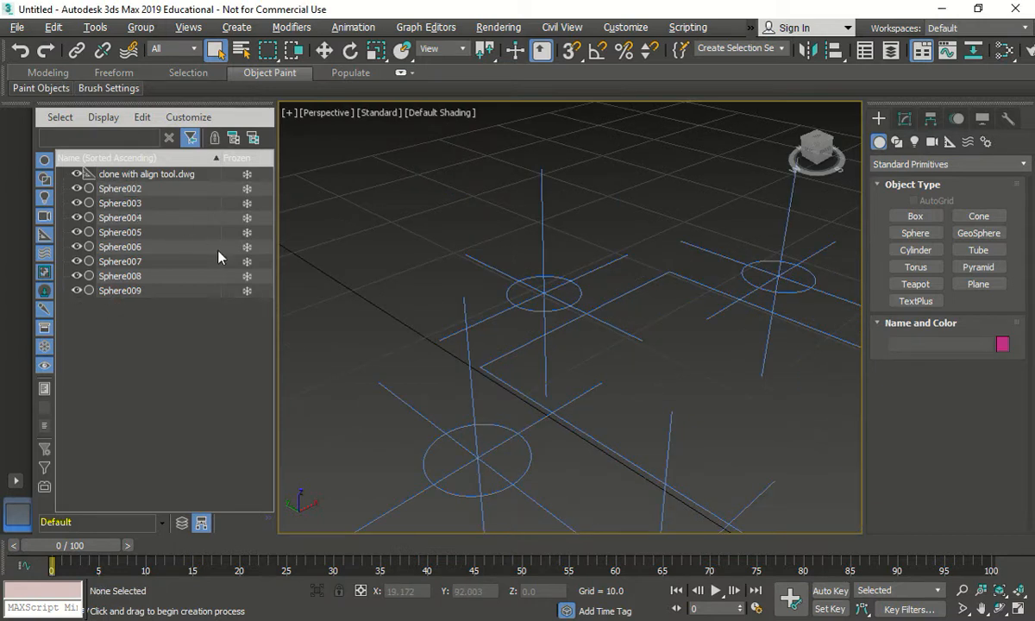
scroll(443, 278, down, 5)
scroll(422, 225, up, 2)
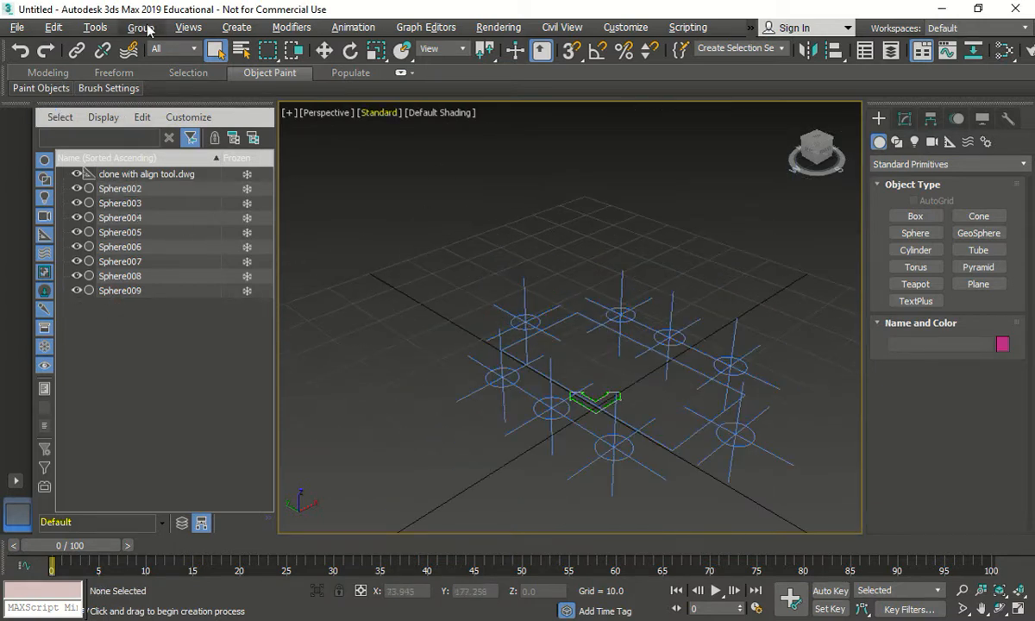
click(45, 51)
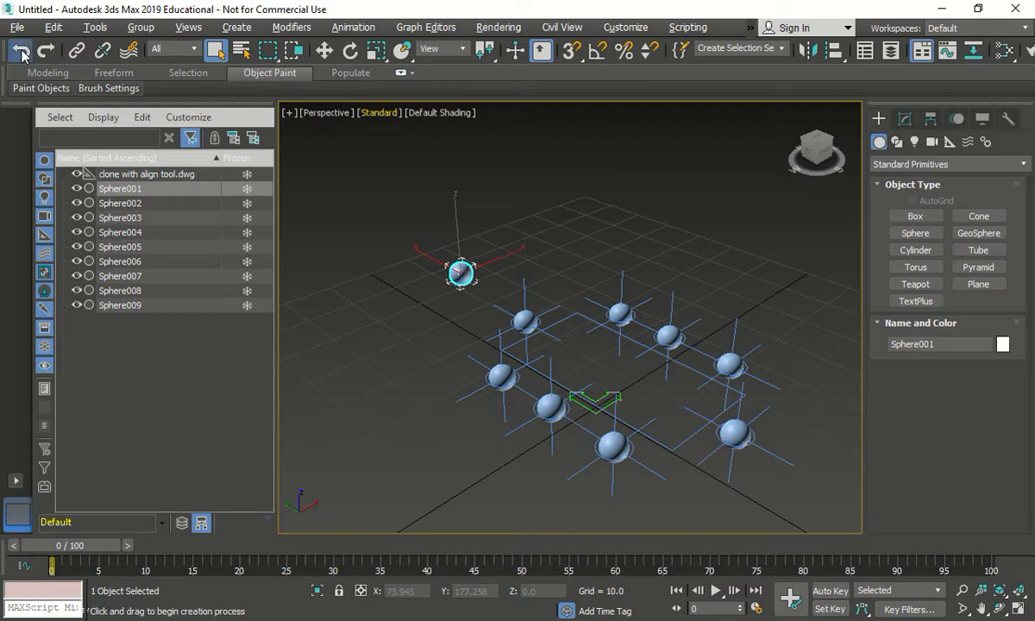
click(19, 50)
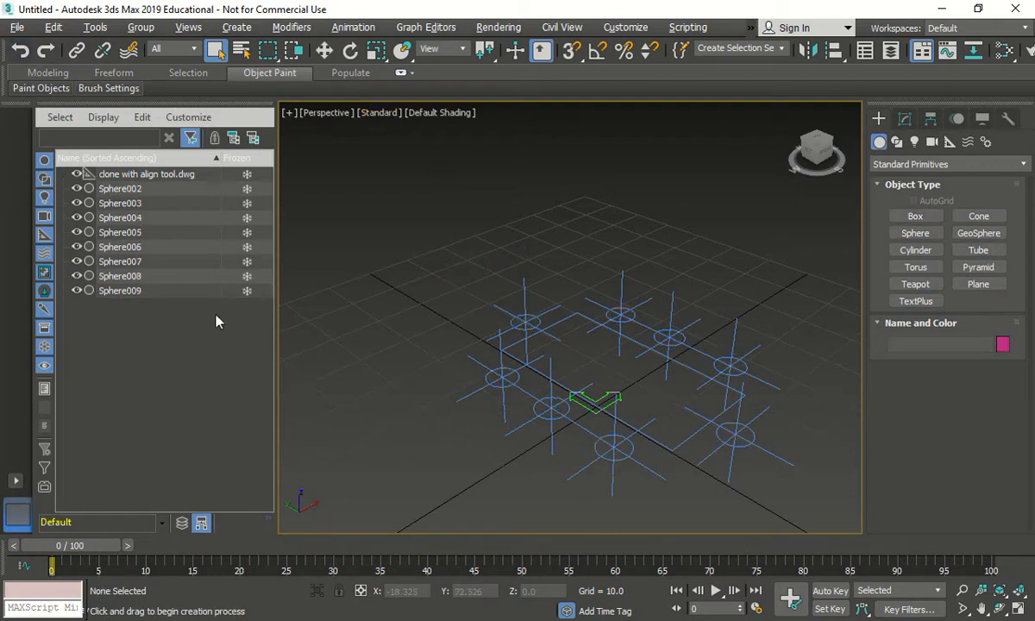
click(19, 51)
click(45, 51)
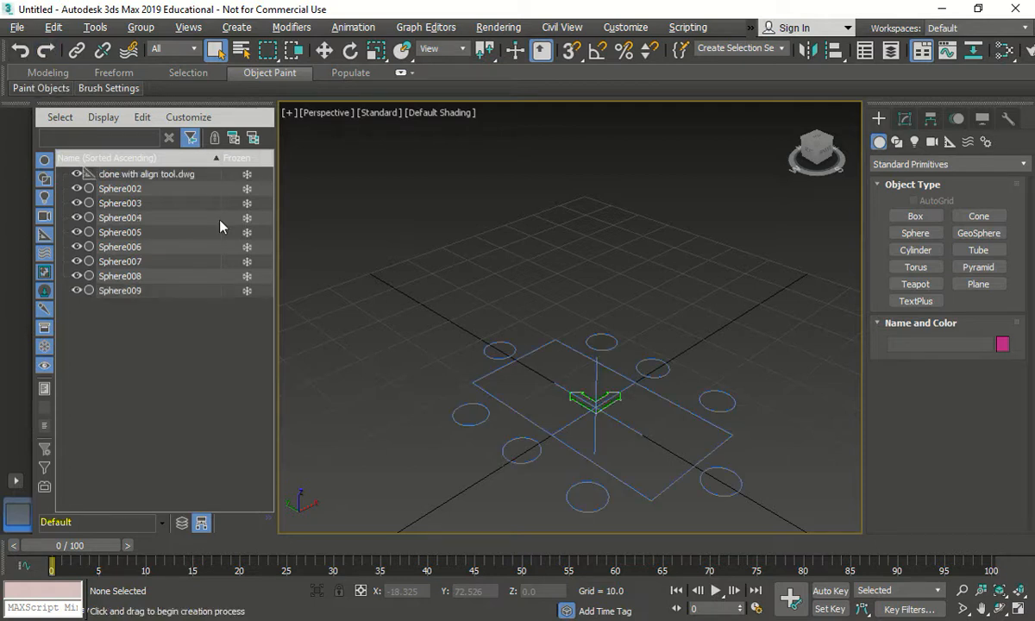
- Delete the leftover clones Sphere002 through Sphere009 from the scene
scroll(612, 337, down, 5)
click(139, 291)
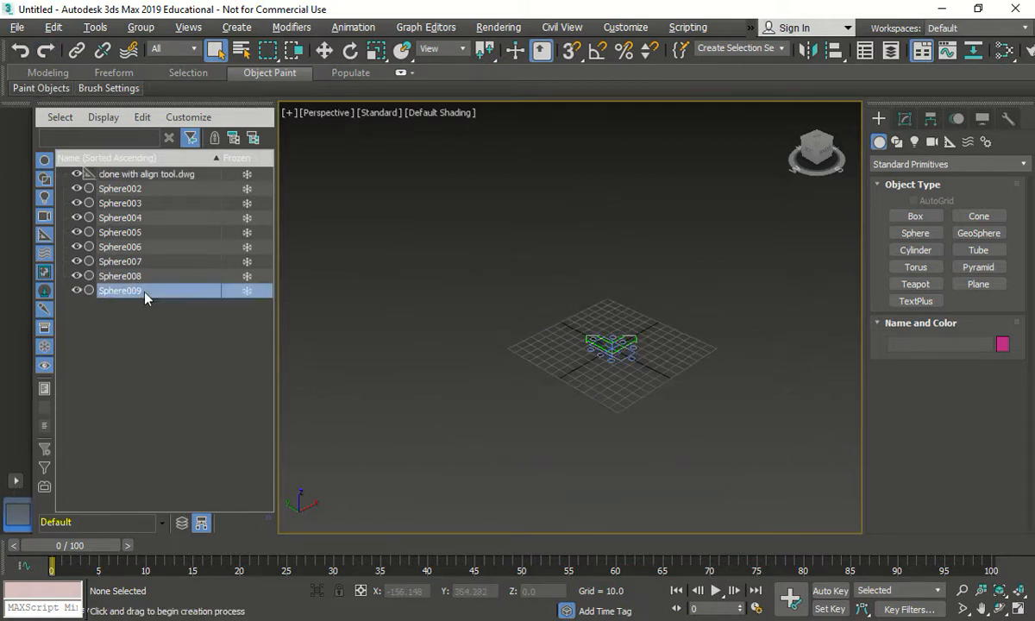
shift+click(145, 192)
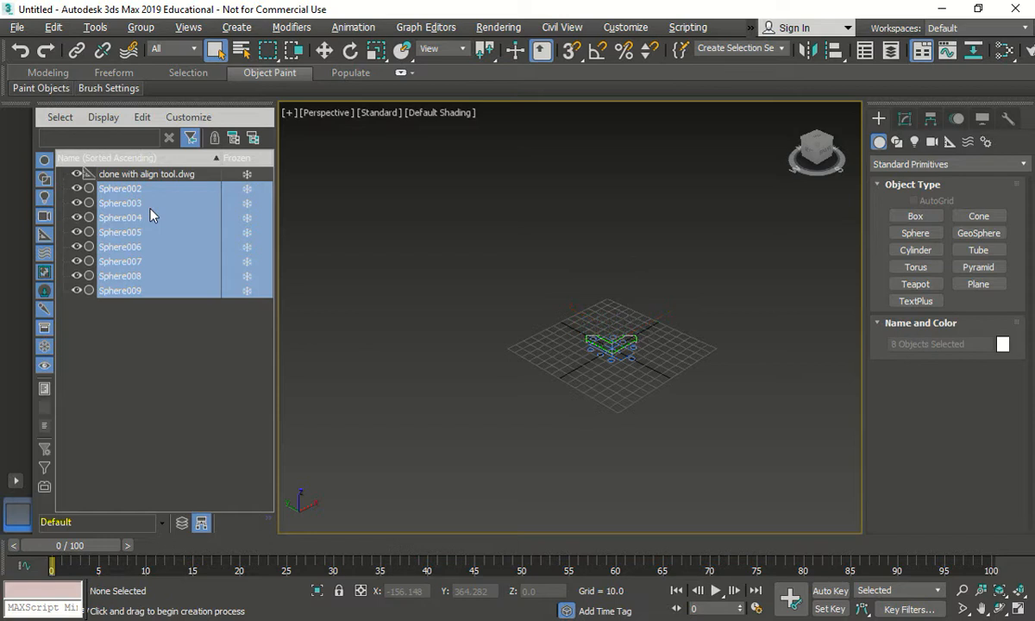
key(Delete)
scroll(380, 294, up, 4)
scroll(380, 293, up, 5)
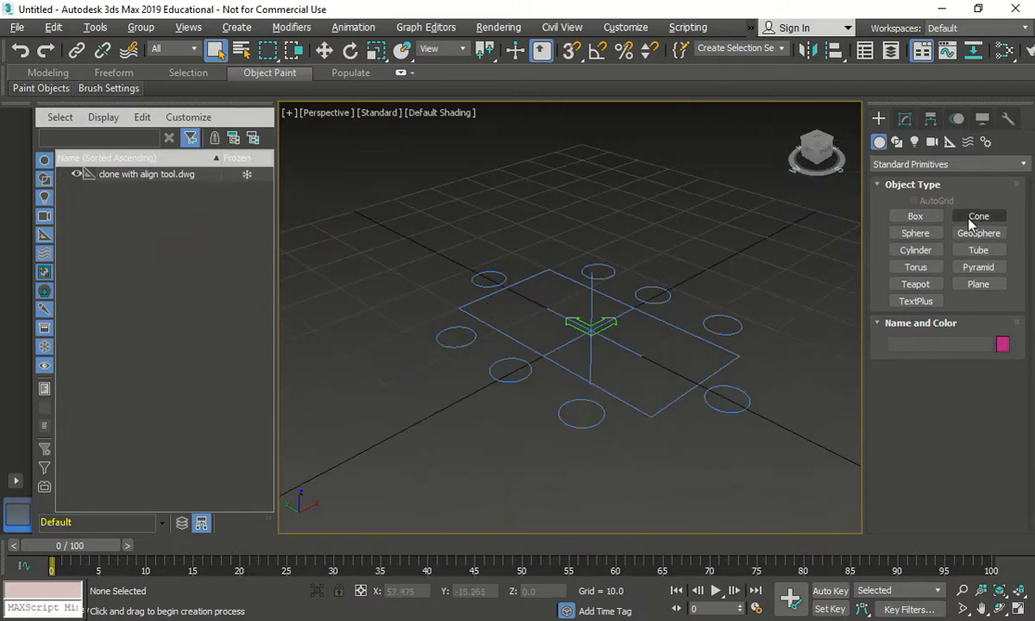
- Create a new sphere on the grid behind the linked circles and delete the extra Sphere001
click(923, 233)
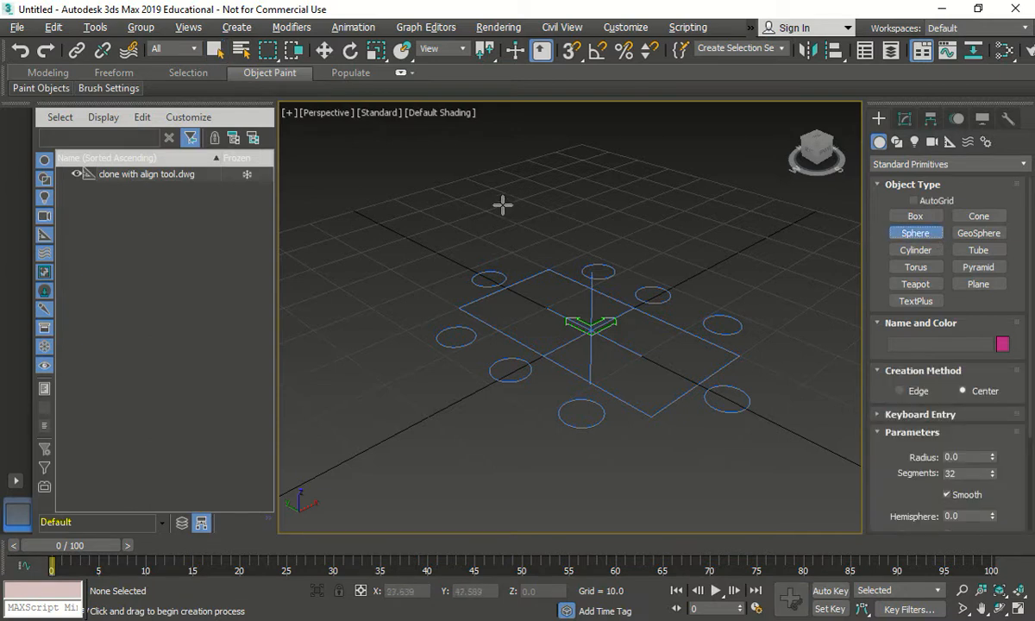
drag(445, 223, 461, 221)
drag(394, 247, 392, 245)
click(97, 188)
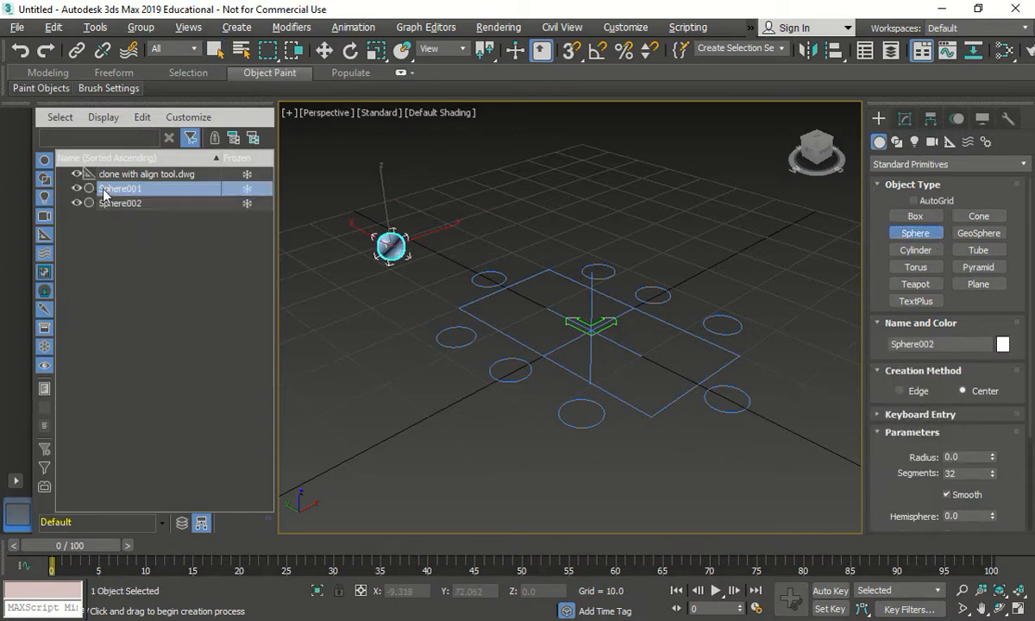
key(Delete)
- Start Clone and Align for Sphere002 and pick seven of the Point objects in clone with align tool.dwg as destinations
click(116, 188)
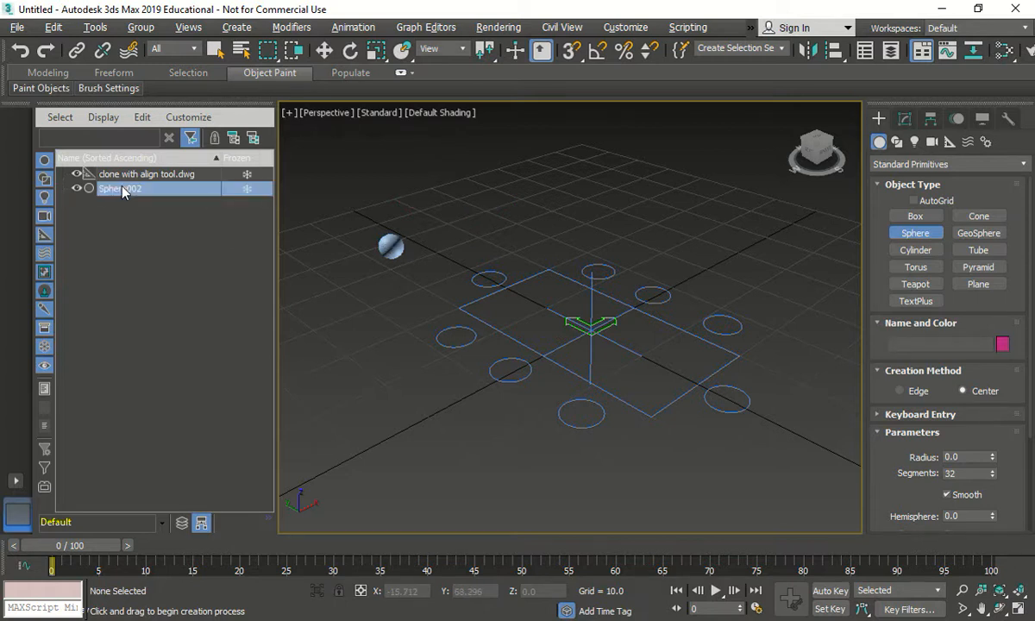
click(95, 27)
mouse_move(162, 357)
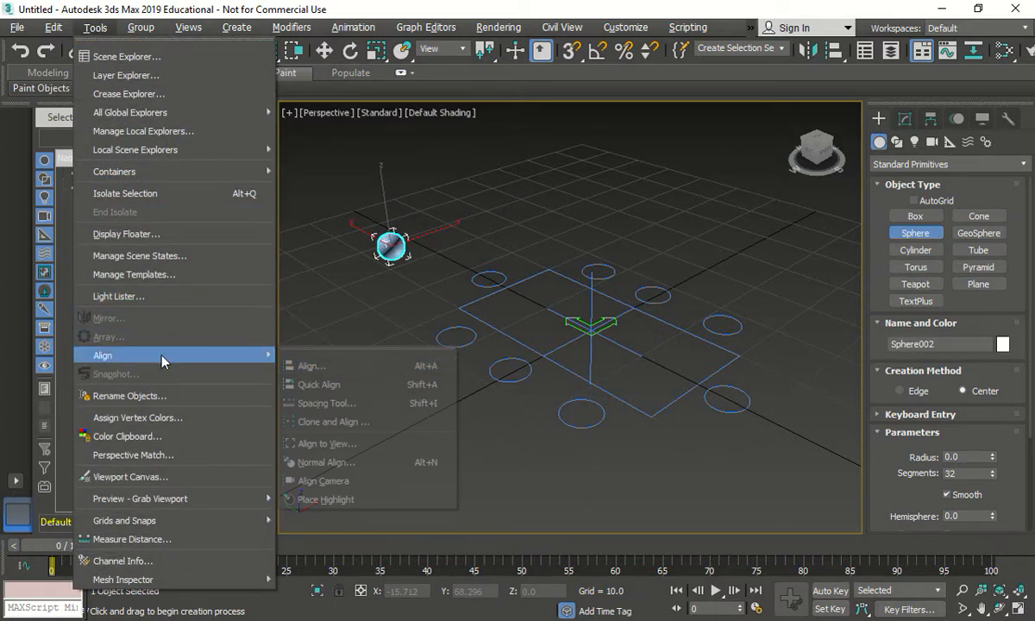
click(347, 428)
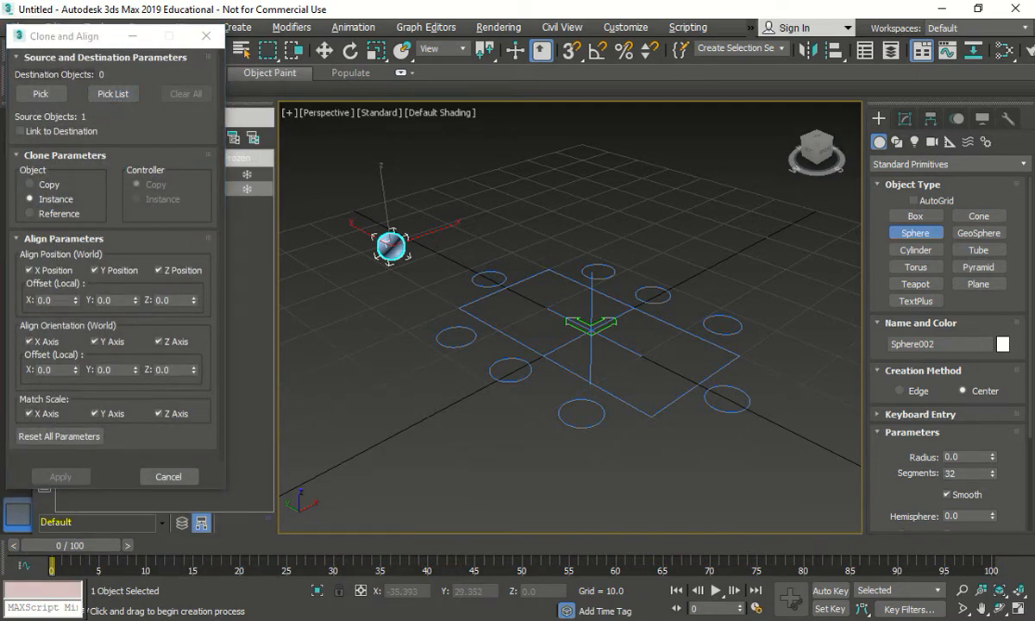
click(113, 94)
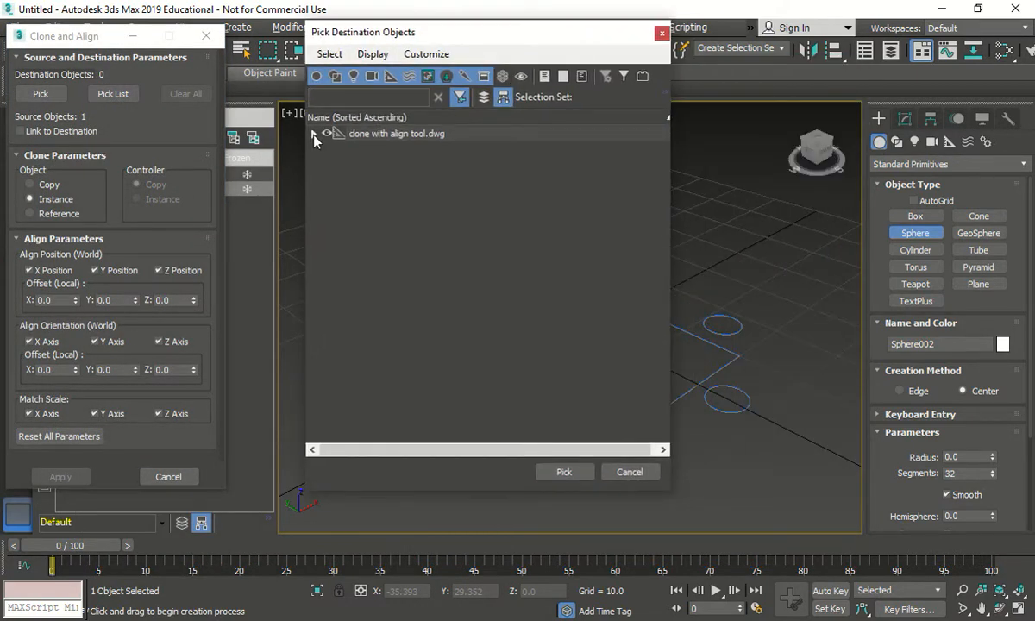
click(315, 134)
click(382, 265)
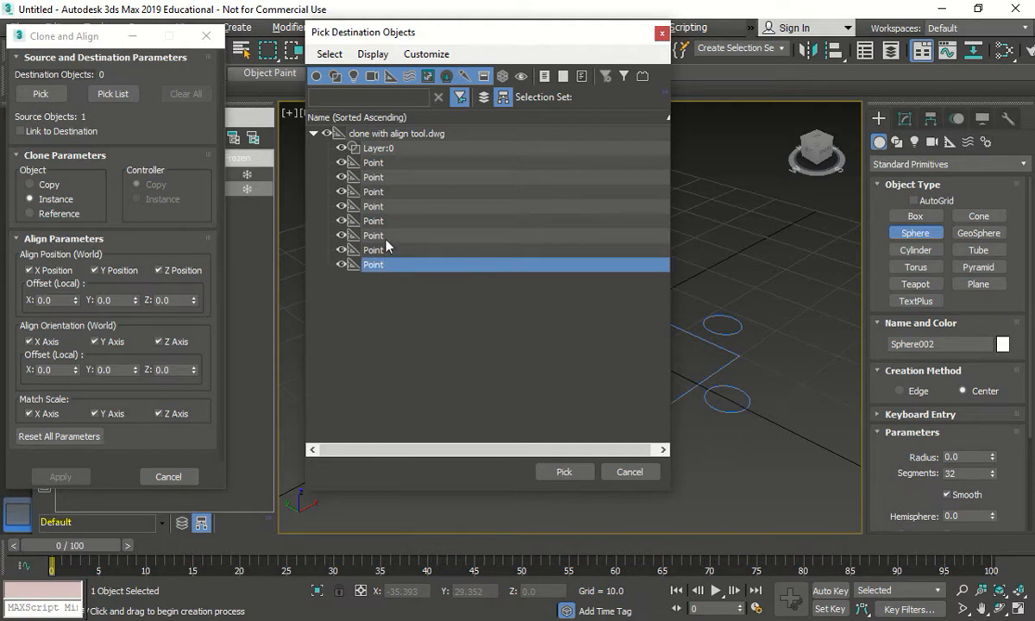
shift+click(387, 237)
shift+click(382, 179)
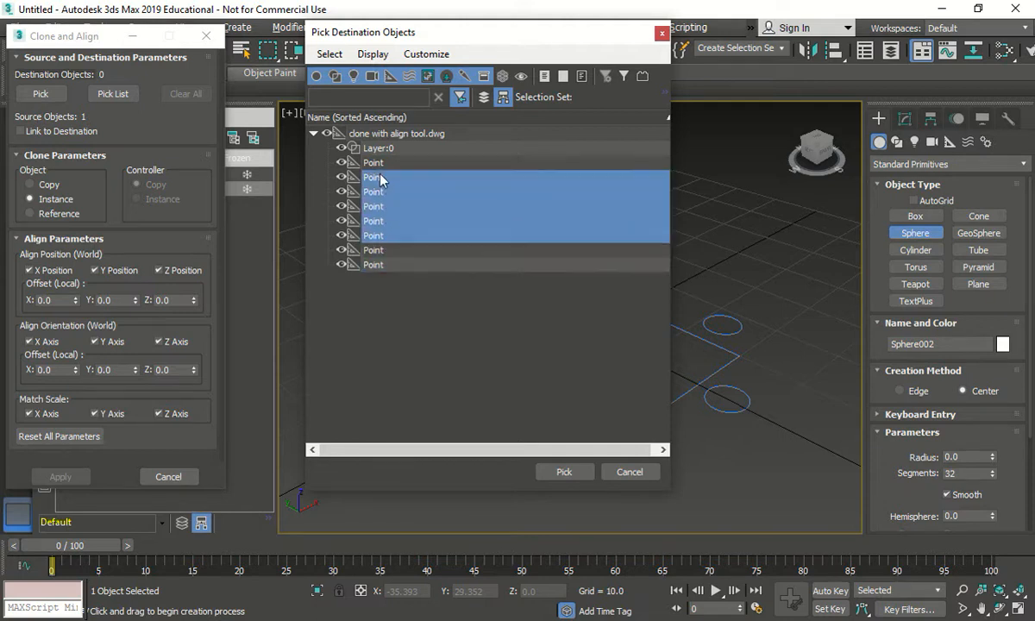
click(383, 265)
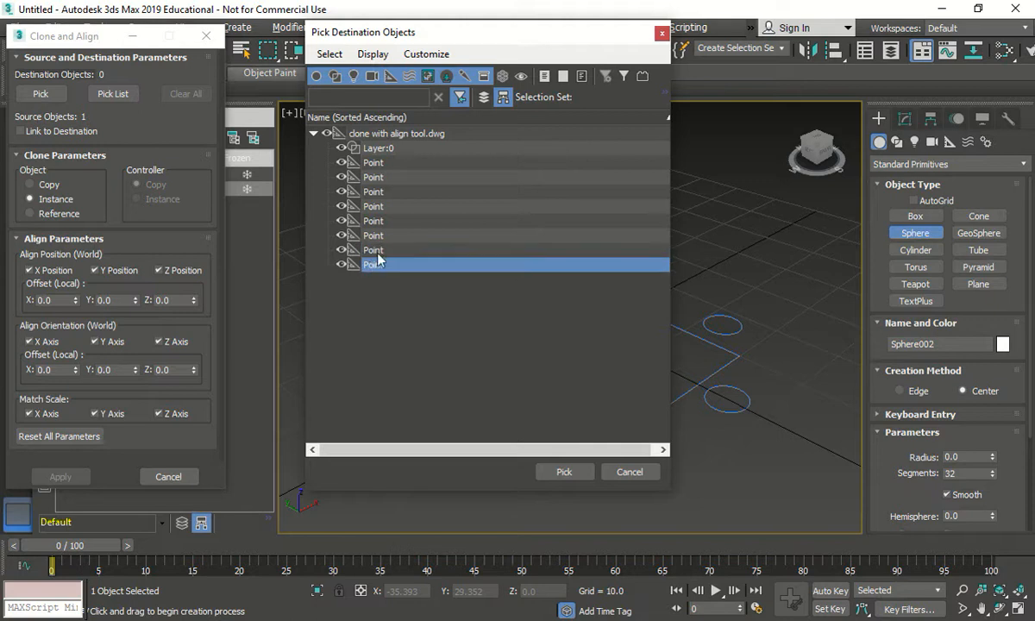
shift+click(379, 178)
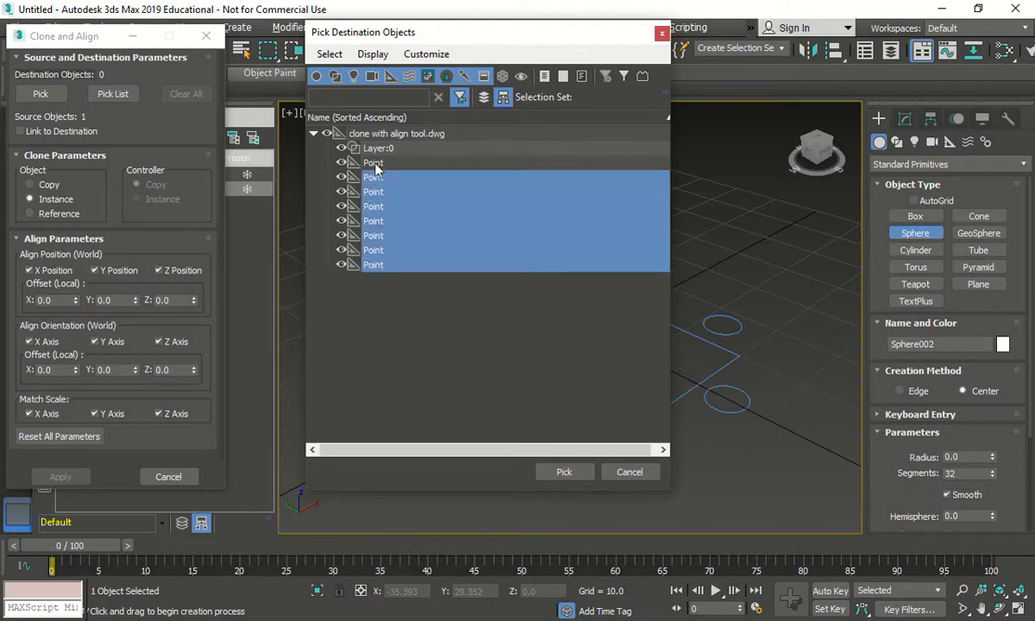
click(563, 472)
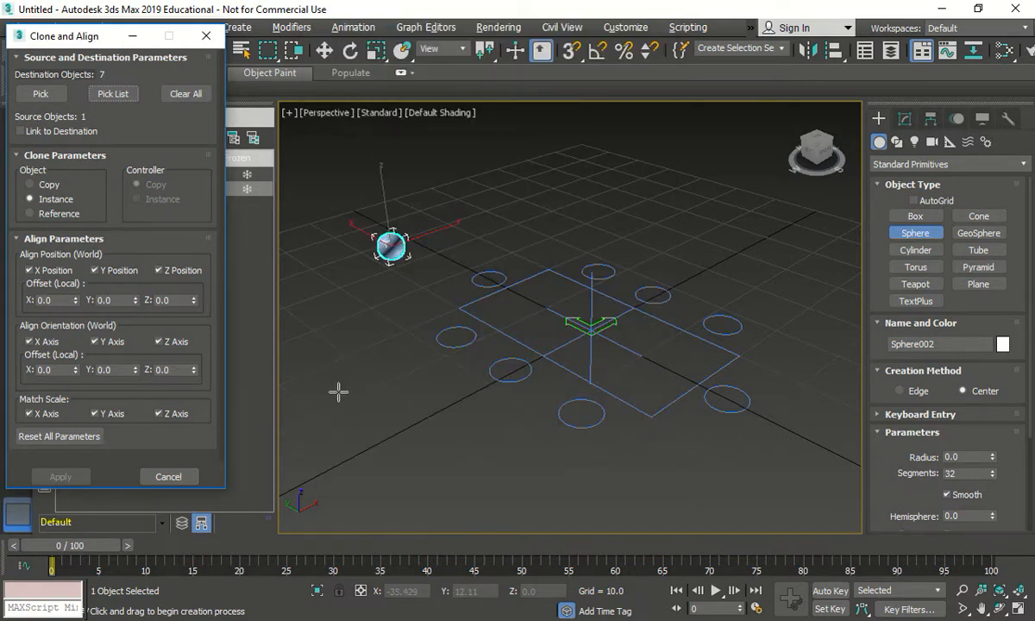
- Try the Y position and Y orientation offsets for the clones, recheck the destination list, and close Clone and Align
click(118, 302)
click(116, 369)
right_click(432, 442)
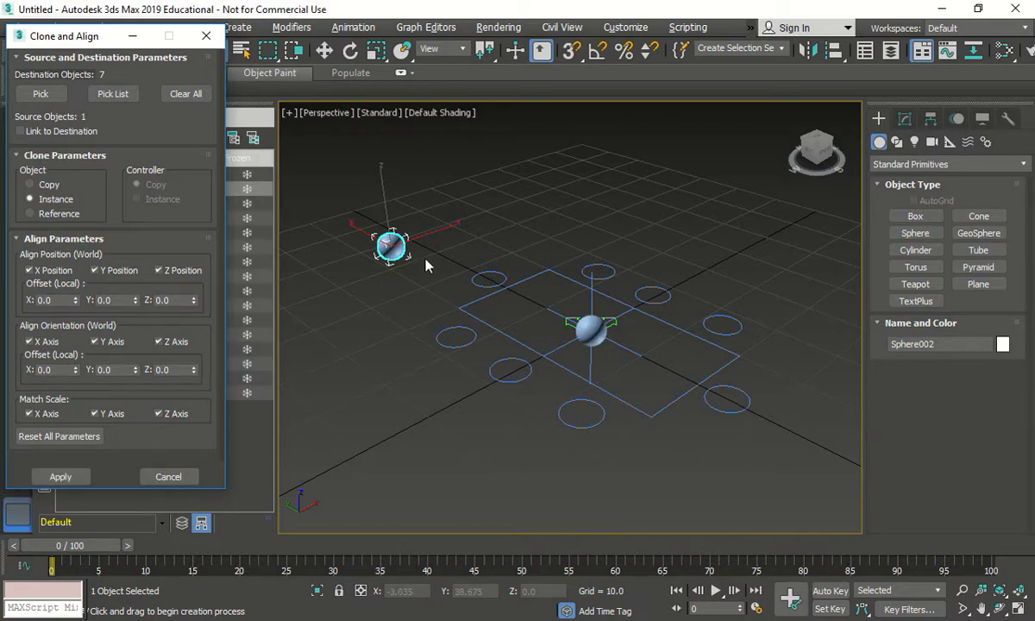
click(113, 95)
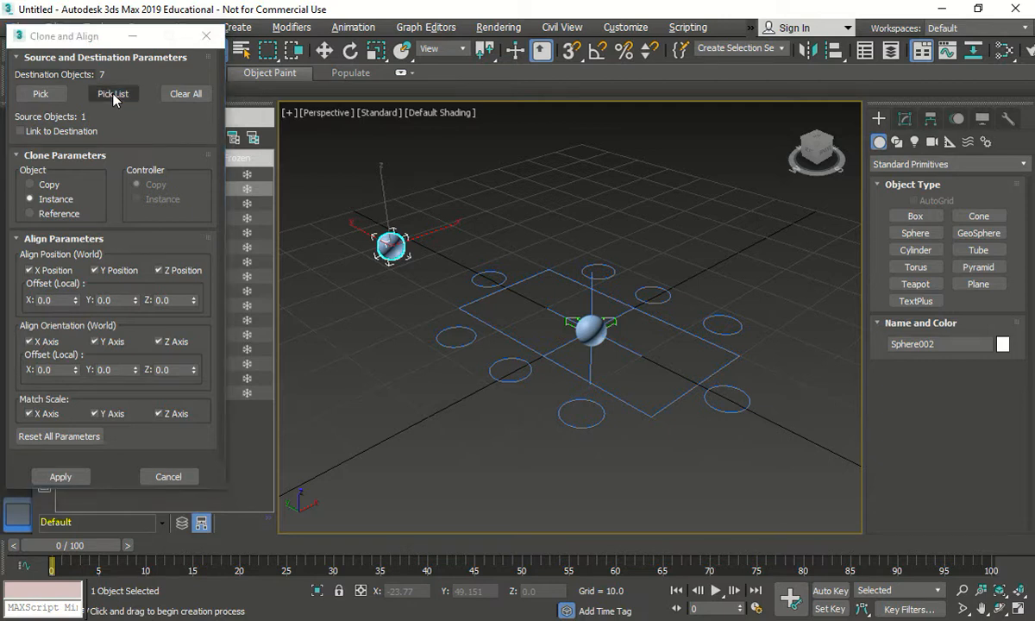
drag(178, 167, 470, 100)
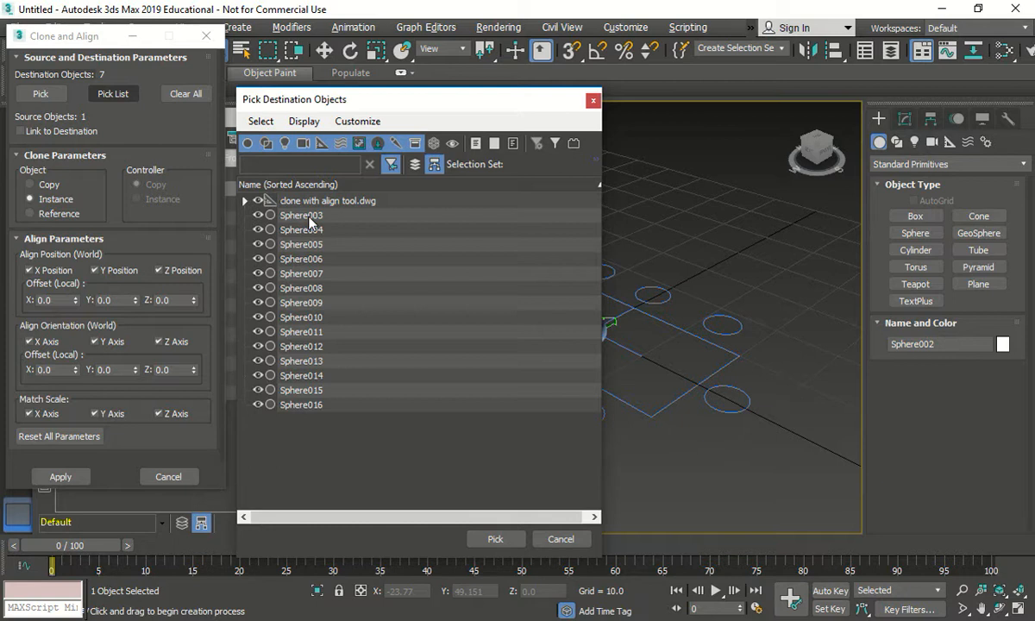
click(245, 201)
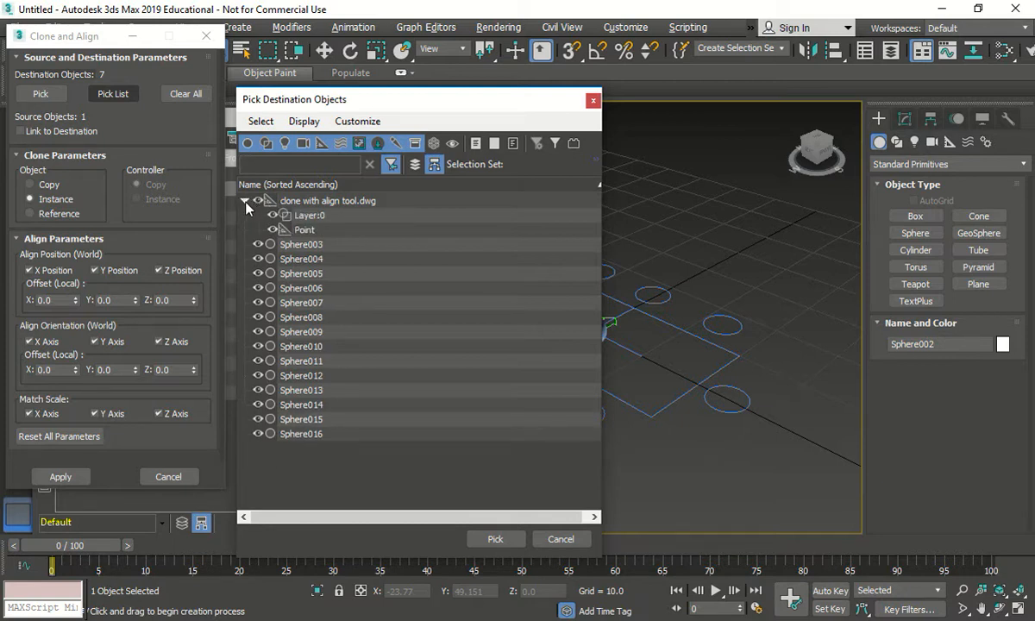
click(593, 101)
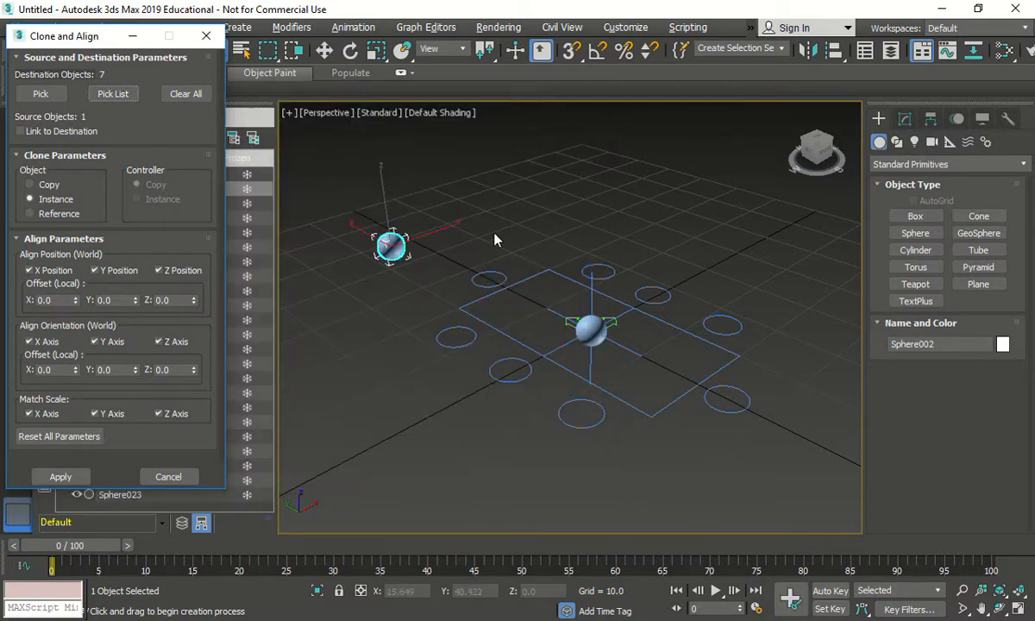
click(206, 35)
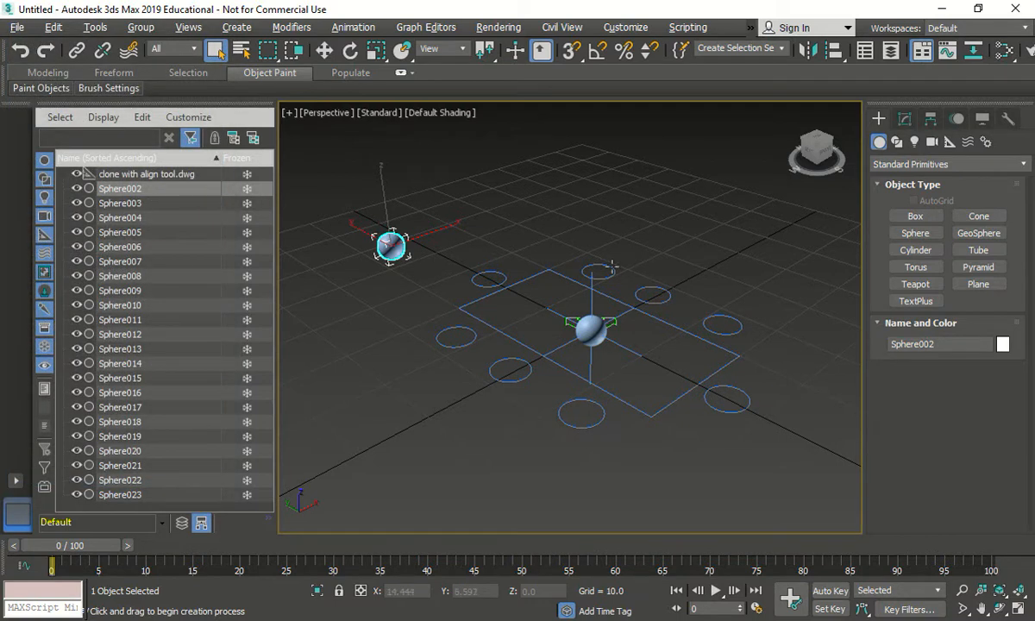
- Delete the clones Sphere003 through Sphere023, keeping Sphere002 and the linked drawing
key(ctrl+z)
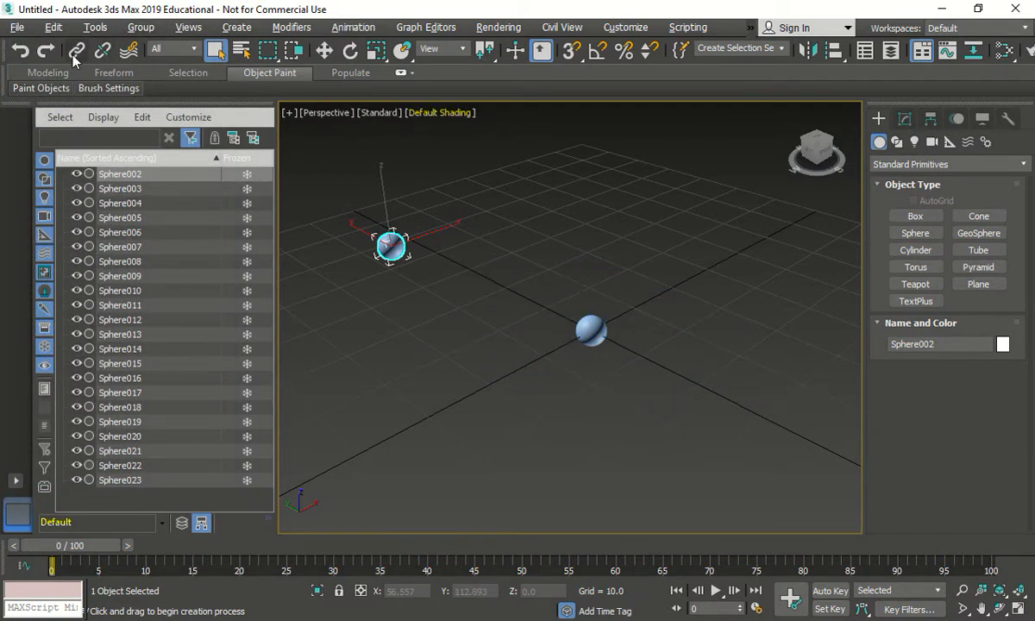
click(46, 50)
click(186, 334)
click(165, 188)
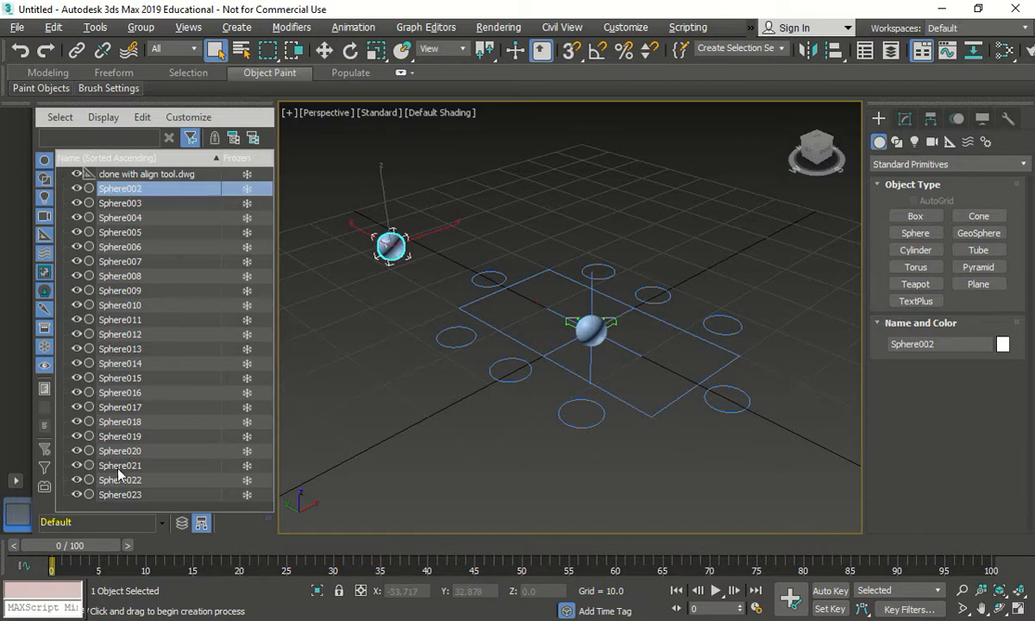
click(127, 202)
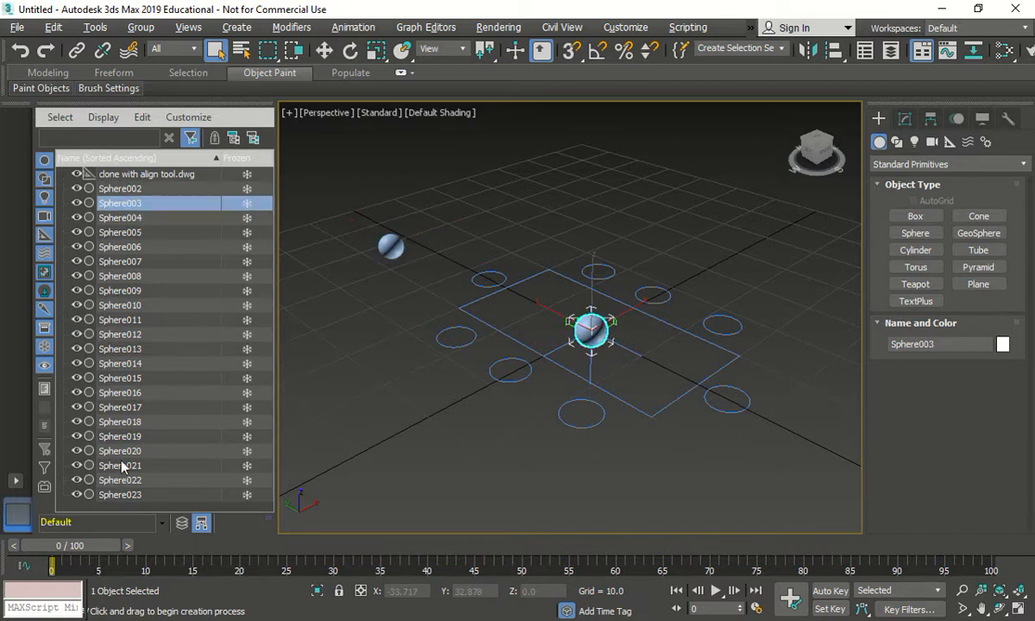
shift+click(130, 494)
key(Delete)
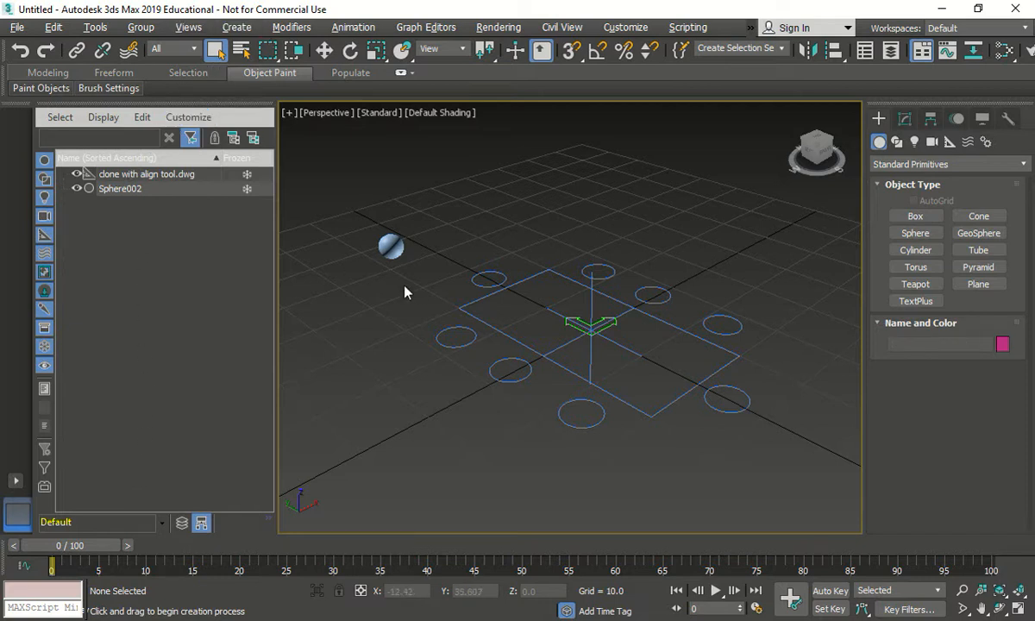
- Start Clone and Align again for Sphere002 and pick all eight Point objects of the linked drawing as destinations
click(149, 190)
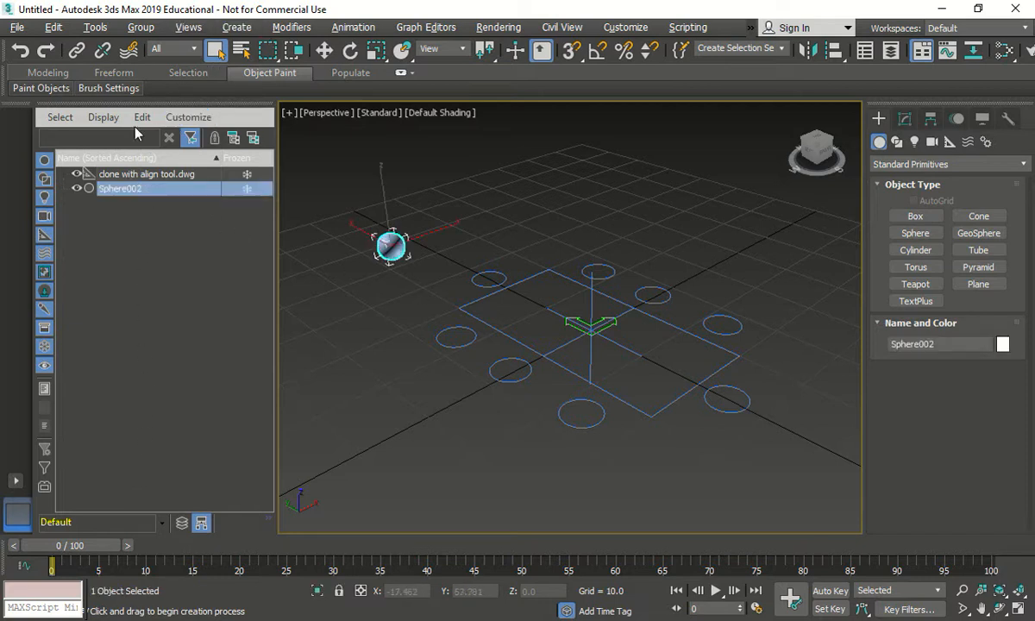
click(95, 26)
mouse_move(164, 360)
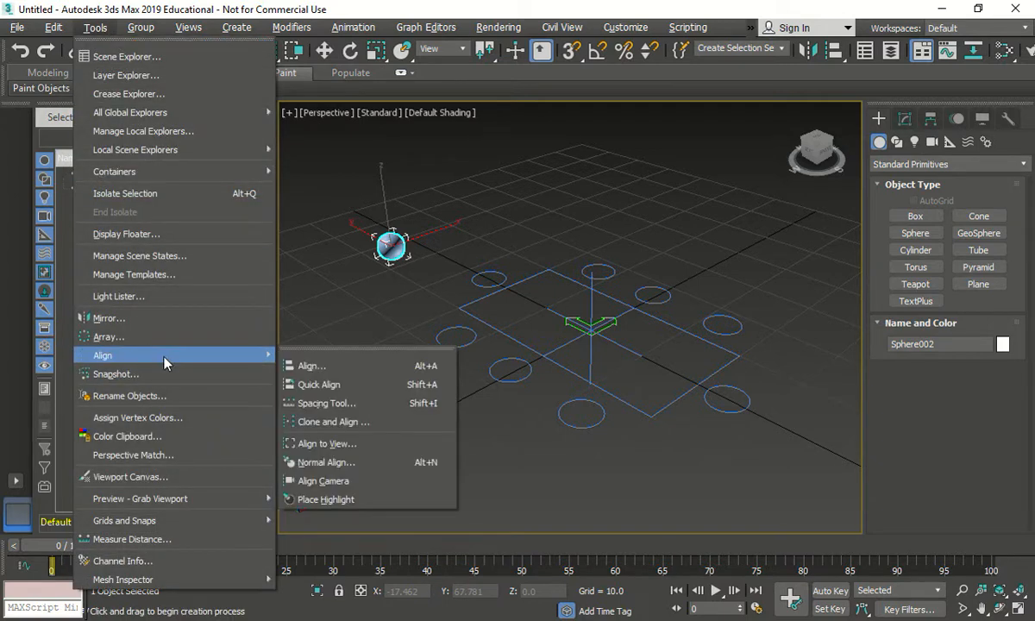
click(341, 422)
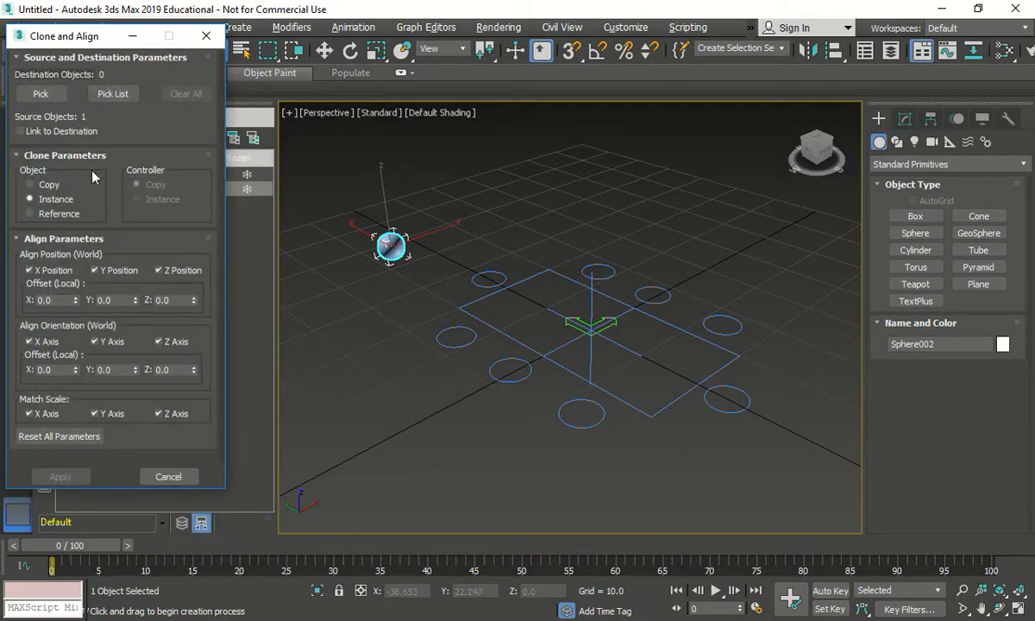
click(111, 93)
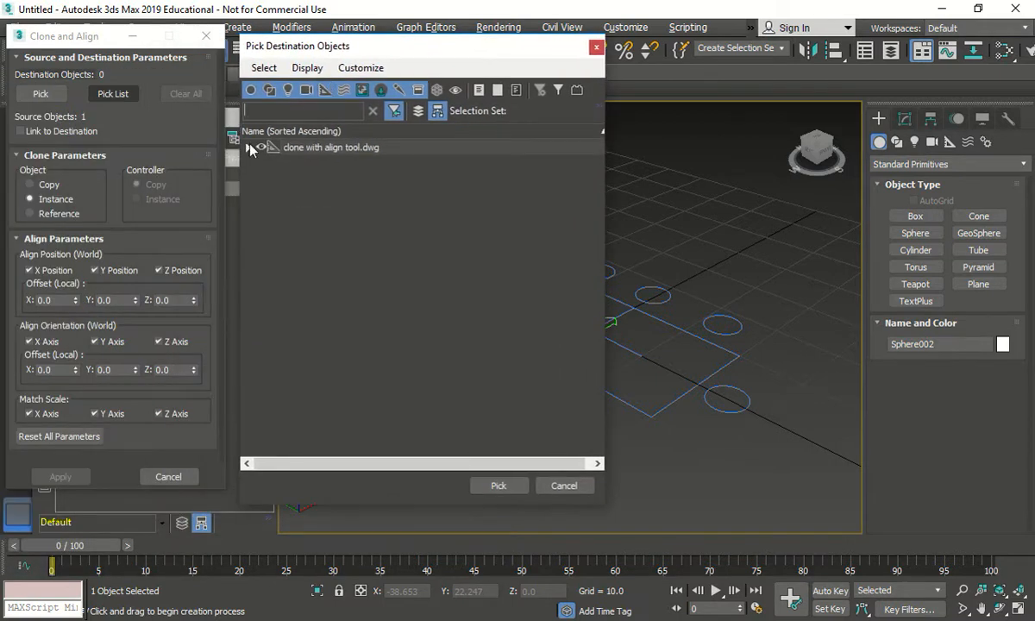
click(248, 146)
click(319, 178)
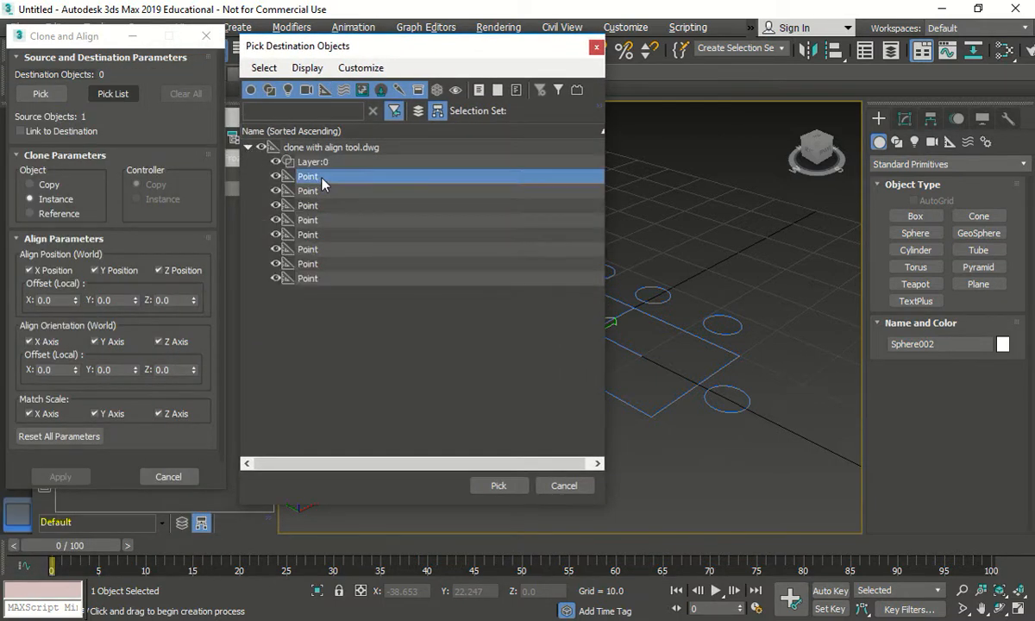
shift+click(332, 281)
click(487, 486)
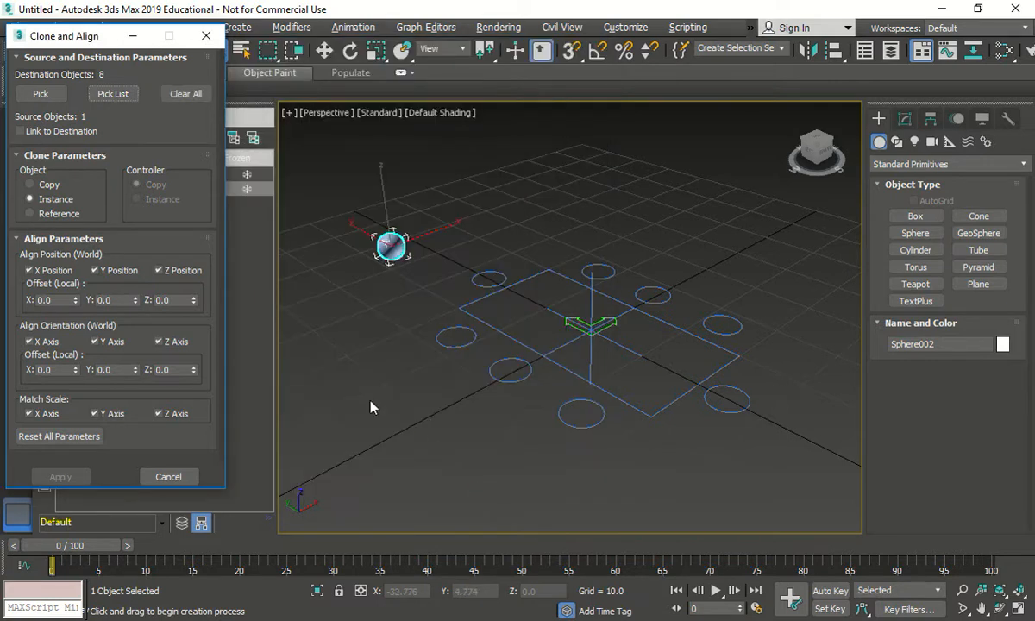
- Try the X and Y orientation offsets and the X position offset in the alignment parameters
click(116, 371)
click(47, 369)
click(63, 301)
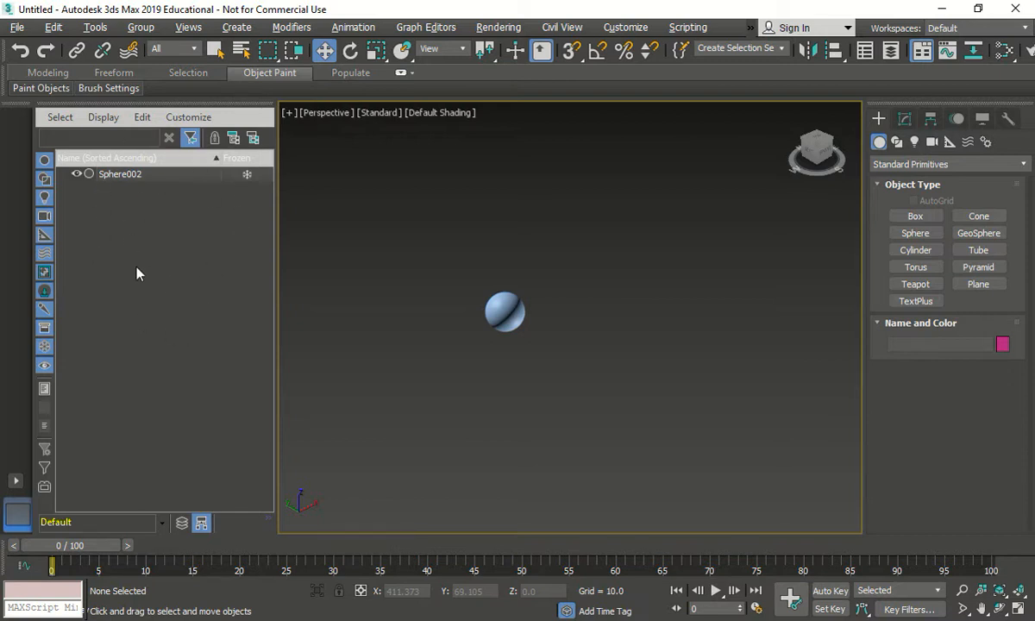
- Look through the explorer types that can be shown in place of the Default scene explorer
click(266, 525)
click(204, 524)
click(162, 523)
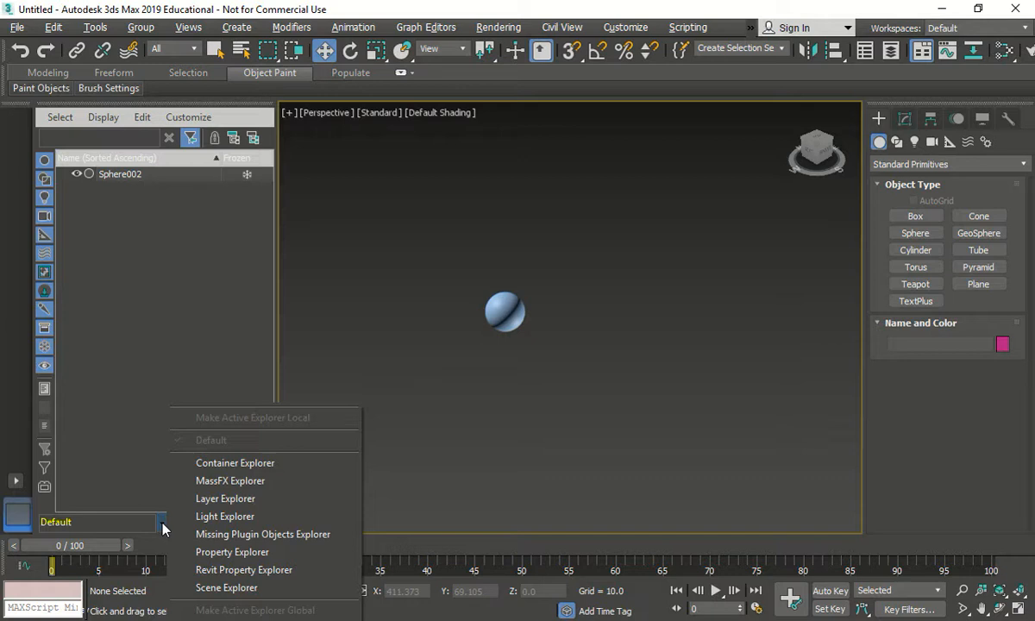
click(162, 525)
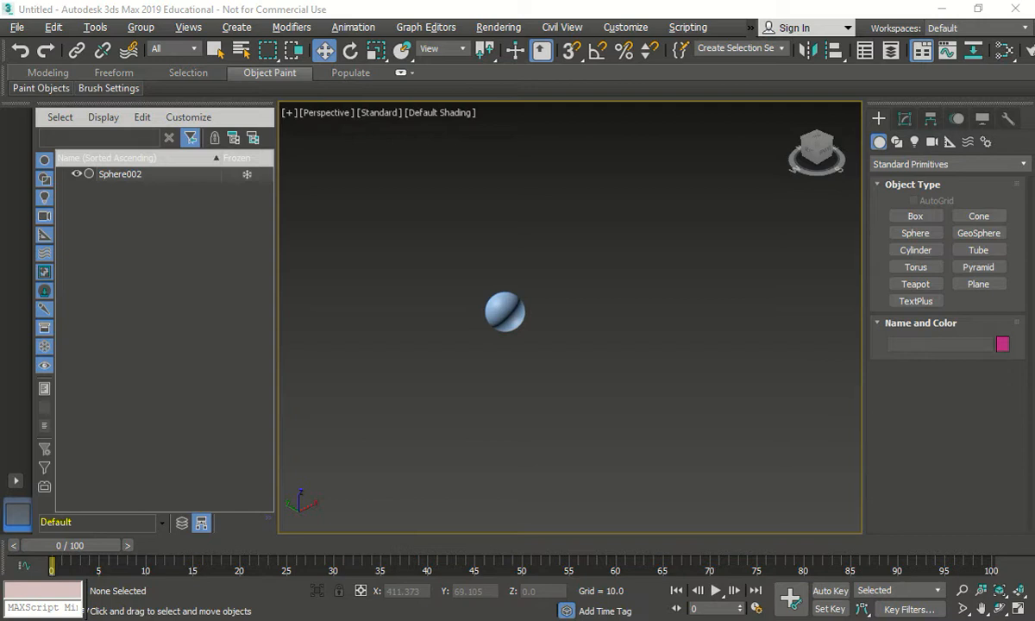
- Open Units Setup and look through the Metric and US Standard display unit choices
click(626, 28)
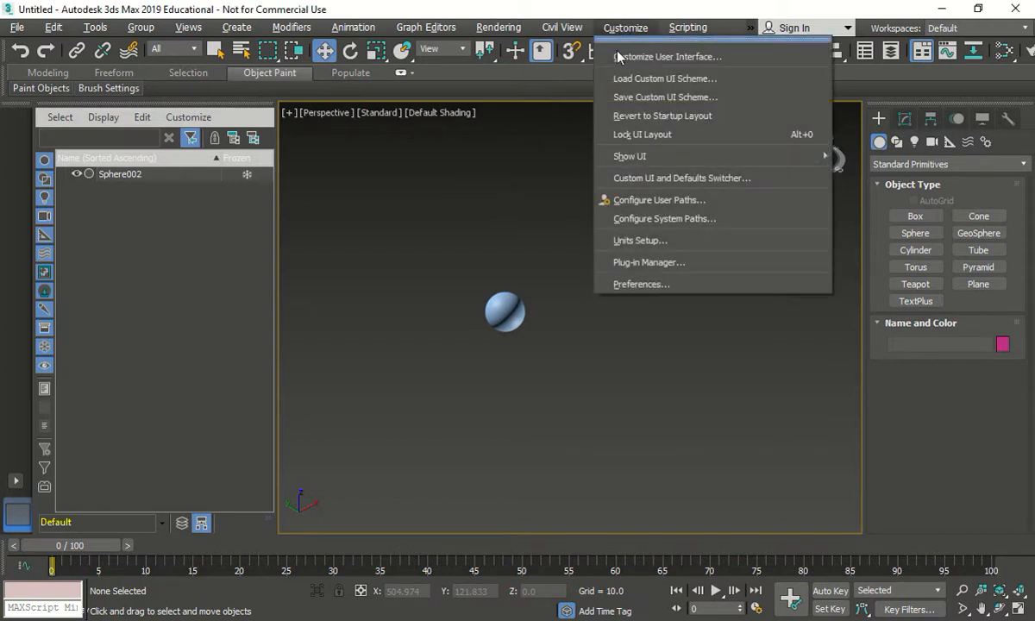
click(649, 242)
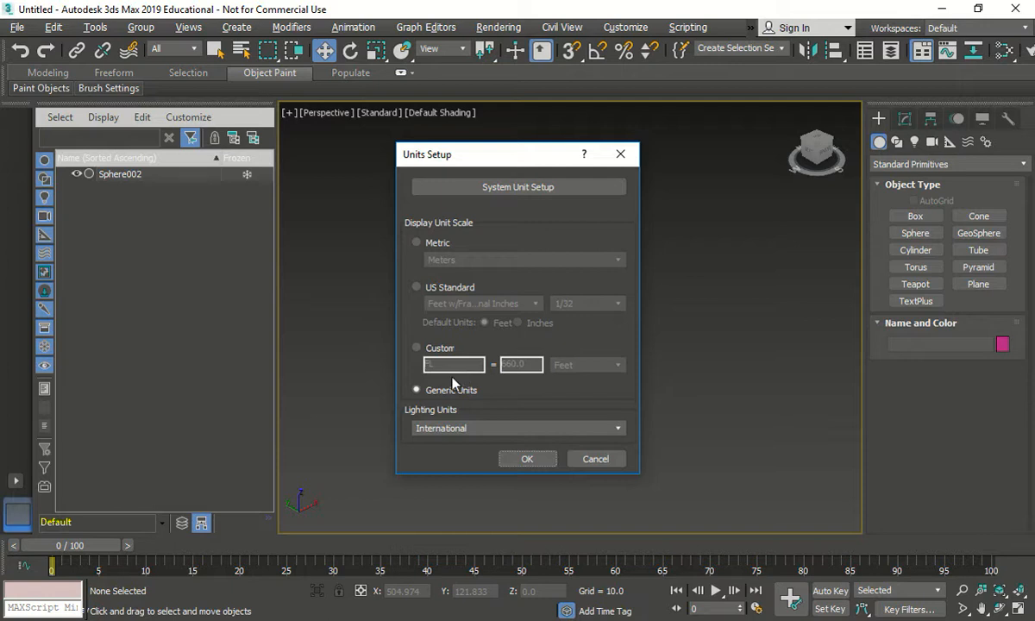
click(417, 242)
click(465, 258)
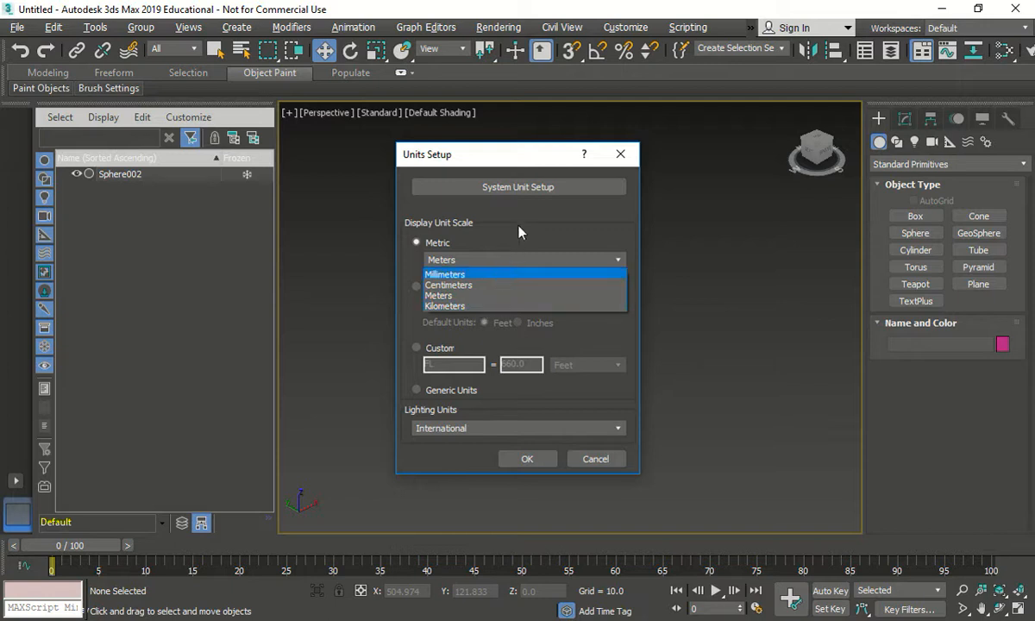
click(521, 231)
click(446, 289)
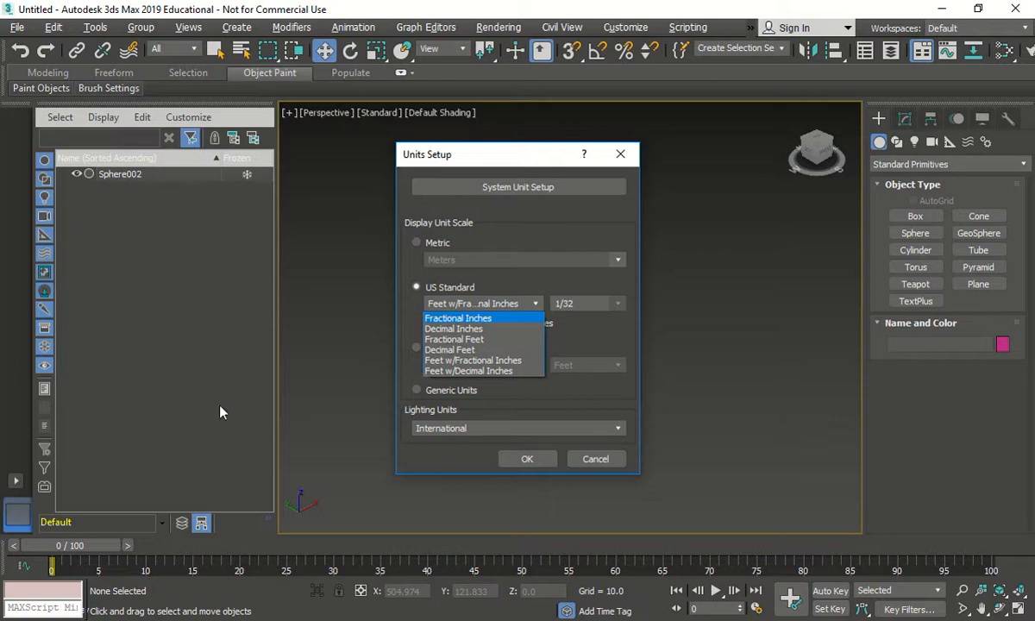
click(447, 256)
- Set the display unit scale to Metric with Millimeters
click(429, 242)
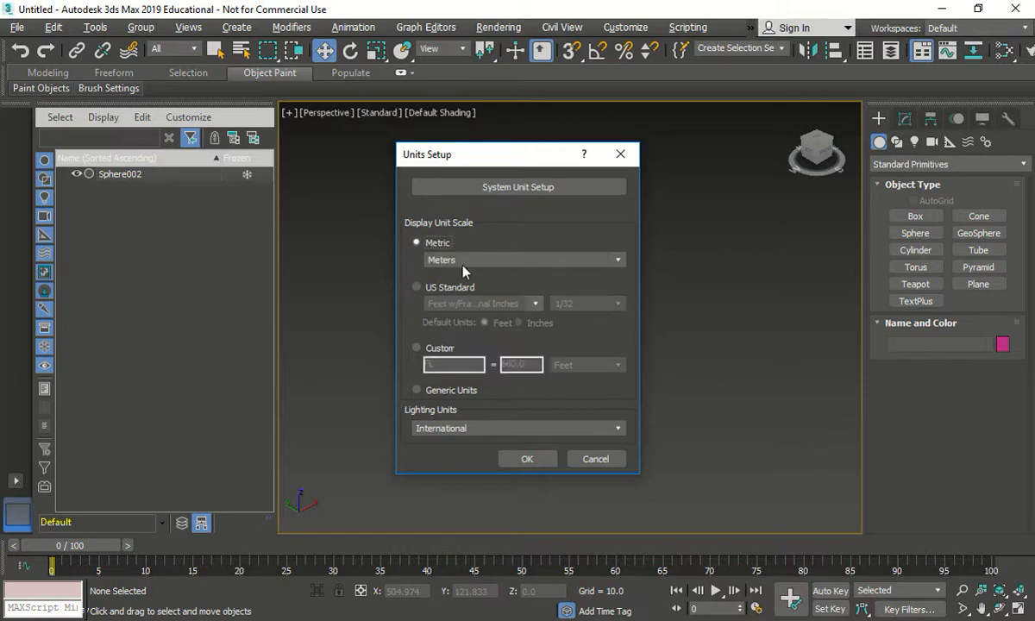
click(438, 259)
click(460, 275)
- Open System Unit Setup, look at the system unit scale choices, and close it without changes
click(528, 187)
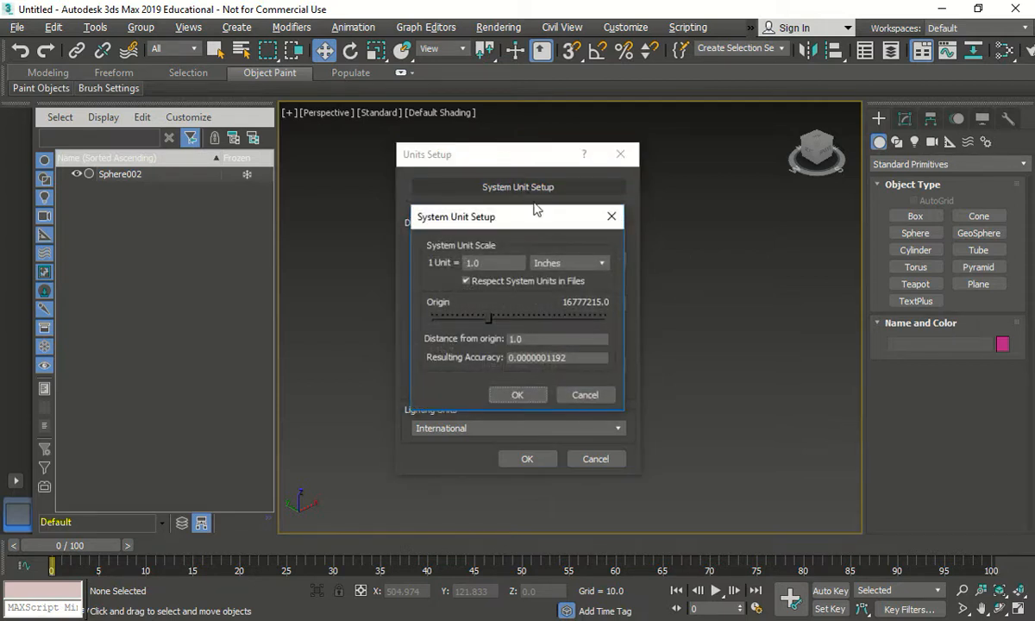
click(576, 266)
click(576, 270)
click(612, 217)
- Look at the US Standard and Generic Units display options, and close Units Setup without applying them
click(418, 287)
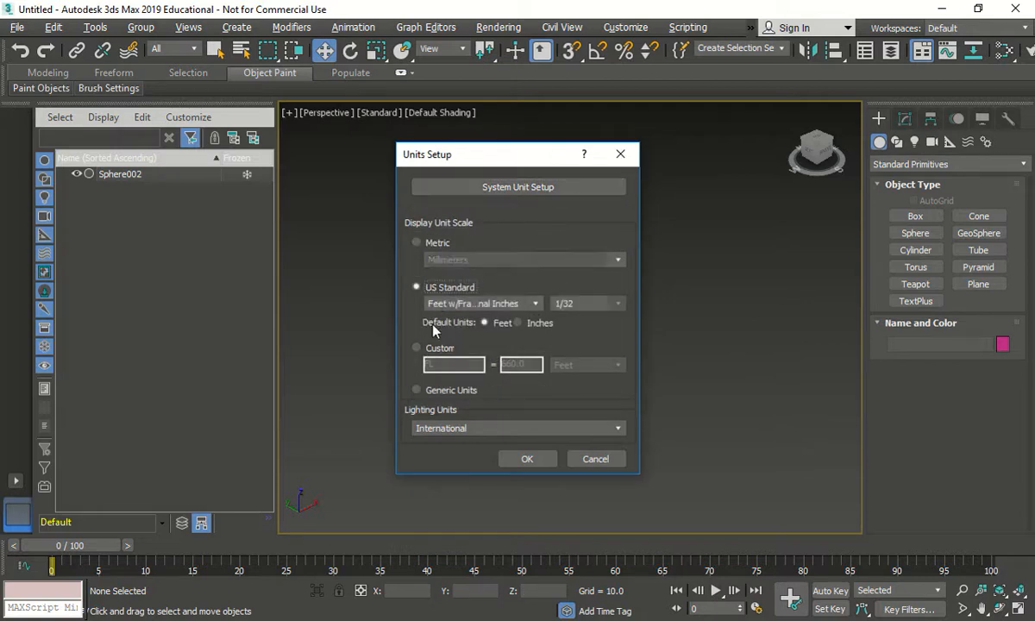
click(418, 390)
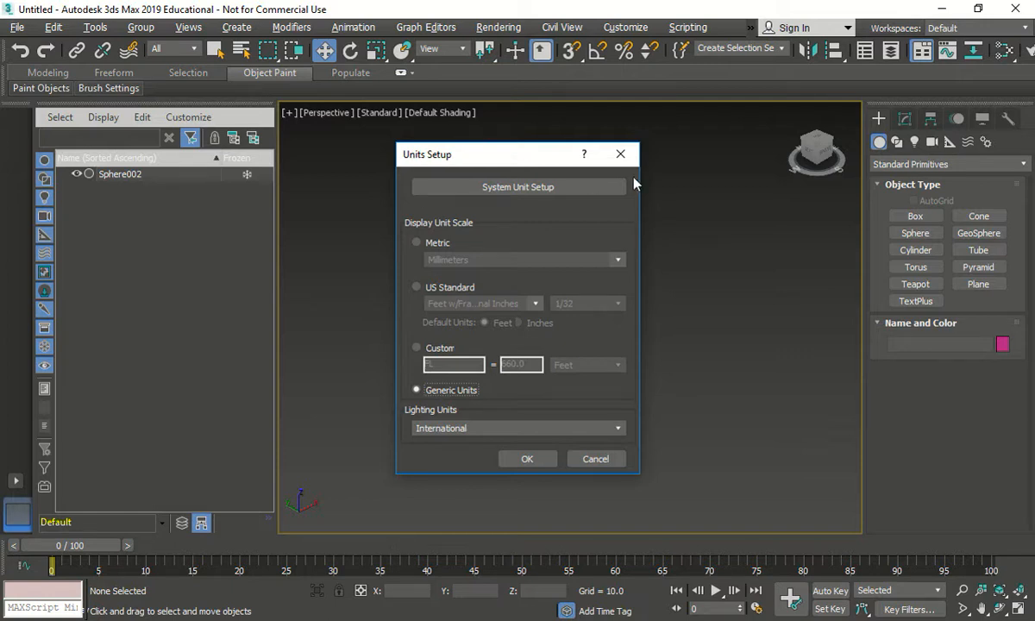
click(620, 154)
- Delete the remaining sphere from the scene
scroll(483, 303, up, 3)
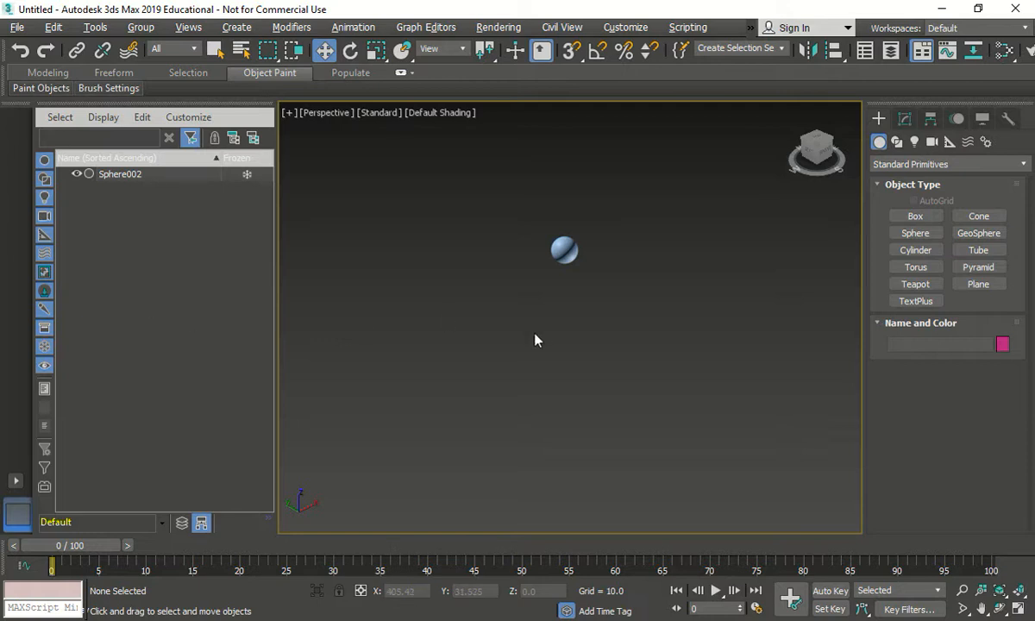
scroll(534, 340, down, 3)
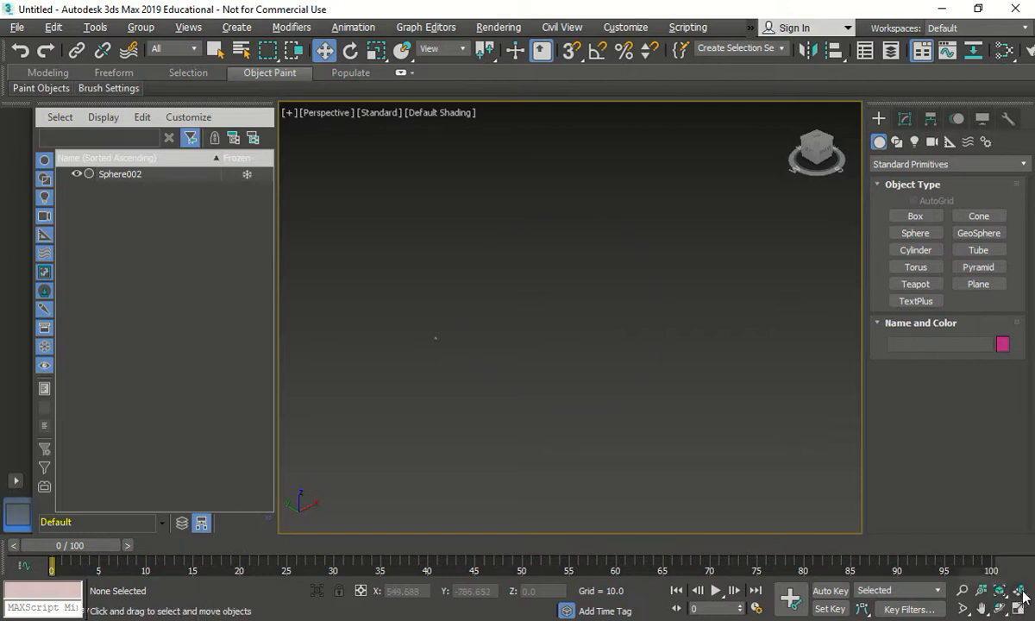
key(z)
click(607, 302)
key(Delete)
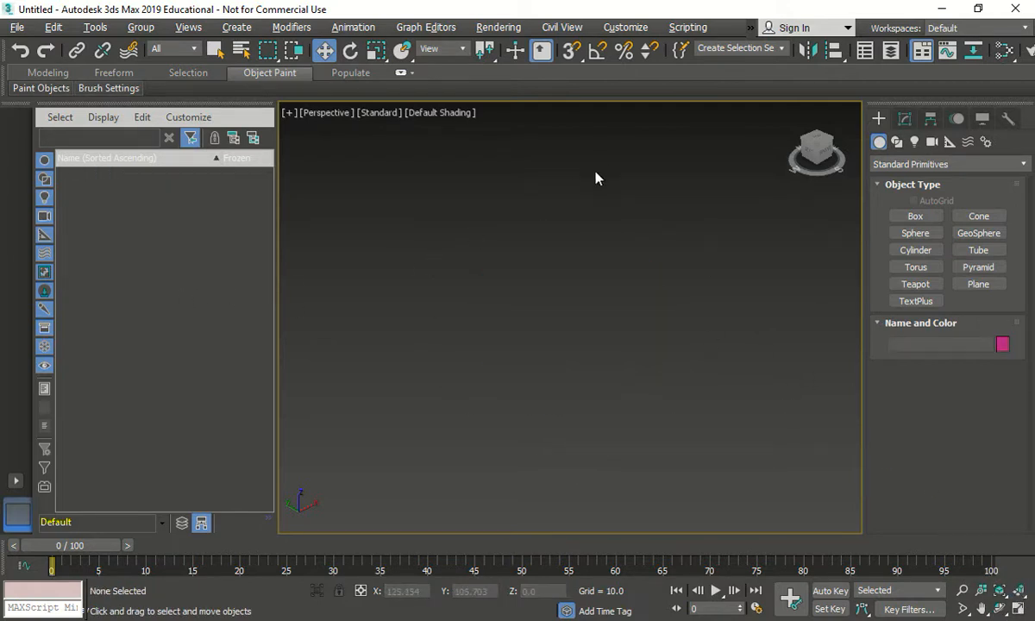
- Switch to the four-viewport layout and hide the grid in the Left and Top viewports
key(alt+w)
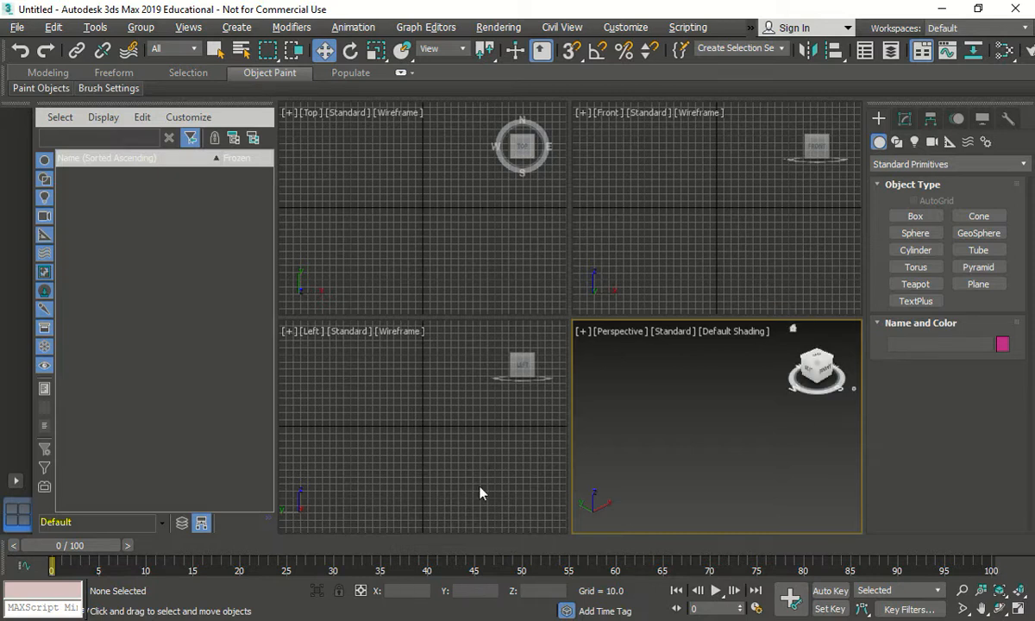
click(423, 446)
key(g)
click(407, 240)
key(g)
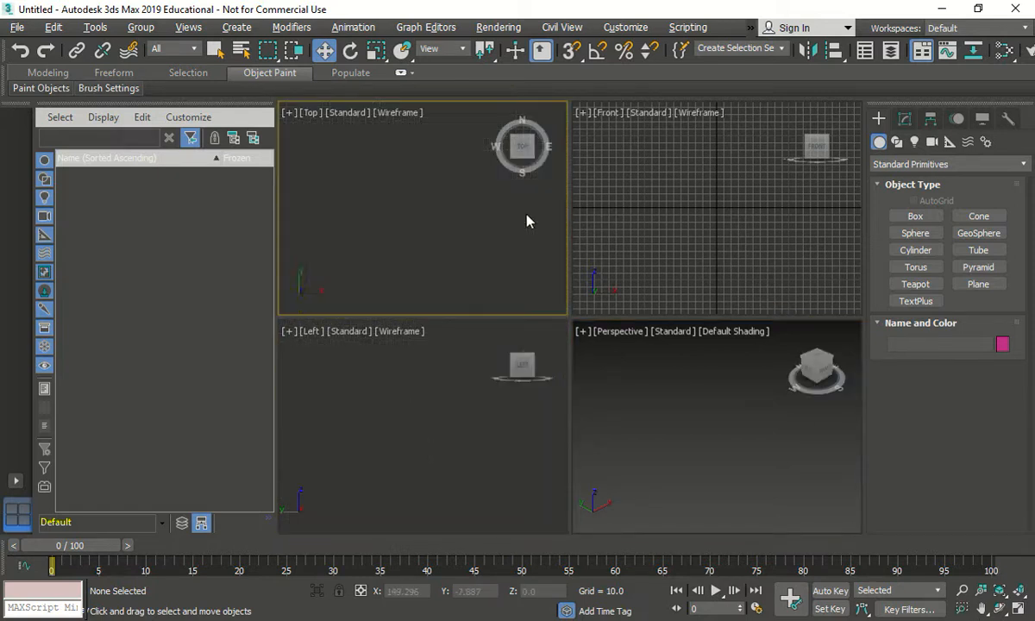
- Change the Top viewport to the Bottom view and hide the grid in the Front viewport
key(b)
click(668, 219)
key(g)
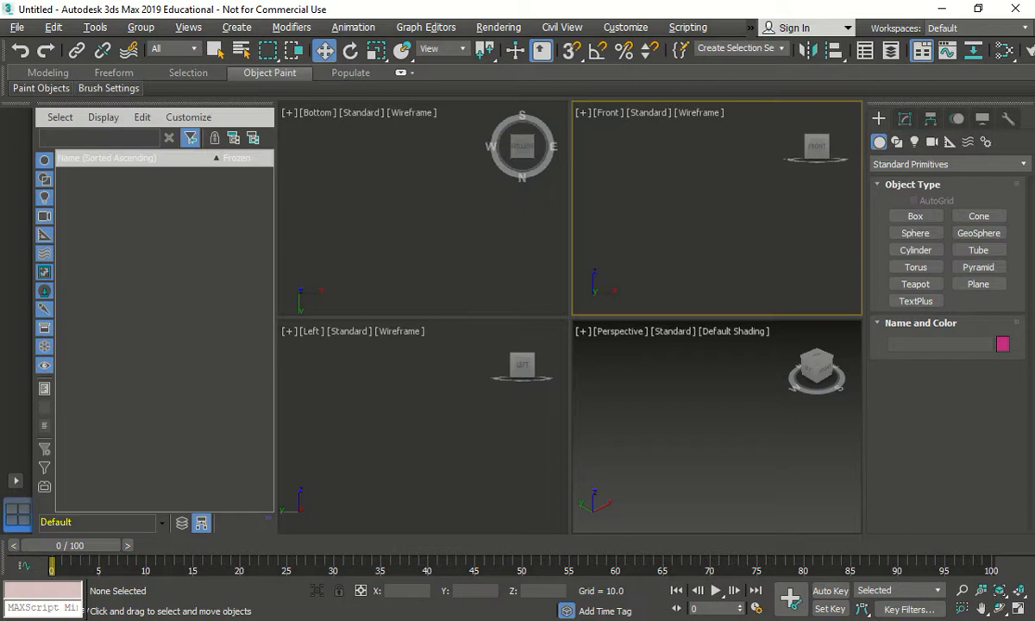
- Show the grid in the Left, Bottom, Front and Perspective viewports
click(446, 332)
key(g)
click(517, 223)
key(g)
click(656, 285)
key(g)
click(686, 429)
key(g)
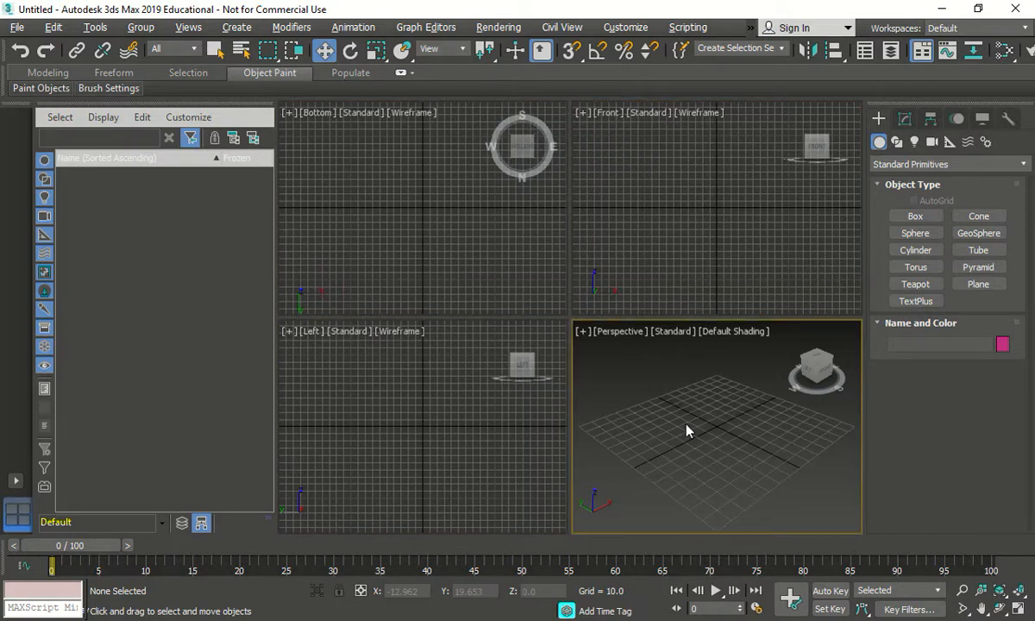